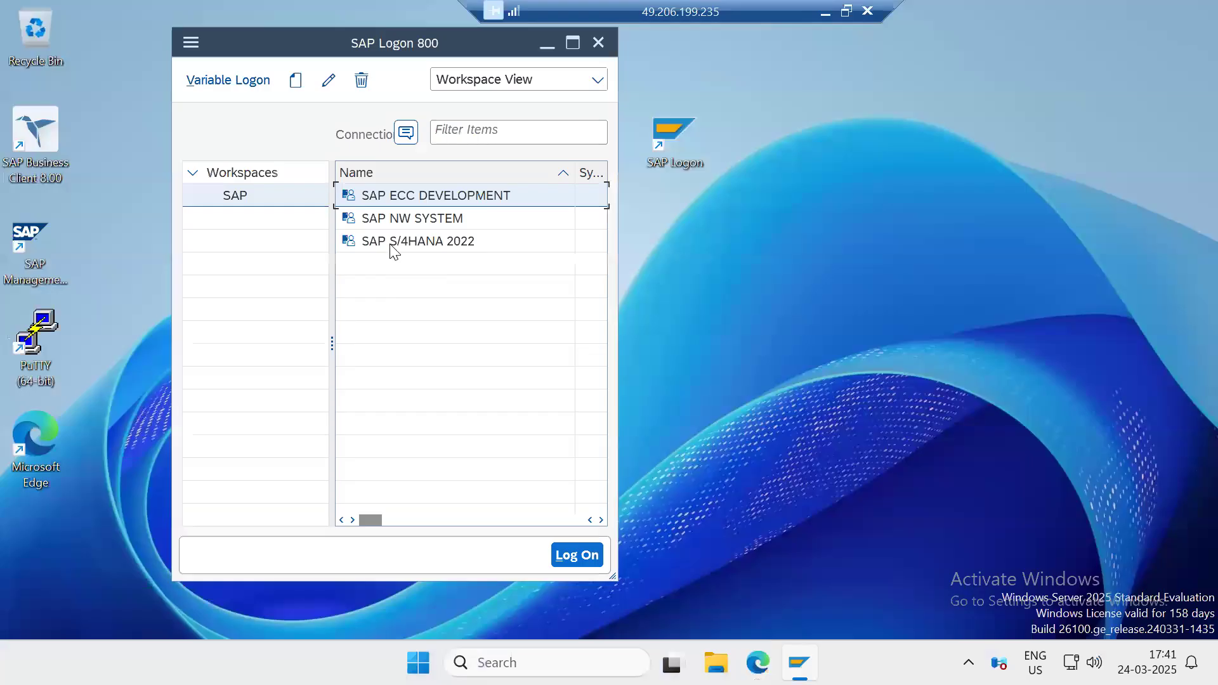
{"action": "left_click", "coordinate": [389, 216]}
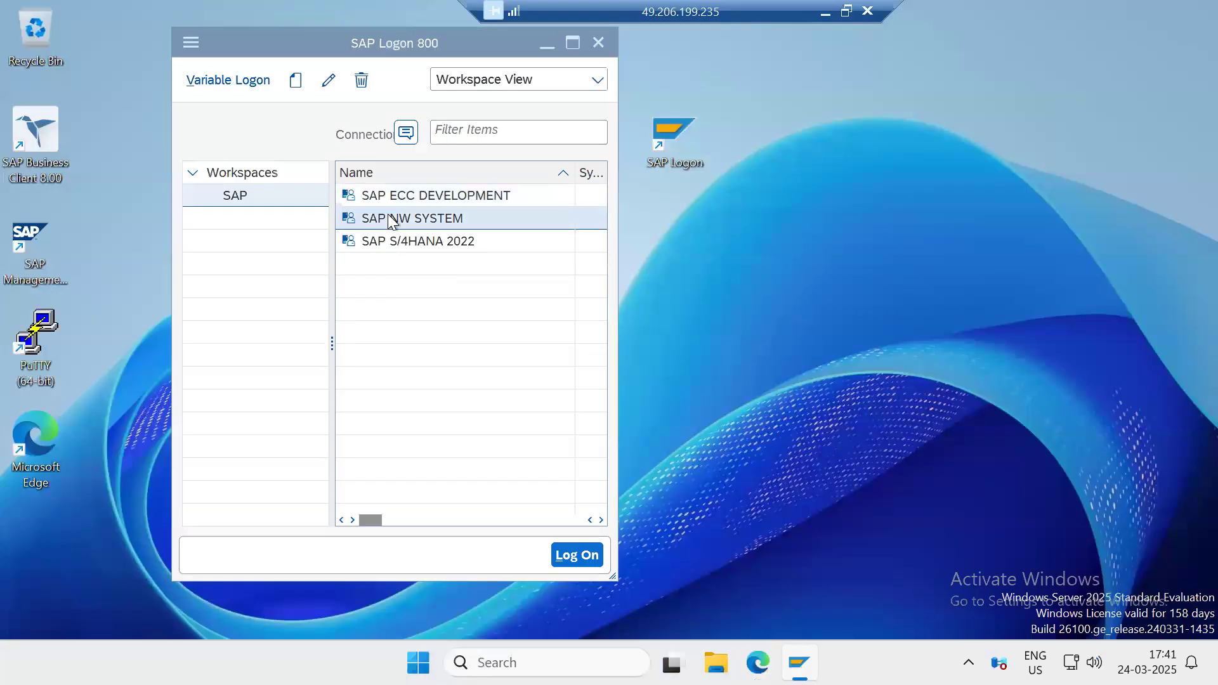
{"action": "double_click", "coordinate": [389, 218]}
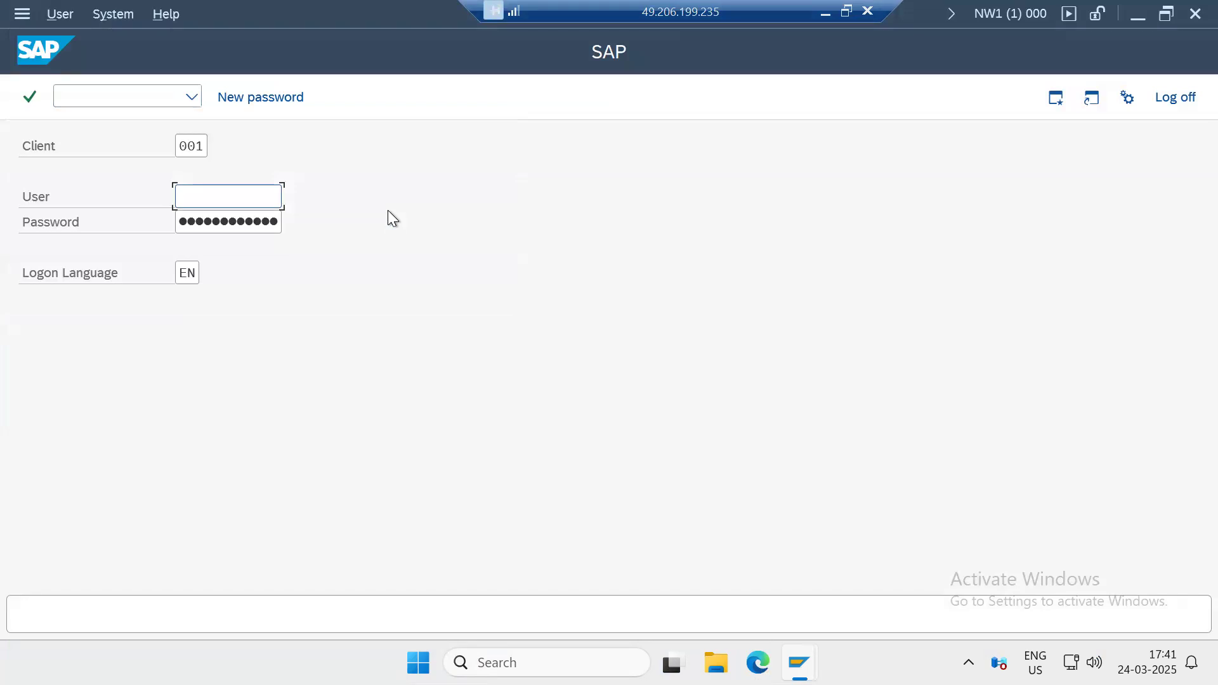
{"action": "left_click", "coordinate": [1165, 95]}
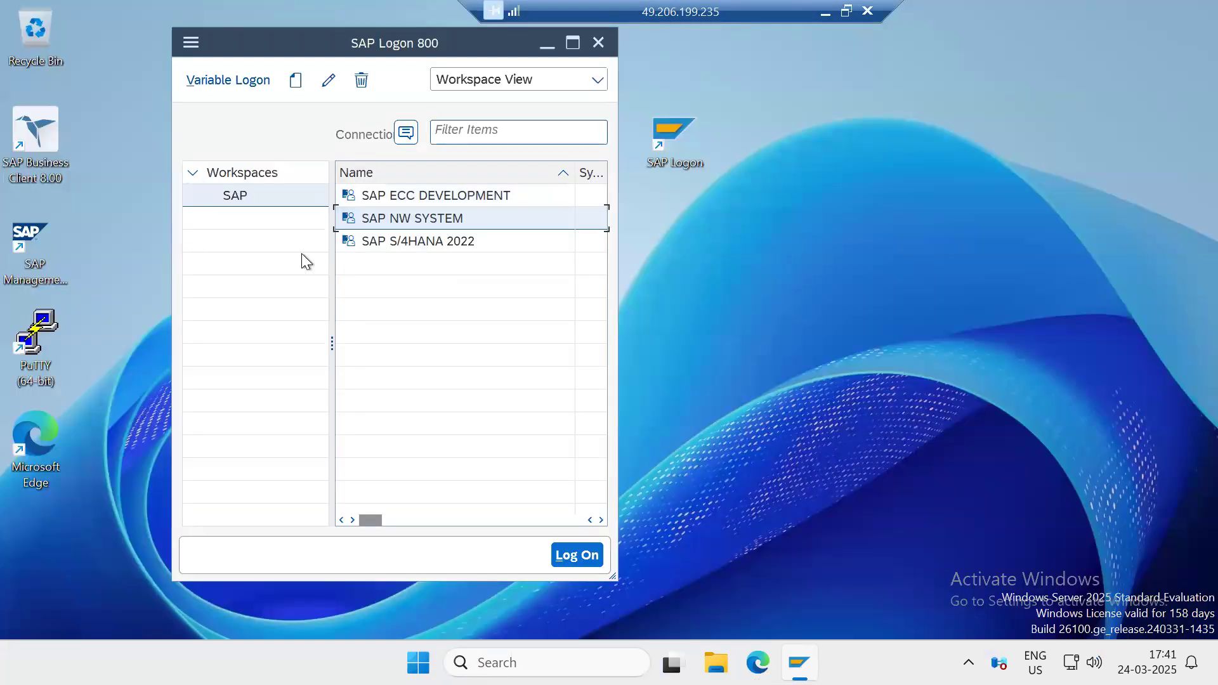
Step: Log on to SAP ECC DEVELOPMENT in client 100 as user sap* with the account password, accepting the copyright notice
{"action": "left_click", "coordinate": [391, 196]}
{"action": "double_click", "coordinate": [391, 190]}
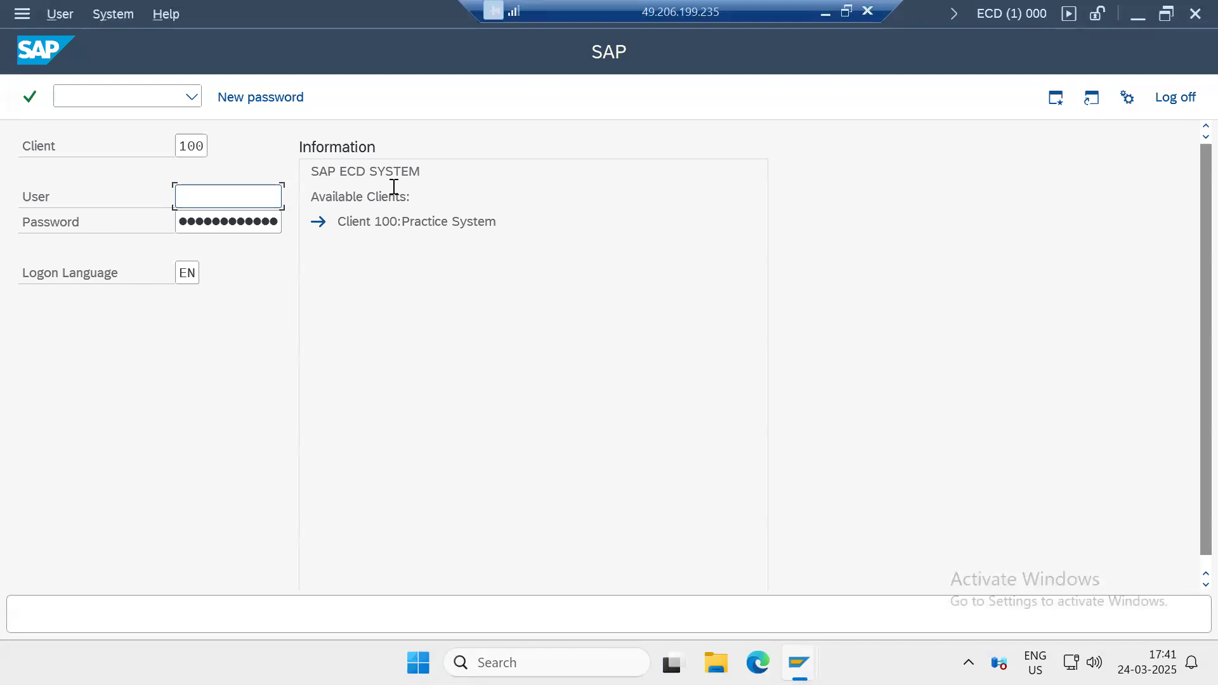
{"action": "type", "text": "sap*"}
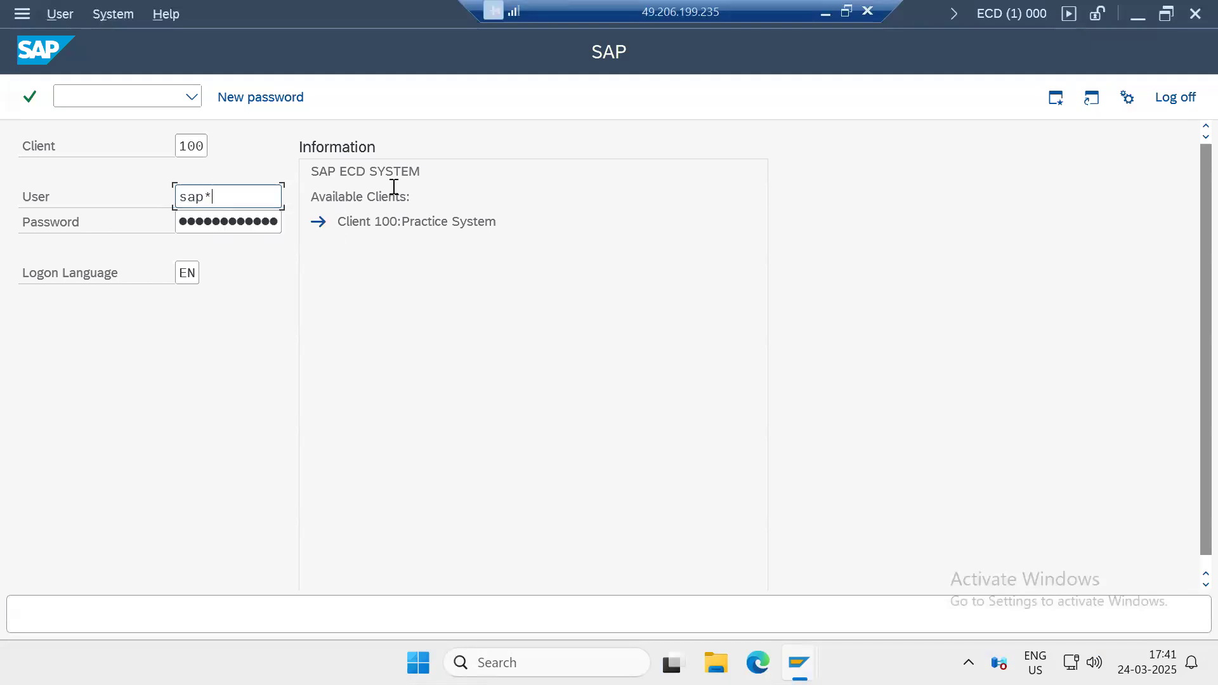
{"action": "key", "text": "Tab"}
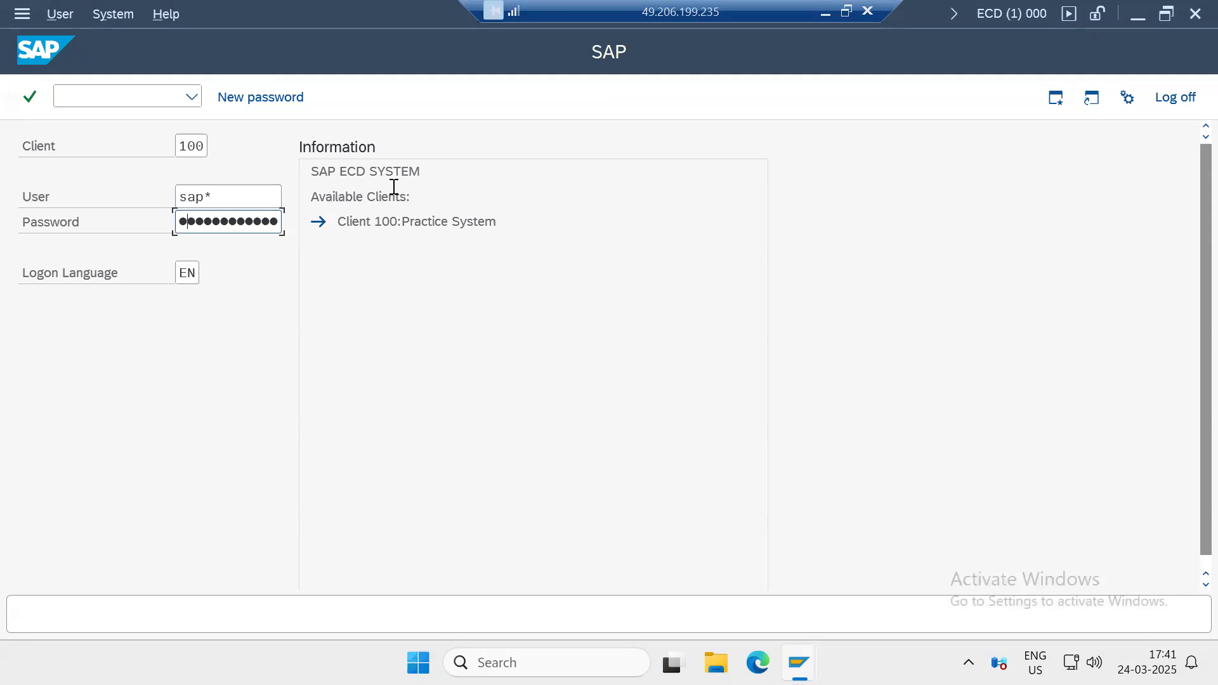
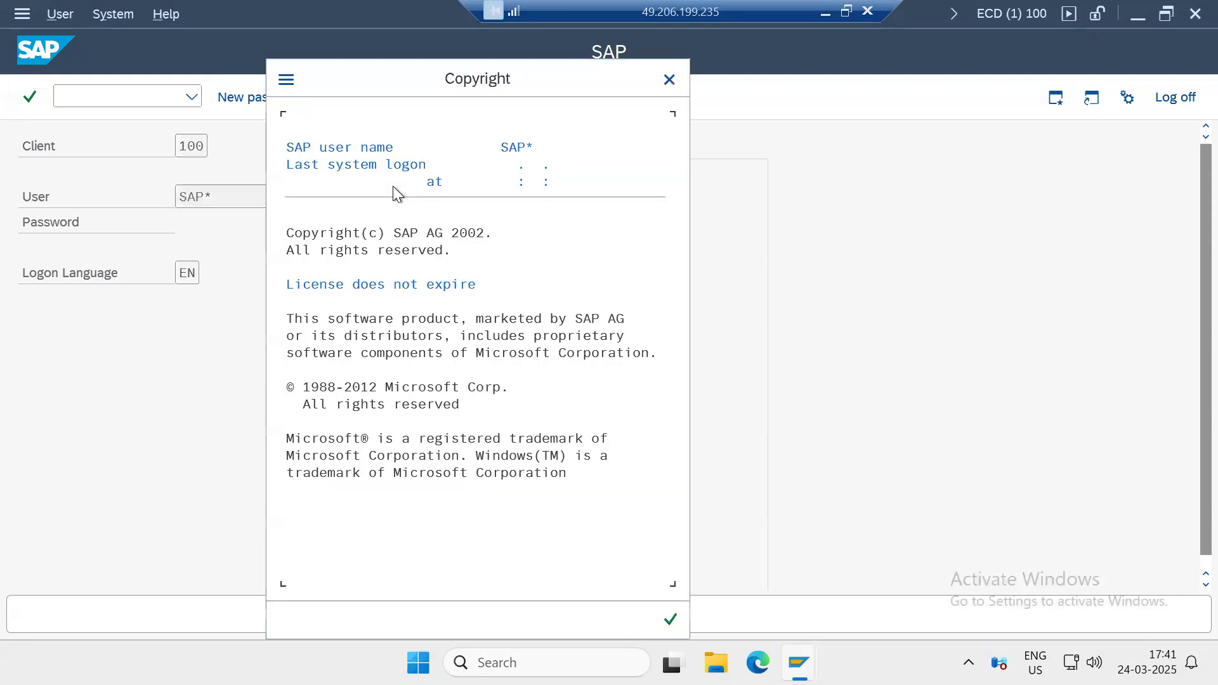
{"action": "key", "text": "Return"}
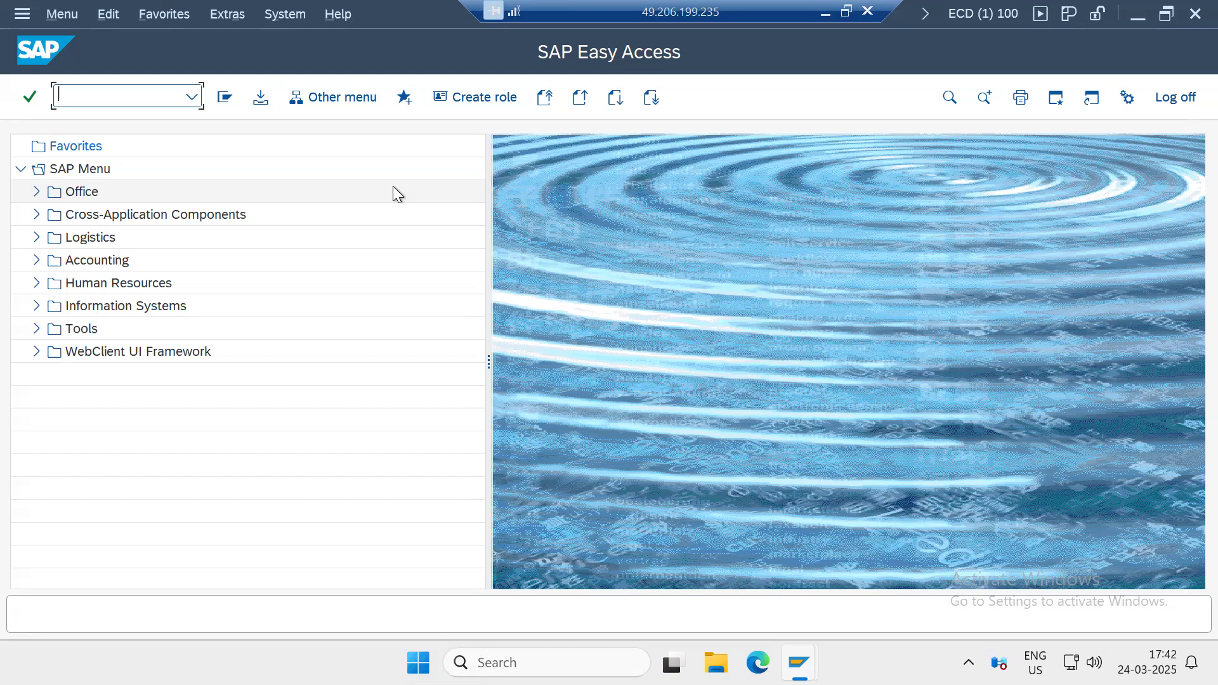
Step: Enter the transaction code rz10 without running it, and log off from the SAP ECC DEVELOPMENT system
{"action": "type", "text": "rz10"}
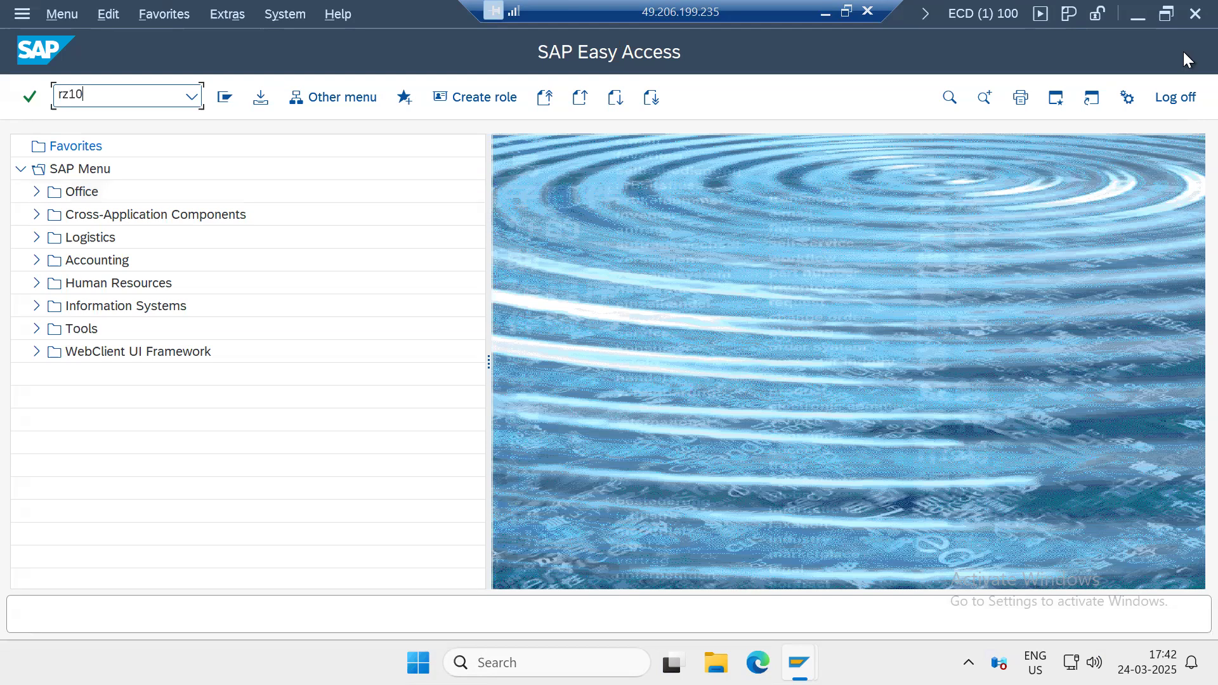
{"action": "left_click", "coordinate": [1150, 97]}
{"action": "left_click", "coordinate": [341, 411]}
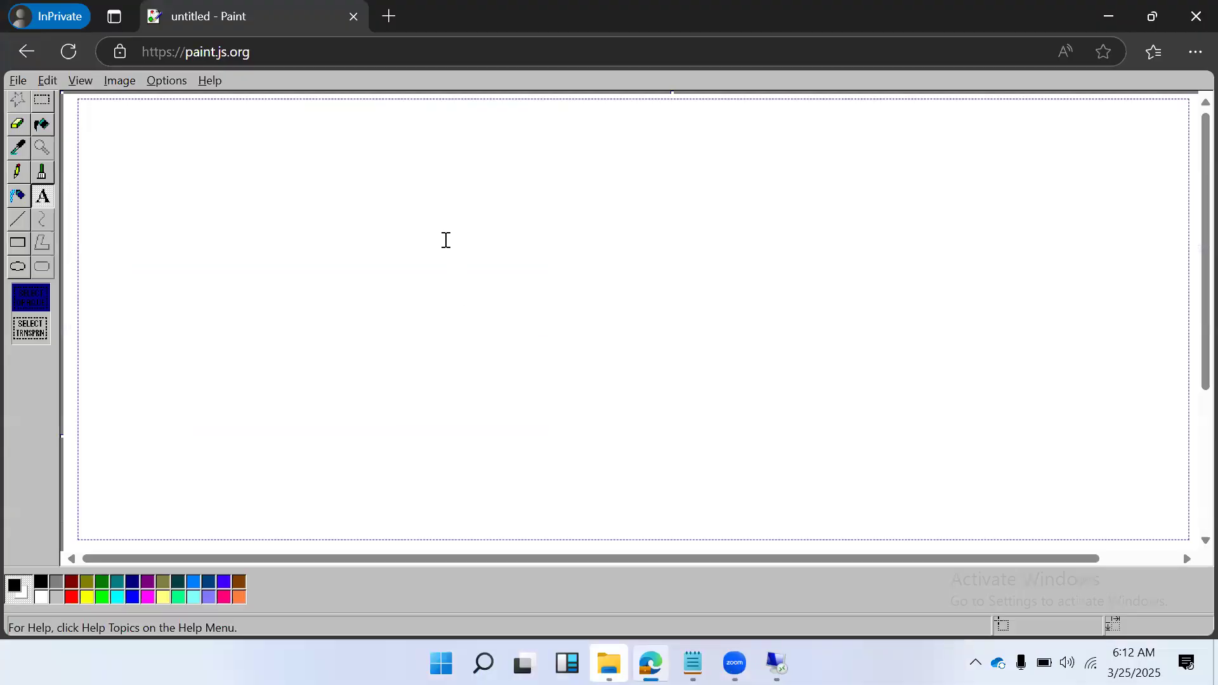
Step: Switch to the JS Paint canvas in the browser and write the heading "Client Copies:" with a row of dashes beneath it
{"action": "type", "text": "Client Copies"}
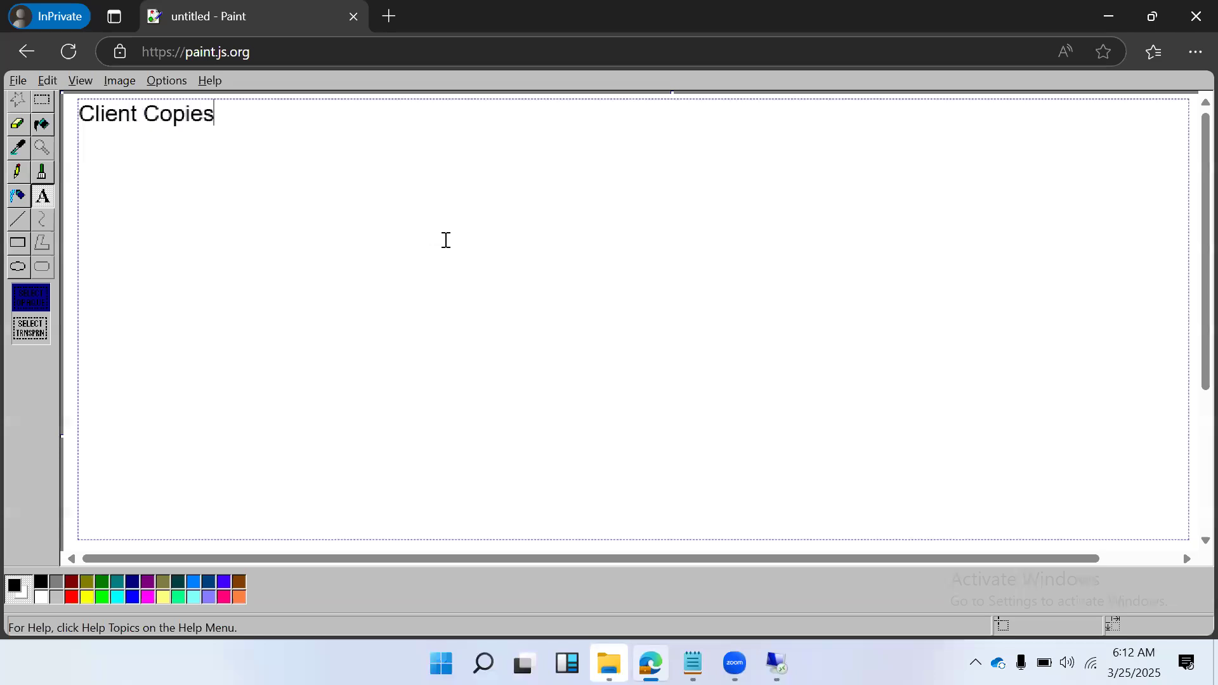
{"action": "type", "text": ":"}
{"action": "key", "text": "Return"}
{"action": "type", "text": "--------------------"}
Step: Draw a tall rectangle on the right side of the canvas with three smaller rectangles stacked inside it
{"action": "left_click", "coordinate": [22, 241]}
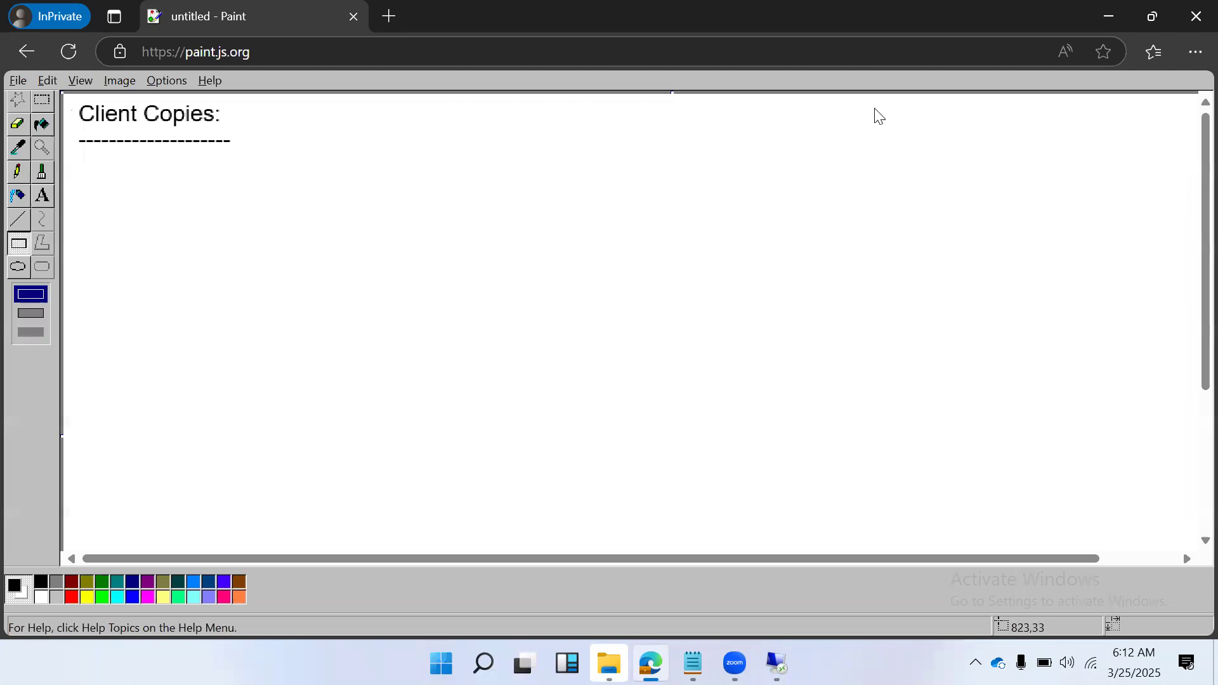
{"action": "mouse_move", "coordinate": [841, 97]}
{"action": "left_mouse_down"}
{"action": "mouse_move", "coordinate": [878, 264]}
{"action": "mouse_move", "coordinate": [935, 413]}
{"action": "left_mouse_up"}
{"action": "left_click_drag", "start_coordinate": [1007, 466], "coordinate": [1138, 500]}
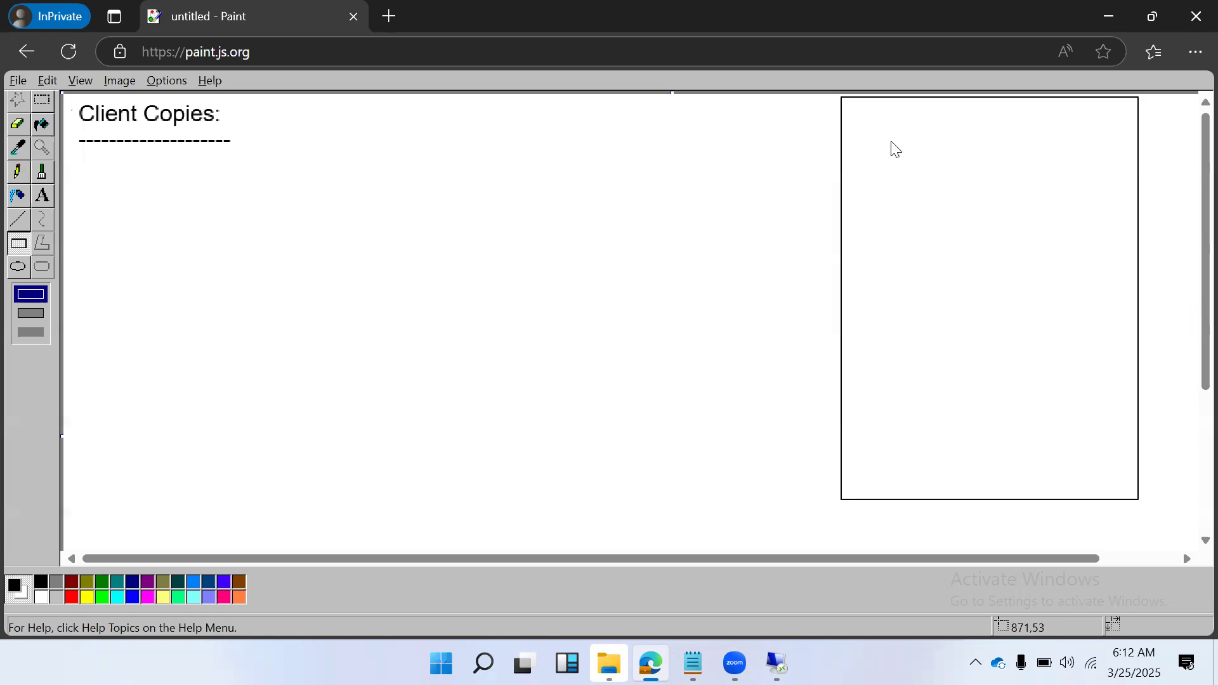
{"action": "mouse_move", "coordinate": [897, 117]}
{"action": "left_mouse_down"}
{"action": "mouse_move", "coordinate": [1008, 171]}
{"action": "mouse_move", "coordinate": [1059, 168]}
{"action": "left_mouse_up"}
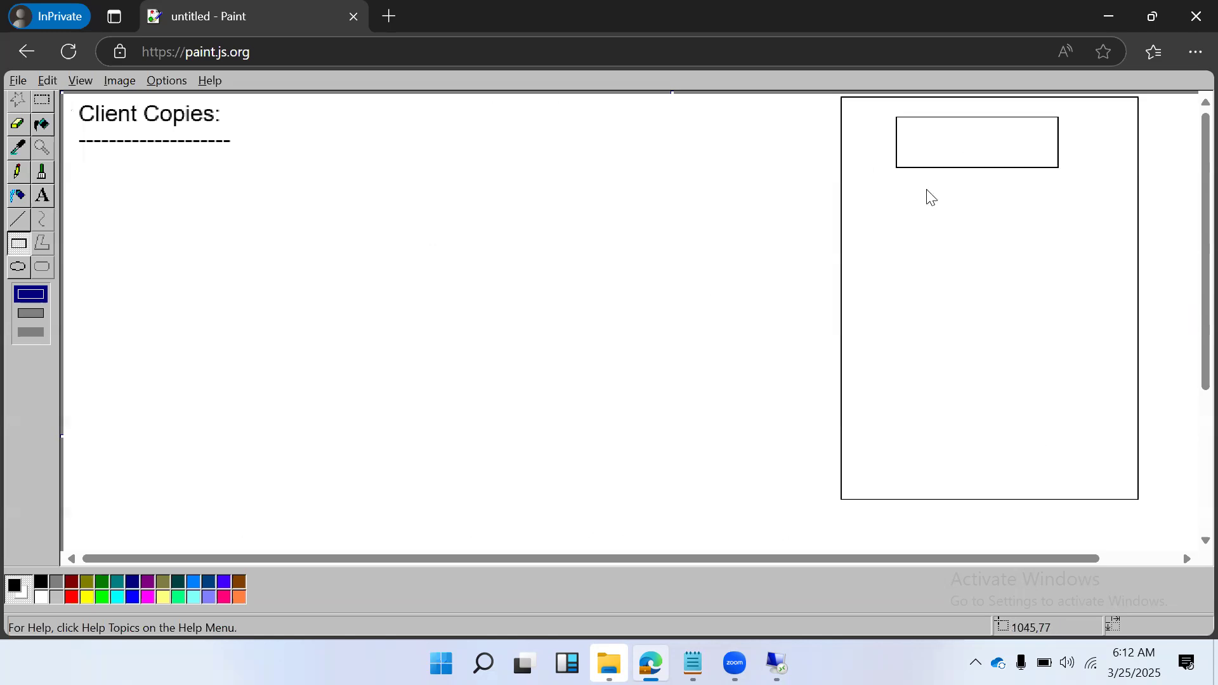
{"action": "mouse_move", "coordinate": [897, 192]}
{"action": "left_mouse_down"}
{"action": "mouse_move", "coordinate": [956, 240]}
{"action": "mouse_move", "coordinate": [1060, 242]}
{"action": "left_mouse_up"}
{"action": "mouse_move", "coordinate": [900, 300]}
{"action": "left_mouse_down"}
{"action": "mouse_move", "coordinate": [963, 332]}
{"action": "mouse_move", "coordinate": [1065, 352]}
{"action": "left_mouse_up"}
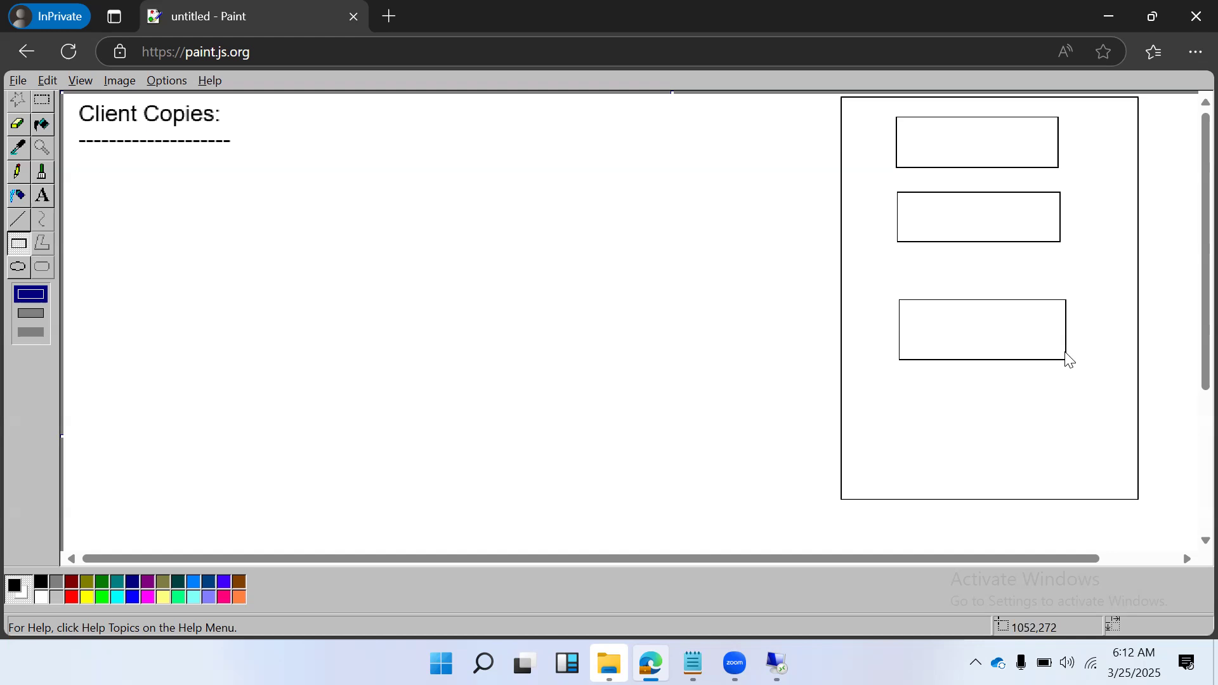
Step: Label the three inner boxes 000, 001 and 500 from top to bottom
{"action": "left_click", "coordinate": [40, 196]}
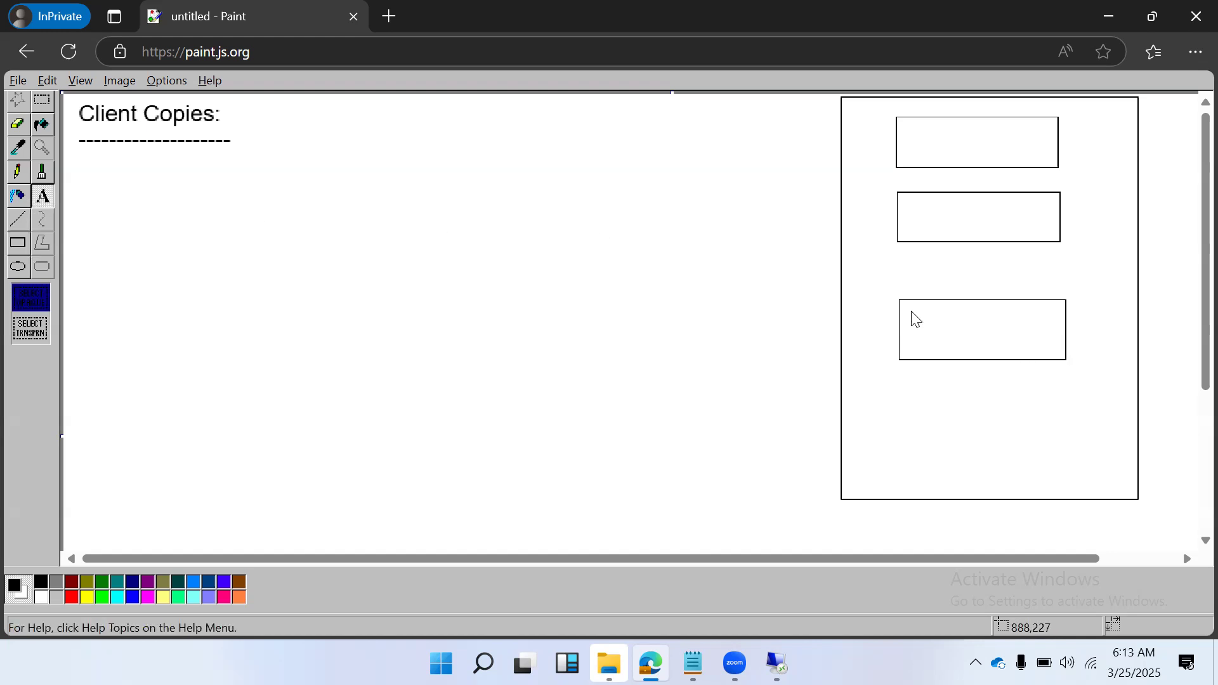
{"action": "left_click_drag", "start_coordinate": [912, 312], "coordinate": [1053, 349]}
{"action": "type", "text": "500"}
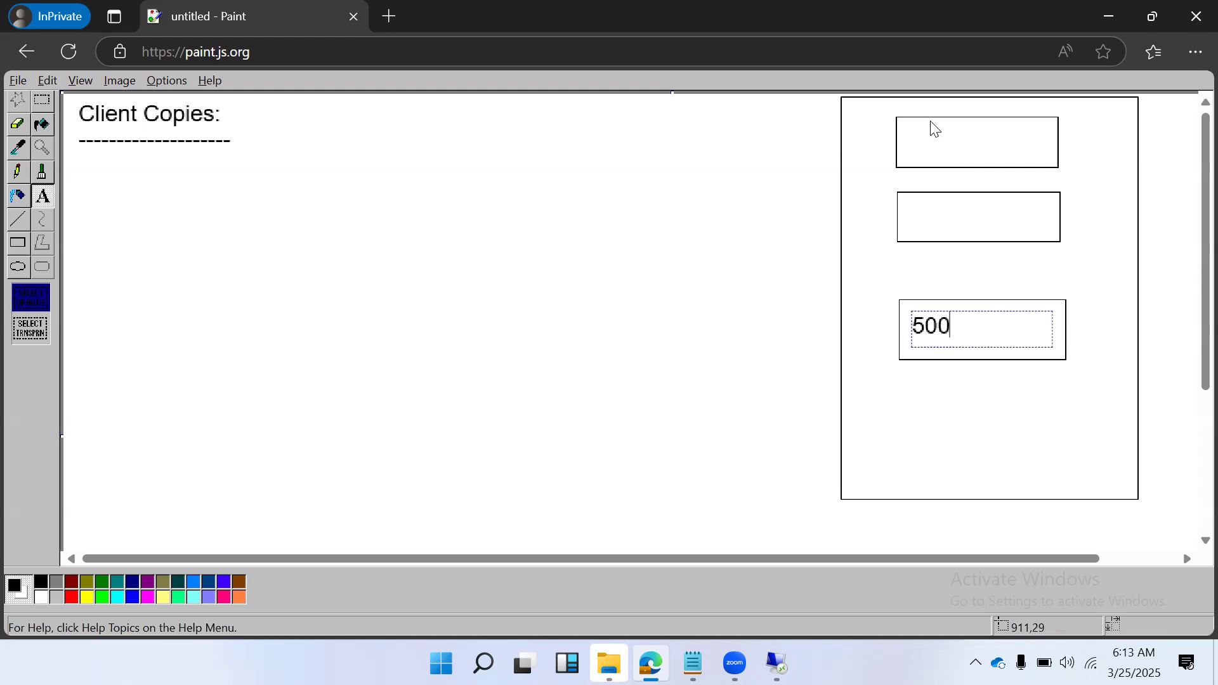
{"action": "left_click_drag", "start_coordinate": [915, 124], "coordinate": [1042, 156]}
{"action": "type", "text": "000"}
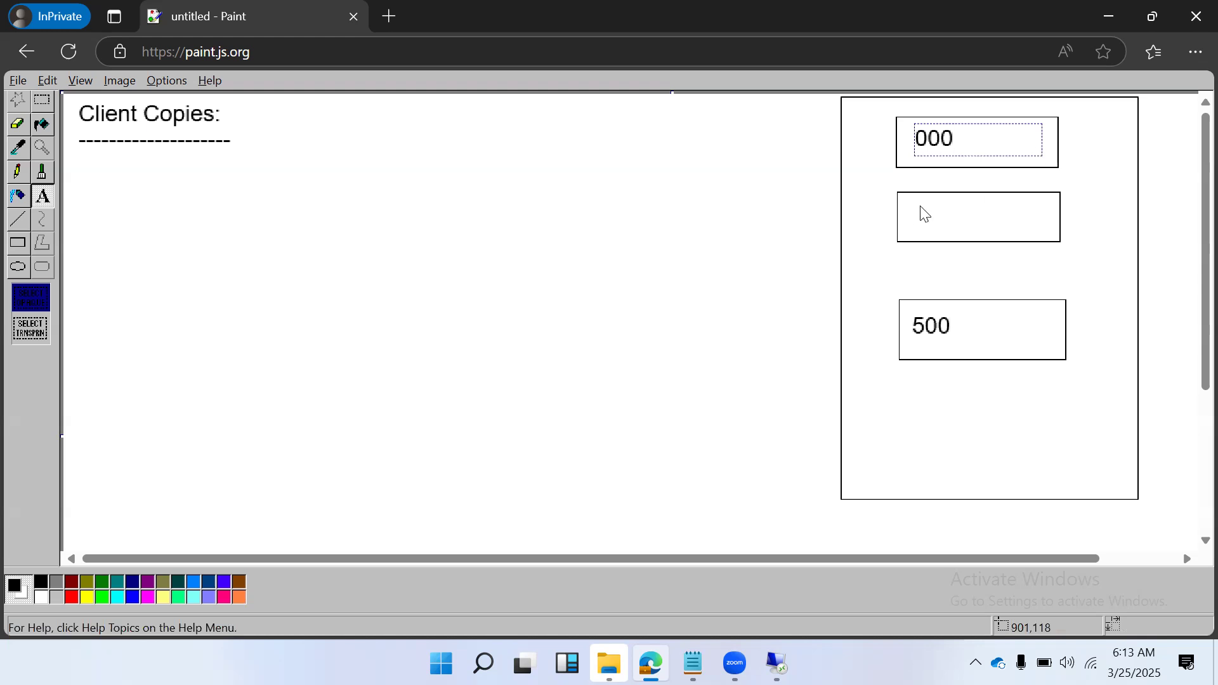
{"action": "left_click_drag", "start_coordinate": [921, 205], "coordinate": [1039, 236]}
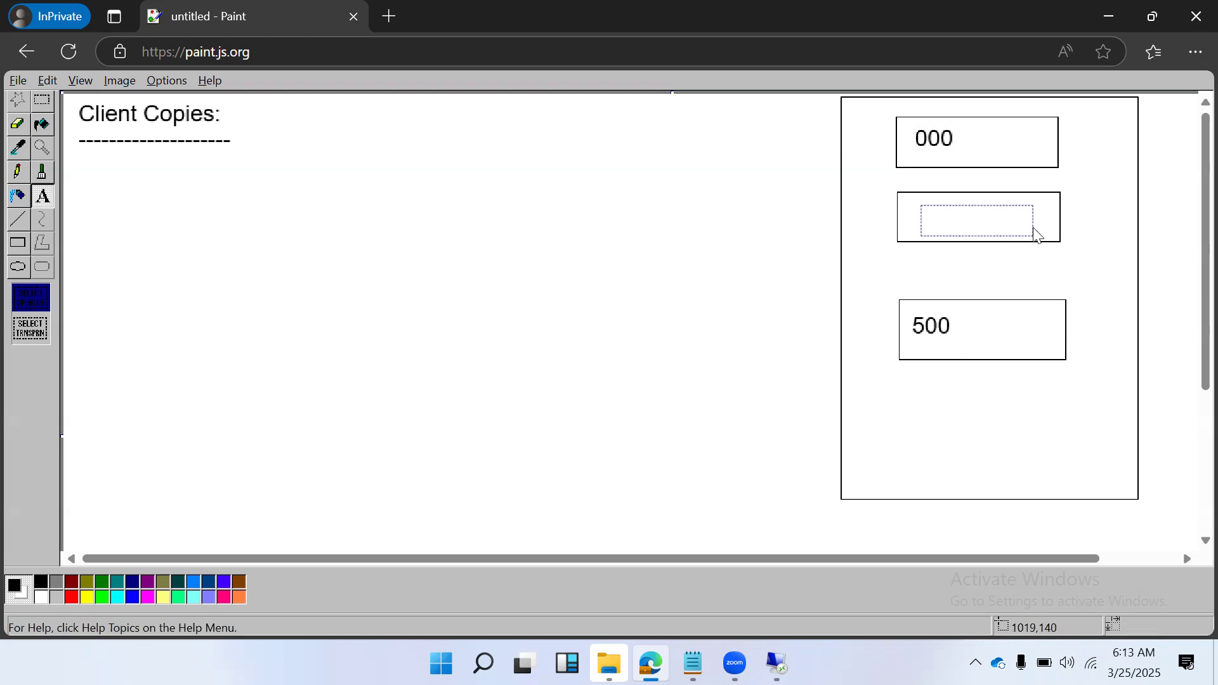
{"action": "type", "text": "001"}
{"action": "left_click_drag", "start_coordinate": [956, 333], "coordinate": [963, 333]}
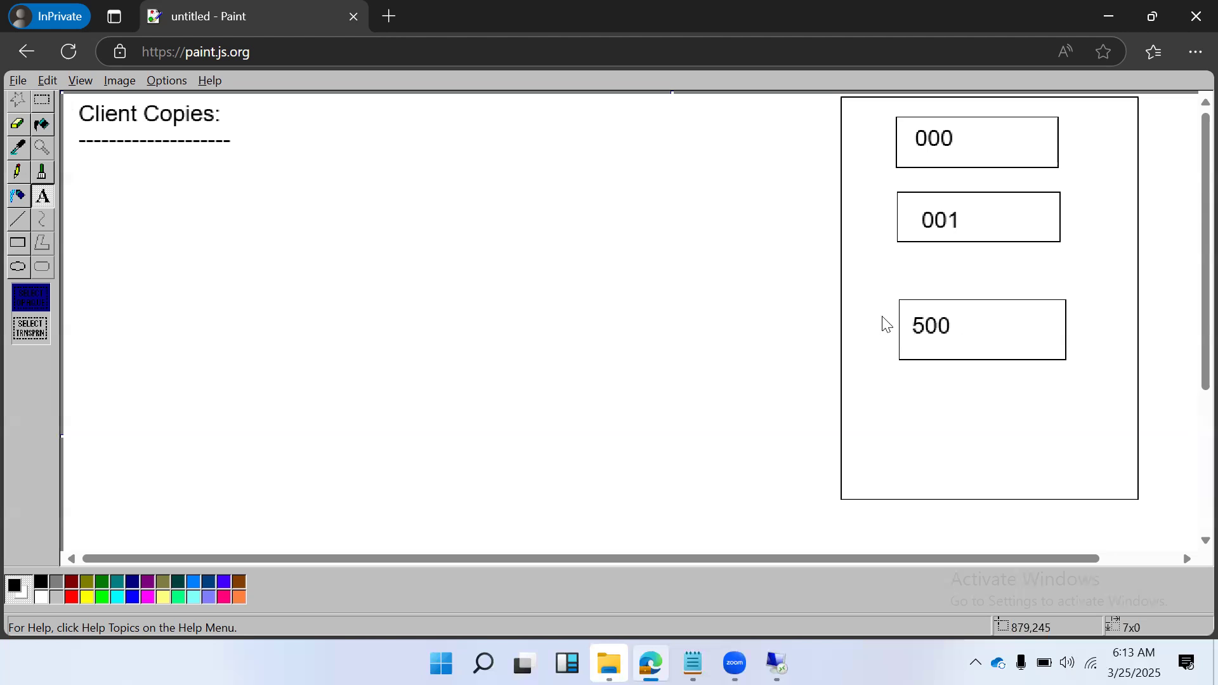
Step: Draw an arrow from the 001 box to the 500 box and a short stroke near the bottom of the outer rectangle
{"action": "left_click", "coordinate": [18, 220]}
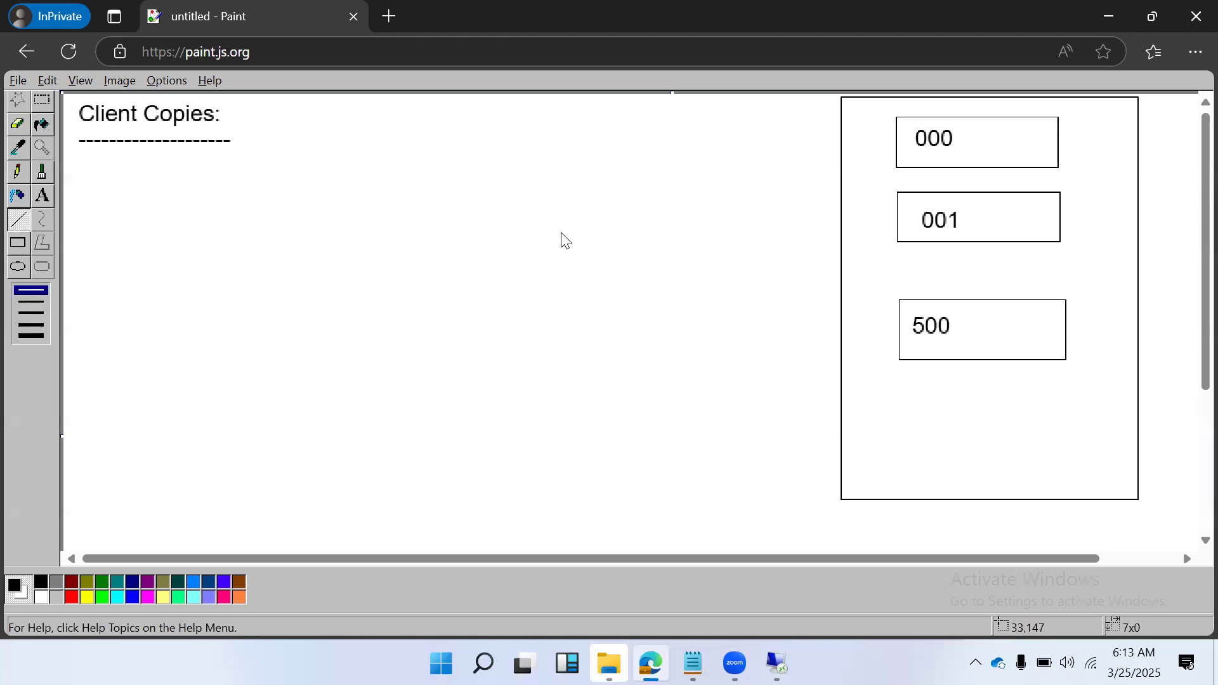
{"action": "mouse_move", "coordinate": [967, 227]}
{"action": "left_mouse_down"}
{"action": "mouse_move", "coordinate": [998, 319]}
{"action": "mouse_move", "coordinate": [989, 311]}
{"action": "left_mouse_up"}
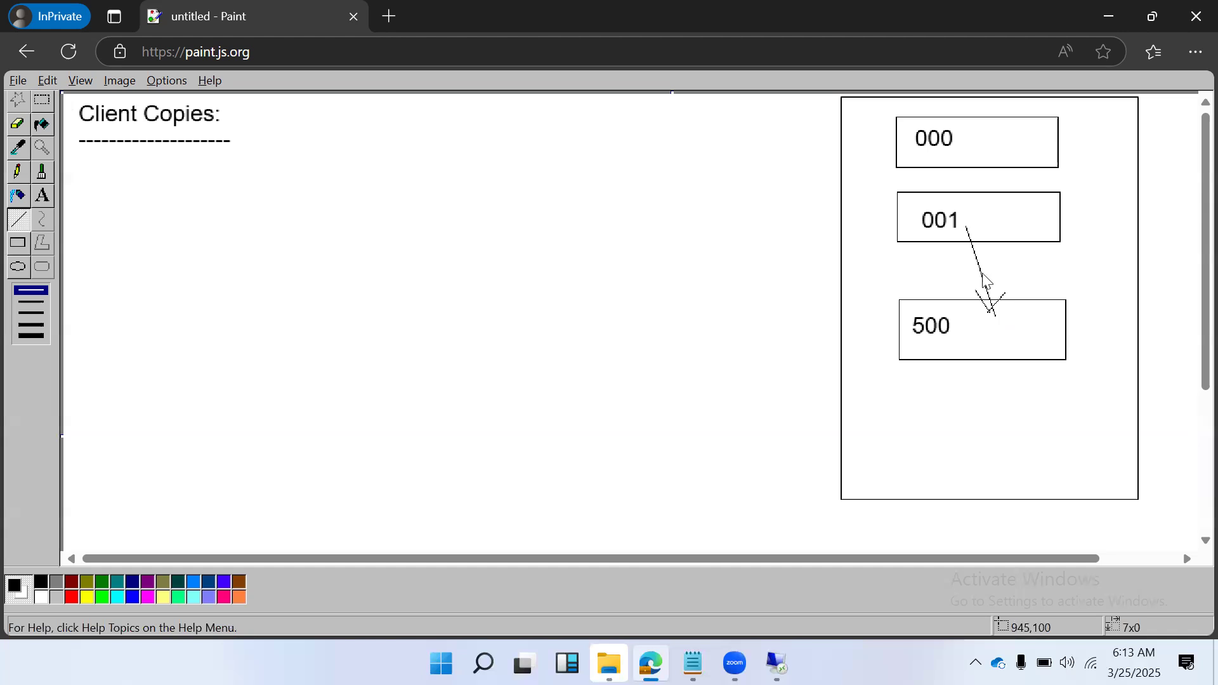
{"action": "left_click_drag", "start_coordinate": [959, 484], "coordinate": [966, 484]}
Step: List "LOCAL Client Copy", "Remote Client Copy" and "Client export and Import" on separate lines below the heading
{"action": "left_click", "coordinate": [41, 197]}
{"action": "left_click_drag", "start_coordinate": [79, 149], "coordinate": [822, 535]}
{"action": "type", "text": "LOCAL"}
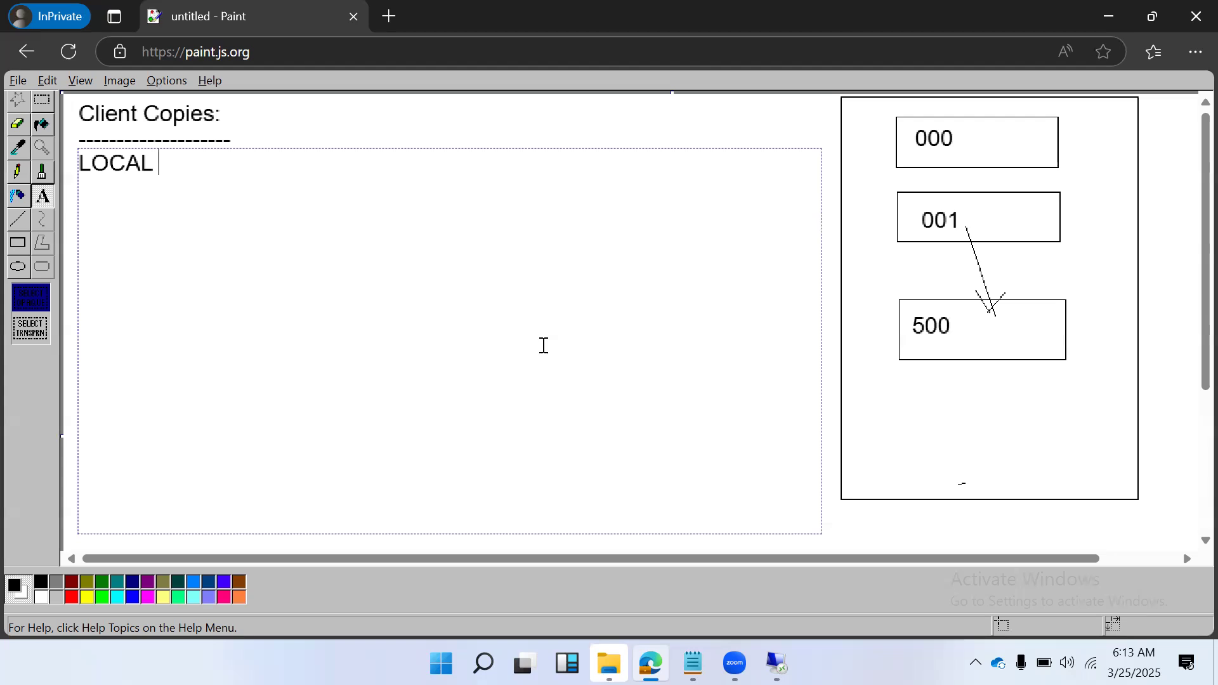
{"action": "type", "text": "Client Copy"}
{"action": "key", "text": "Return"}
{"action": "type", "text": "Remote Client Copy"}
{"action": "key", "text": "Return"}
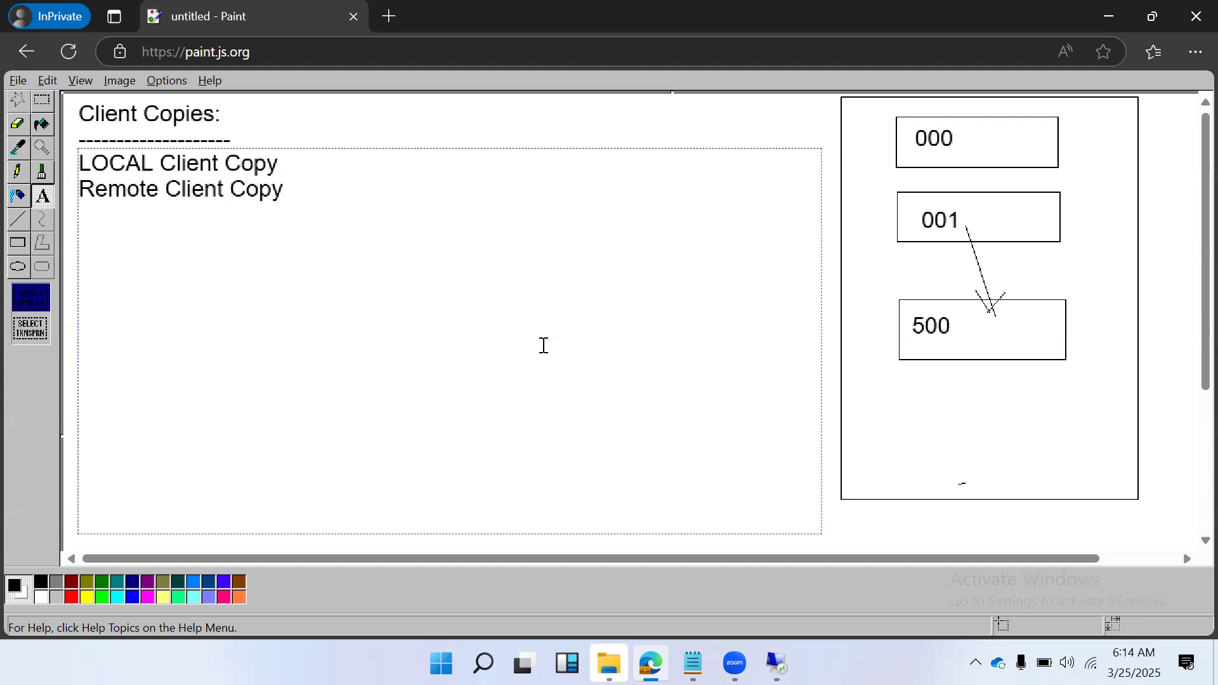
{"action": "type", "text": "Client export sn"}
{"action": "key", "text": "BackSpace"}
{"action": "key", "text": "BackSpace"}
{"action": "type", "text": "and "}
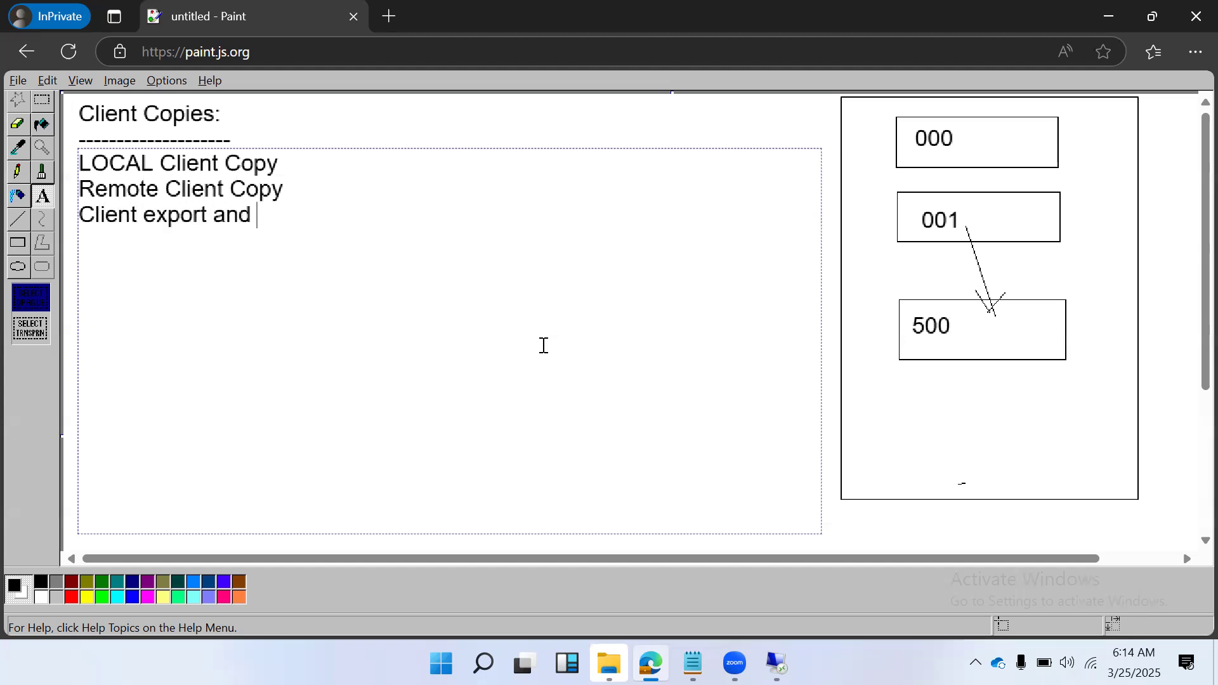
{"action": "type", "text": "Import"}
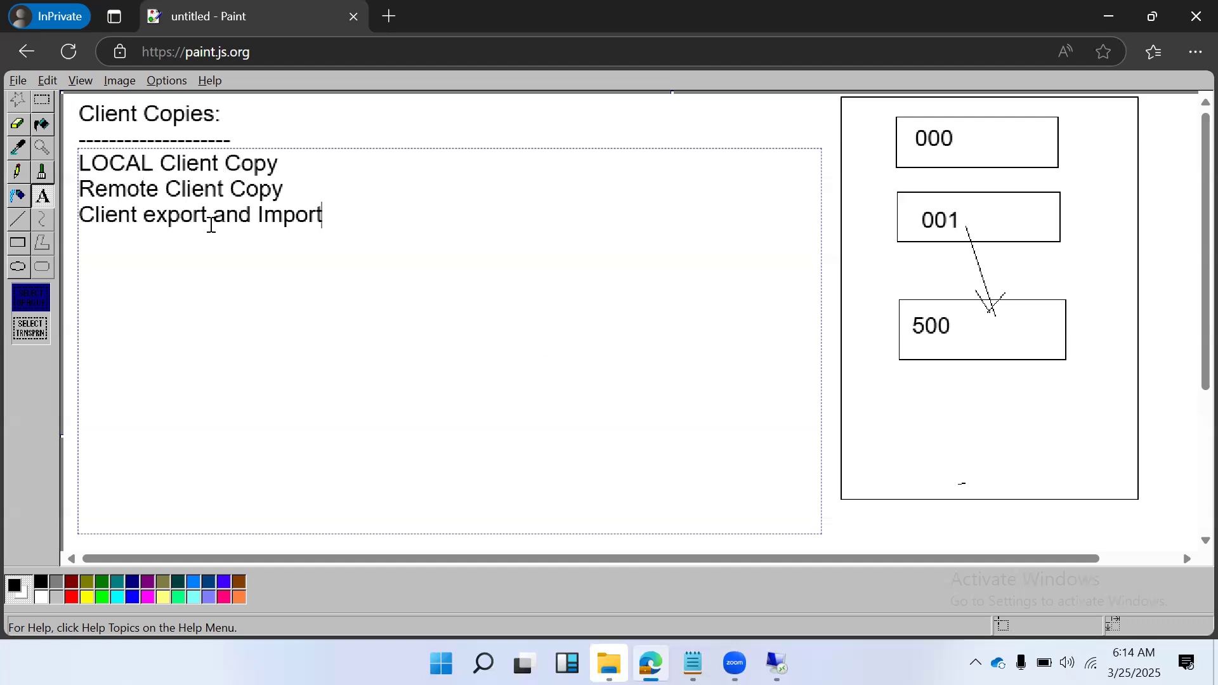
Step: Add a hyphen at the end of the "LOCAL Client Copy" line
{"action": "left_click_drag", "start_coordinate": [337, 215], "coordinate": [80, 197]}
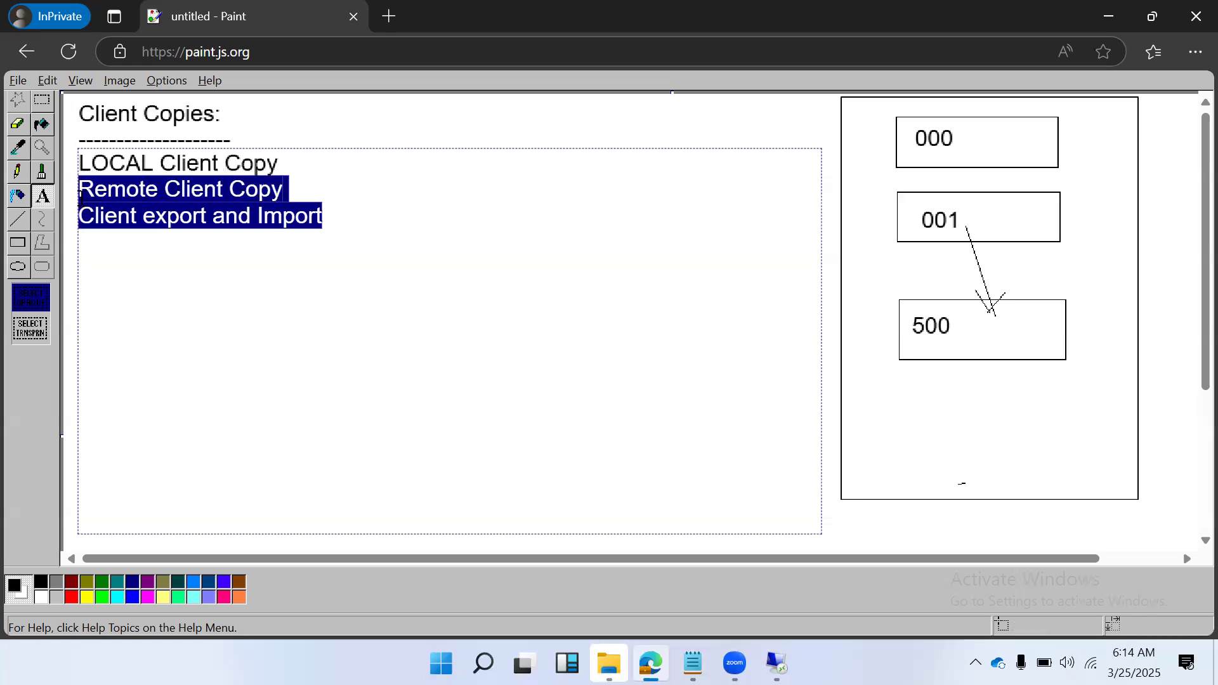
{"action": "left_click", "coordinate": [299, 167]}
{"action": "type", "text": "-"}
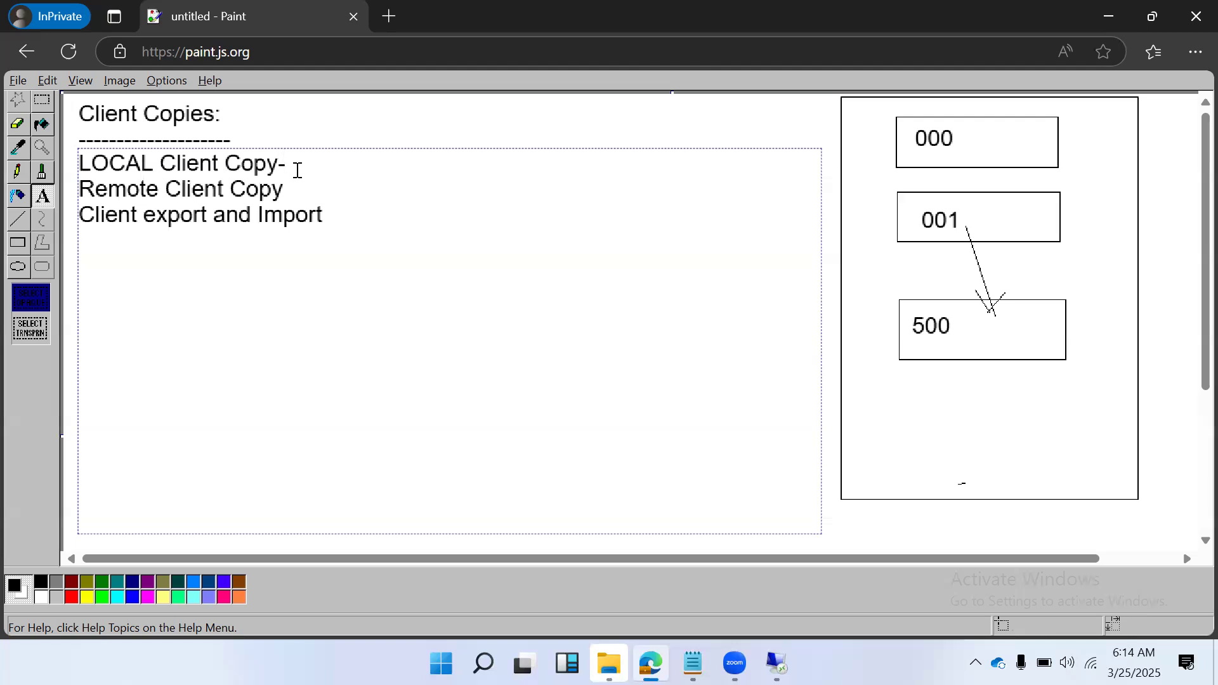
Step: Label the outer rectangle "NW1" near its bottom edge, below the 500 box
{"action": "mouse_move", "coordinate": [921, 442]}
{"action": "left_mouse_down"}
{"action": "mouse_move", "coordinate": [924, 457]}
{"action": "mouse_move", "coordinate": [995, 475]}
{"action": "left_mouse_up"}
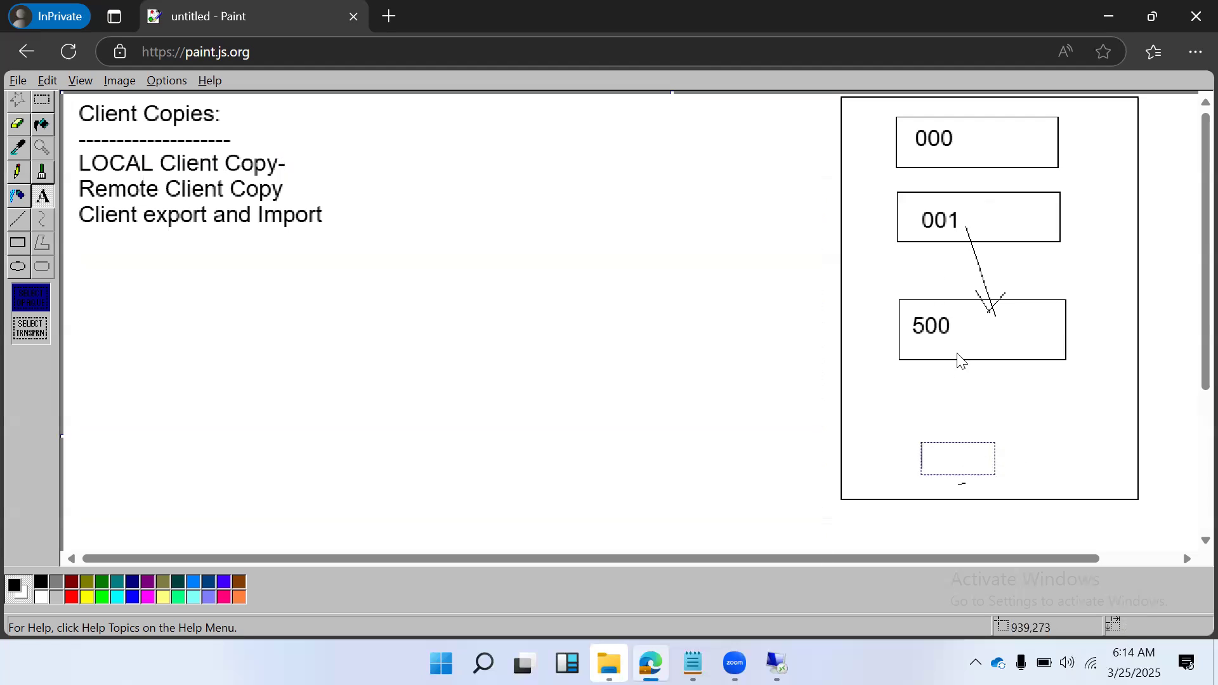
{"action": "type", "text": "NW1"}
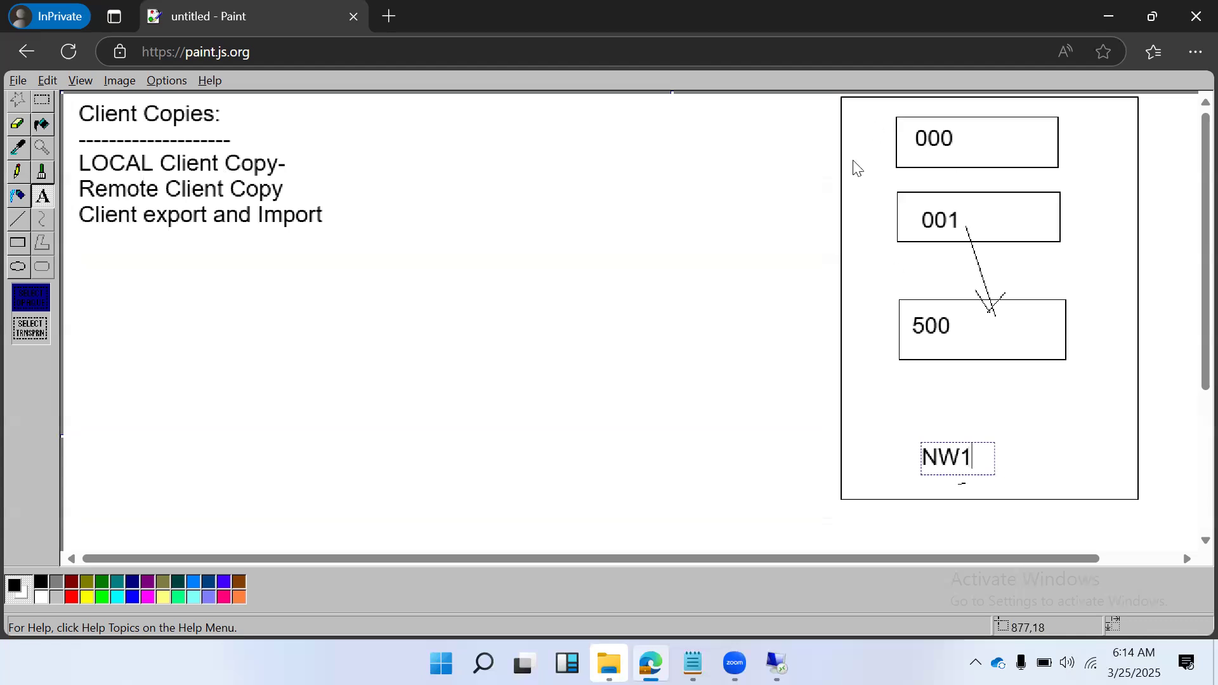
{"action": "left_click_drag", "start_coordinate": [983, 222], "coordinate": [996, 224]}
{"action": "left_click_drag", "start_coordinate": [978, 323], "coordinate": [990, 325]}
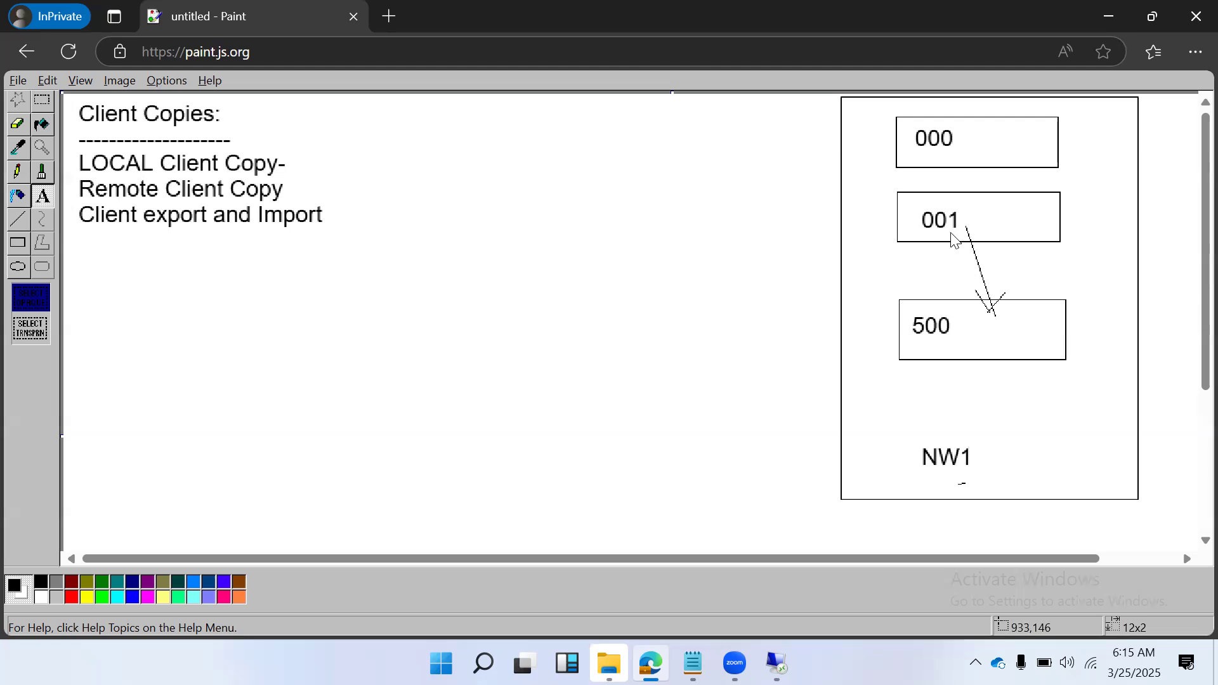
Step: Write the transaction code SCCL beside the "LOCAL Client Copy-" line
{"action": "left_click", "coordinate": [305, 145]}
{"action": "left_click_drag", "start_coordinate": [319, 169], "coordinate": [444, 186]}
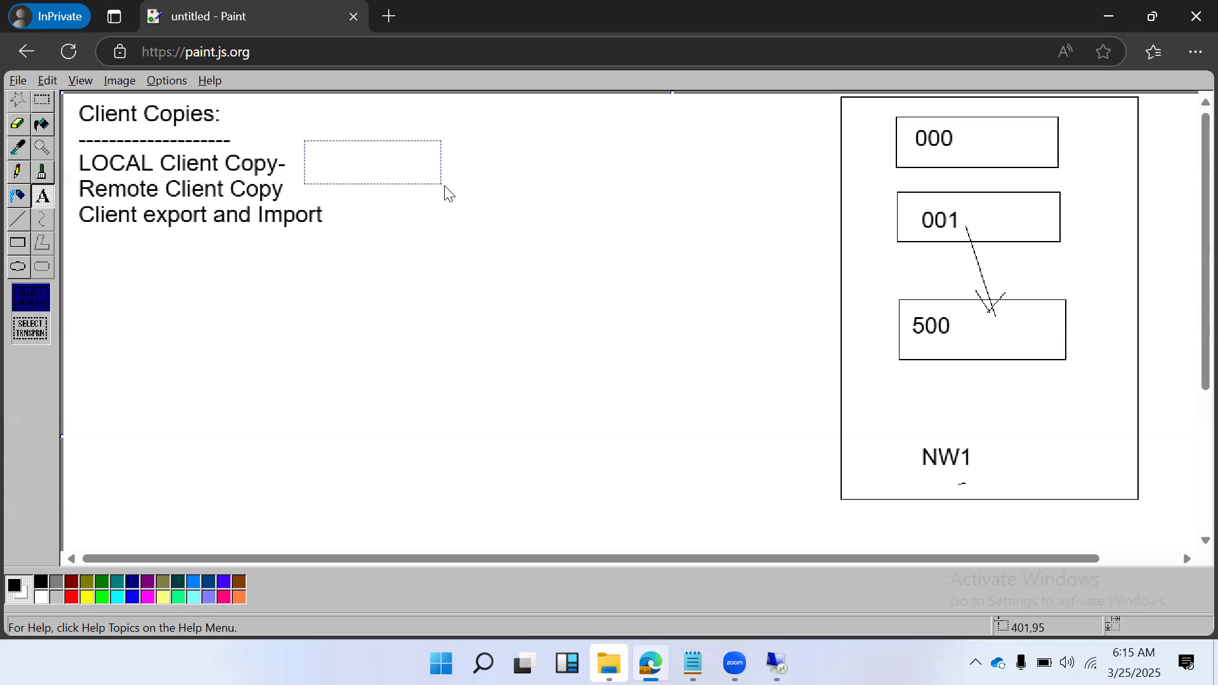
{"action": "type", "text": "SCCL"}
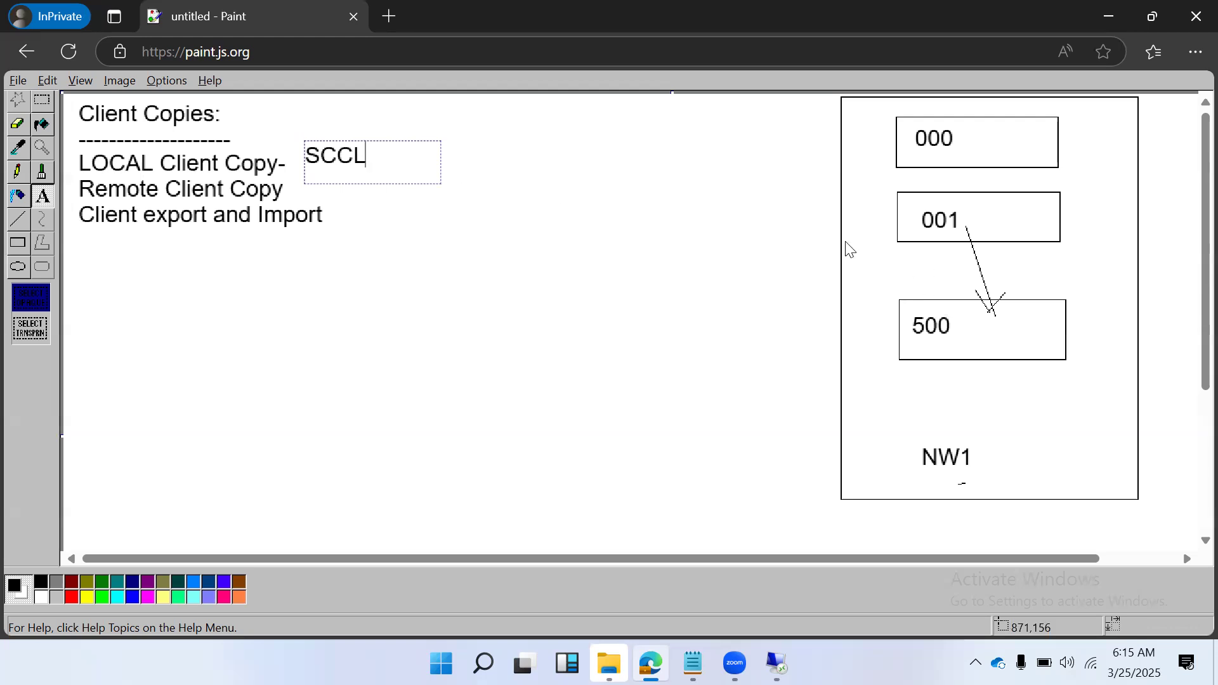
Step: Draw lines reaching the 001 and 500 boxes from their left, plus a diagonal line below the list of copy types
{"action": "left_click", "coordinate": [15, 228]}
{"action": "left_click_drag", "start_coordinate": [760, 250], "coordinate": [907, 218]}
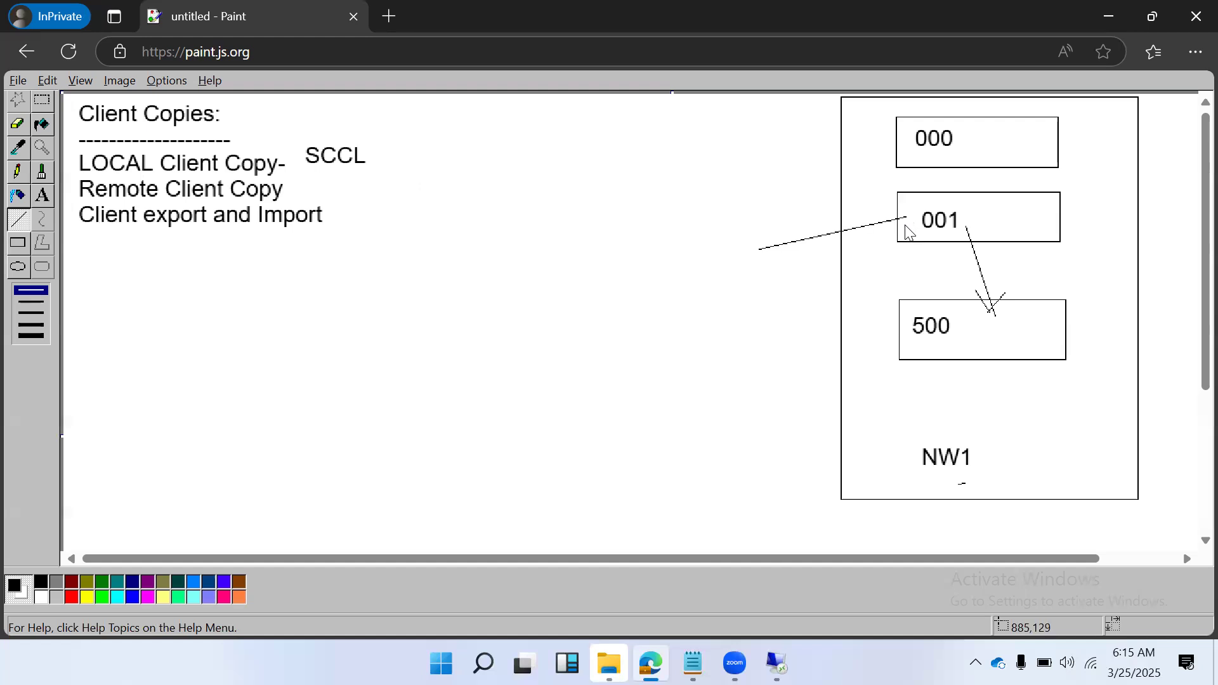
{"action": "left_click_drag", "start_coordinate": [829, 356], "coordinate": [903, 346]}
{"action": "mouse_move", "coordinate": [88, 241]}
{"action": "left_mouse_down"}
{"action": "mouse_move", "coordinate": [220, 311]}
{"action": "mouse_move", "coordinate": [295, 325]}
{"action": "left_mouse_up"}
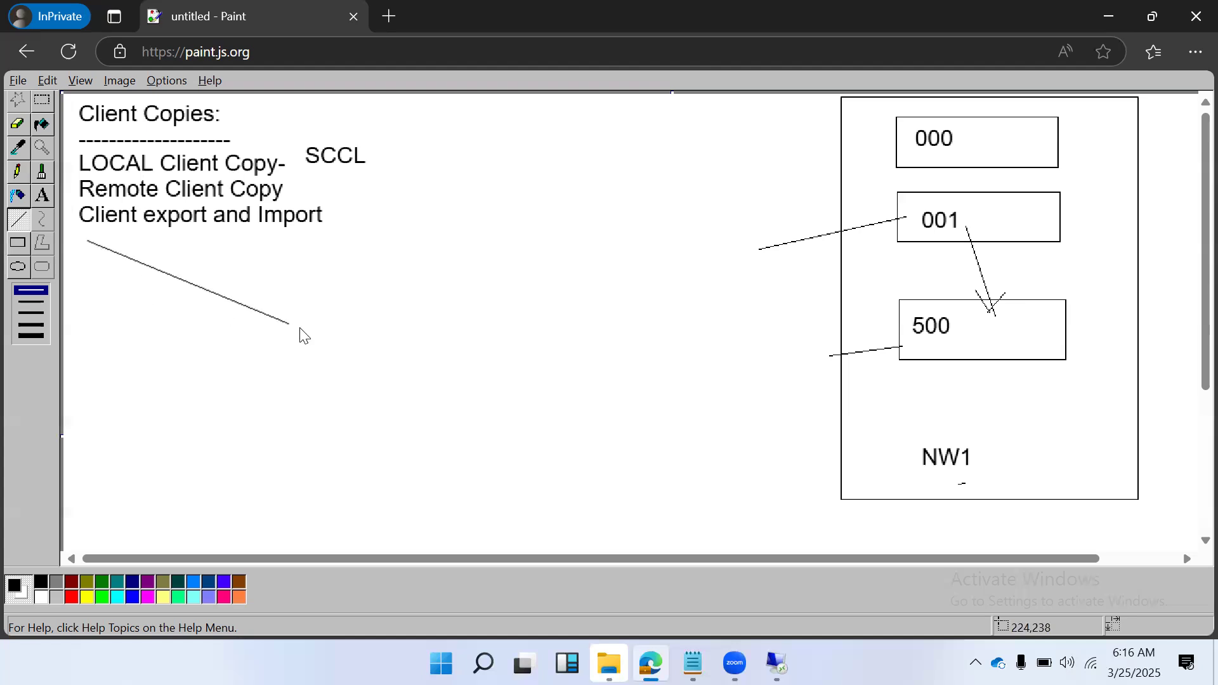
Step: Place a large empty text box below the list of copy types, reaching toward the NW1 rectangle
{"action": "left_click", "coordinate": [41, 194]}
{"action": "left_click_drag", "start_coordinate": [247, 234], "coordinate": [780, 536]}
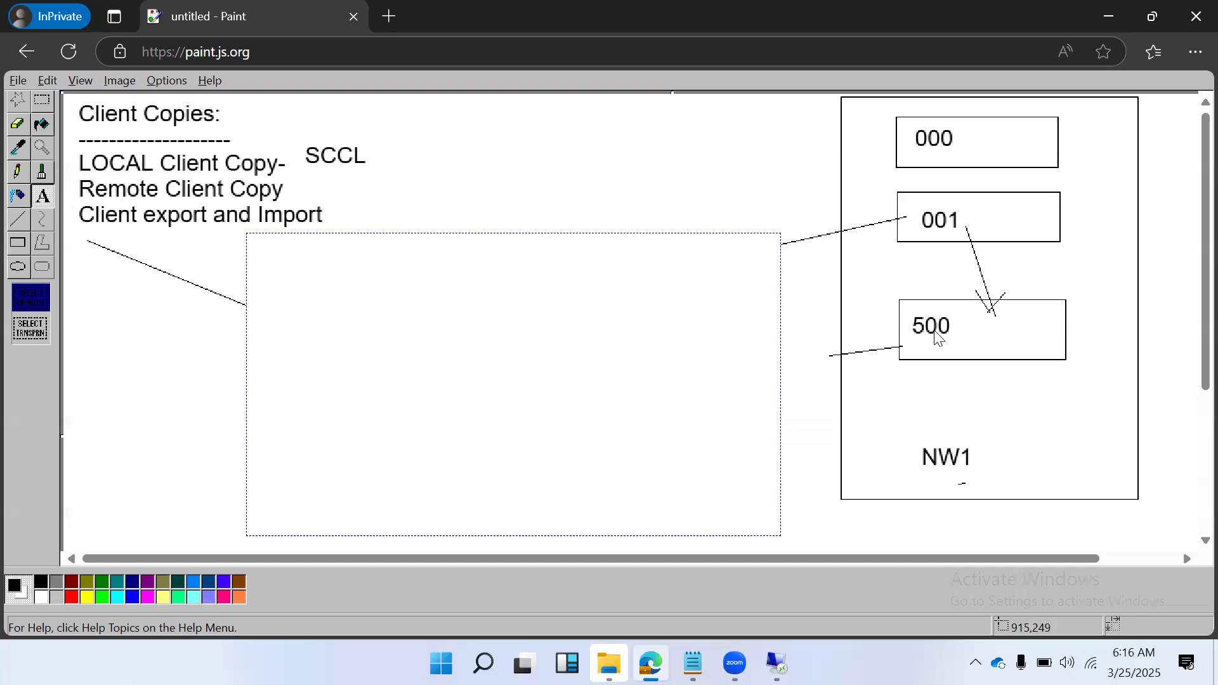
Step: Switch to SAP Logon in the remote desktop, open the SAP ECC DEVELOPMENT connection and set the client to 500
{"action": "mouse_move", "coordinate": [776, 663]}
{"action": "left_click", "coordinate": [741, 610]}
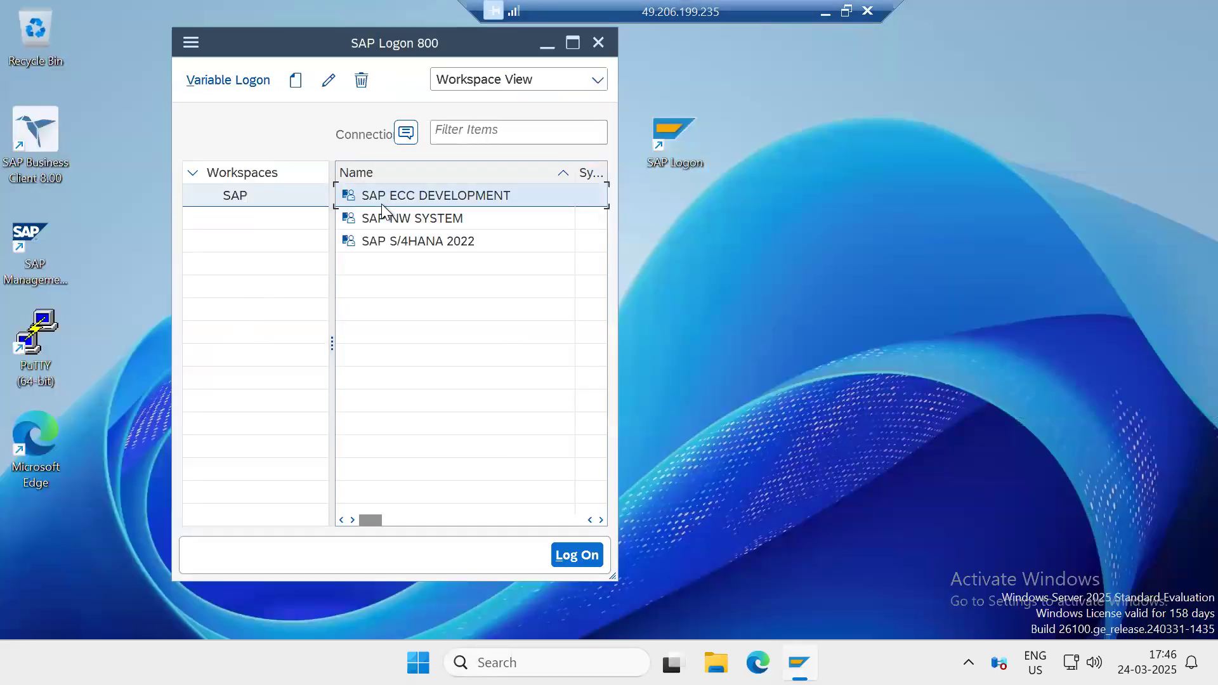
{"action": "double_click", "coordinate": [382, 202]}
{"action": "key", "text": "Up"}
{"action": "key", "text": "shift+End"}
{"action": "type", "text": "500"}
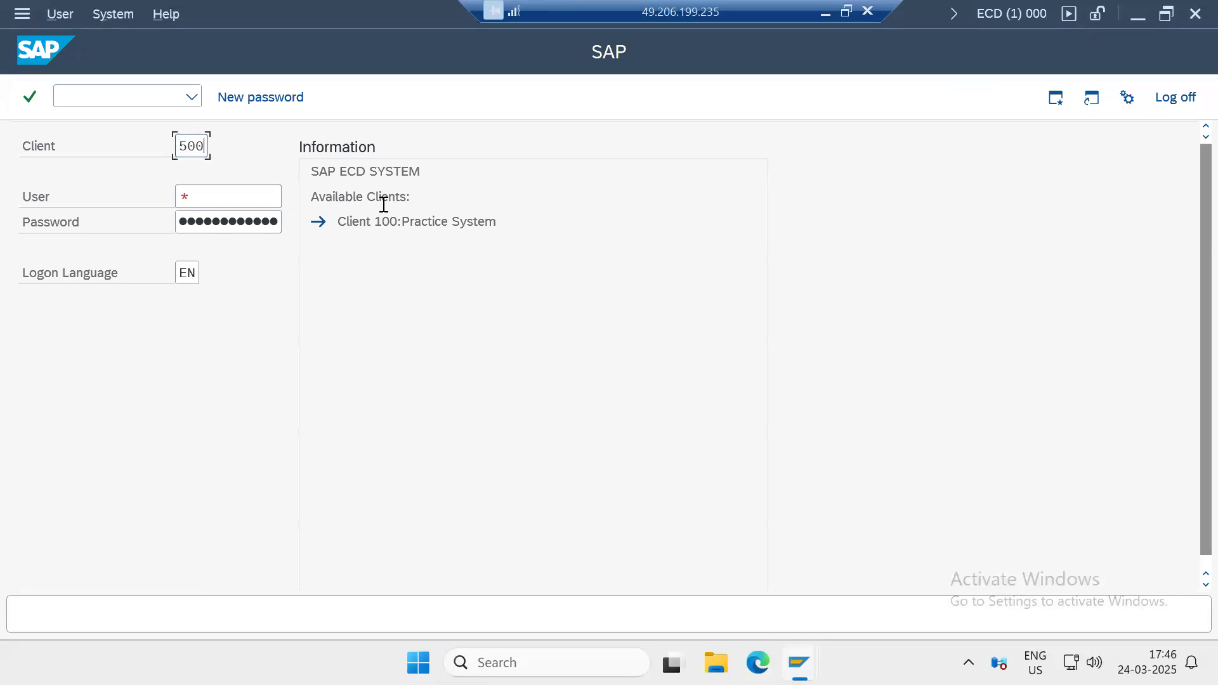
Step: Log on as user sap* with the account password
{"action": "key", "text": "Tab"}
{"action": "type", "text": "sap"}
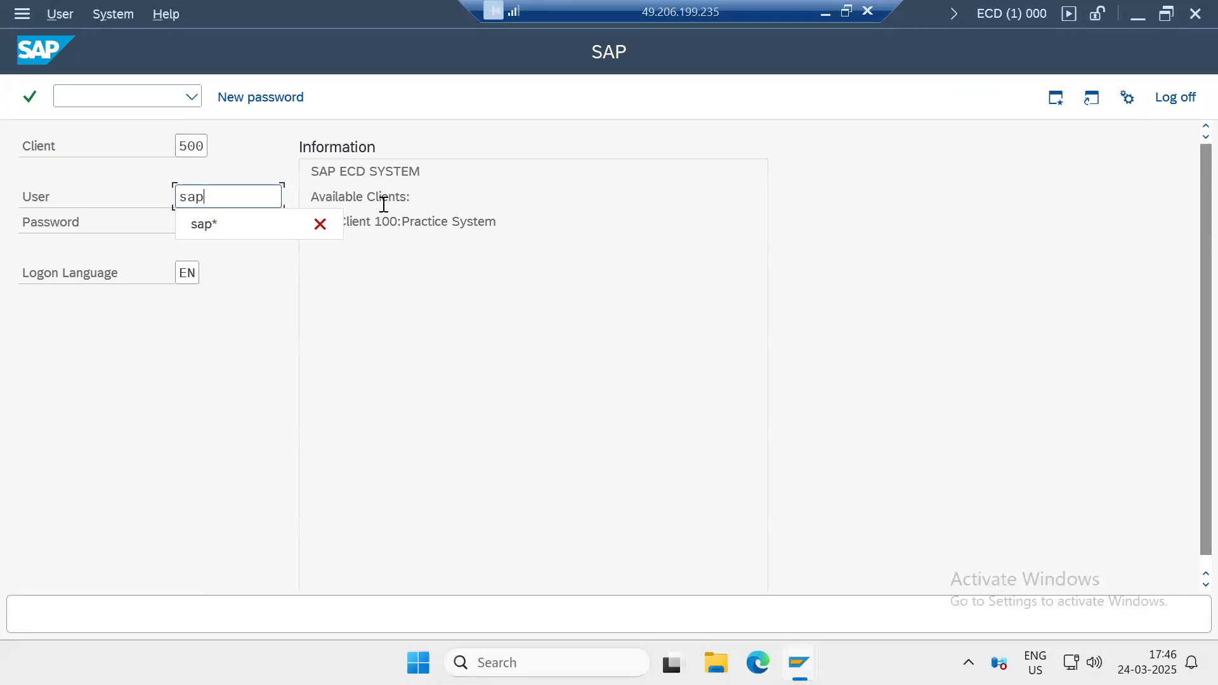
{"action": "type", "text": "*"}
{"action": "key", "text": "Tab"}
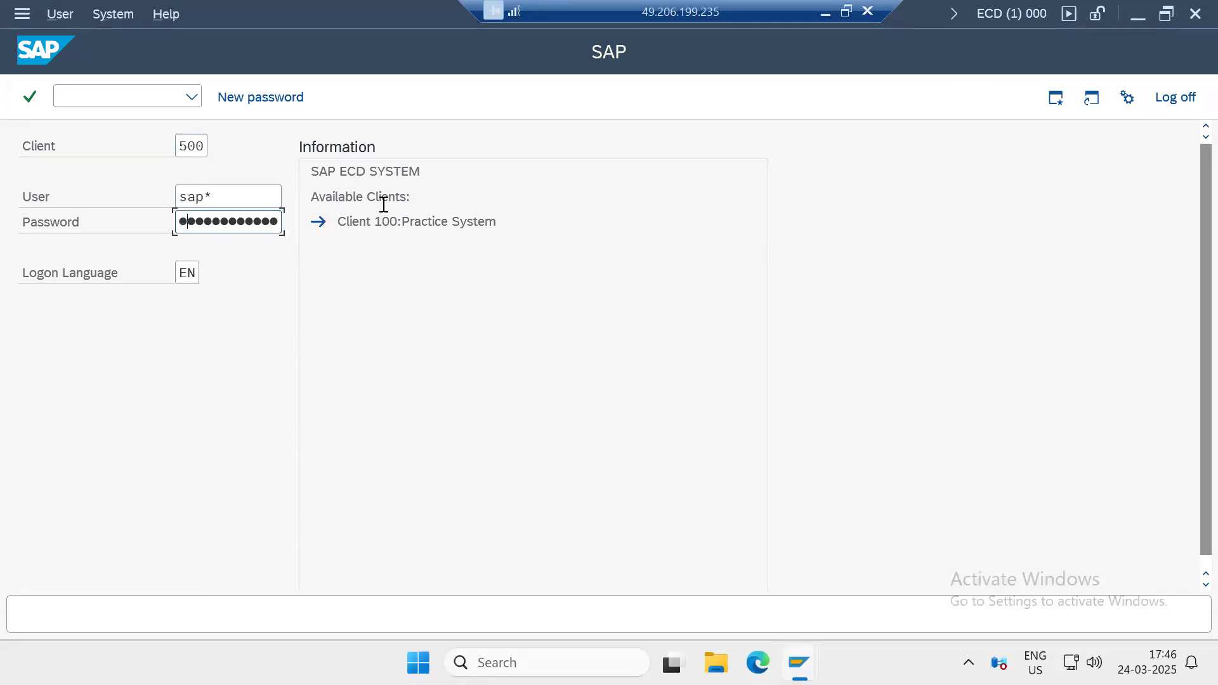
{"action": "key", "text": "Return"}
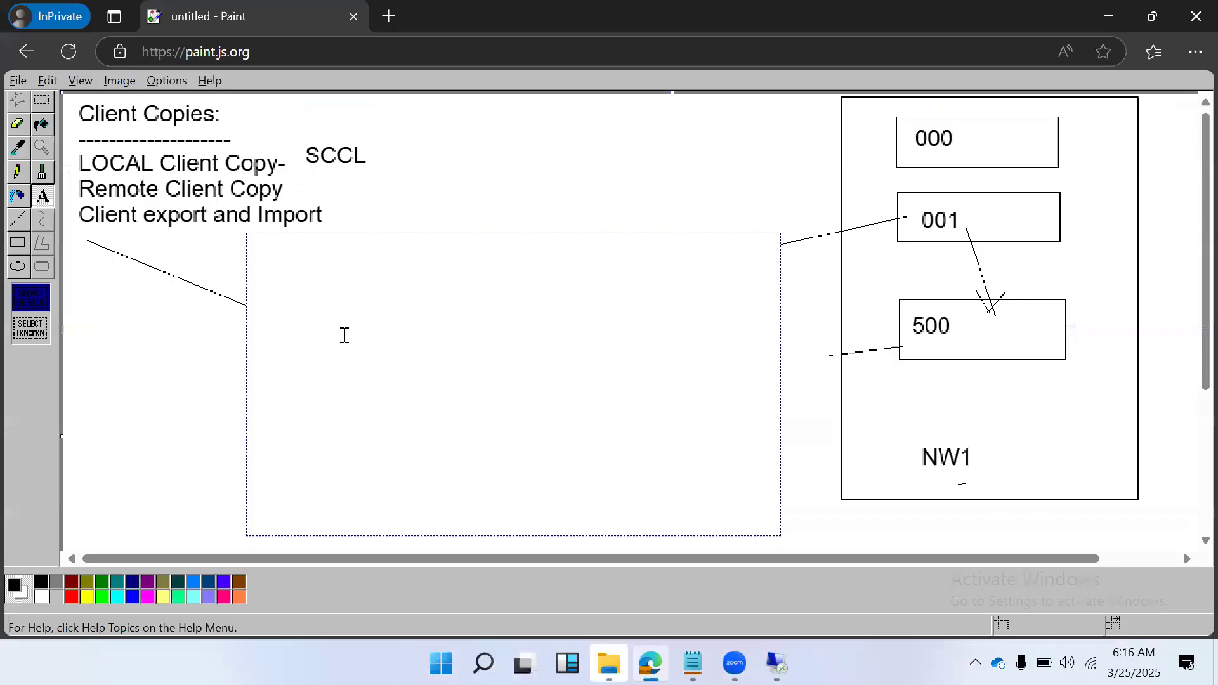
Step: Switch back to the Paint drawing and write "1)Loginto the newly created client only ex 500" in the text box
{"action": "type", "text": "1)Loginto"}
{"action": "type", "text": " the ne"}
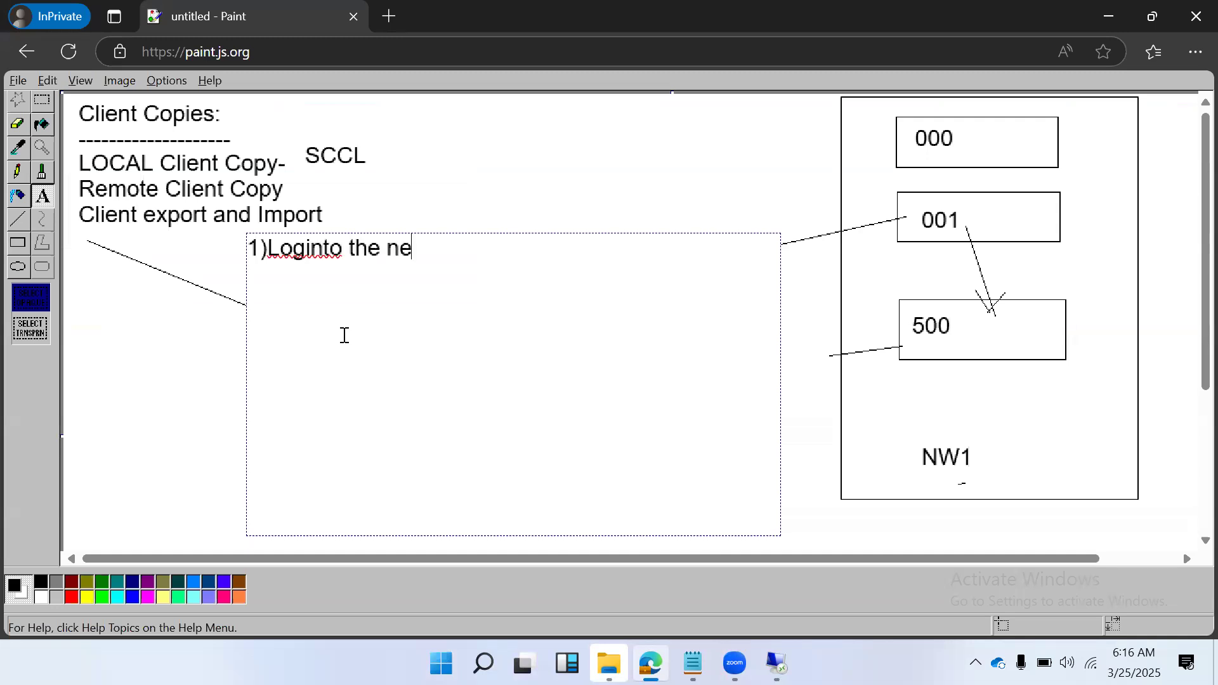
{"action": "type", "text": "wly created cl"}
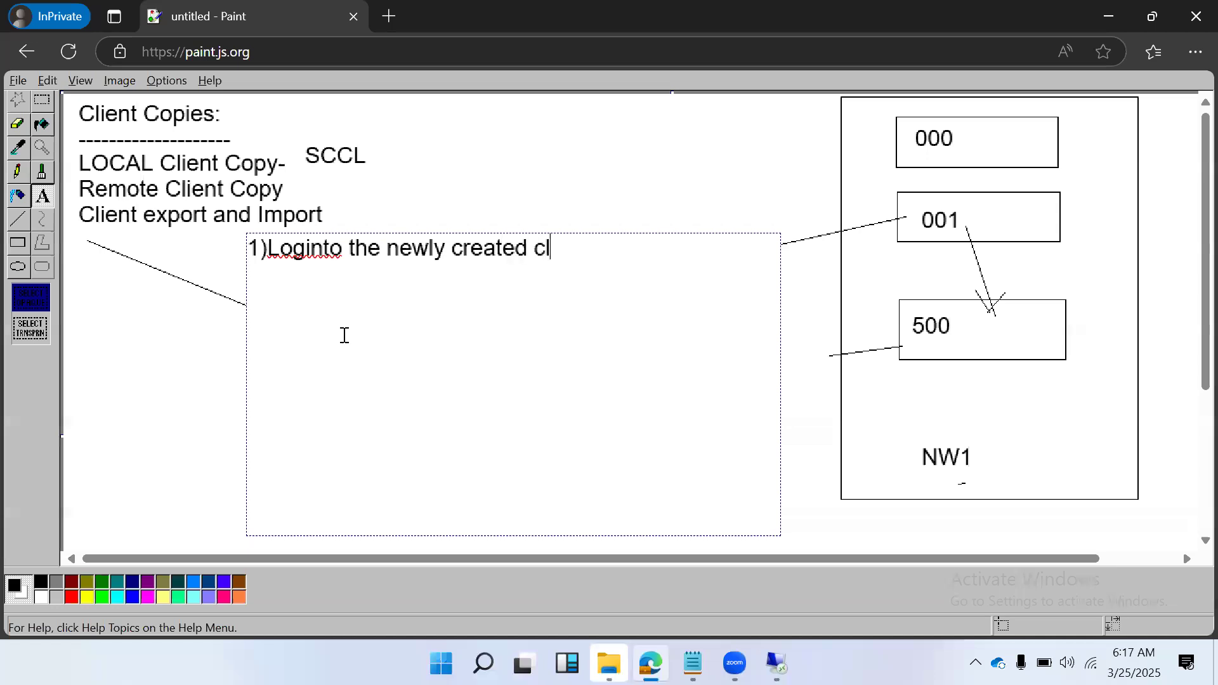
{"action": "type", "text": "ient onl"}
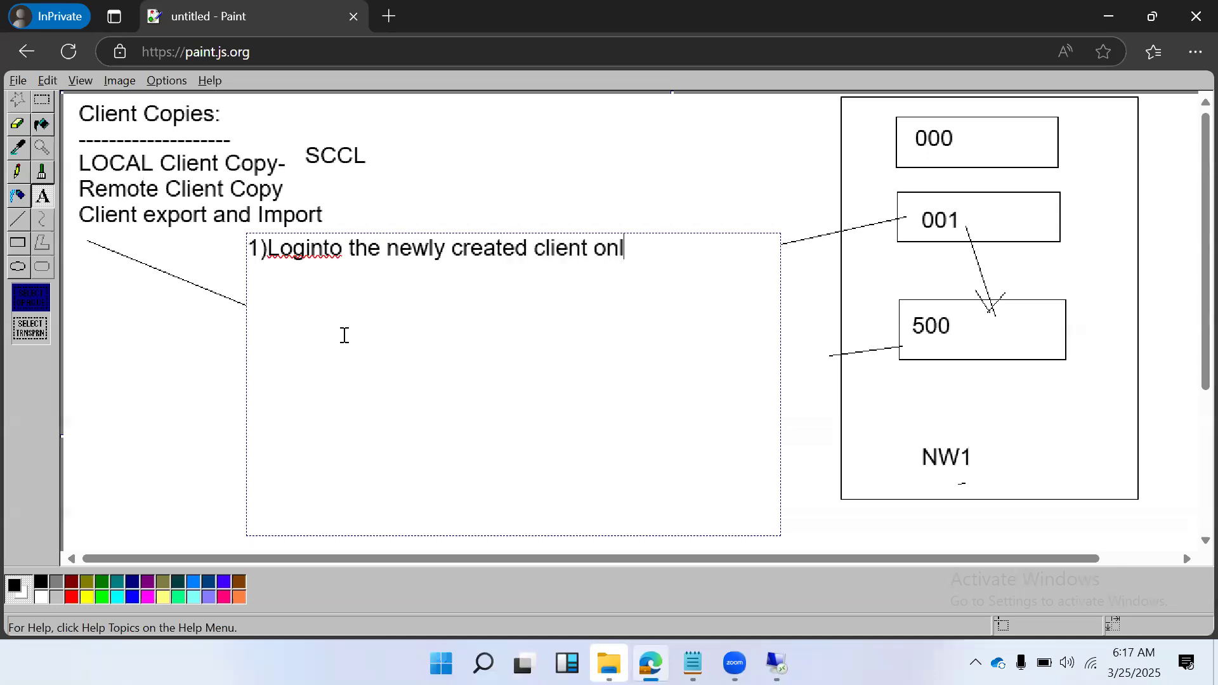
{"action": "type", "text": "y ex 500"}
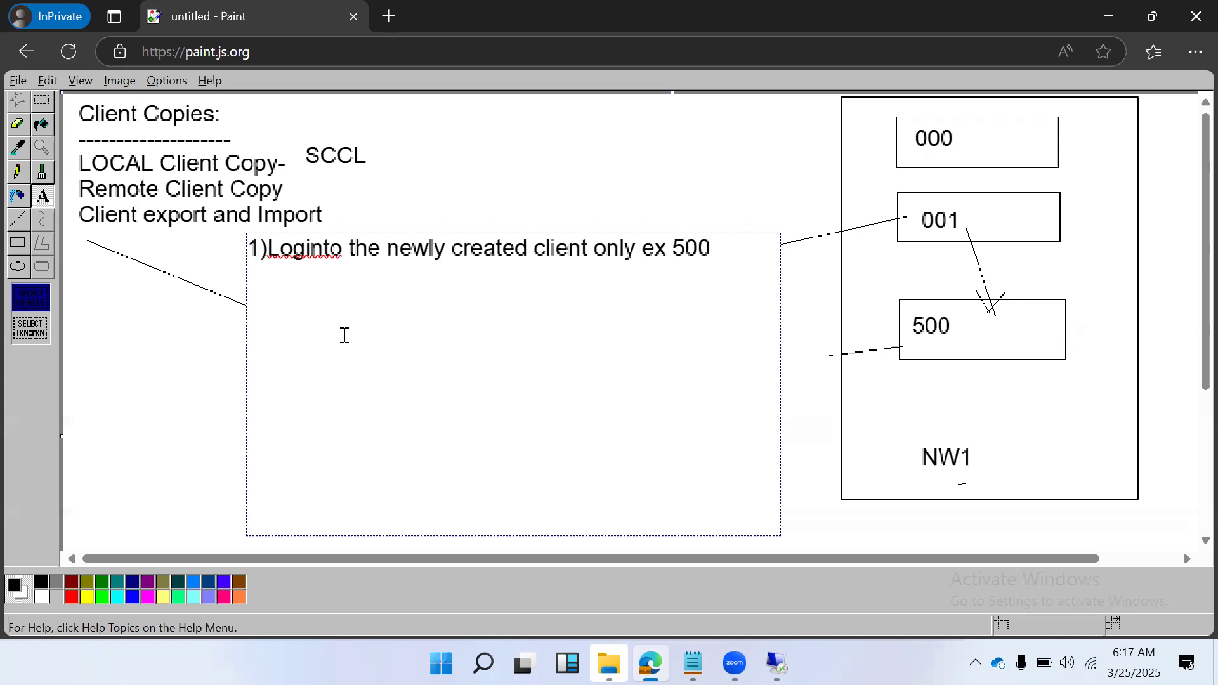
Step: Add the lines "2)SCCL" and "3)seelct the client copy profiles" to the numbered procedure
{"action": "key", "text": "Return"}
{"action": "type", "text": "2)"}
{"action": "type", "text": "SCCL"}
{"action": "key", "text": "Return"}
{"action": "type", "text": "3)seelct the "}
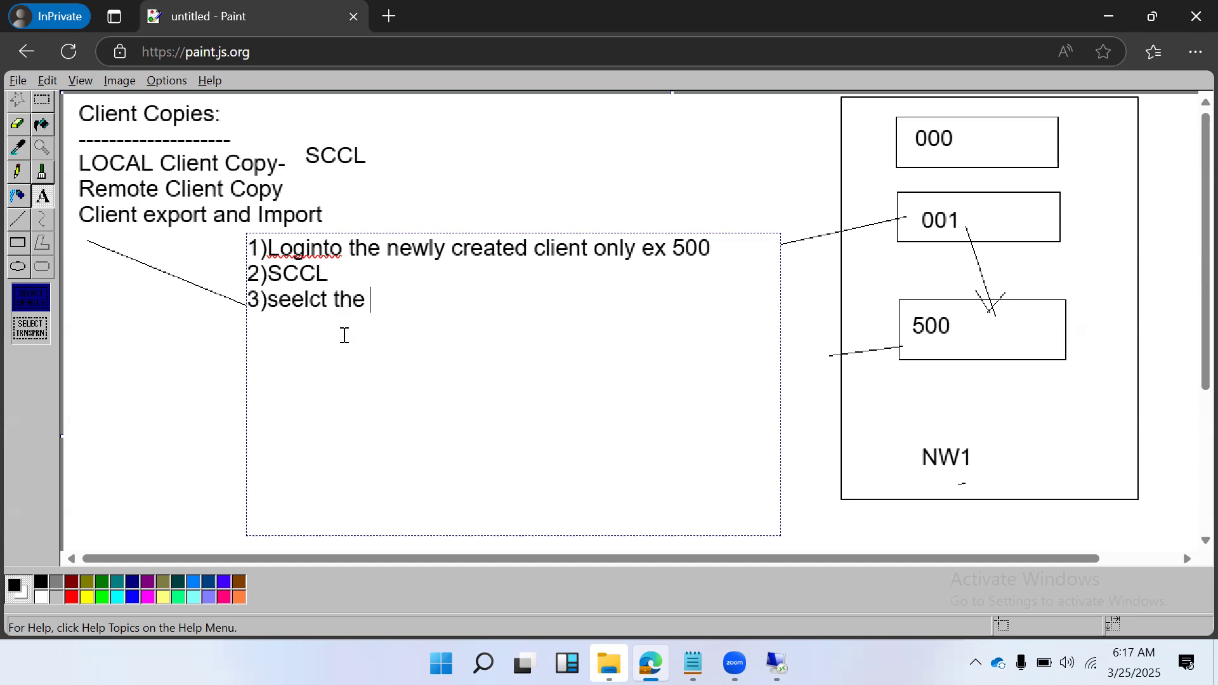
{"action": "type", "text": "client cop"}
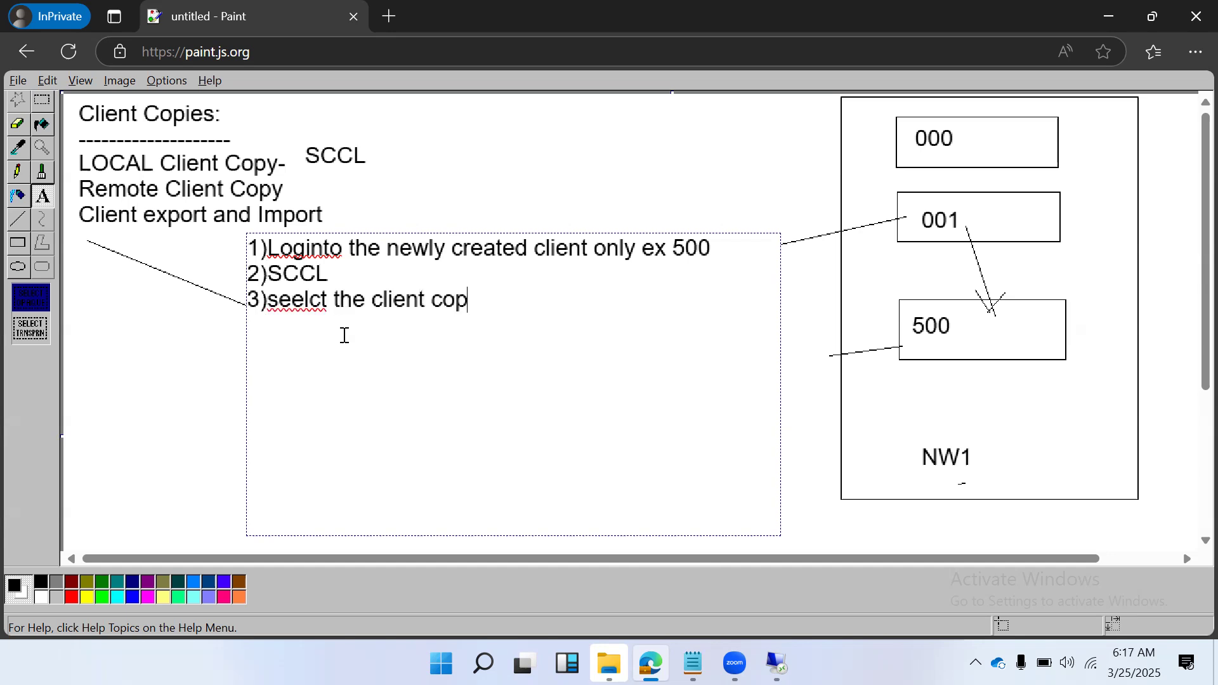
{"action": "type", "text": "y profiles  "}
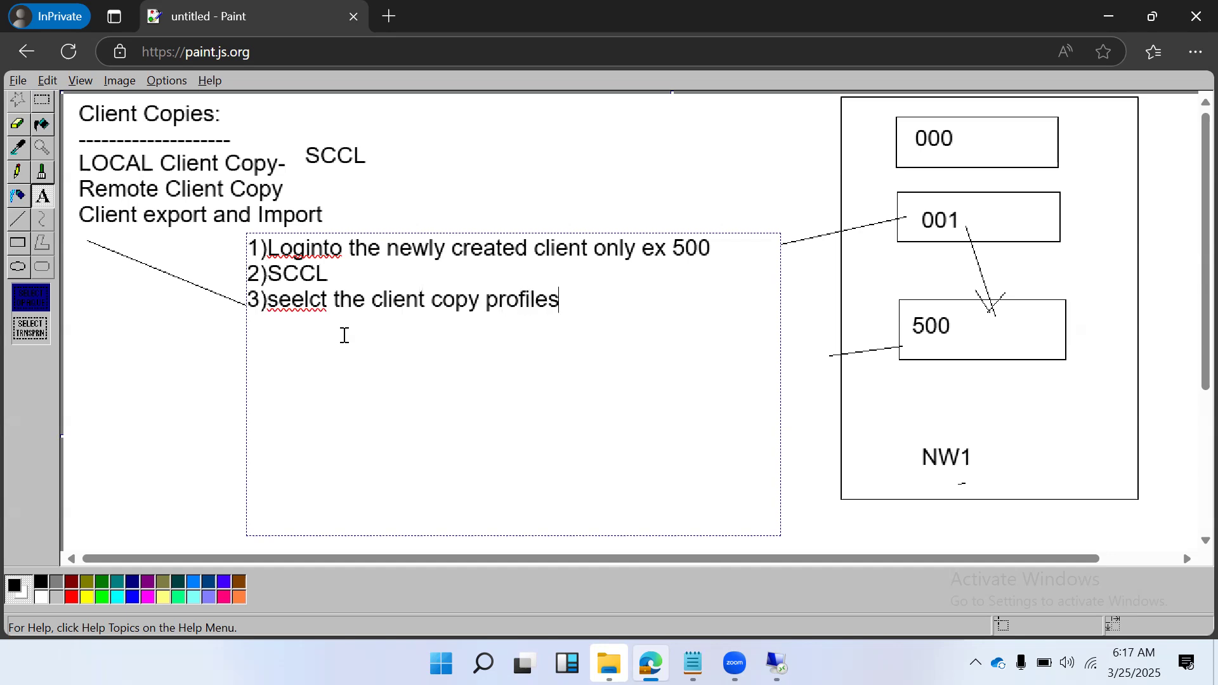
Step: List the profiles SAP_ALL, SAP_CUST, SAP_USER and SAP_UCUST on separate lines below the third procedure line
{"action": "type", "text": "SAP"}
{"action": "type", "text": "_ALL"}
{"action": "key", "text": "Return"}
{"action": "type", "text": "SAP"}
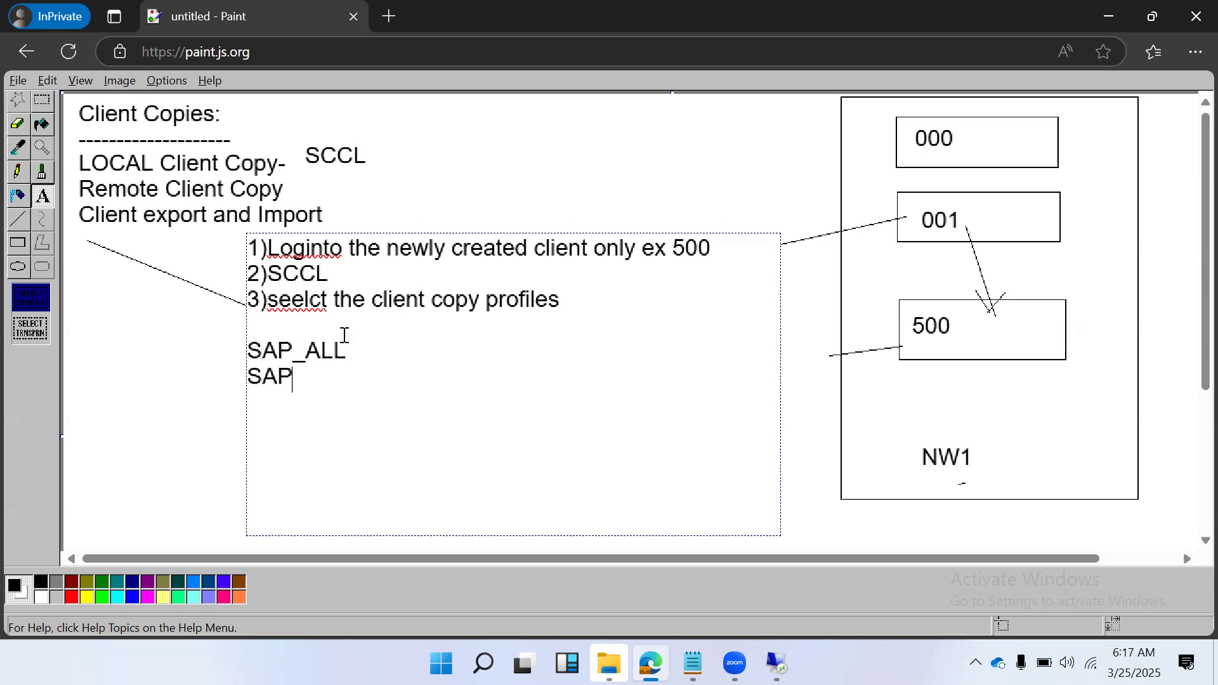
{"action": "type", "text": "_CUST"}
{"action": "key", "text": "Return"}
{"action": "type", "text": "SAP_"}
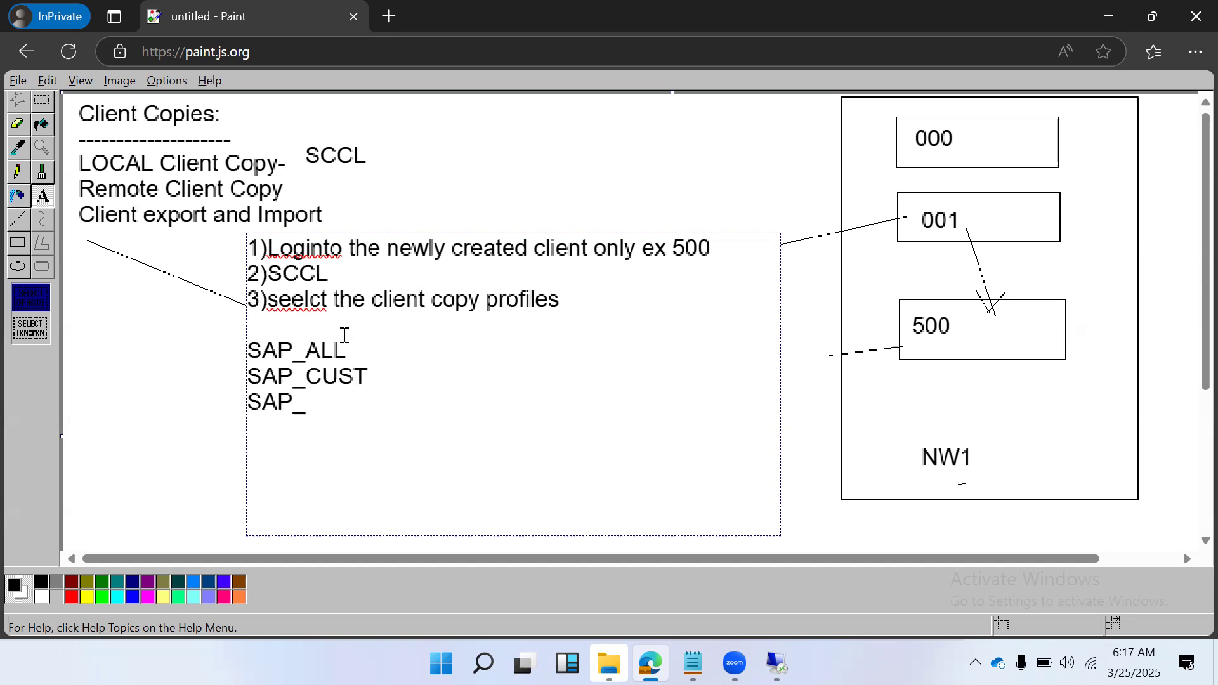
{"action": "type", "text": "USER"}
{"action": "key", "text": "Return"}
{"action": "type", "text": "SAP)"}
{"action": "key", "text": "BackSpace"}
{"action": "type", "text": "_U"}
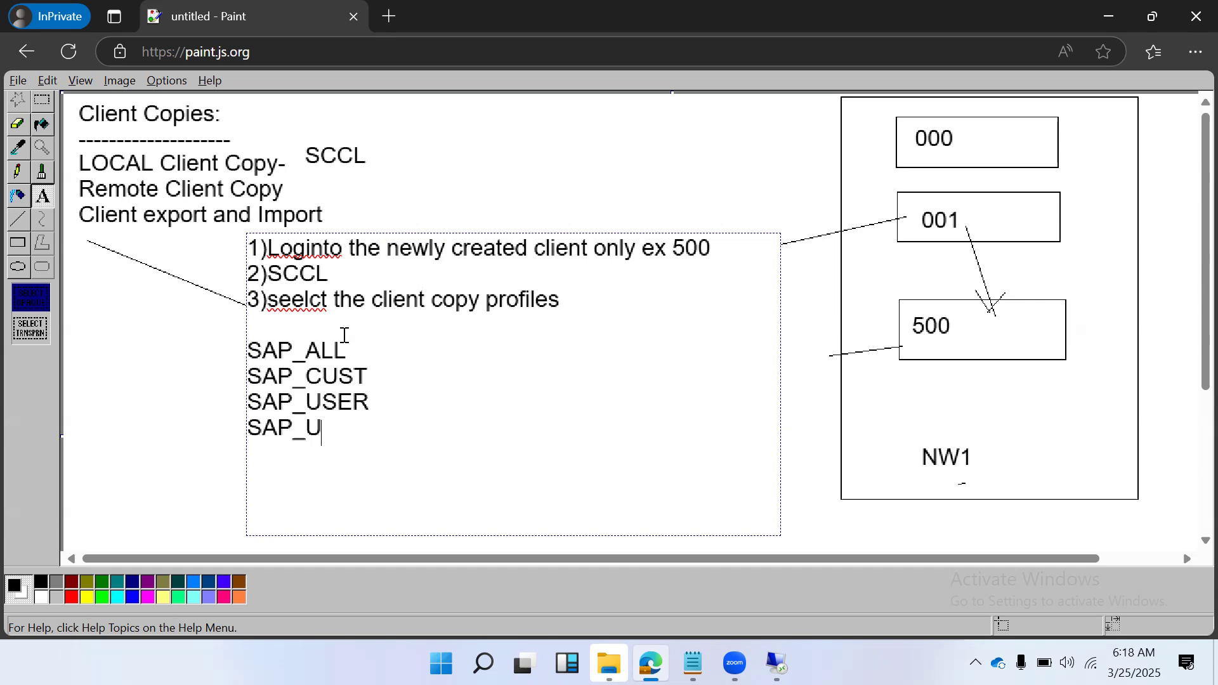
{"action": "type", "text": "CUST"}
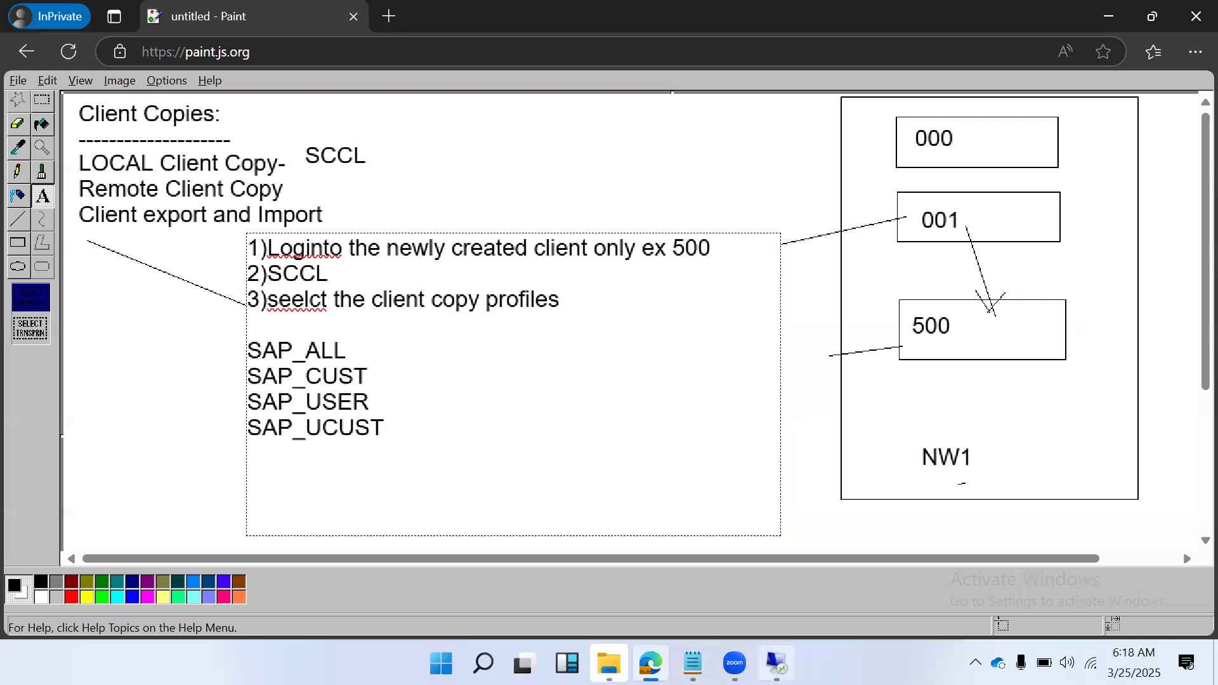
Step: Switch to the SAP session, run transaction SCCL and select the copy profile SAP_USER
{"action": "type", "text": "sccl"}
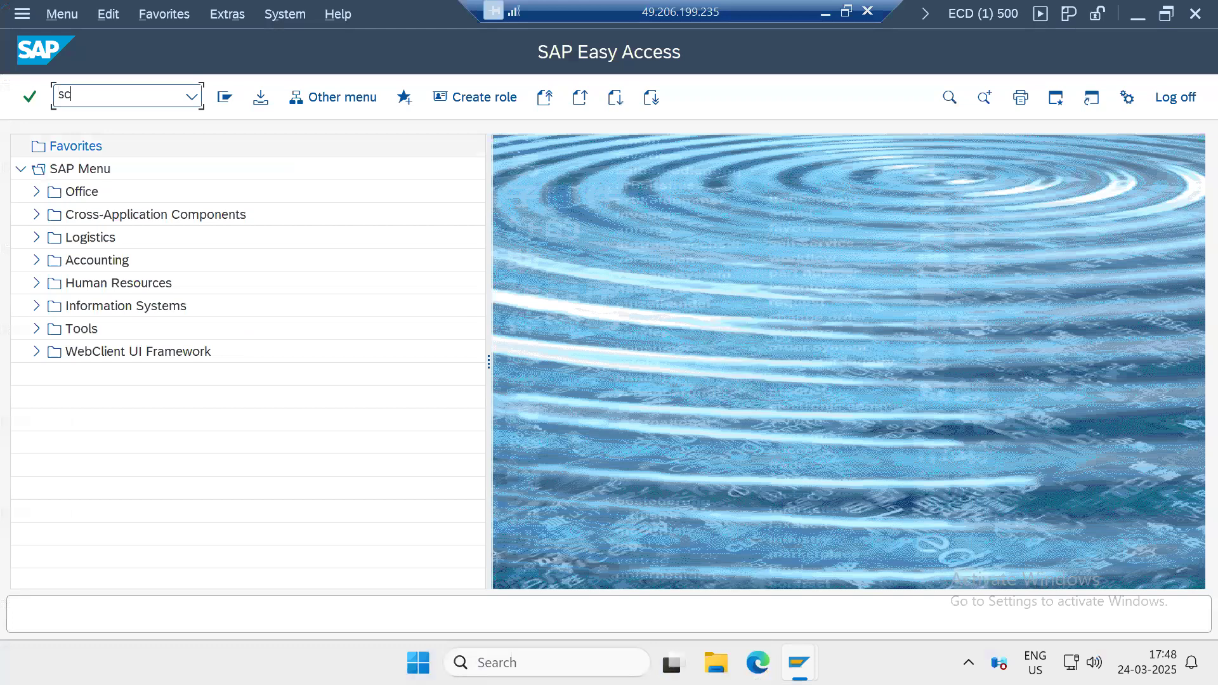
{"action": "key", "text": "Return"}
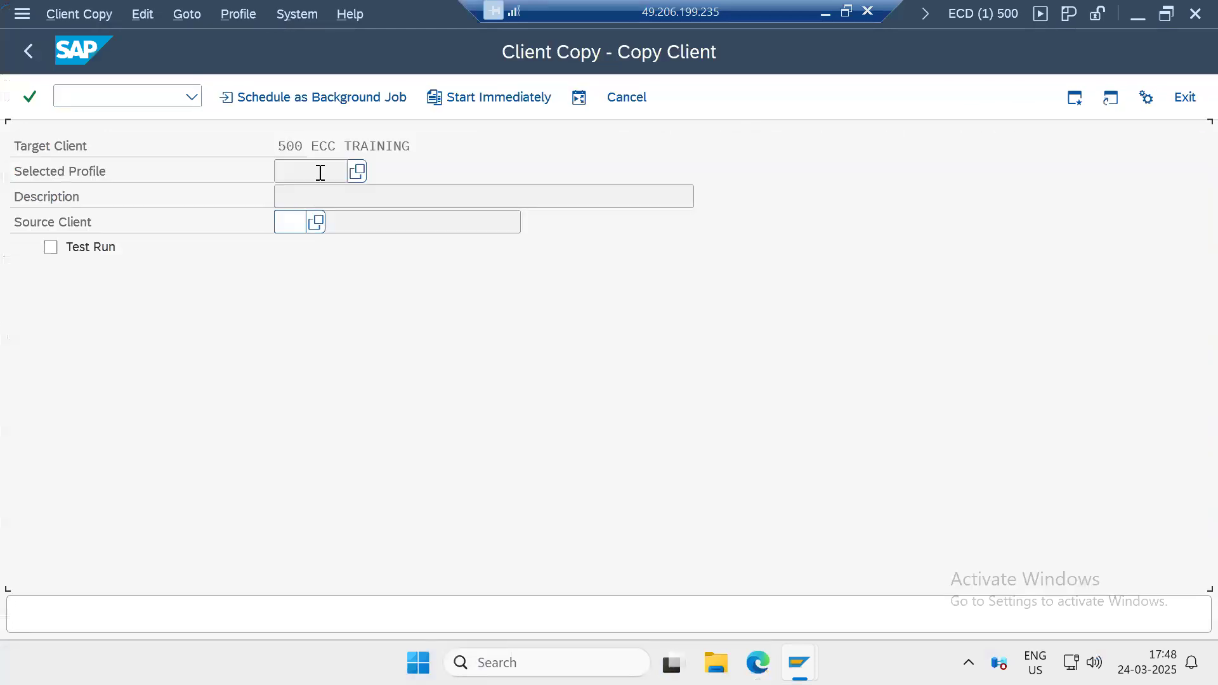
{"action": "left_click", "coordinate": [356, 172]}
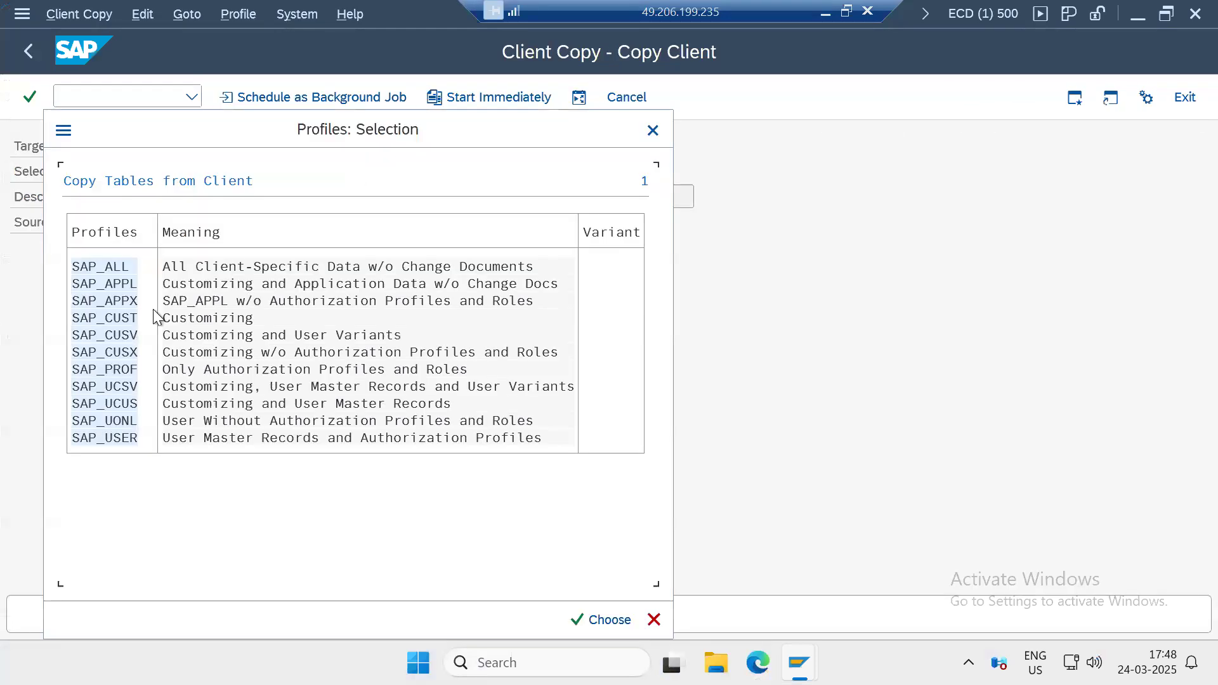
{"action": "left_click_drag", "start_coordinate": [150, 139], "coordinate": [349, 97]}
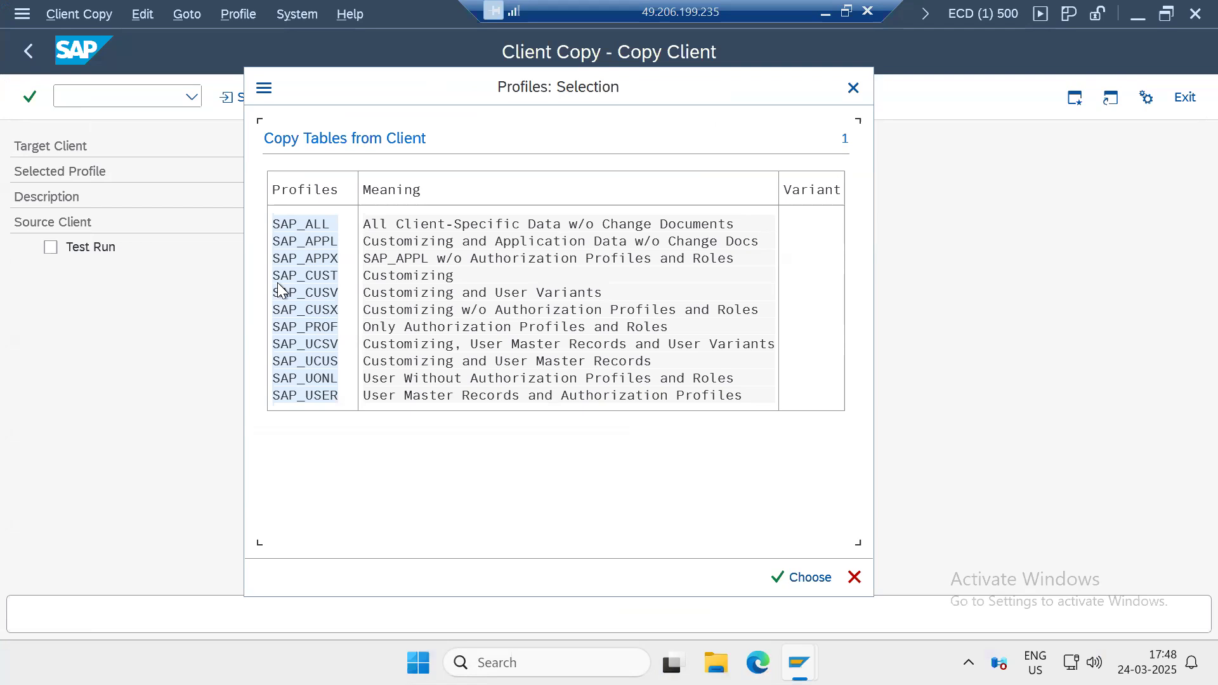
{"action": "left_click", "coordinate": [297, 227]}
{"action": "left_click", "coordinate": [311, 277]}
{"action": "left_click", "coordinate": [321, 294]}
{"action": "left_click", "coordinate": [319, 396]}
{"action": "double_click", "coordinate": [315, 395]}
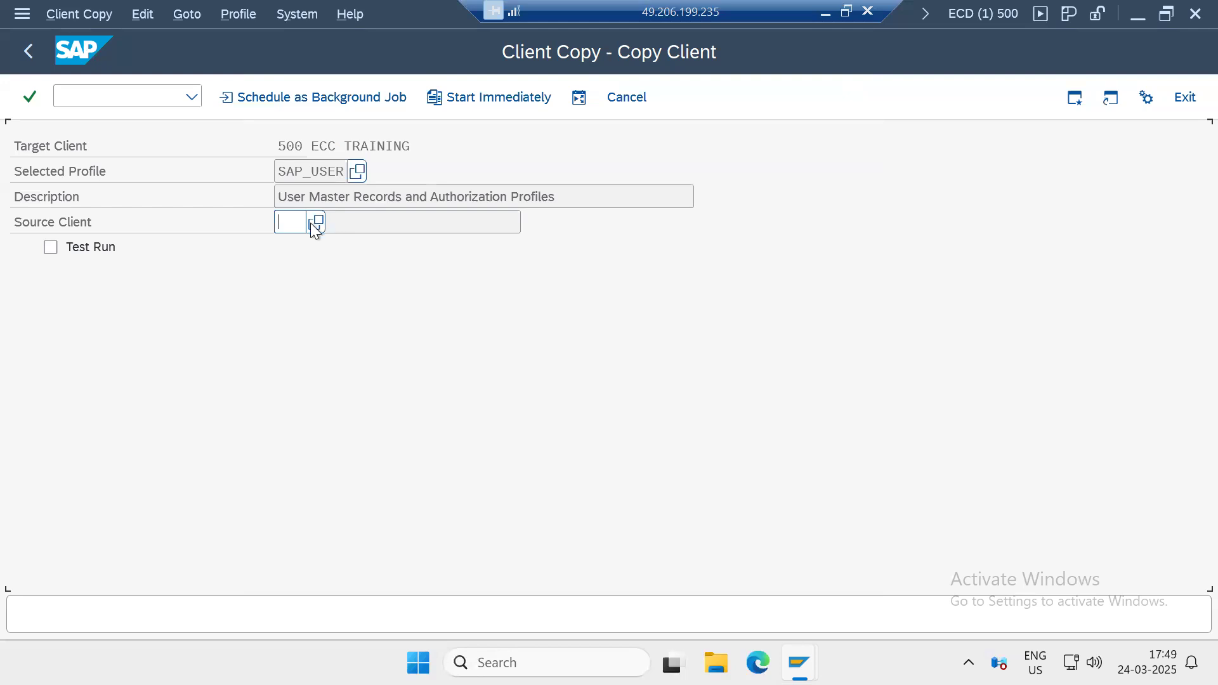
Step: Choose 100 ECC DEVELOPMENT as the source client from the list of available clients
{"action": "left_click", "coordinate": [302, 172]}
{"action": "left_click_drag", "start_coordinate": [302, 172], "coordinate": [353, 169]}
{"action": "left_click", "coordinate": [294, 218]}
{"action": "left_click", "coordinate": [313, 222]}
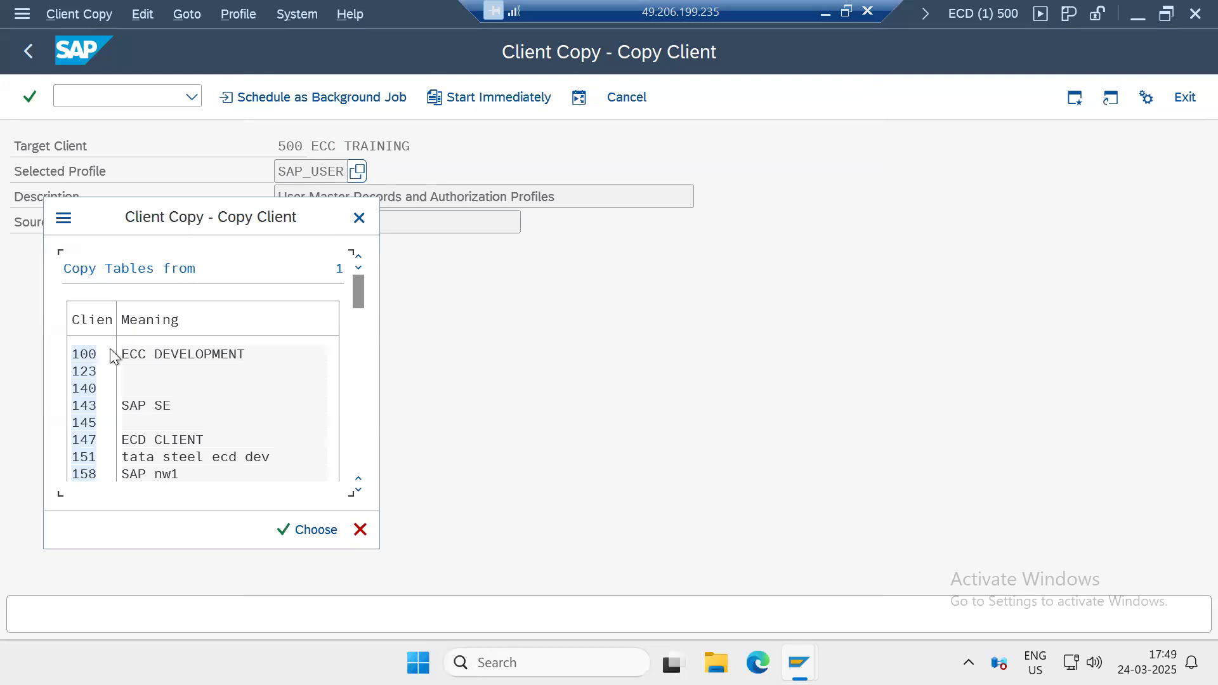
{"action": "scroll", "coordinate": [109, 349], "scroll_direction": "down", "scroll_amount": 5}
{"action": "scroll", "coordinate": [97, 348], "scroll_direction": "down", "scroll_amount": 6}
{"action": "scroll", "coordinate": [311, 400], "scroll_direction": "down", "scroll_amount": 1}
{"action": "left_click_drag", "start_coordinate": [356, 390], "coordinate": [336, 254]}
{"action": "double_click", "coordinate": [81, 355]}
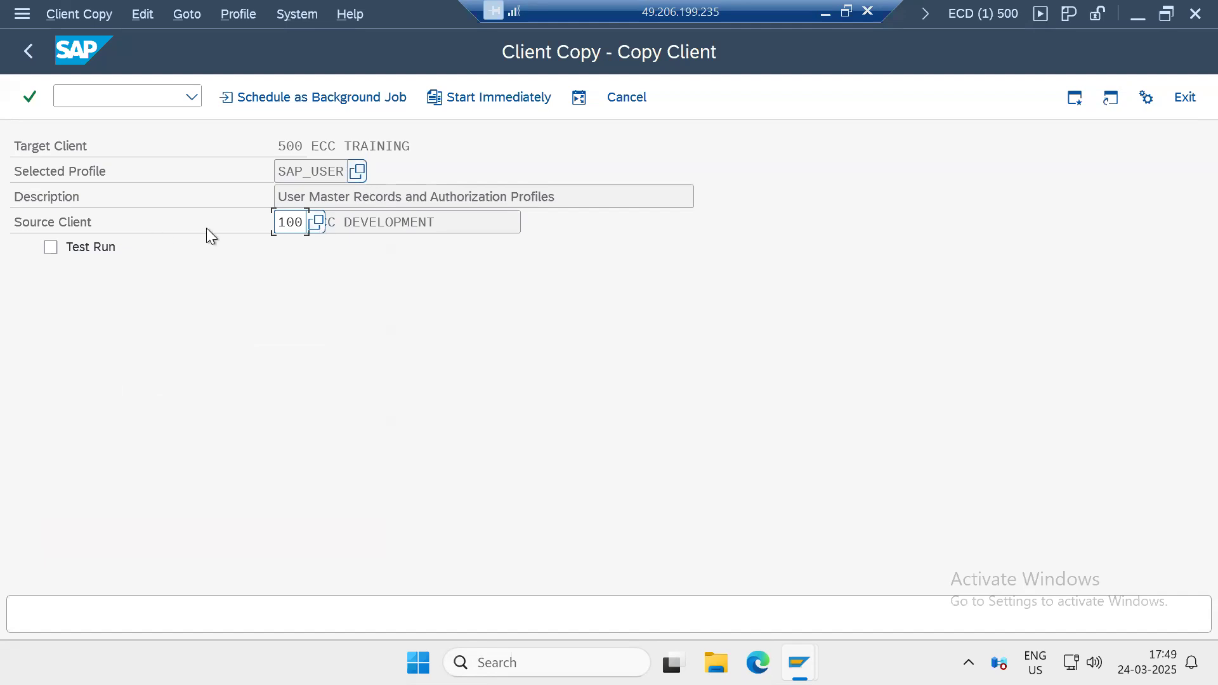
Step: Schedule the client copy as a background job that starts immediately, accept the verified parameters and close the resulting information dialog
{"action": "left_click", "coordinate": [282, 171]}
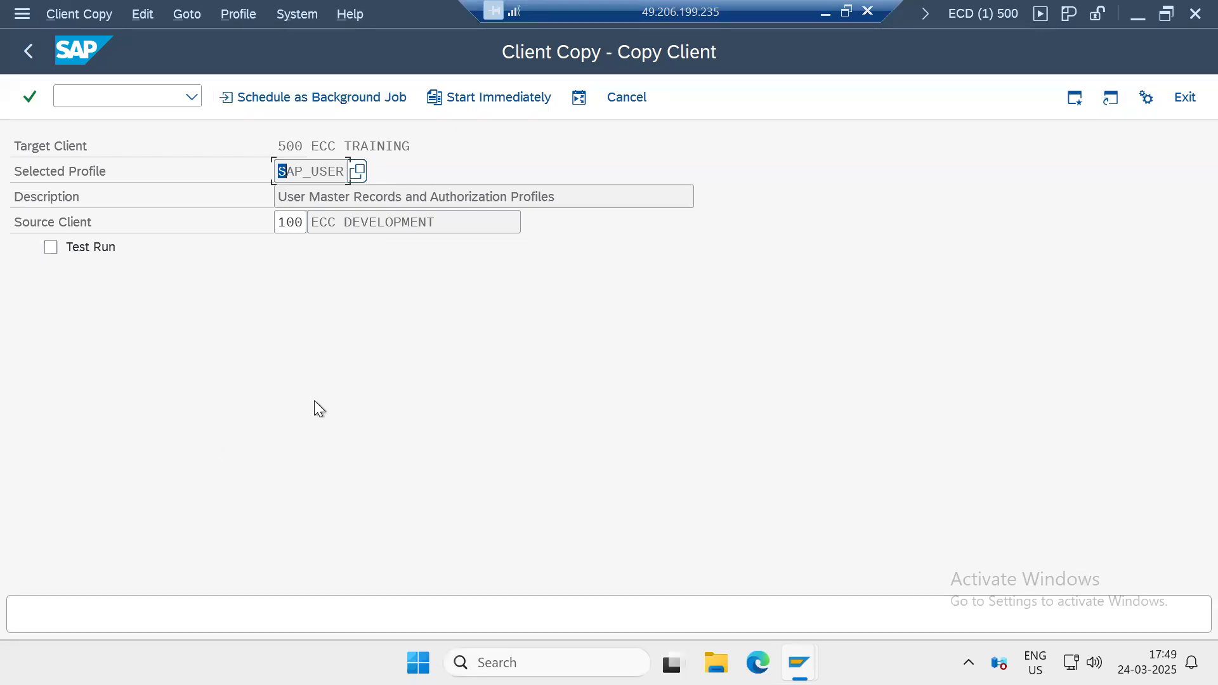
{"action": "left_click", "coordinate": [285, 97]}
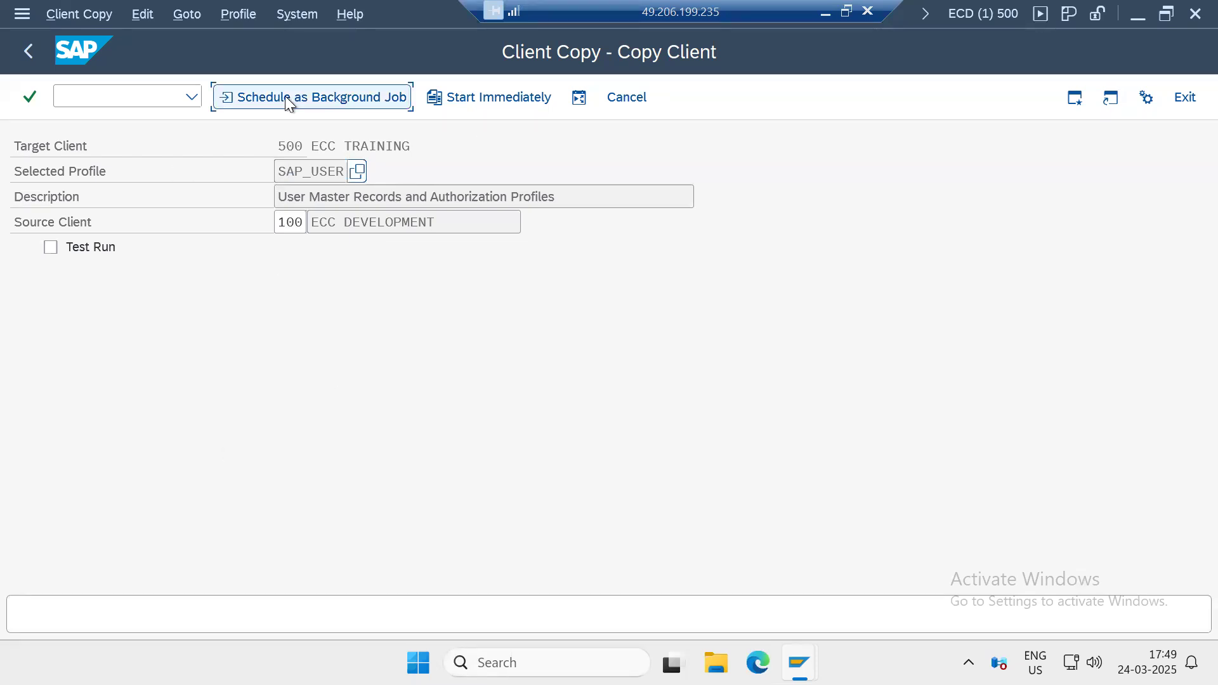
{"action": "left_click", "coordinate": [62, 301]}
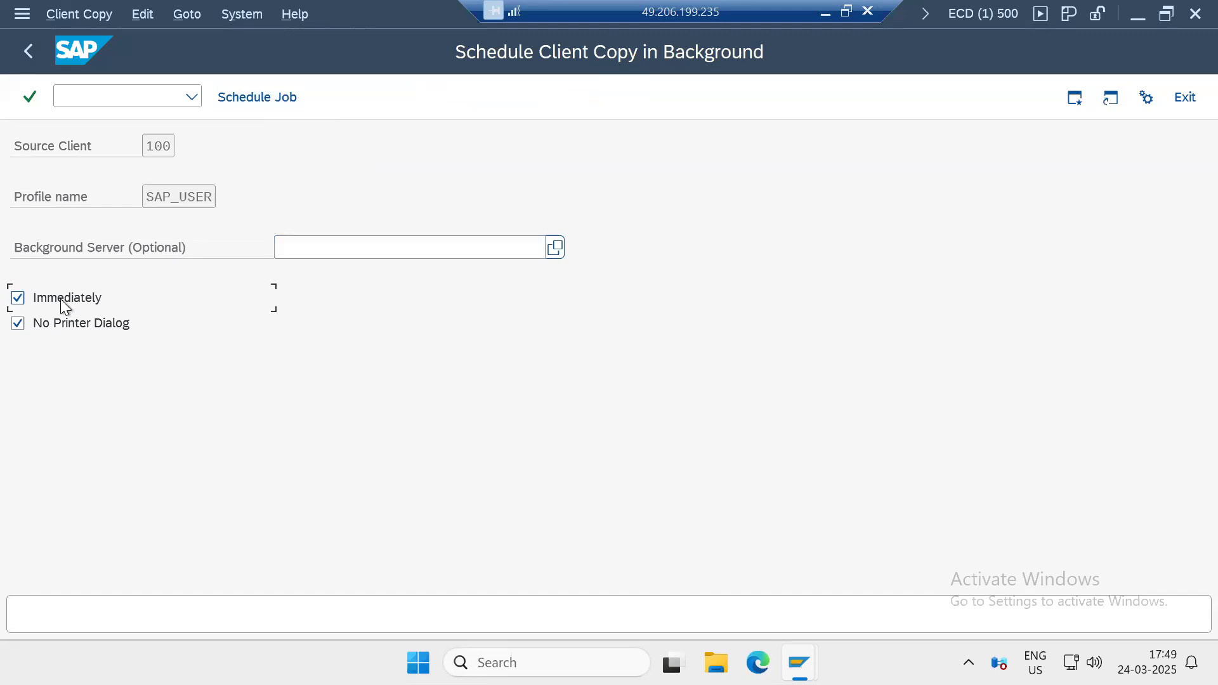
{"action": "left_click", "coordinate": [226, 105]}
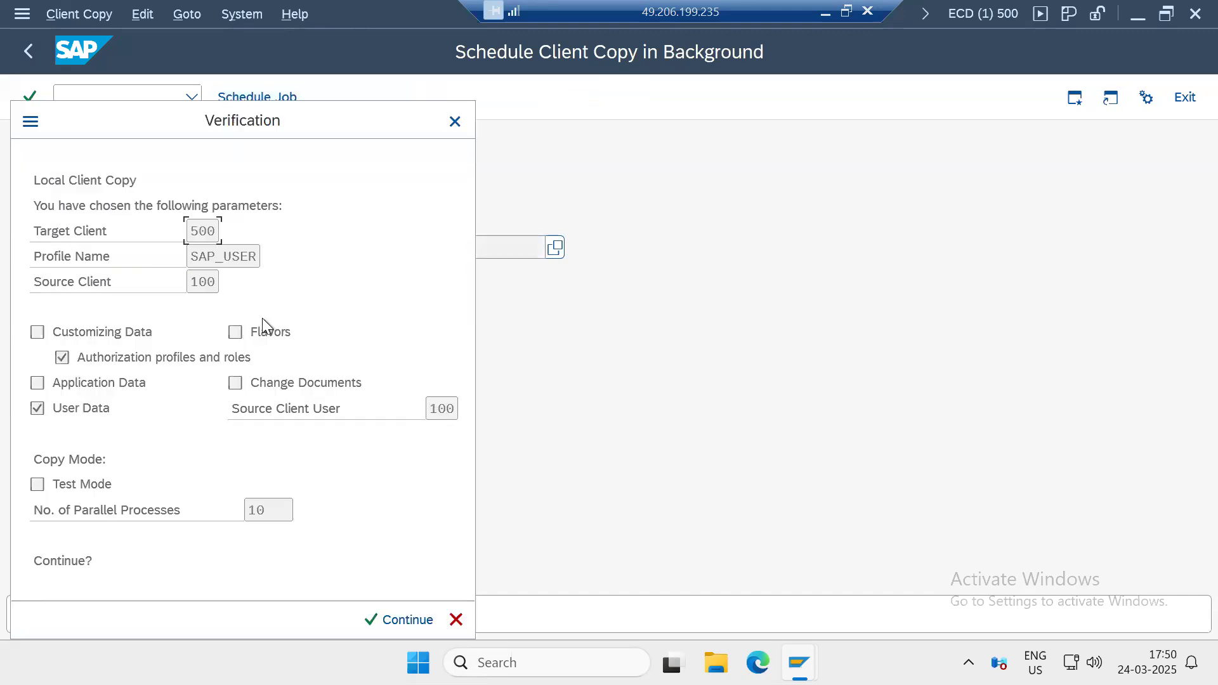
{"action": "left_click", "coordinate": [390, 620]}
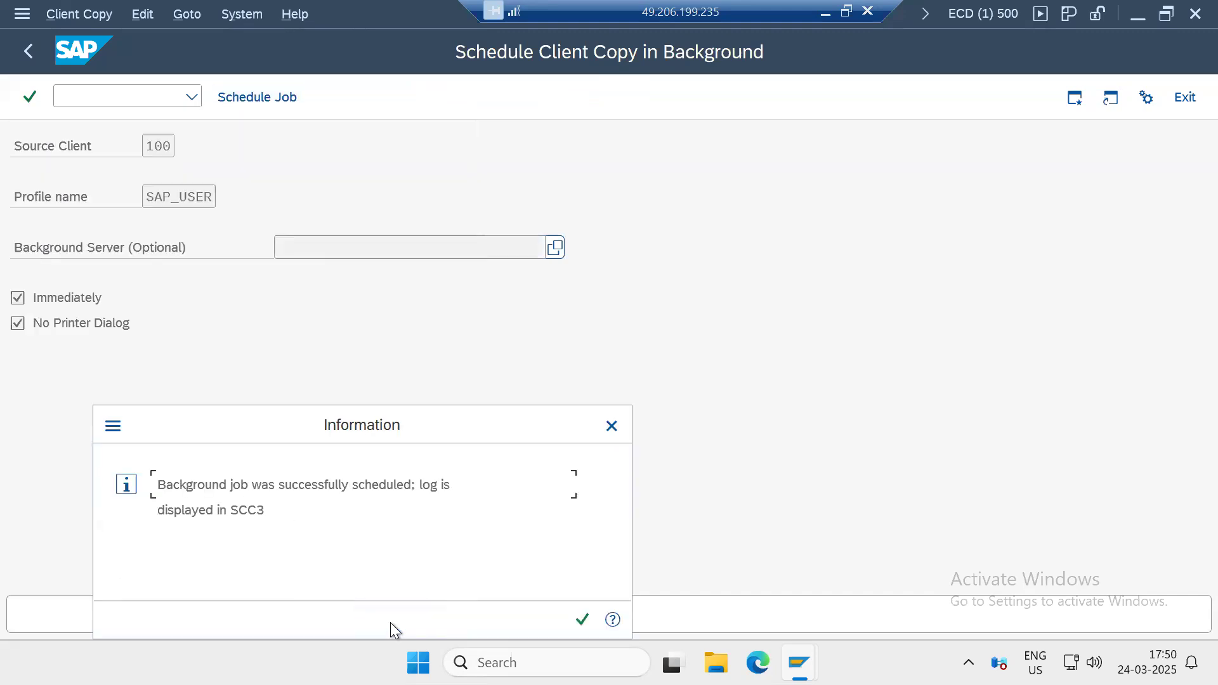
{"action": "left_click_drag", "start_coordinate": [231, 486], "coordinate": [405, 487]}
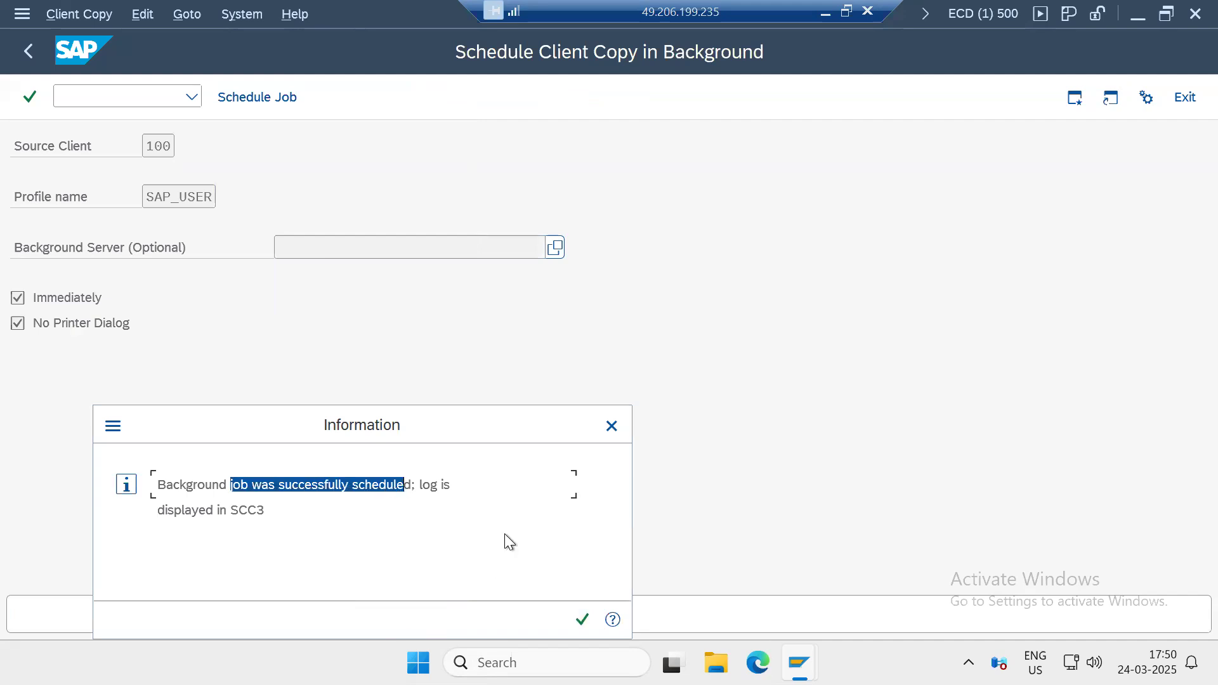
{"action": "left_click_drag", "start_coordinate": [238, 510], "coordinate": [268, 511]}
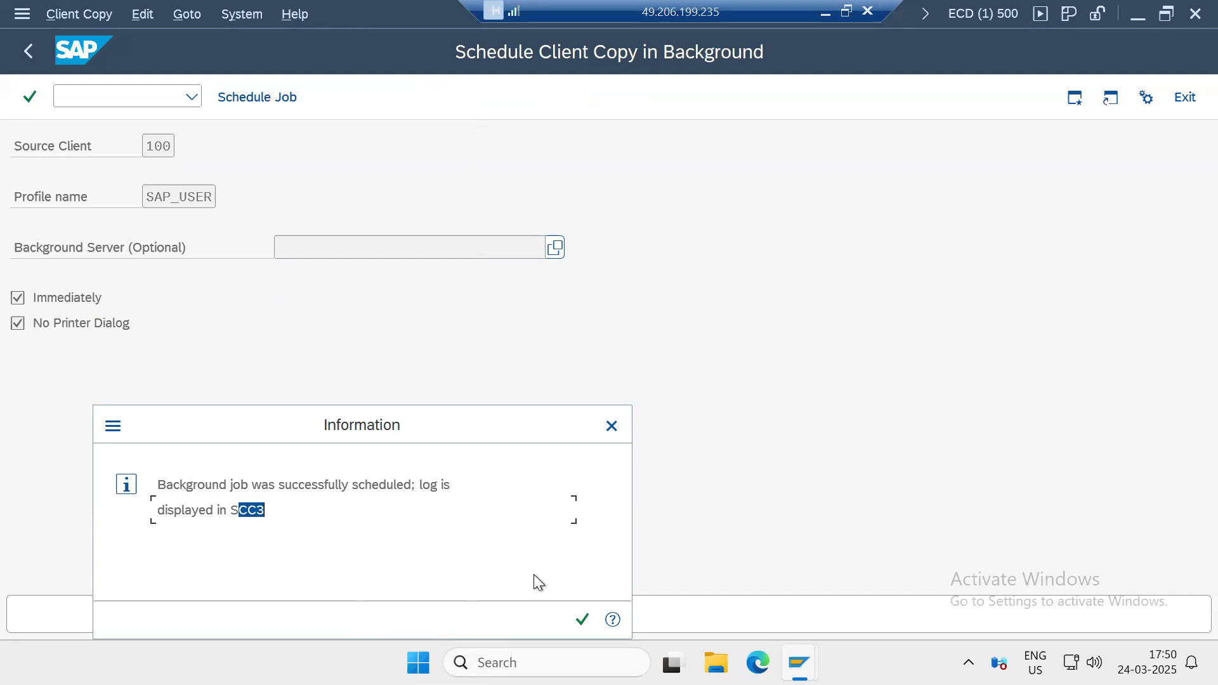
{"action": "left_click", "coordinate": [576, 621]}
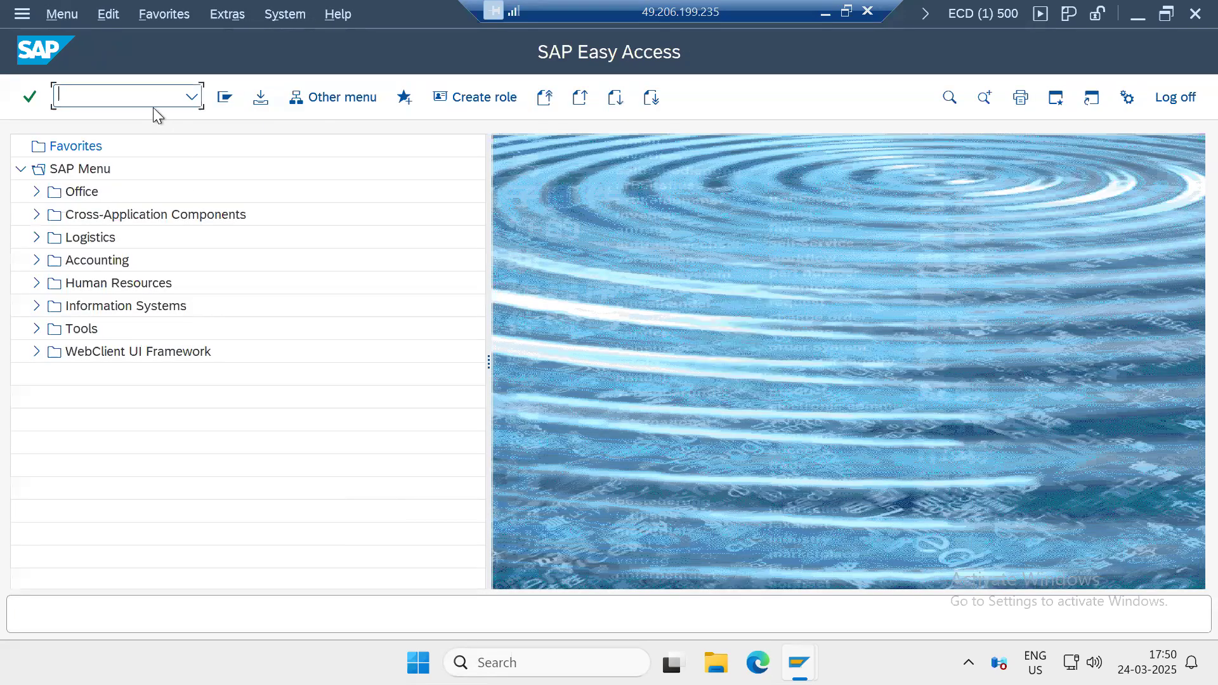
Step: Run transaction SCC3, open the log of the SAP_USER copy from client 100 and refresh its progress
{"action": "type", "text": "scc3"}
{"action": "key", "text": "Return"}
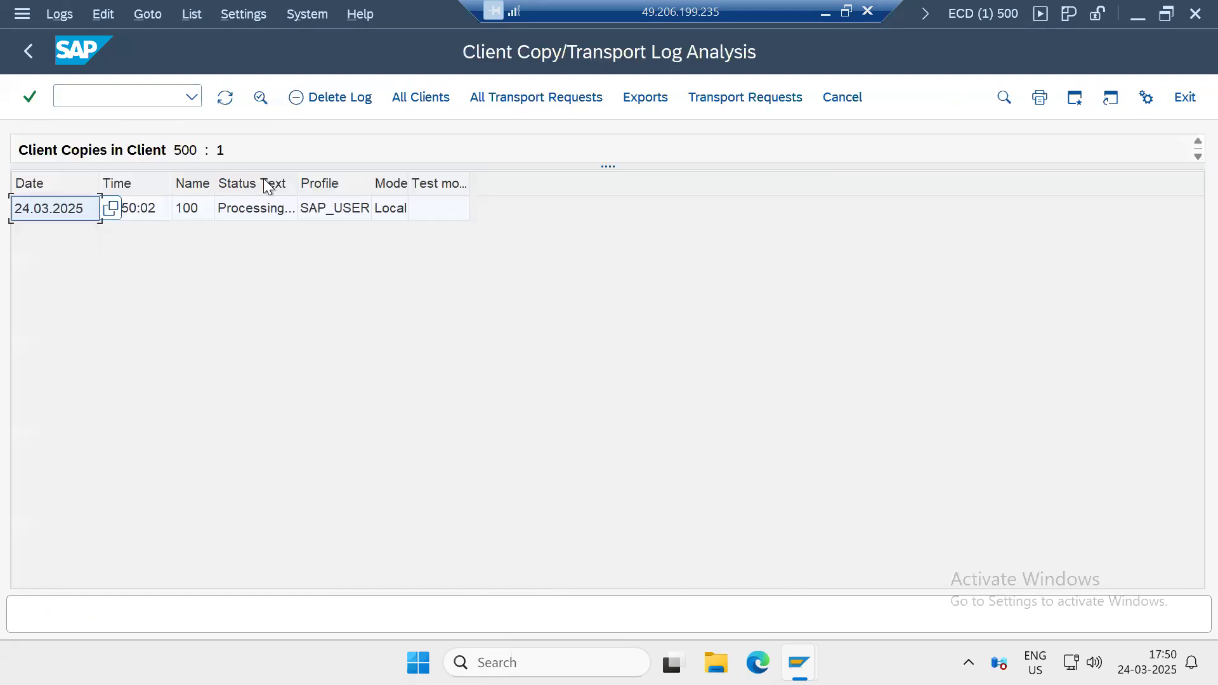
{"action": "double_click", "coordinate": [246, 211]}
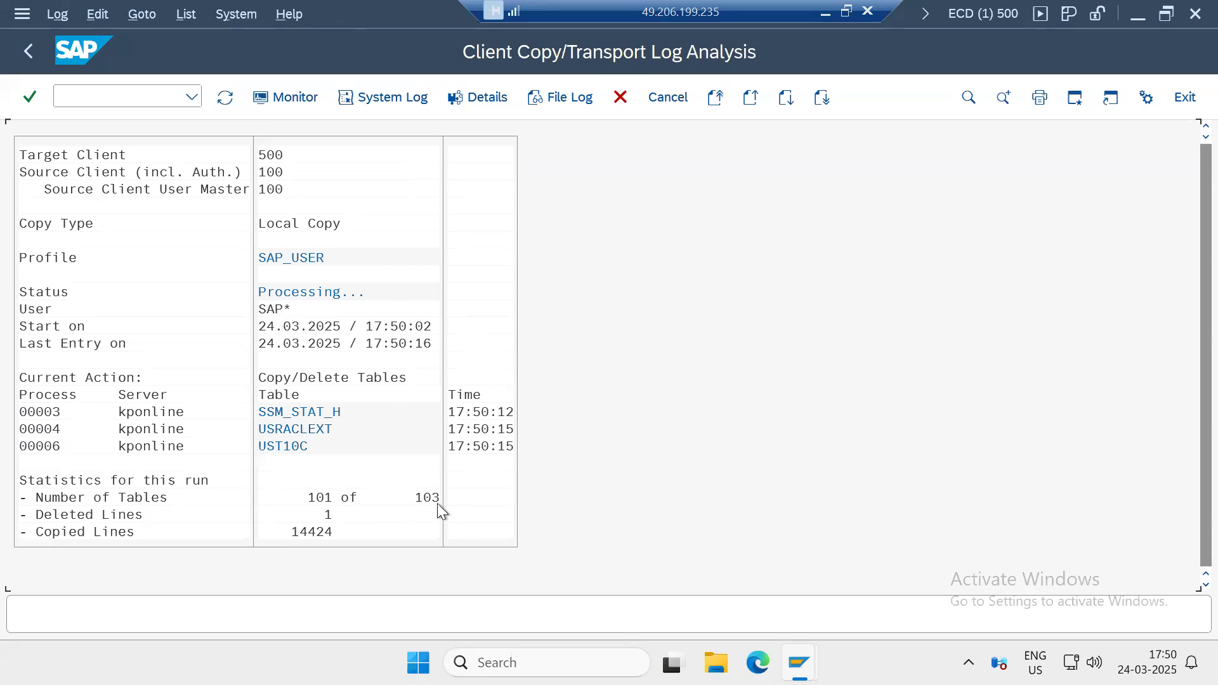
{"action": "left_click", "coordinate": [225, 97]}
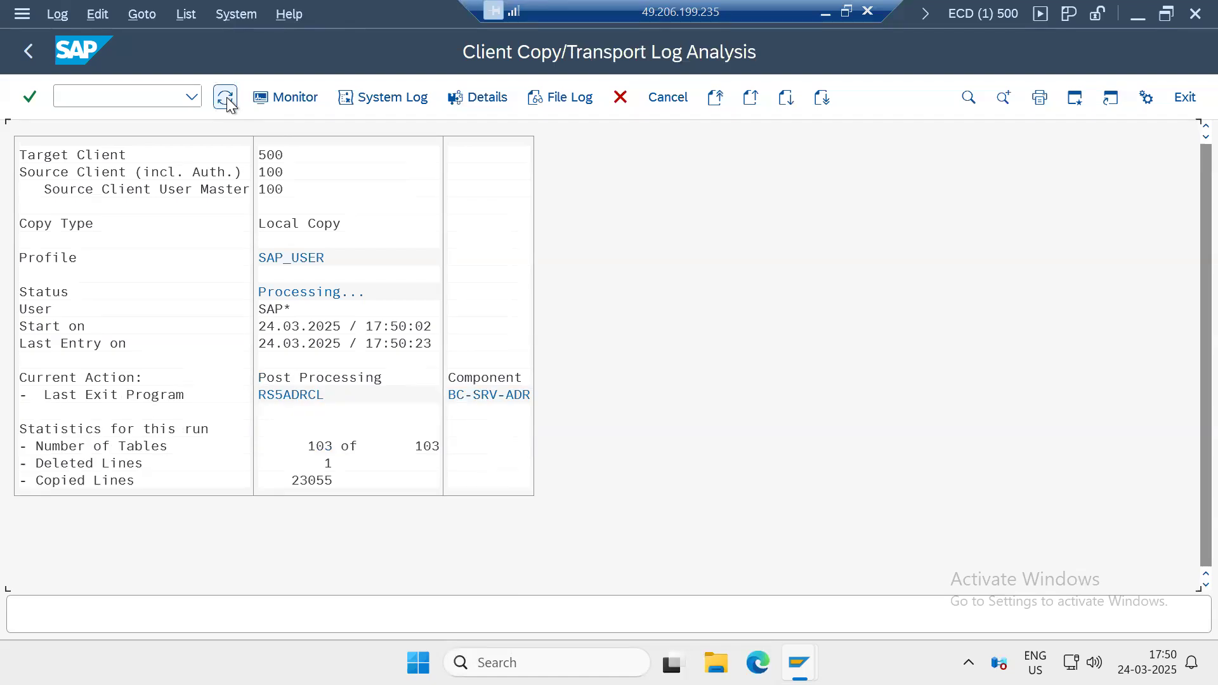
Step: Refresh the log of the SAP_USER client copy again and return to the previous log screen
{"action": "left_click", "coordinate": [226, 97]}
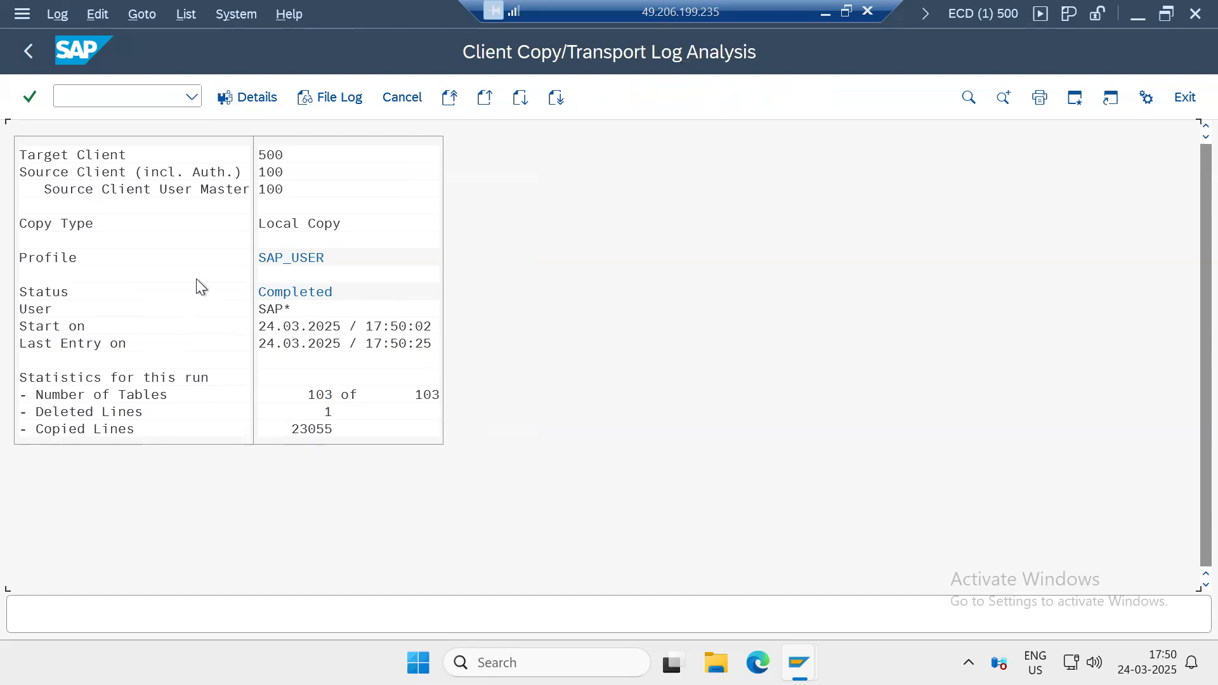
{"action": "left_click", "coordinate": [27, 52]}
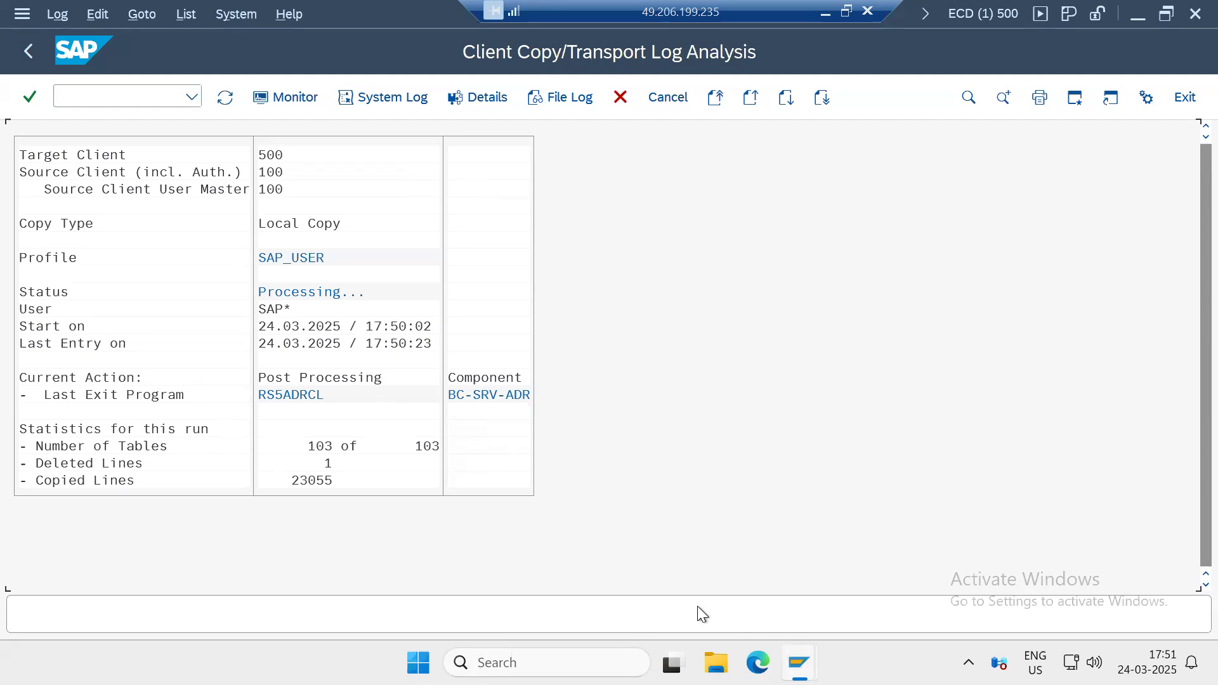
Step: Open a second ECD logon from SAP Logon and sign in to client 500 as user basis with the account password
{"action": "mouse_move", "coordinate": [799, 663]}
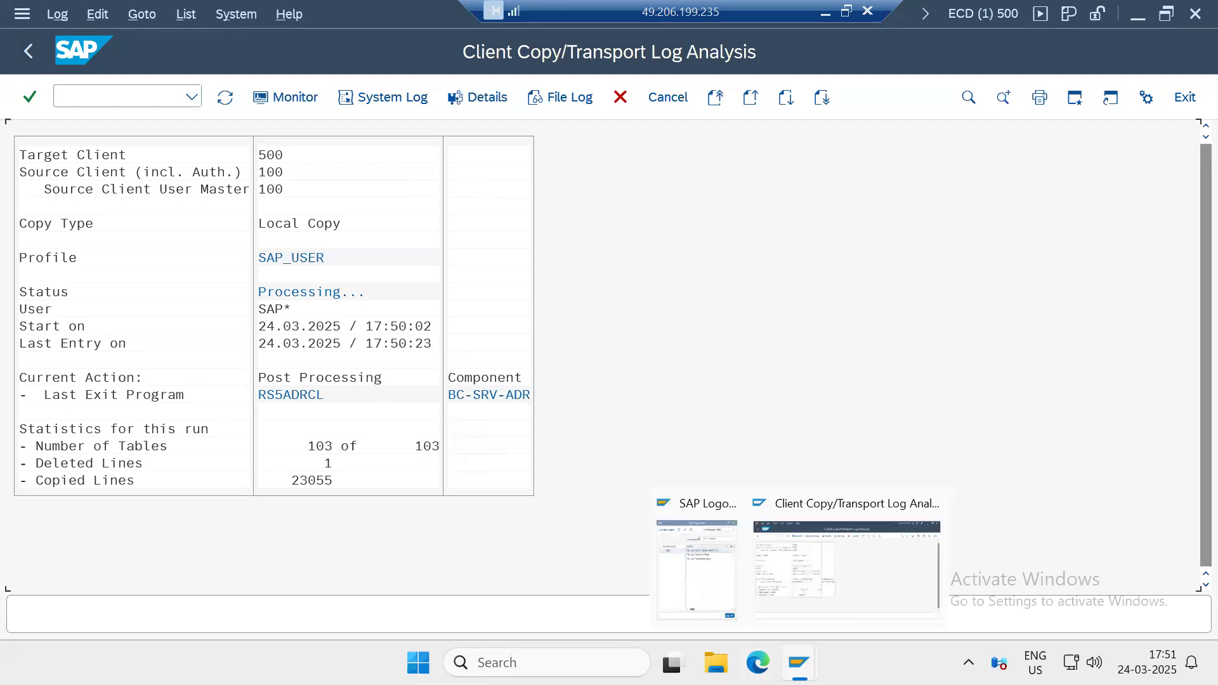
{"action": "left_click", "coordinate": [687, 587]}
{"action": "double_click", "coordinate": [401, 197]}
{"action": "key", "text": "Up"}
{"action": "key", "text": "shift+End"}
{"action": "type", "text": "500"}
{"action": "key", "text": "Tab"}
{"action": "type", "text": "basis"}
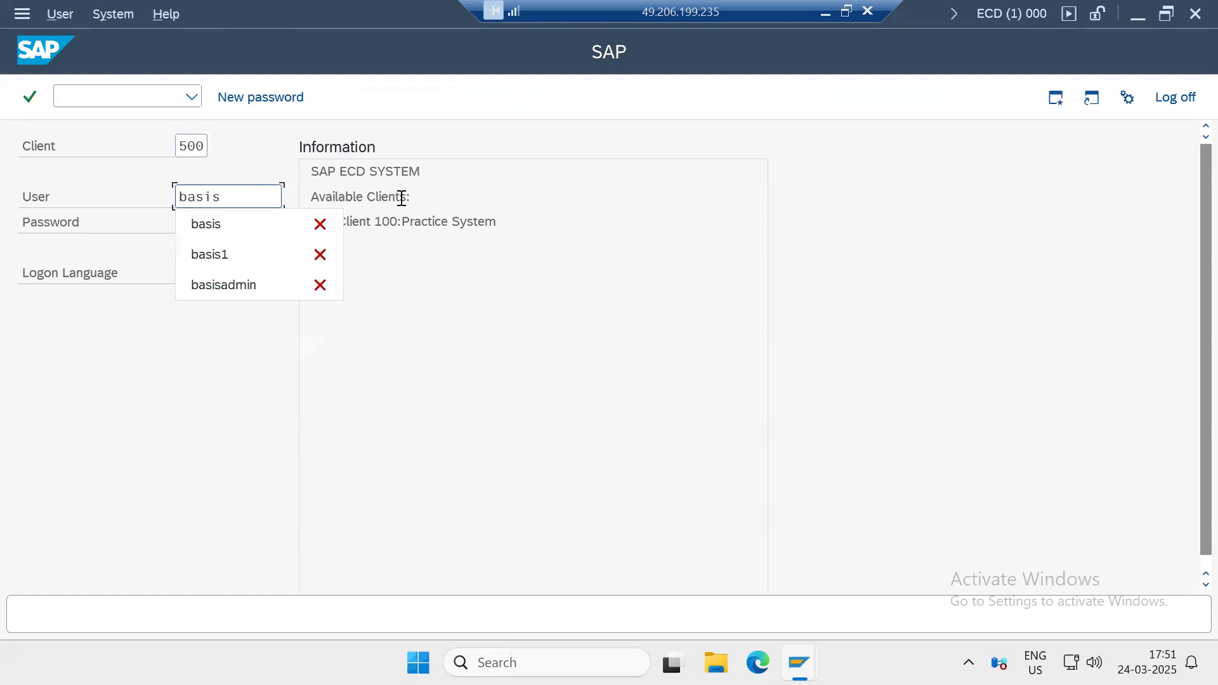
{"action": "key", "text": "Tab"}
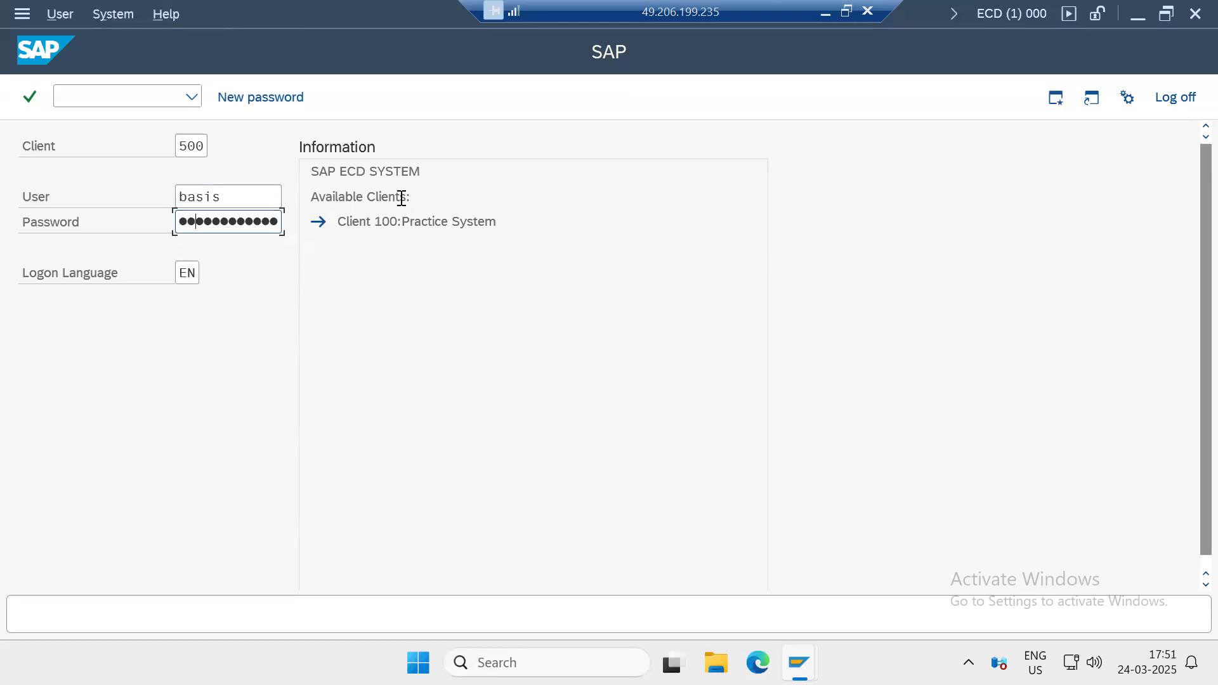
{"action": "key", "text": "Return"}
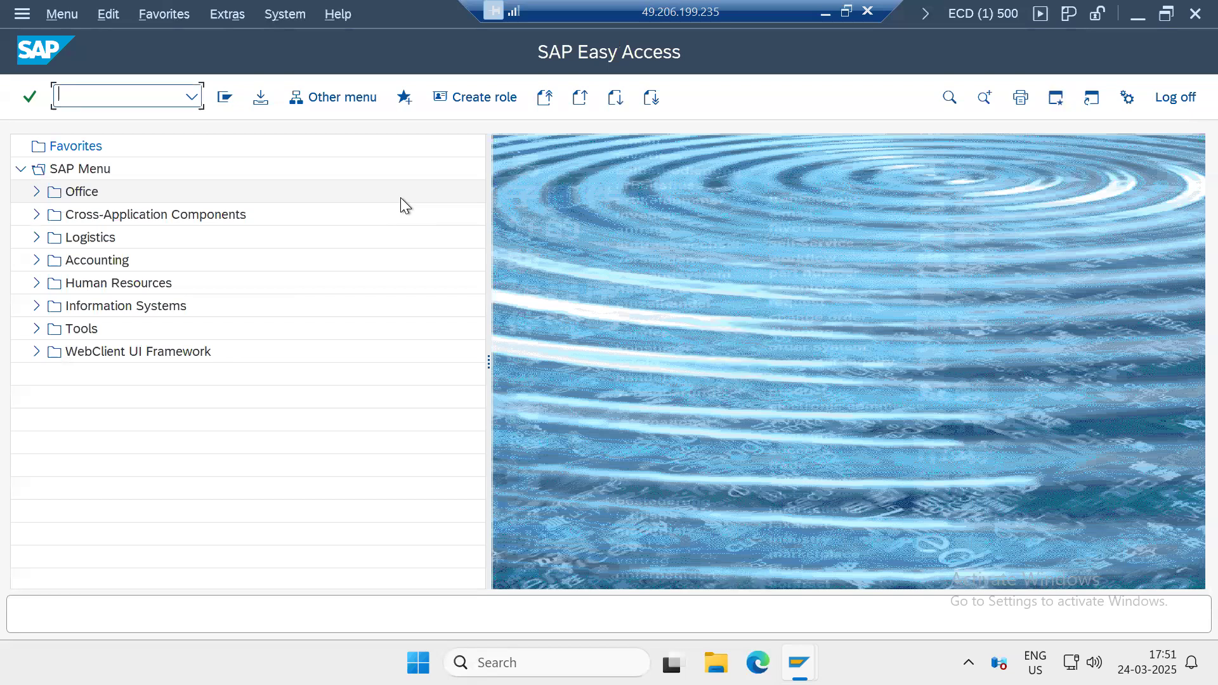
Step: Close the newly opened client 500 session and confirm the log-off
{"action": "left_click", "coordinate": [1185, 14]}
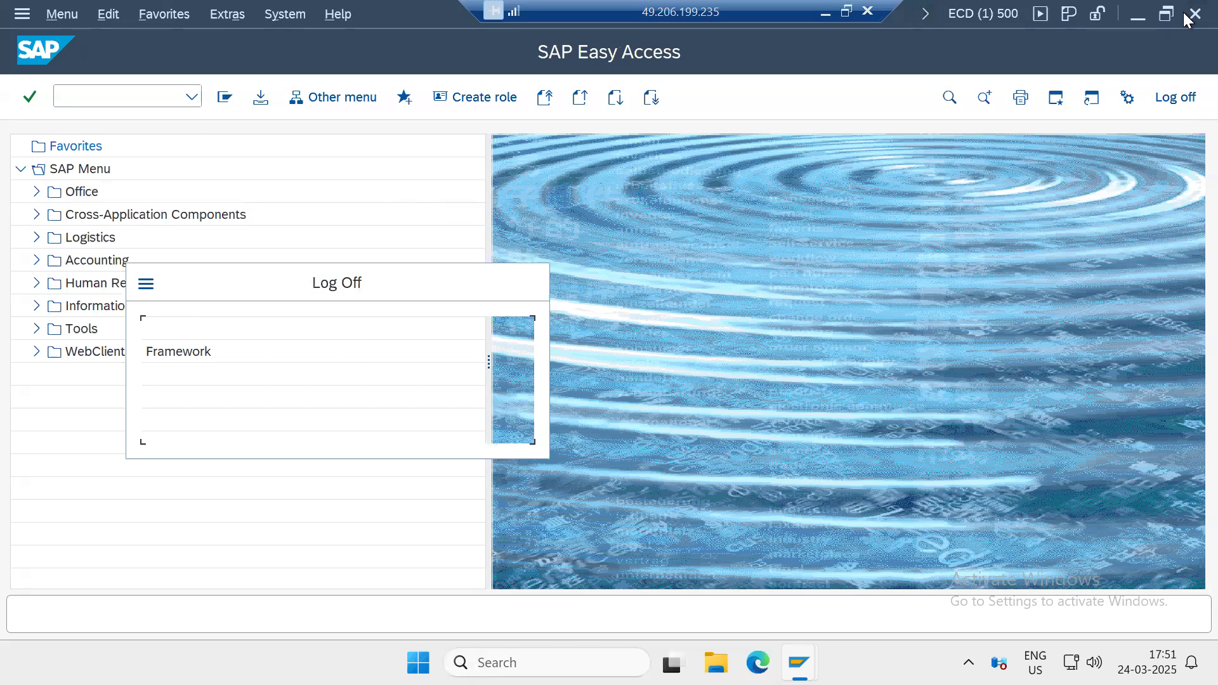
{"action": "left_click", "coordinate": [271, 406]}
{"action": "left_click", "coordinate": [828, 401]}
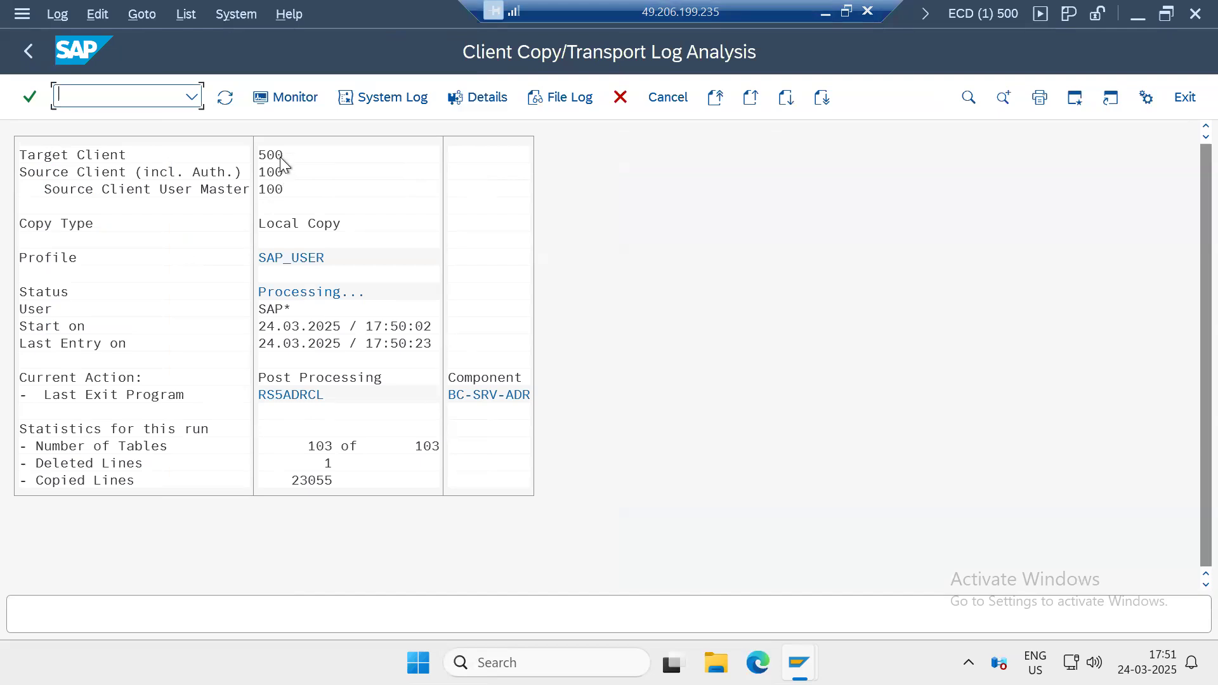
Step: Leave the copy log, run transaction SU01D, review the list of existing users in client 500, and exit user maintenance
{"action": "left_click", "coordinate": [288, 260]}
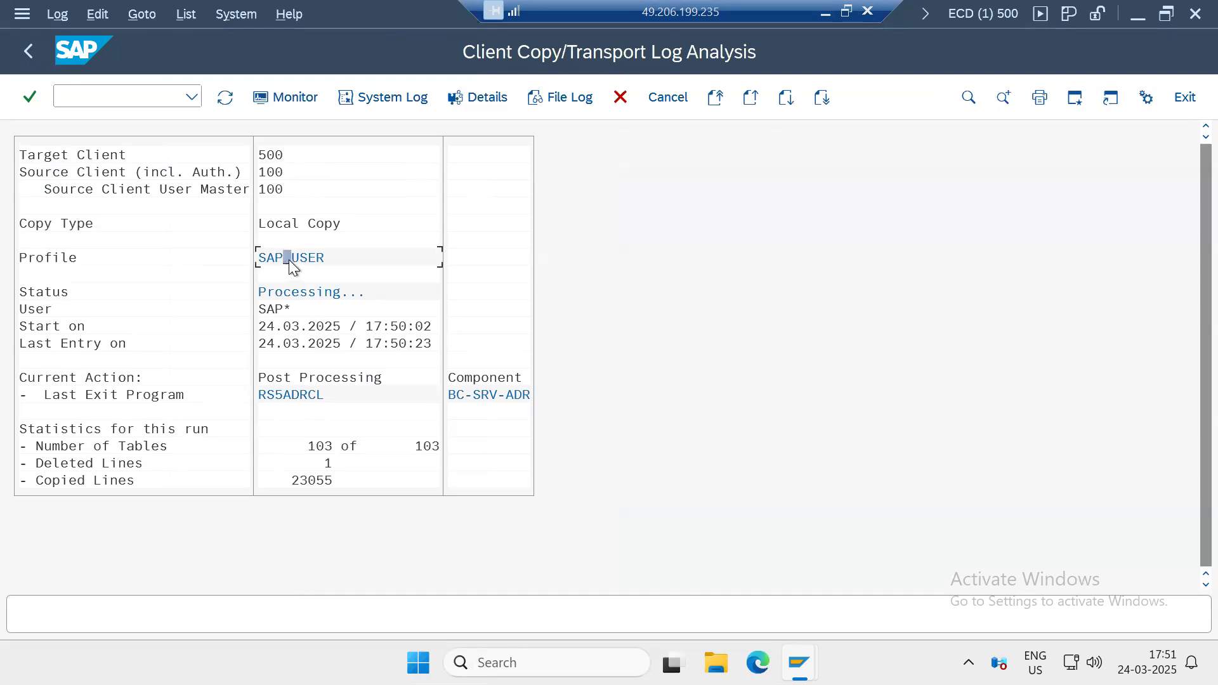
{"action": "left_click", "coordinate": [24, 59]}
{"action": "left_click", "coordinate": [93, 98]}
{"action": "type", "text": "/nsu01d"}
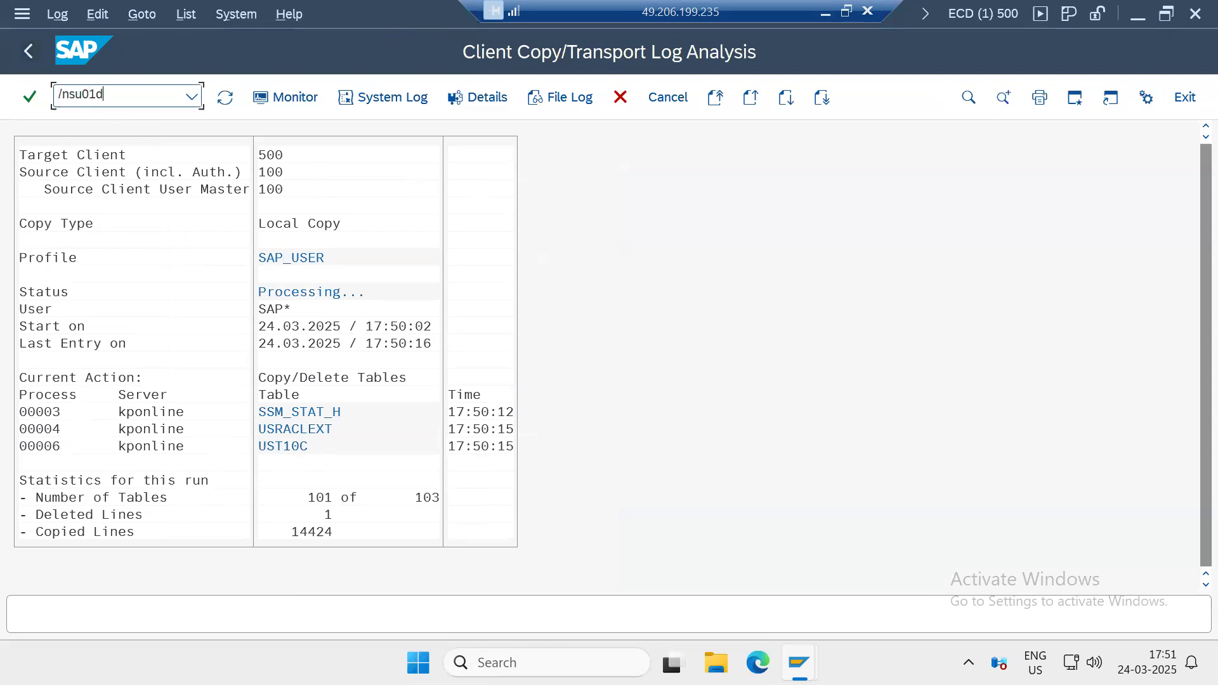
{"action": "key", "text": "Return"}
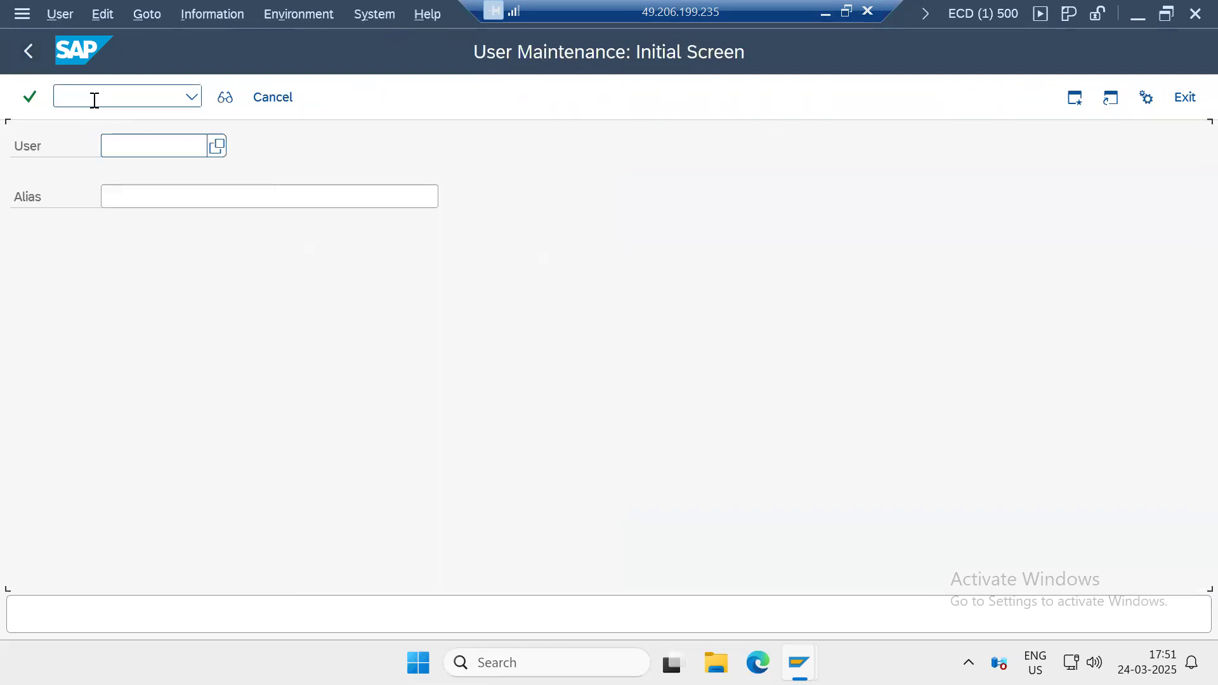
{"action": "left_click", "coordinate": [217, 148]}
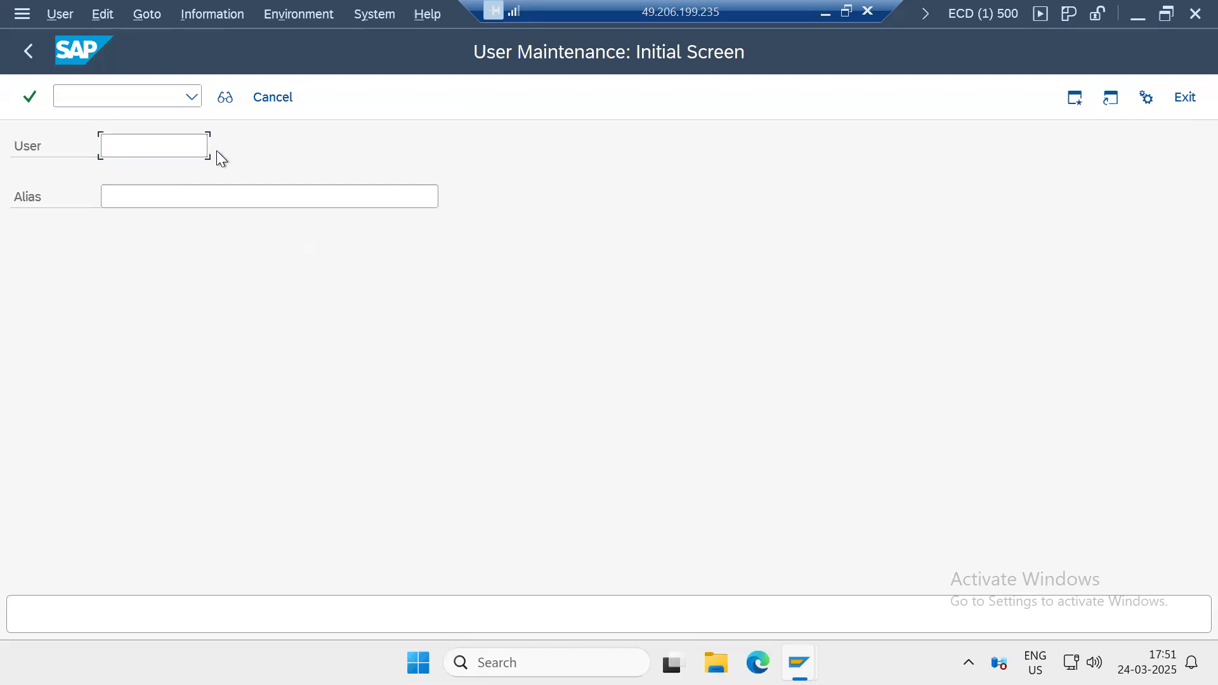
{"action": "left_click", "coordinate": [530, 623]}
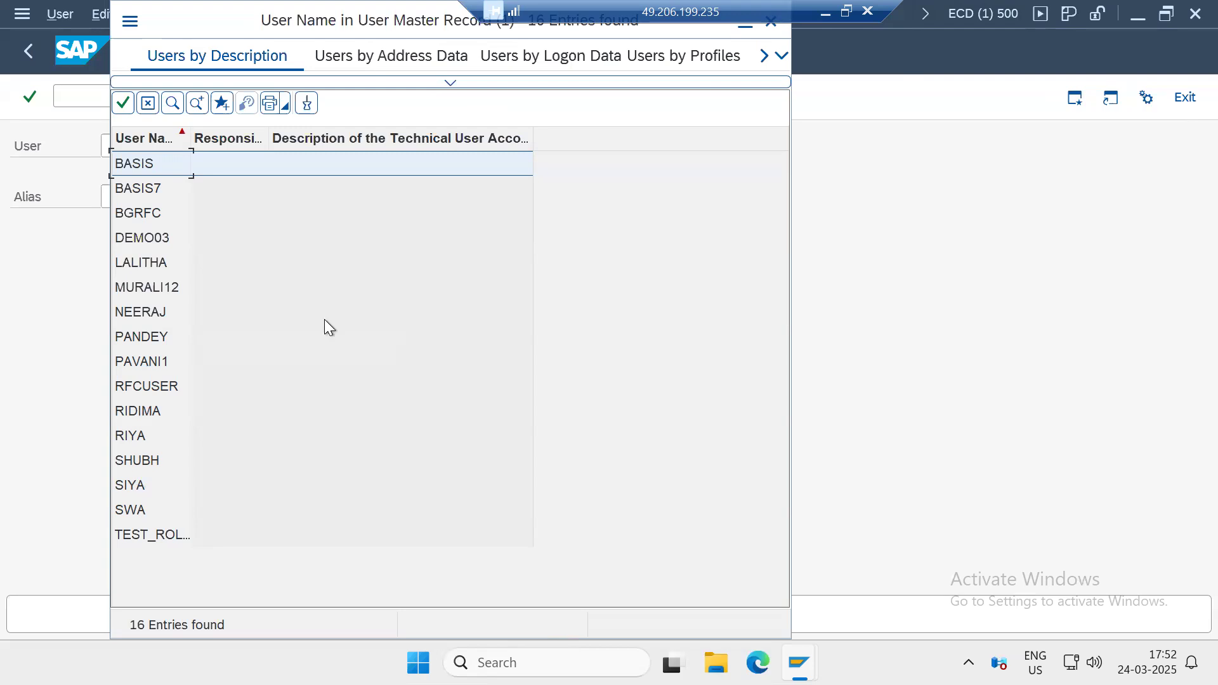
{"action": "left_click", "coordinate": [774, 31]}
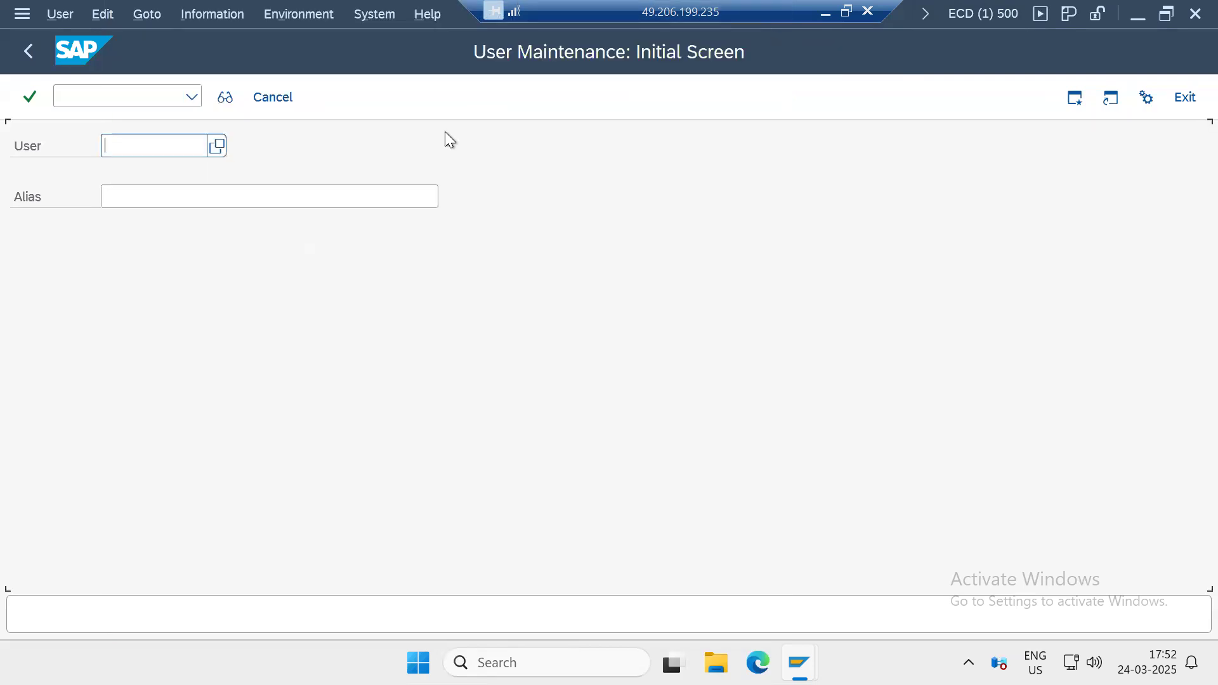
{"action": "left_click", "coordinate": [25, 51]}
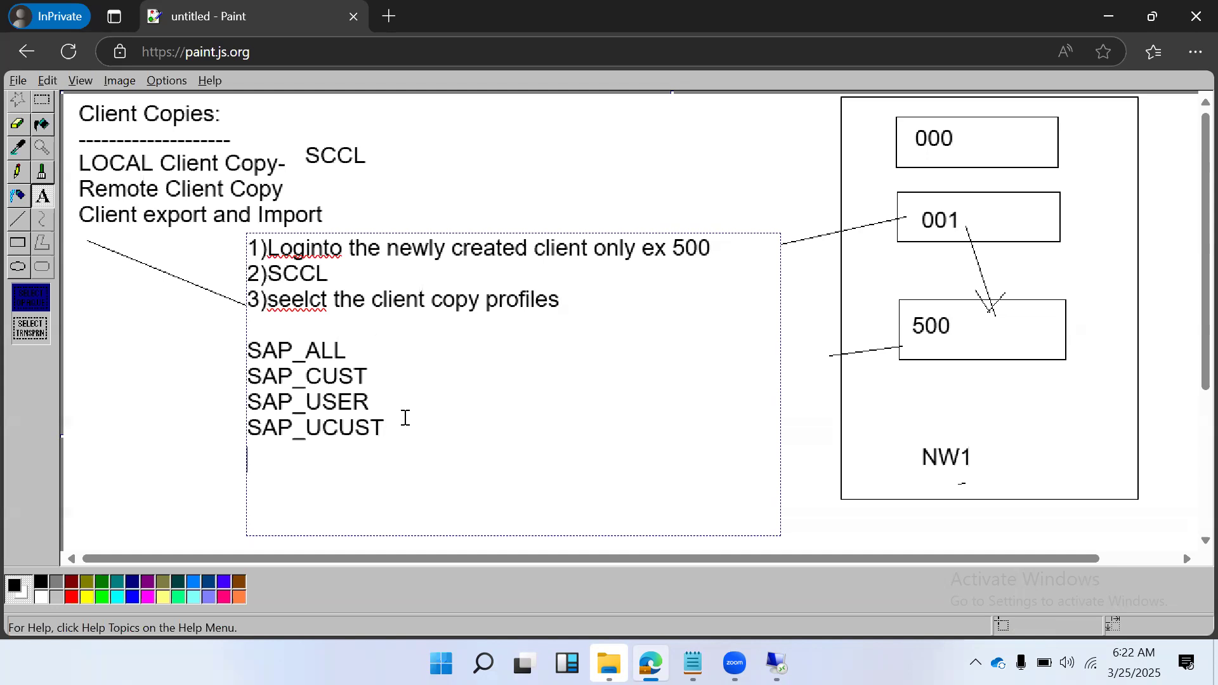
Step: In the Paint notes, add the lines "4)schedule as a background job" and "5)monitor the status in SCC3" below SAP_UCUST
{"action": "key", "text": "Return"}
{"action": "type", "text": "4)schedule a"}
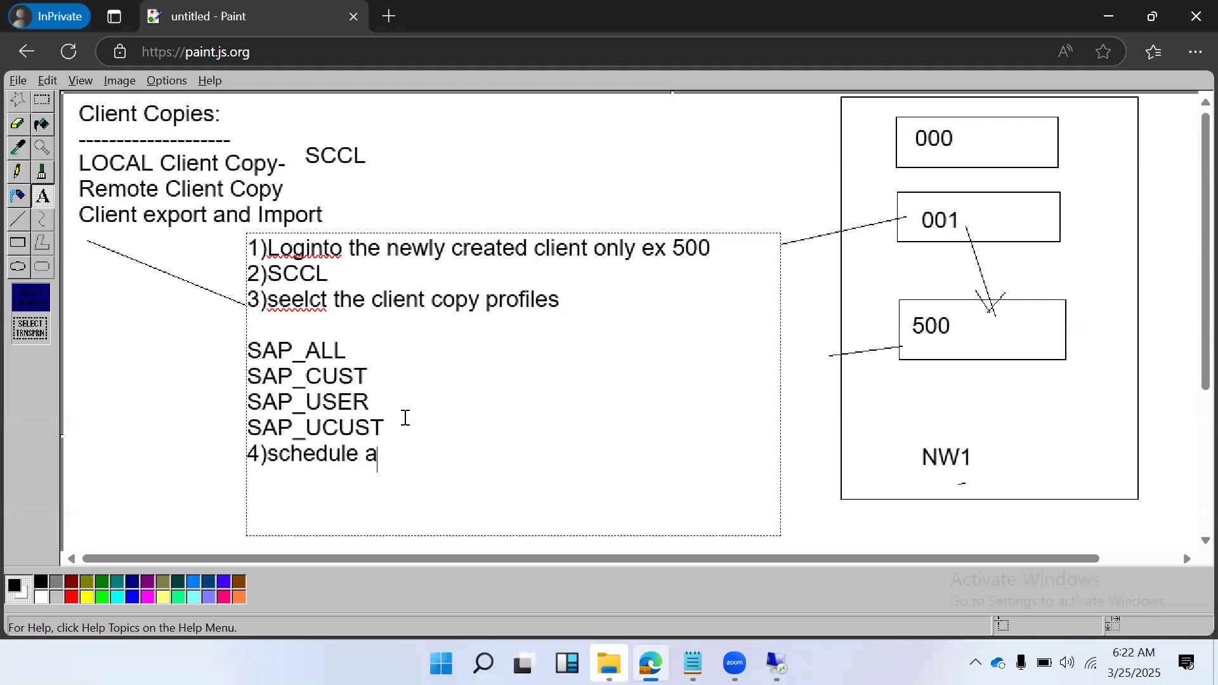
{"action": "type", "text": "s a background job "}
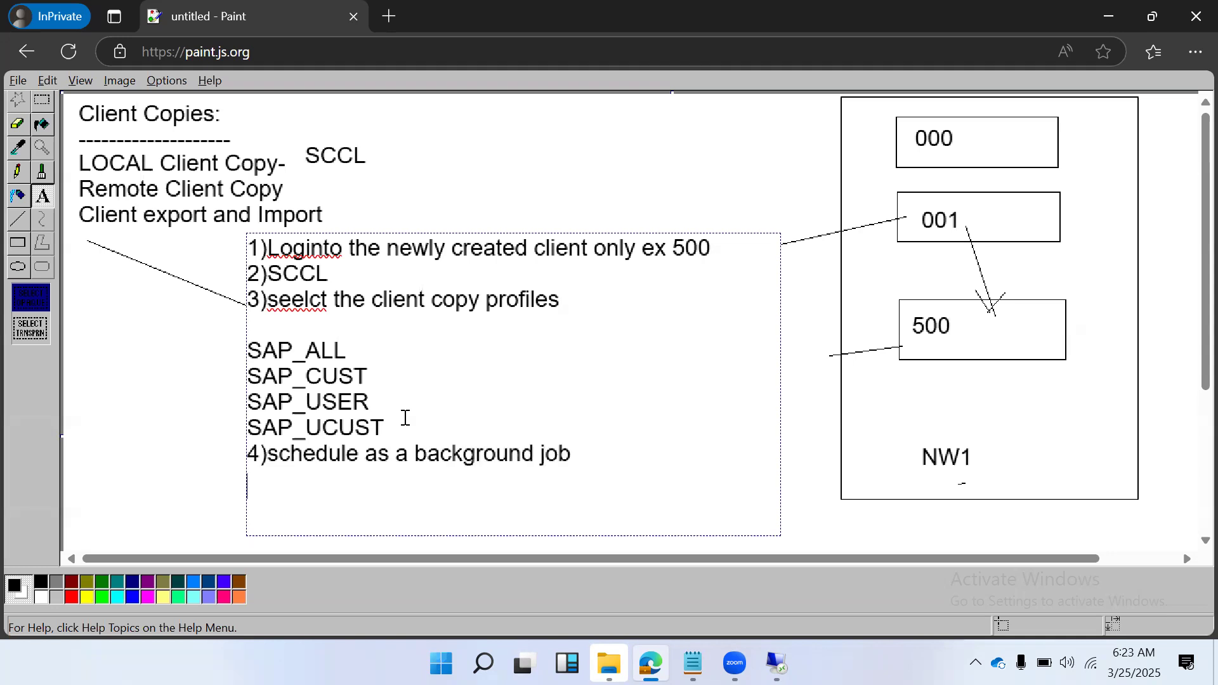
{"action": "type", "text": "5)monitor the status in SCC3"}
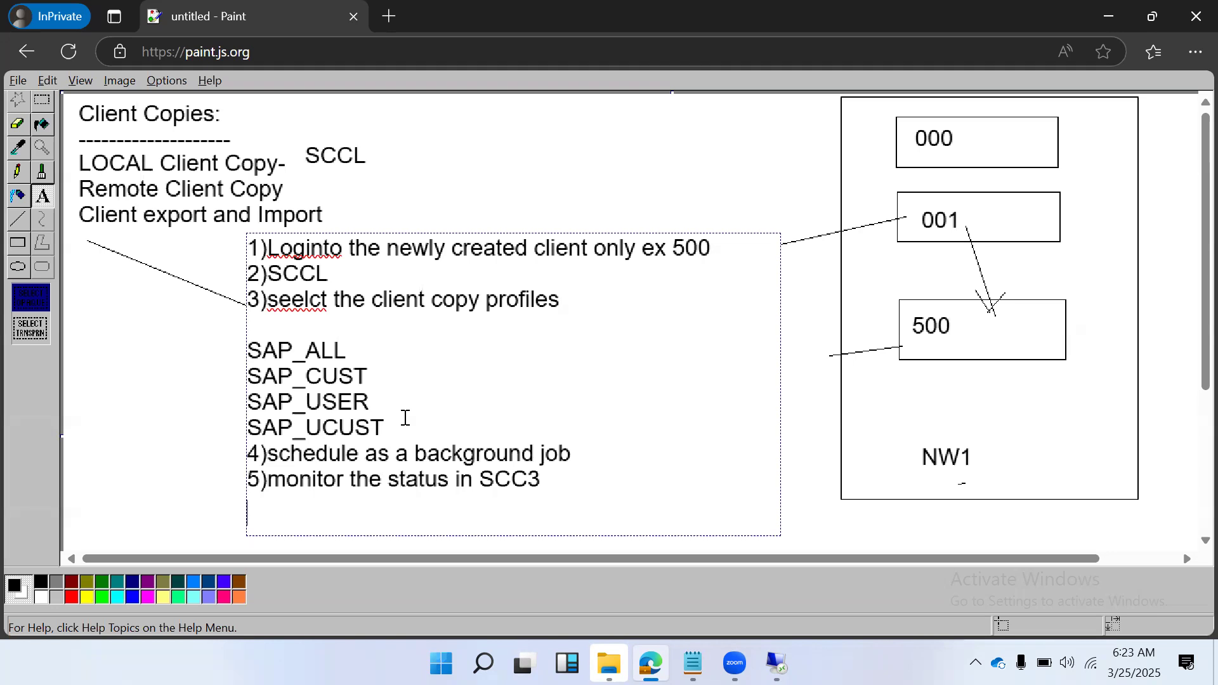
Step: Correct "seelct" to "select" in line 3 of the notes, colour the whole text block violet-blue and commit it
{"action": "left_click", "coordinate": [303, 301]}
{"action": "key", "text": "BackSpace"}
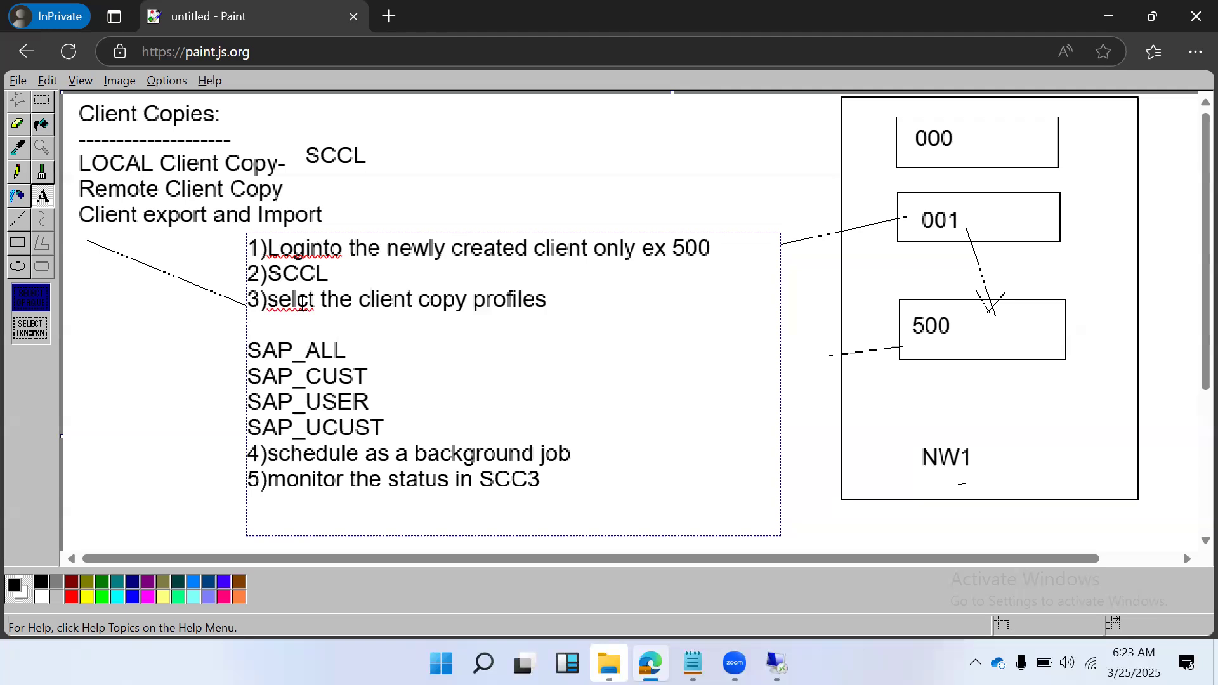
{"action": "type", "text": "e"}
{"action": "left_click", "coordinate": [345, 336]}
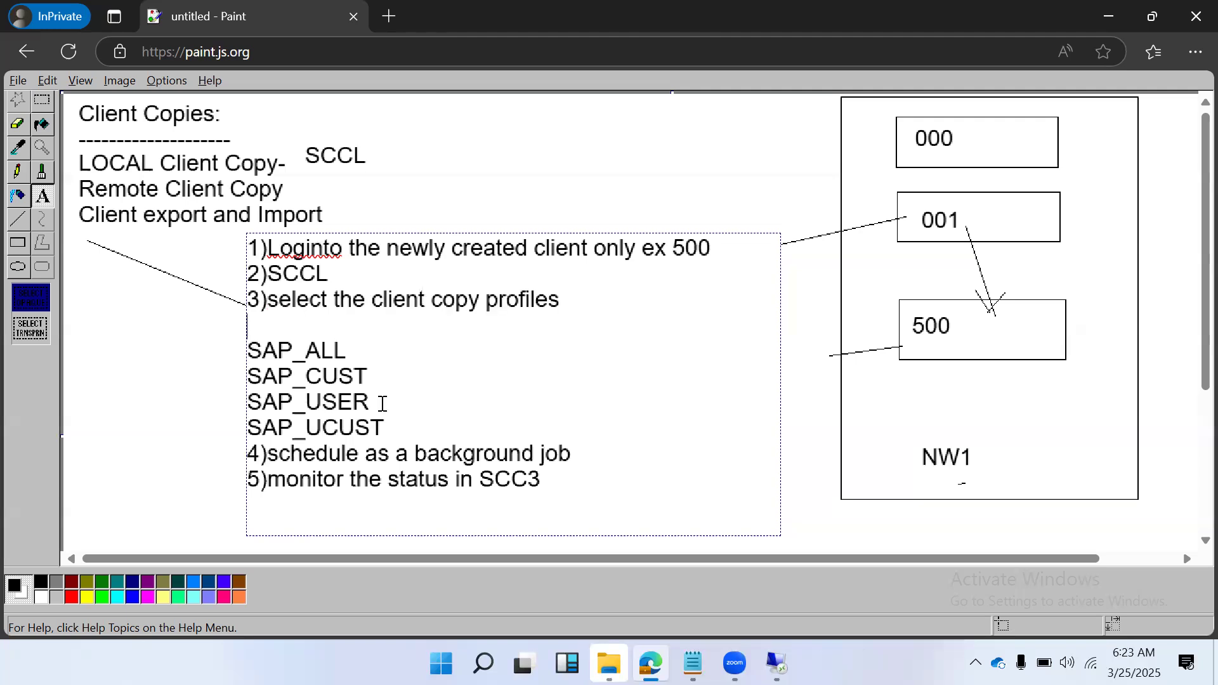
{"action": "left_click_drag", "start_coordinate": [387, 429], "coordinate": [249, 340]}
{"action": "left_click", "coordinate": [225, 585]}
{"action": "left_click", "coordinate": [205, 466]}
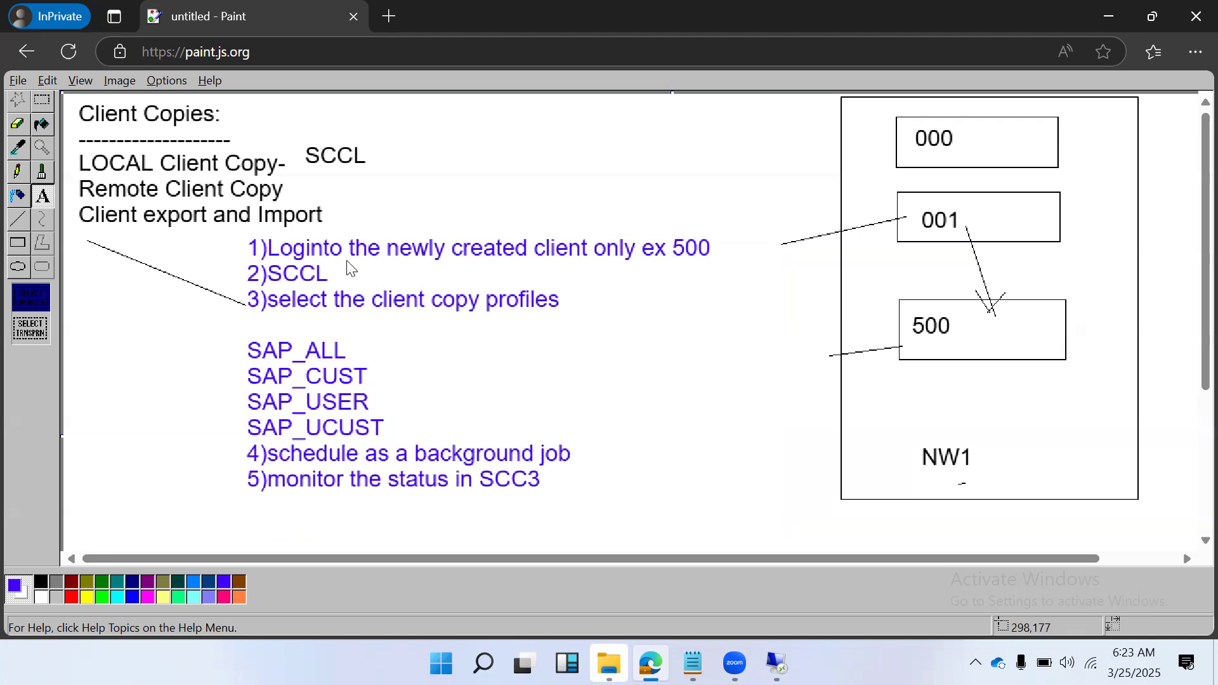
{"action": "left_click_drag", "start_coordinate": [549, 267], "coordinate": [579, 267]}
{"action": "left_click_drag", "start_coordinate": [398, 109], "coordinate": [755, 171]}
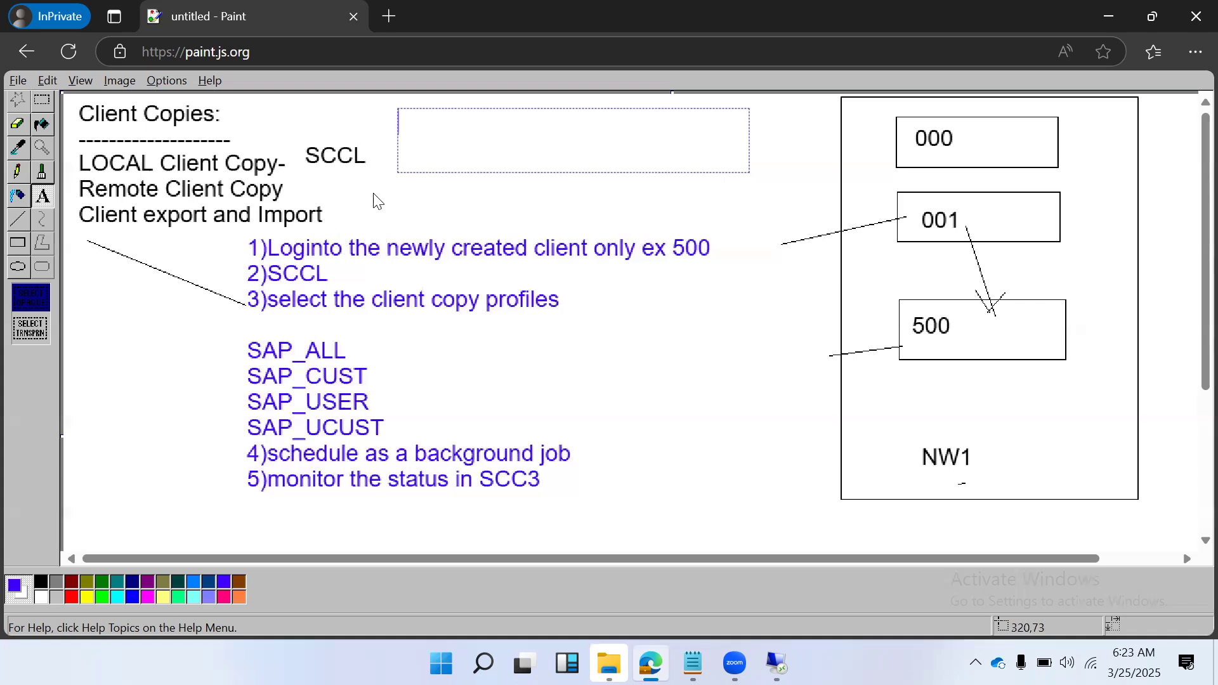
{"action": "left_click_drag", "start_coordinate": [403, 269], "coordinate": [702, 280]}
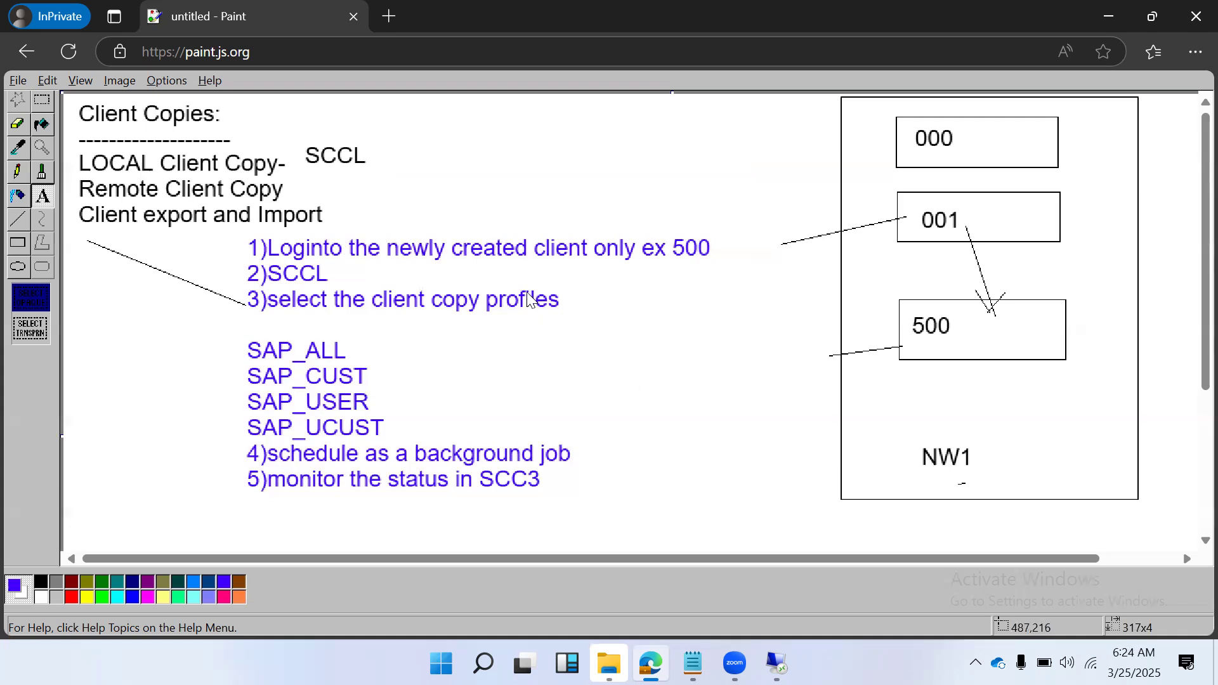
{"action": "left_click_drag", "start_coordinate": [526, 271], "coordinate": [699, 281]}
{"action": "left_click", "coordinate": [383, 342]}
{"action": "left_click_drag", "start_coordinate": [391, 408], "coordinate": [393, 429]}
{"action": "left_click_drag", "start_coordinate": [580, 446], "coordinate": [601, 429]}
{"action": "left_click", "coordinate": [570, 475]}
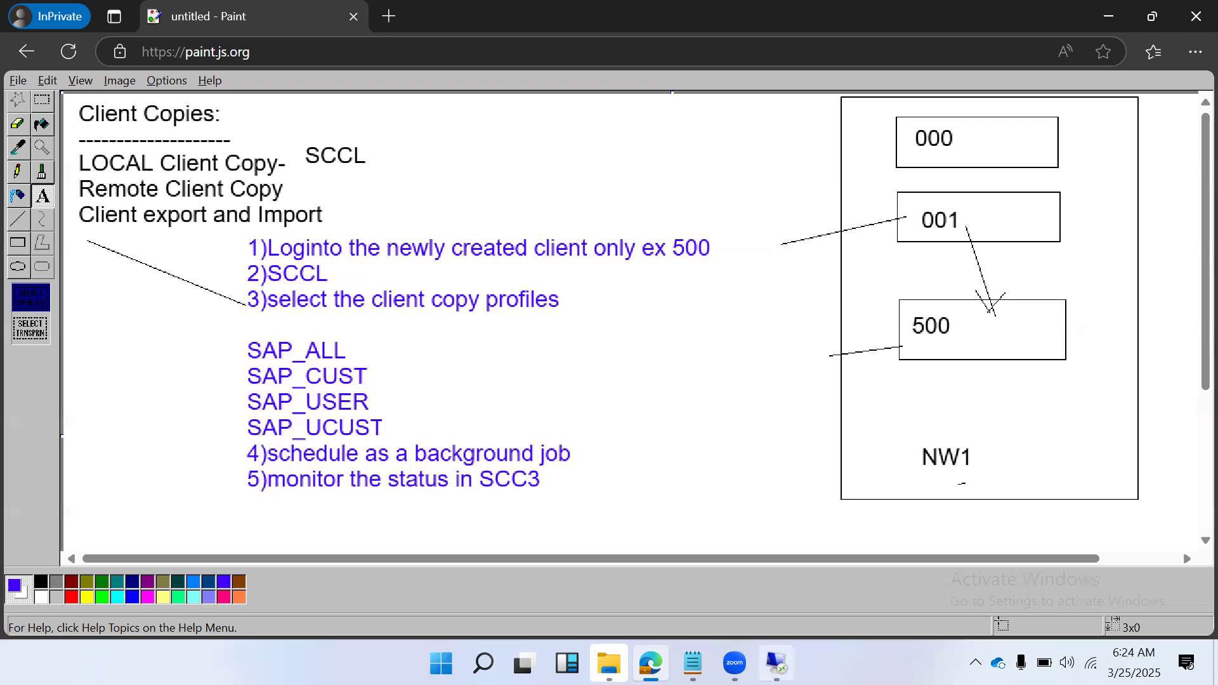
Step: Switch to the remote SAP session, run transaction SCC4 and look through the full list of clients
{"action": "mouse_move", "coordinate": [777, 663]}
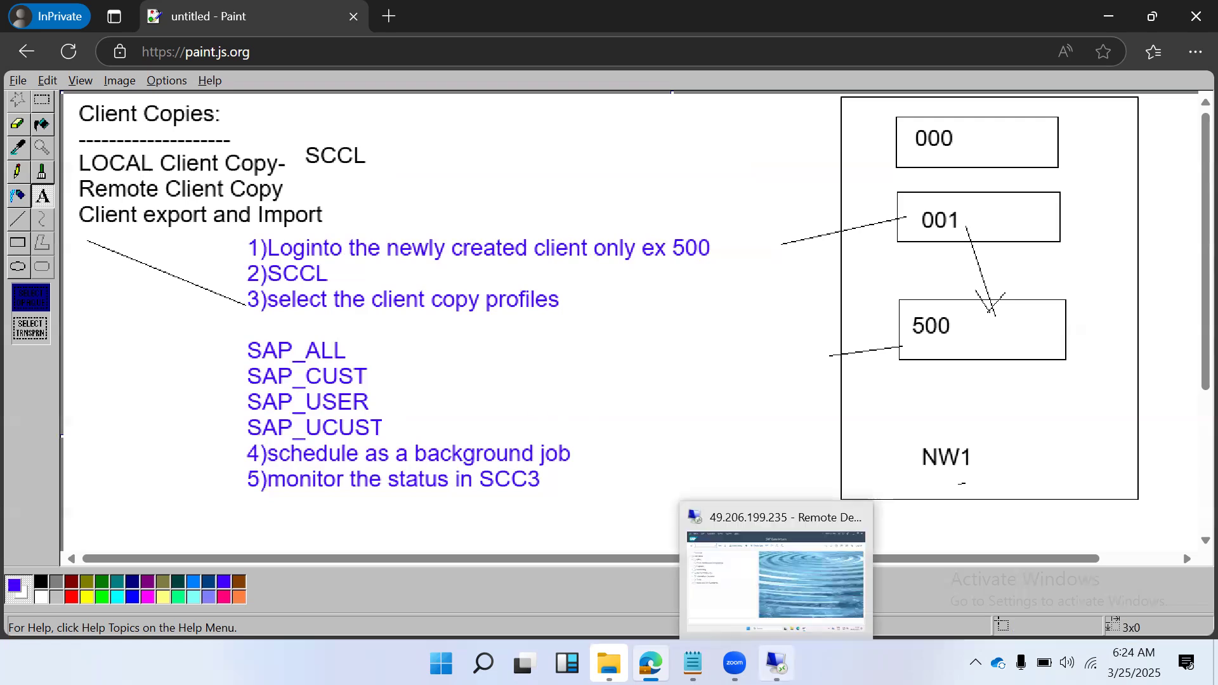
{"action": "left_click", "coordinate": [776, 663]}
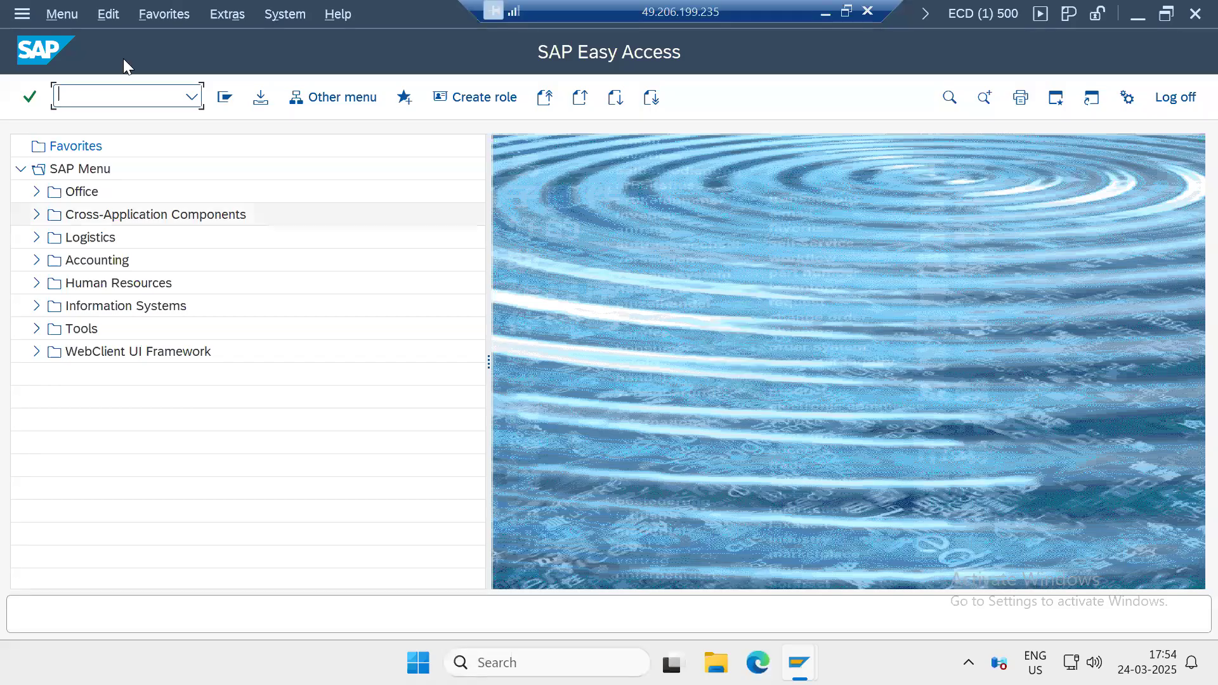
{"action": "type", "text": "scc"}
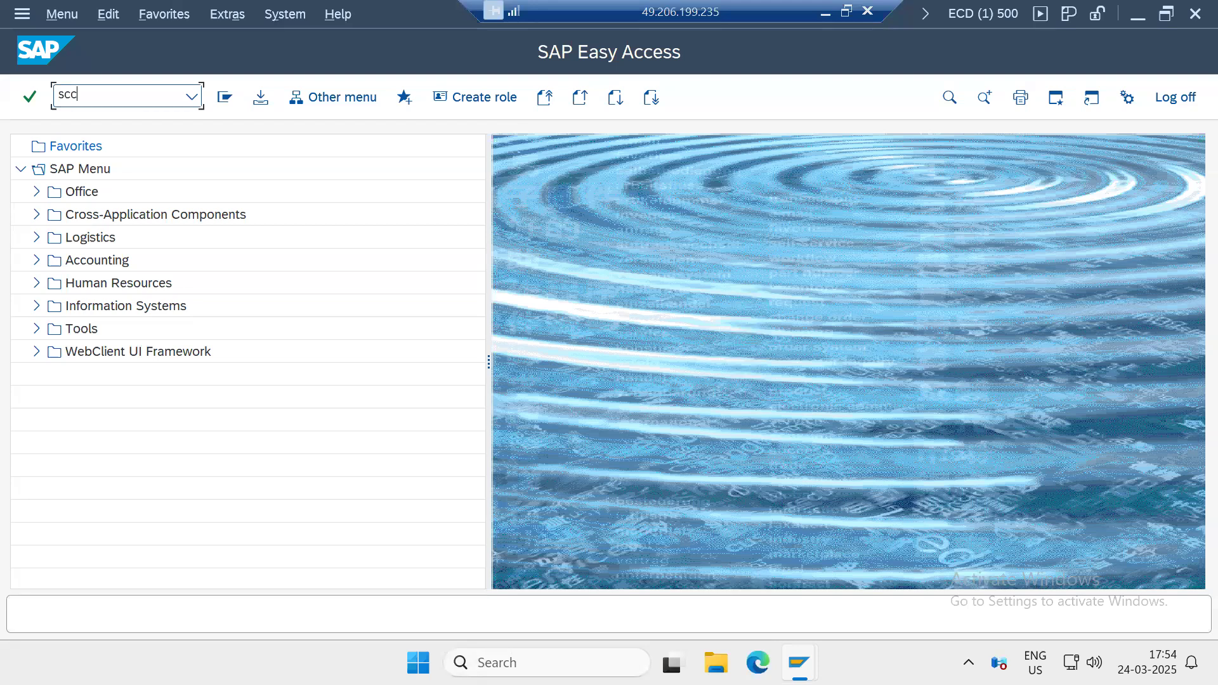
{"action": "type", "text": "4"}
{"action": "key", "text": "Return"}
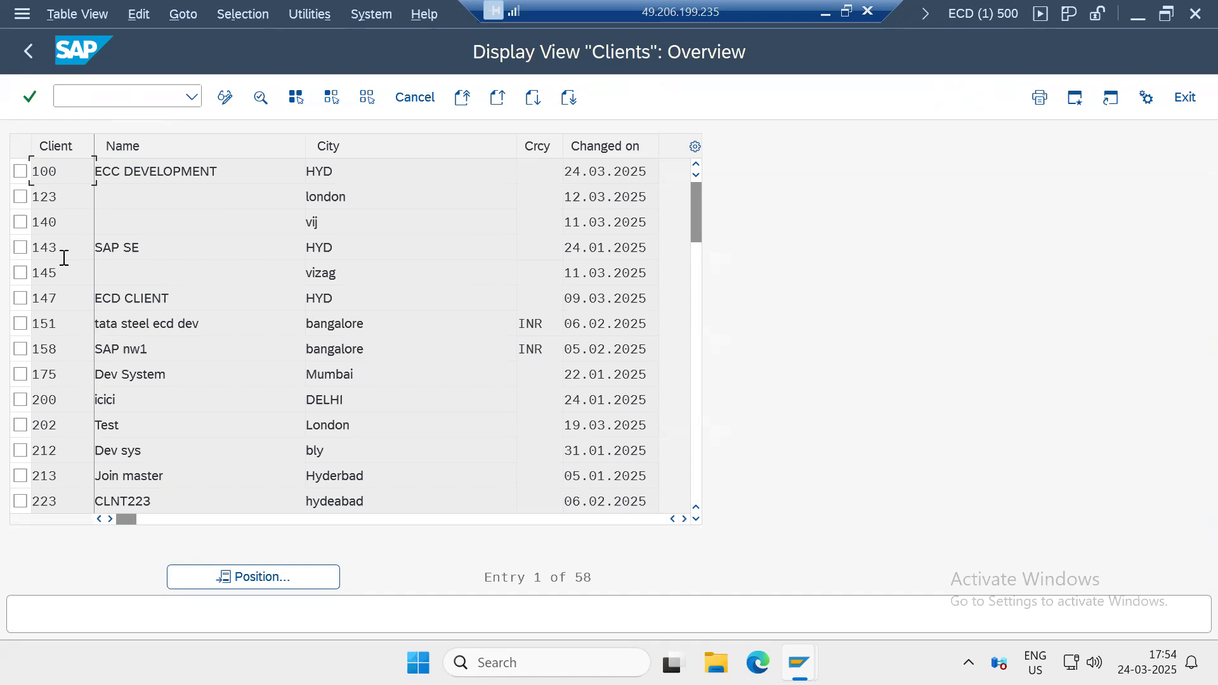
{"action": "scroll", "coordinate": [175, 394], "scroll_direction": "down", "scroll_amount": 11}
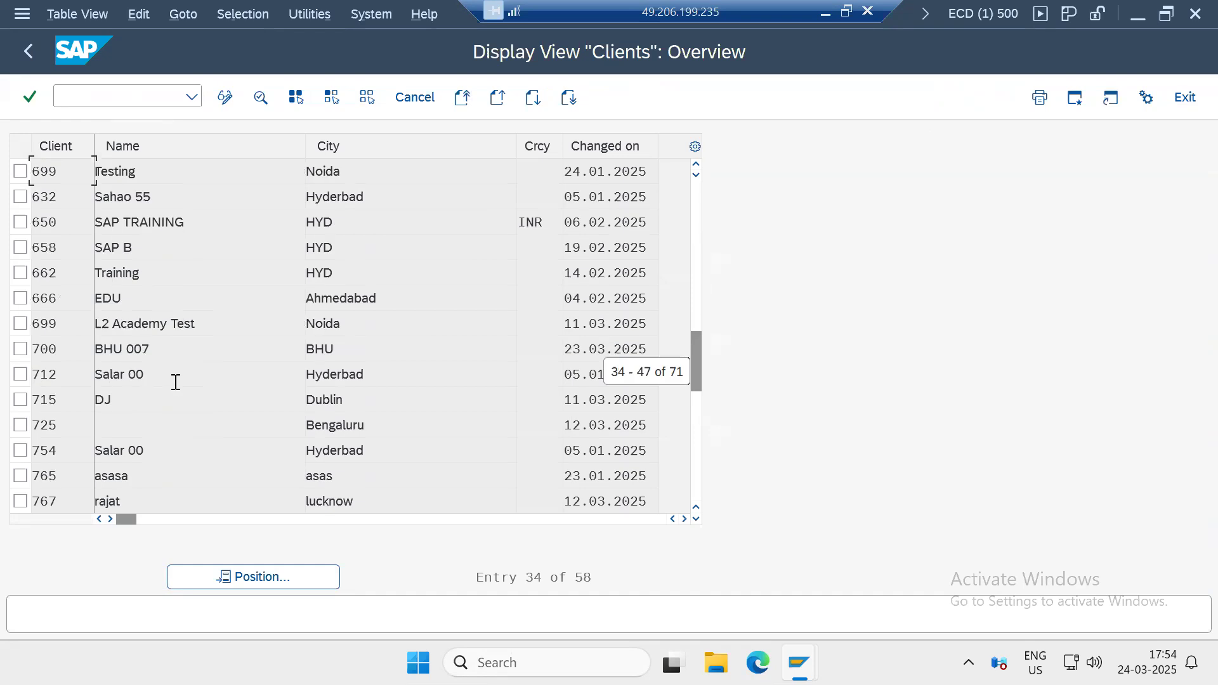
{"action": "scroll", "coordinate": [174, 380], "scroll_direction": "down", "scroll_amount": 6}
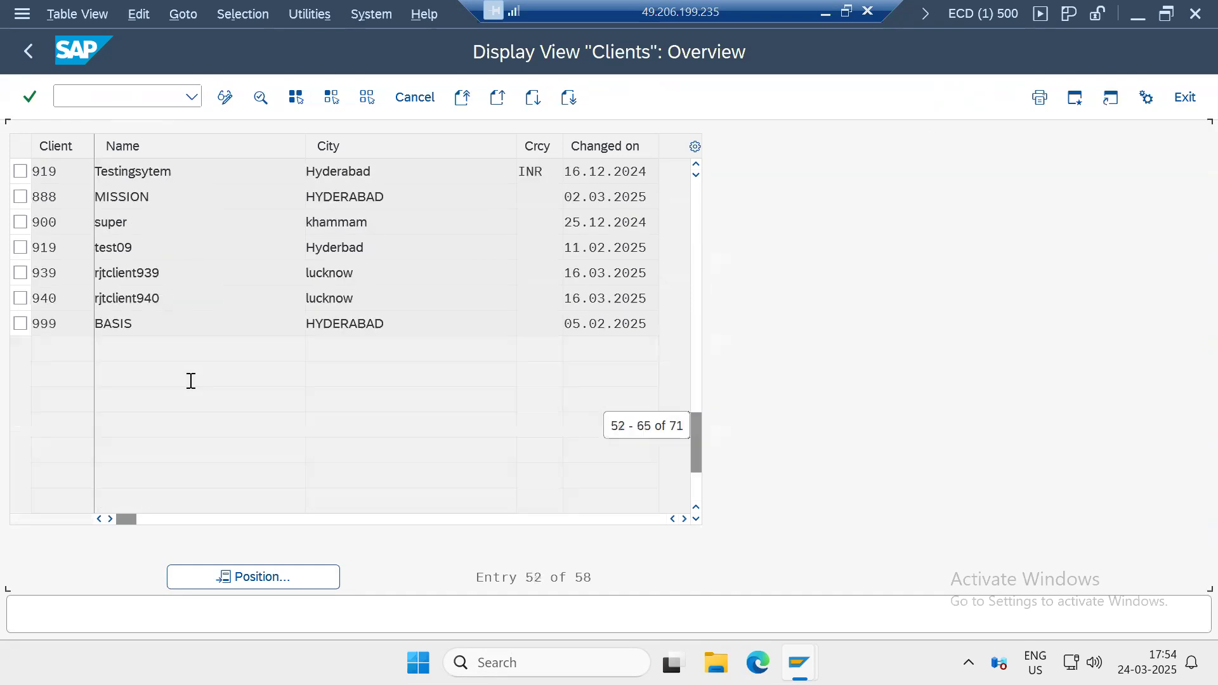
{"action": "scroll", "coordinate": [189, 381], "scroll_direction": "up", "scroll_amount": 5}
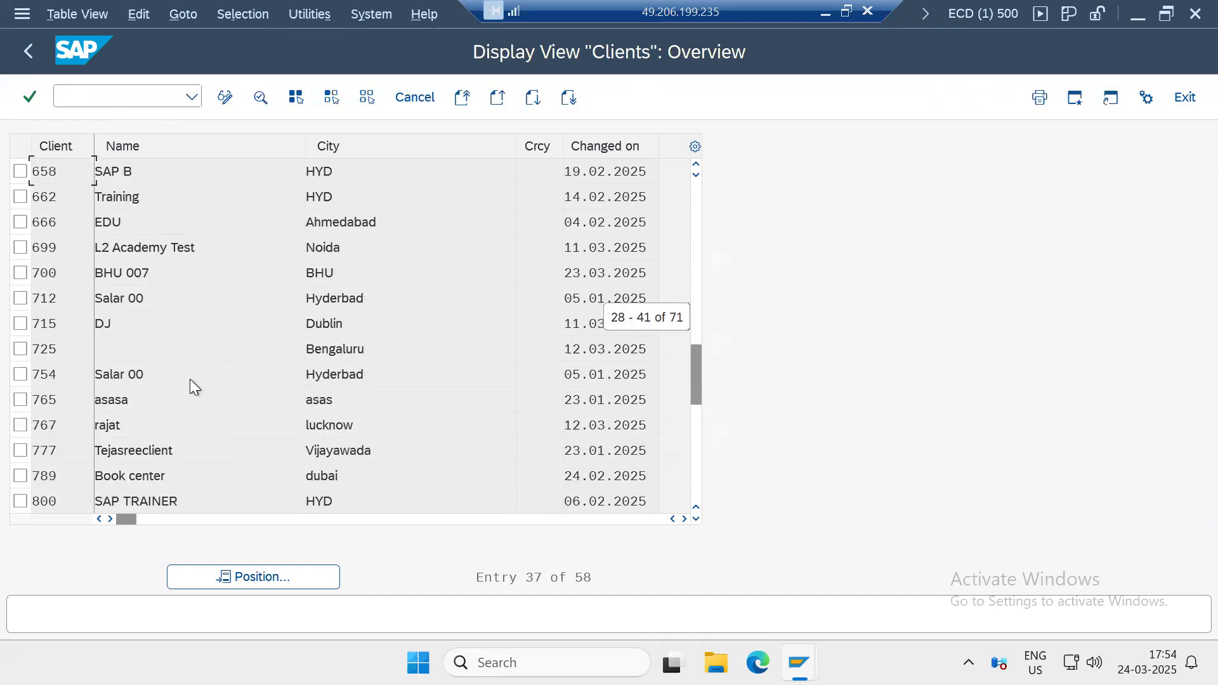
{"action": "scroll", "coordinate": [192, 374], "scroll_direction": "up", "scroll_amount": 12}
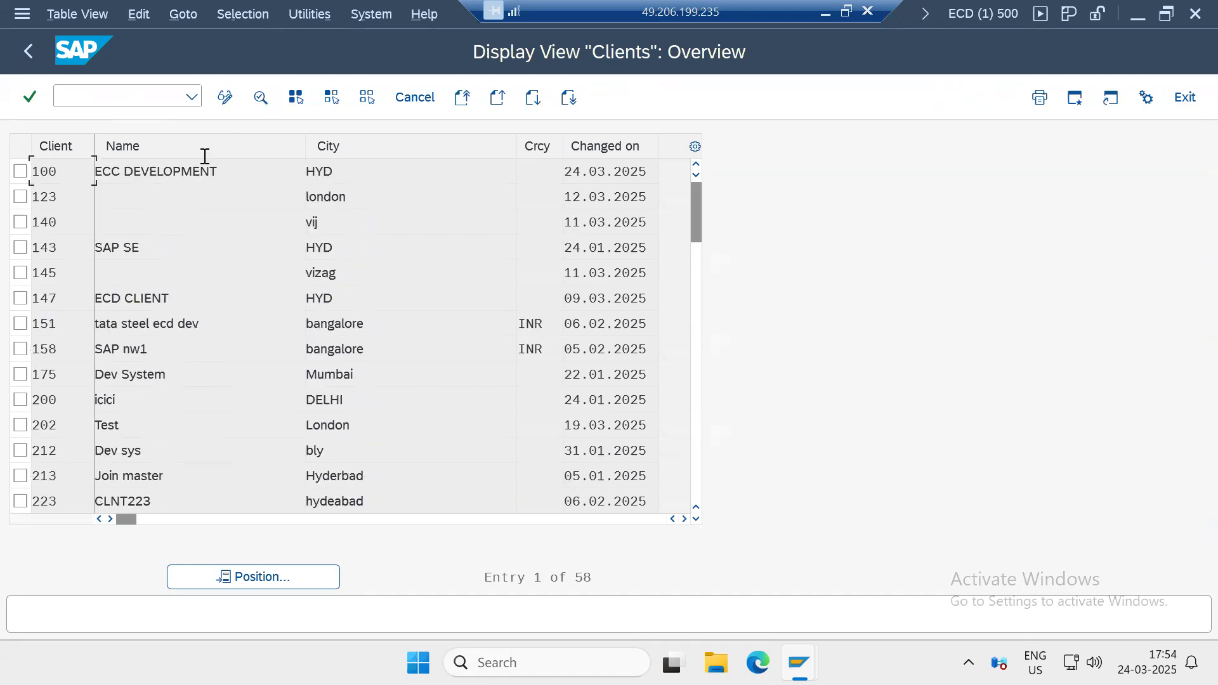
Step: Try to switch the Clients table to change mode and acknowledge both information dialogs
{"action": "left_click", "coordinate": [225, 97]}
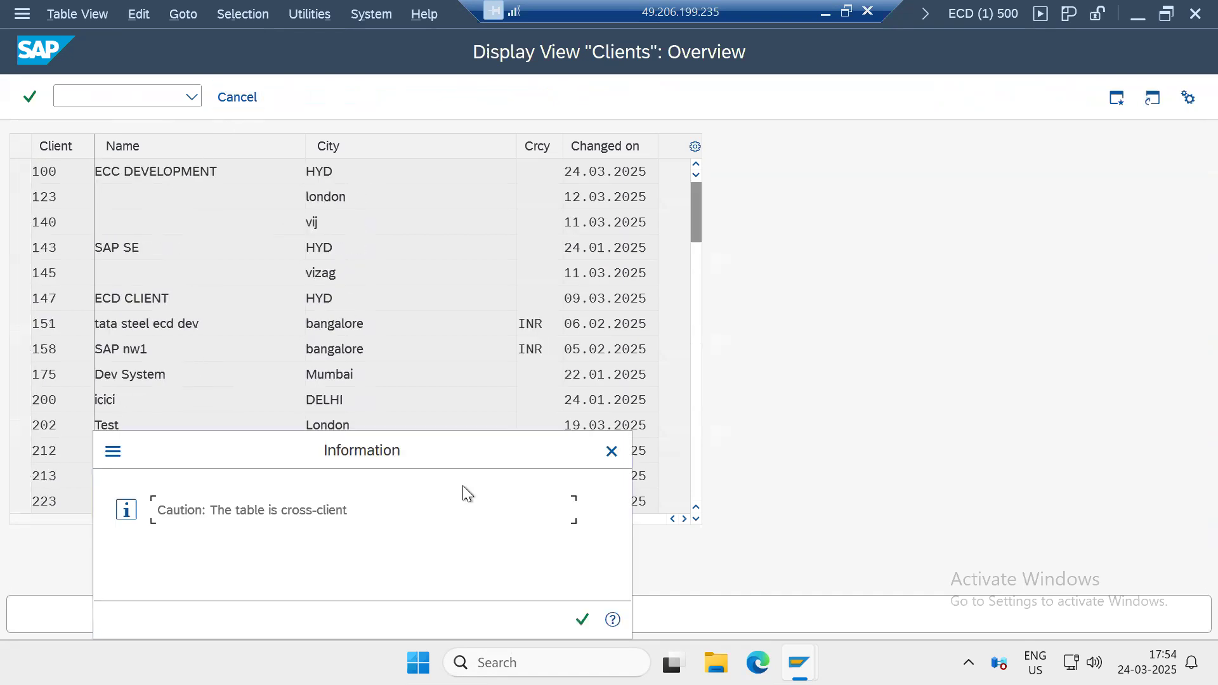
{"action": "left_click", "coordinate": [582, 619]}
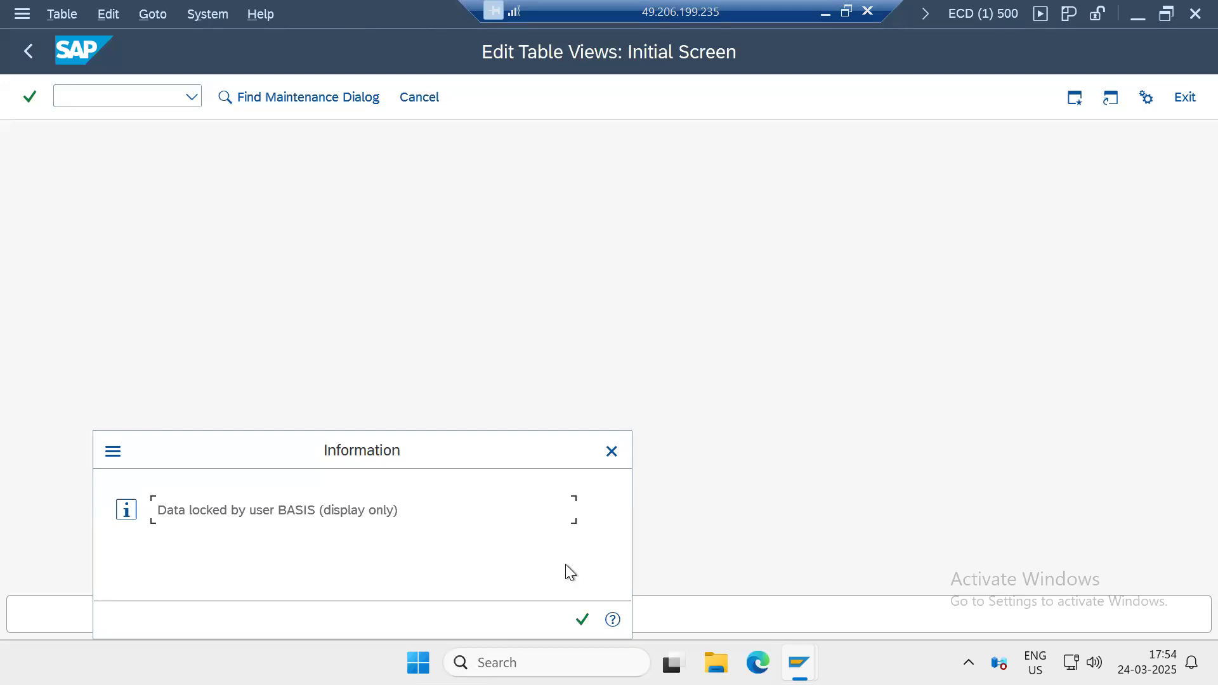
{"action": "left_click", "coordinate": [581, 619]}
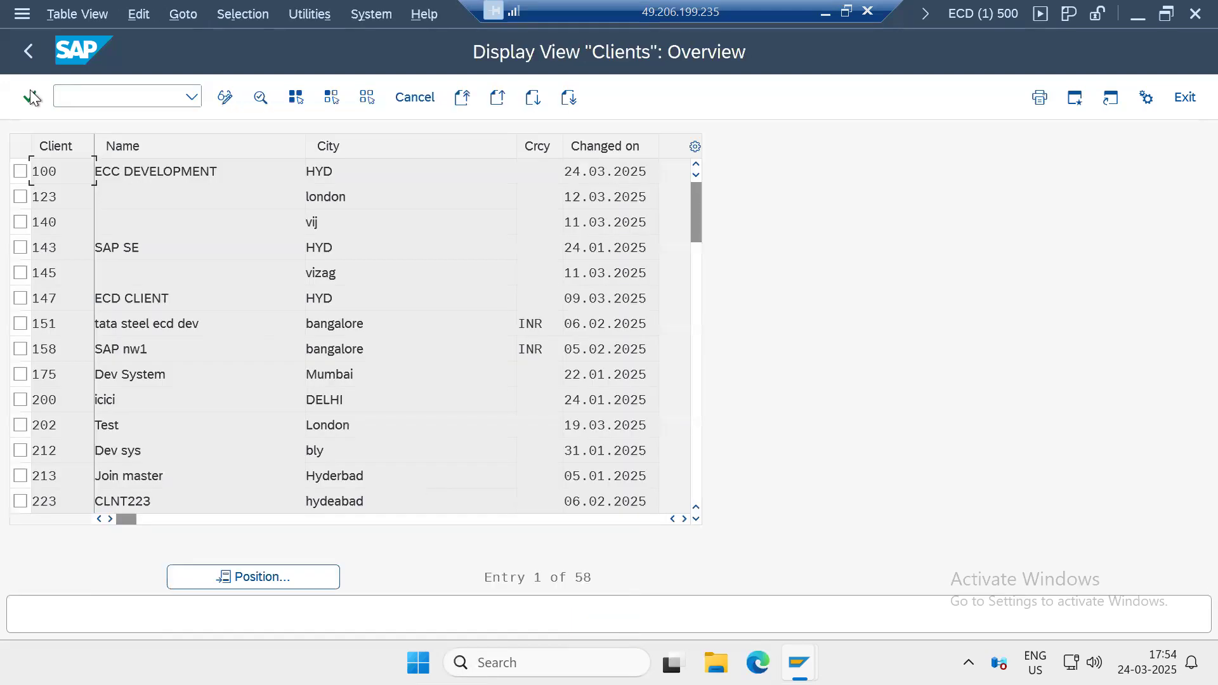
Step: Leave the Clients view, switch to Paint and start a new blank drawing without saving the old notes
{"action": "left_click", "coordinate": [18, 51]}
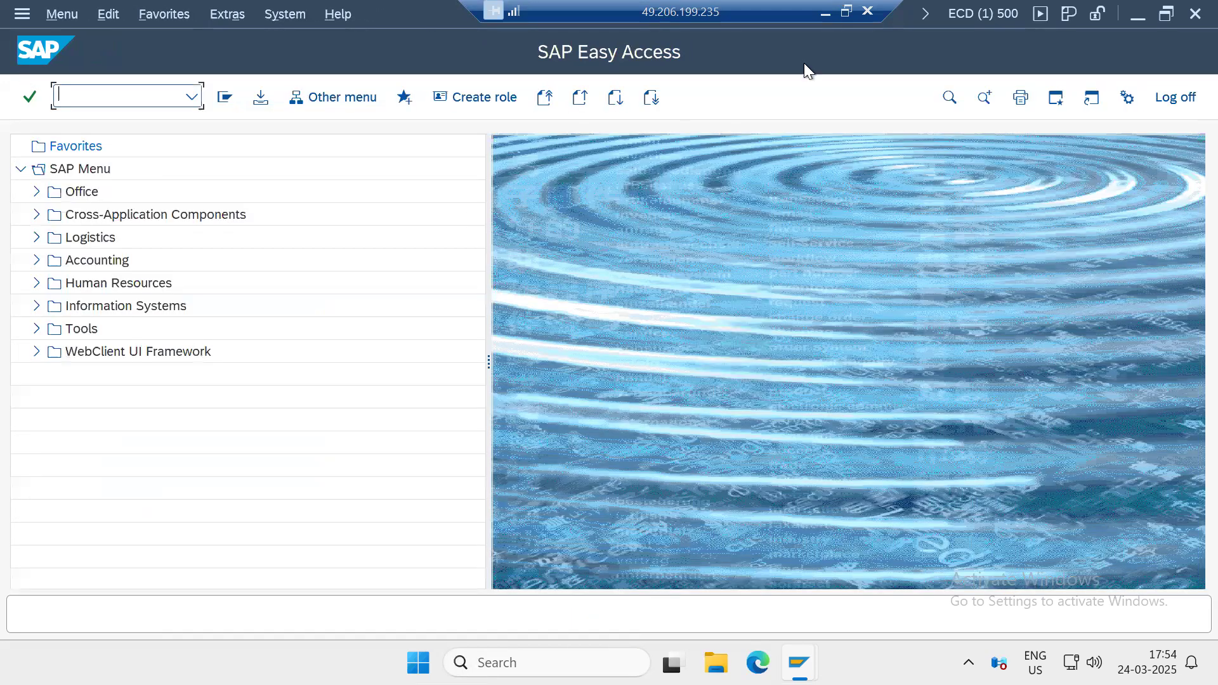
{"action": "left_click", "coordinate": [826, 12]}
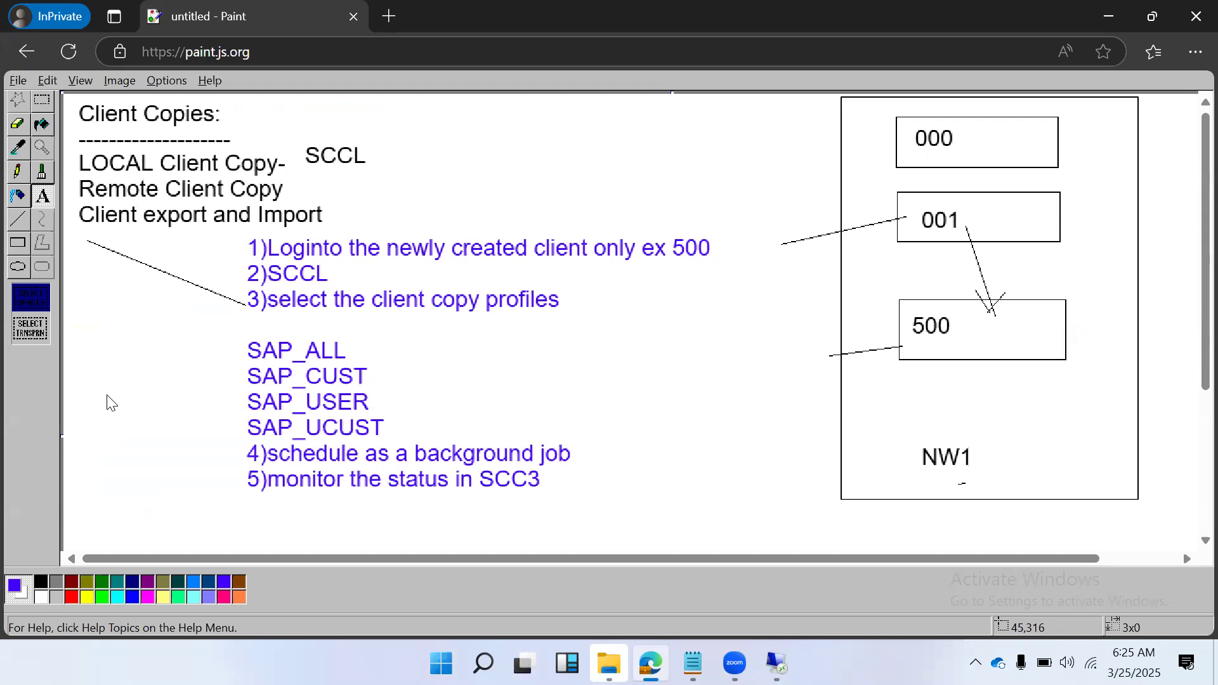
{"action": "left_click", "coordinate": [16, 81]}
{"action": "left_click", "coordinate": [32, 100]}
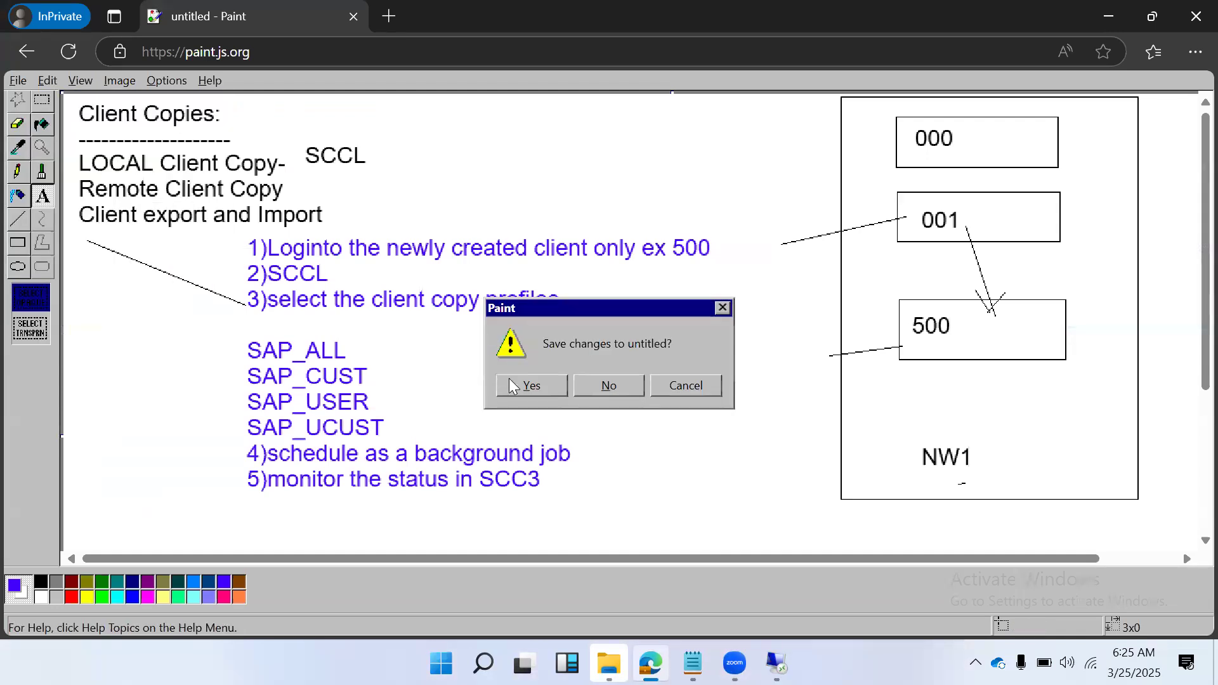
{"action": "left_click", "coordinate": [591, 385]}
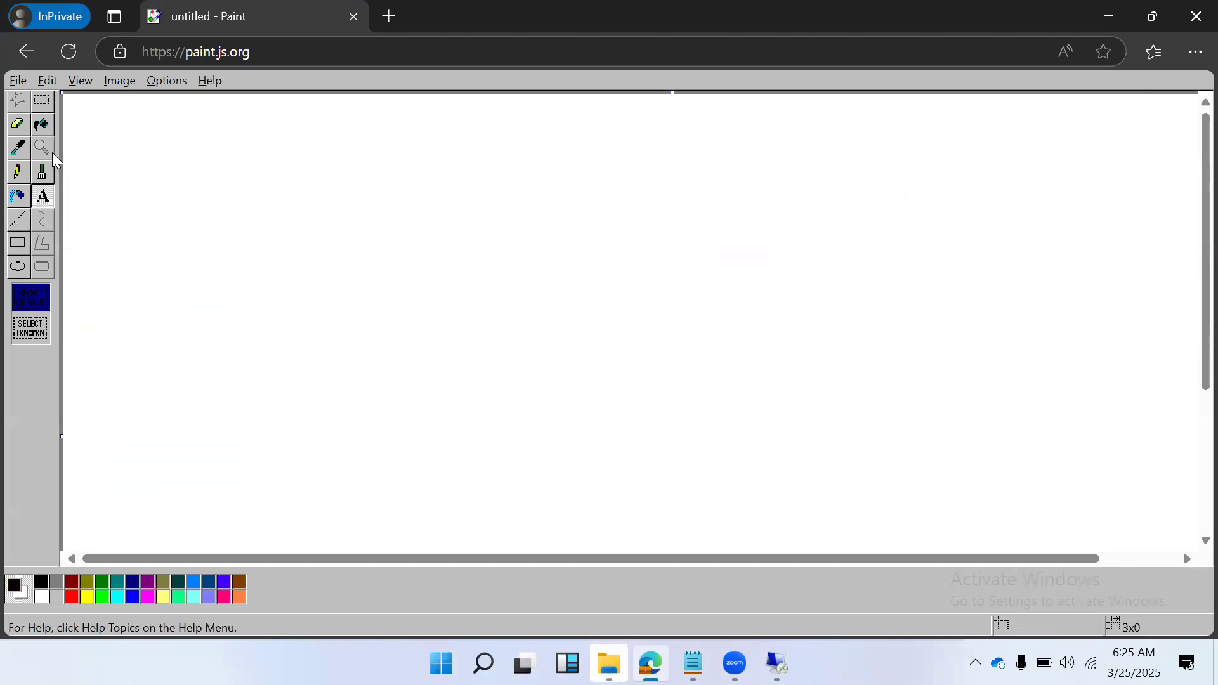
Step: Create a text box across the whole canvas and enter the heading "Remote Client Copy:" with a dashed line beneath it
{"action": "left_click_drag", "start_coordinate": [86, 126], "coordinate": [1187, 548]}
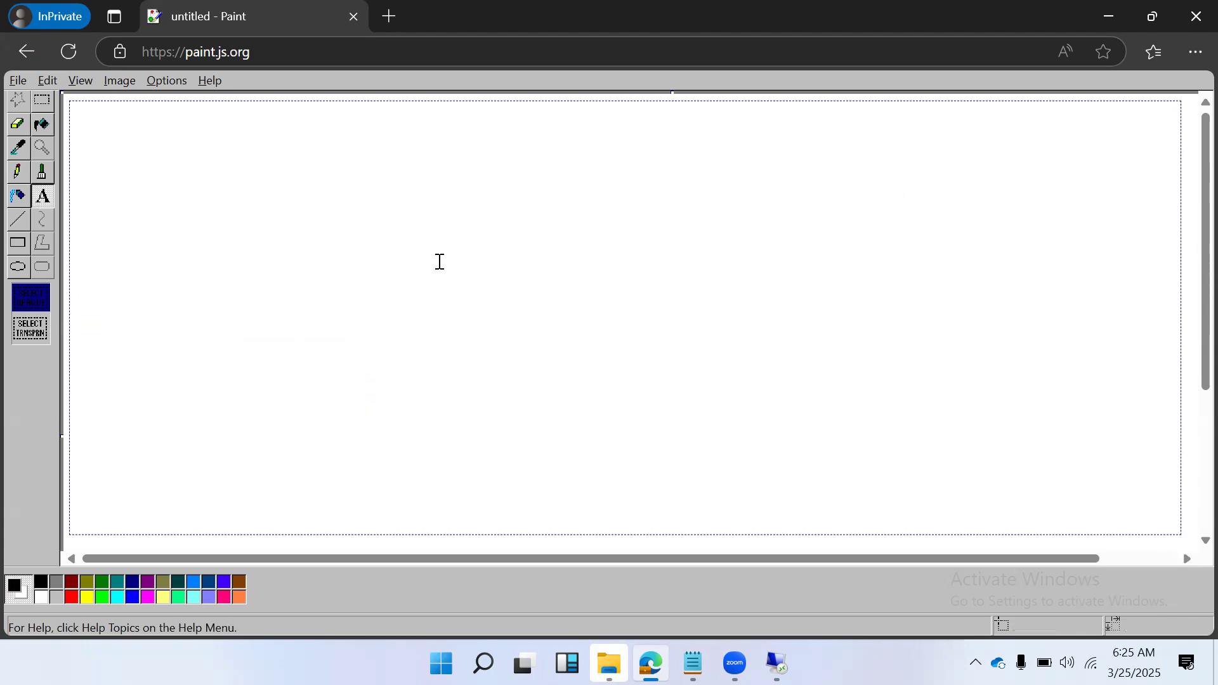
{"action": "type", "text": "Remot"}
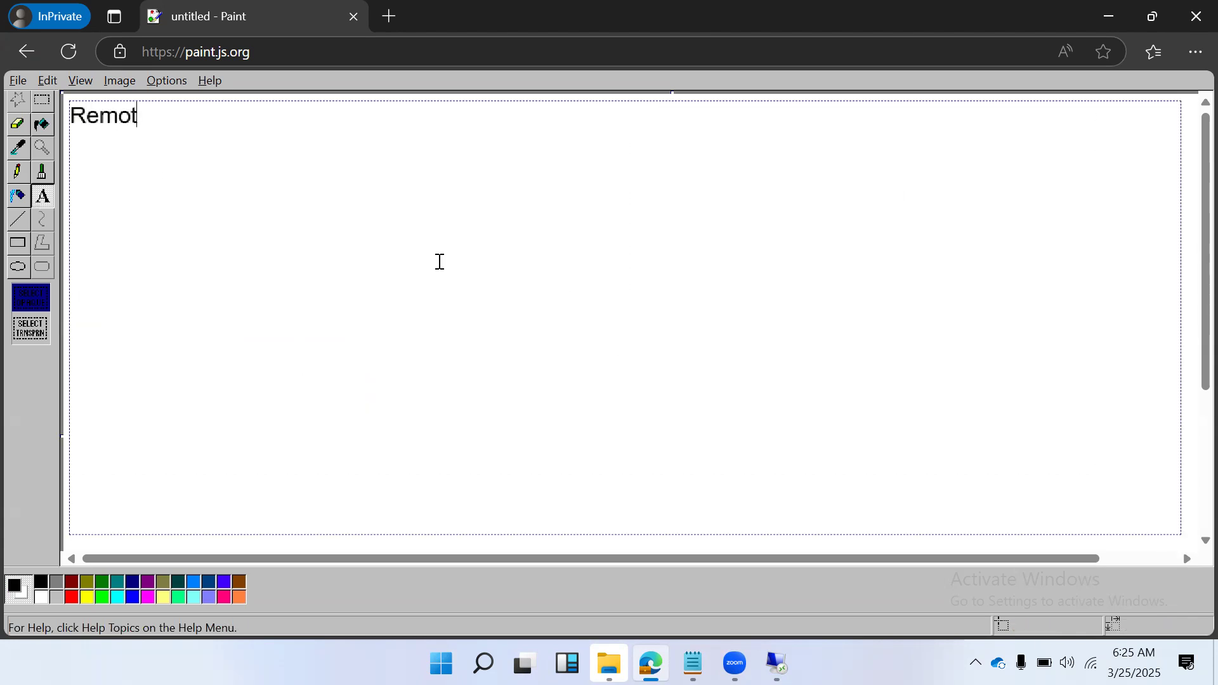
{"action": "type", "text": "e Clien"}
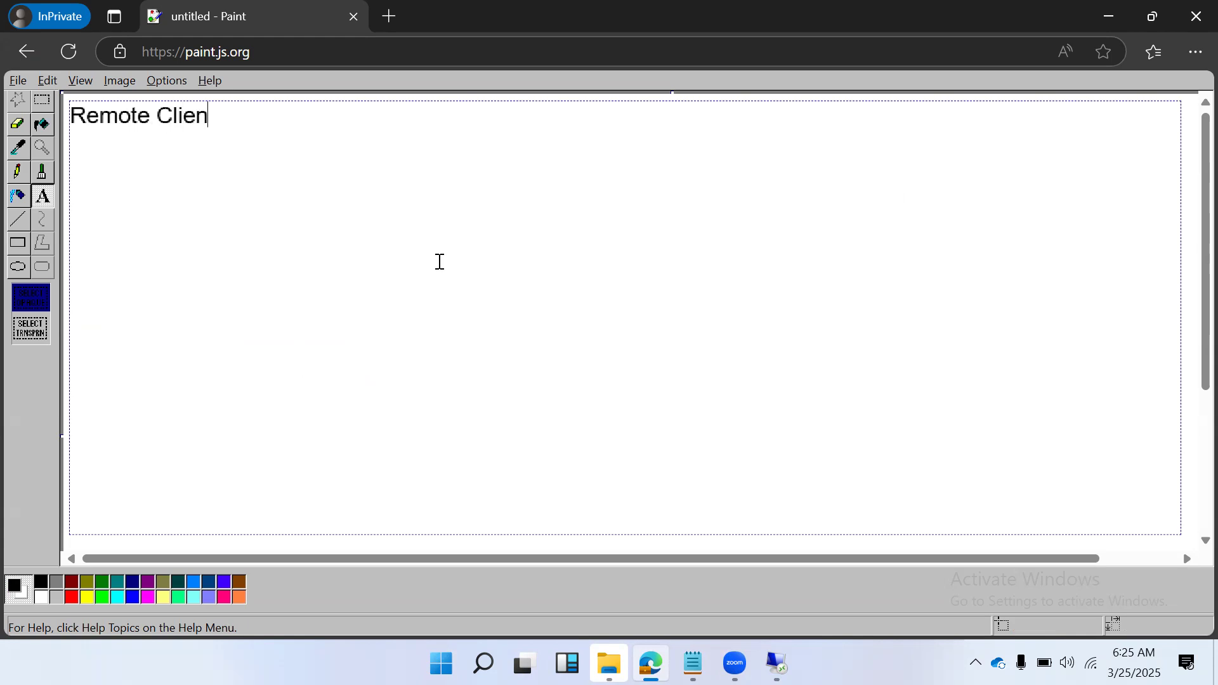
{"action": "type", "text": "t Copy:"}
{"action": "key", "text": "Return"}
{"action": "type", "text": "--------------------------"}
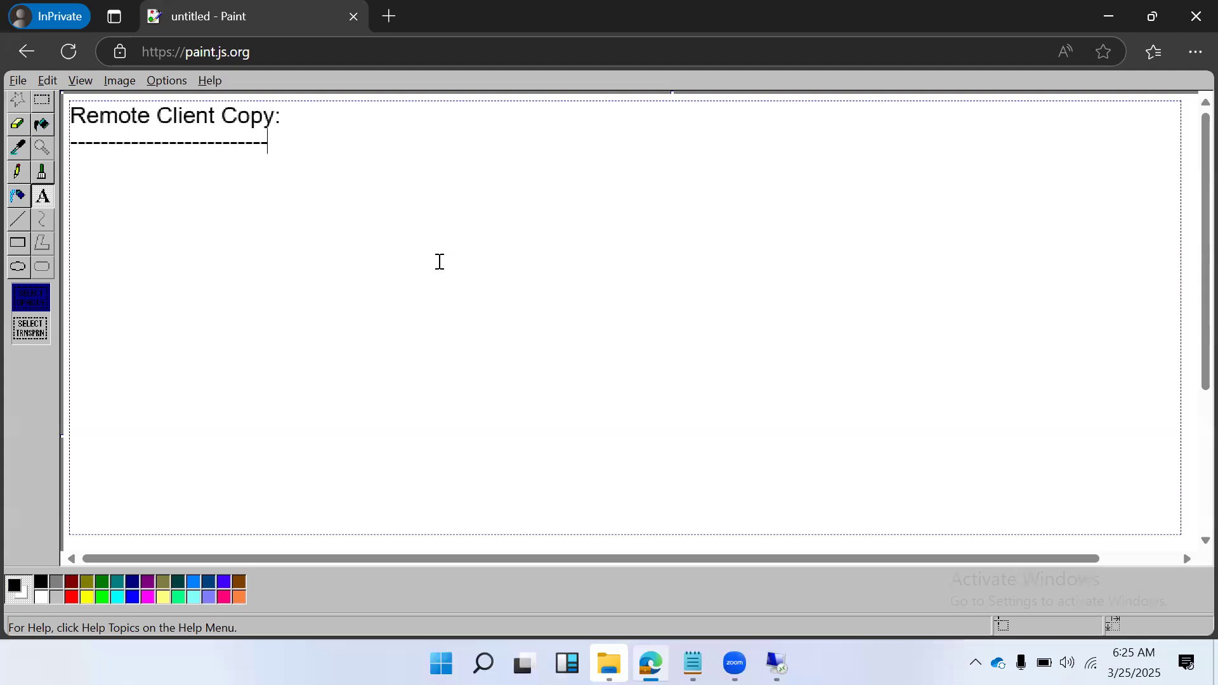
{"action": "key", "text": "Return"}
Step: Switch to the remote SAP session, run transaction SCC3 and view the client copy logs of all clients with their last run dates
{"action": "left_click", "coordinate": [783, 645]}
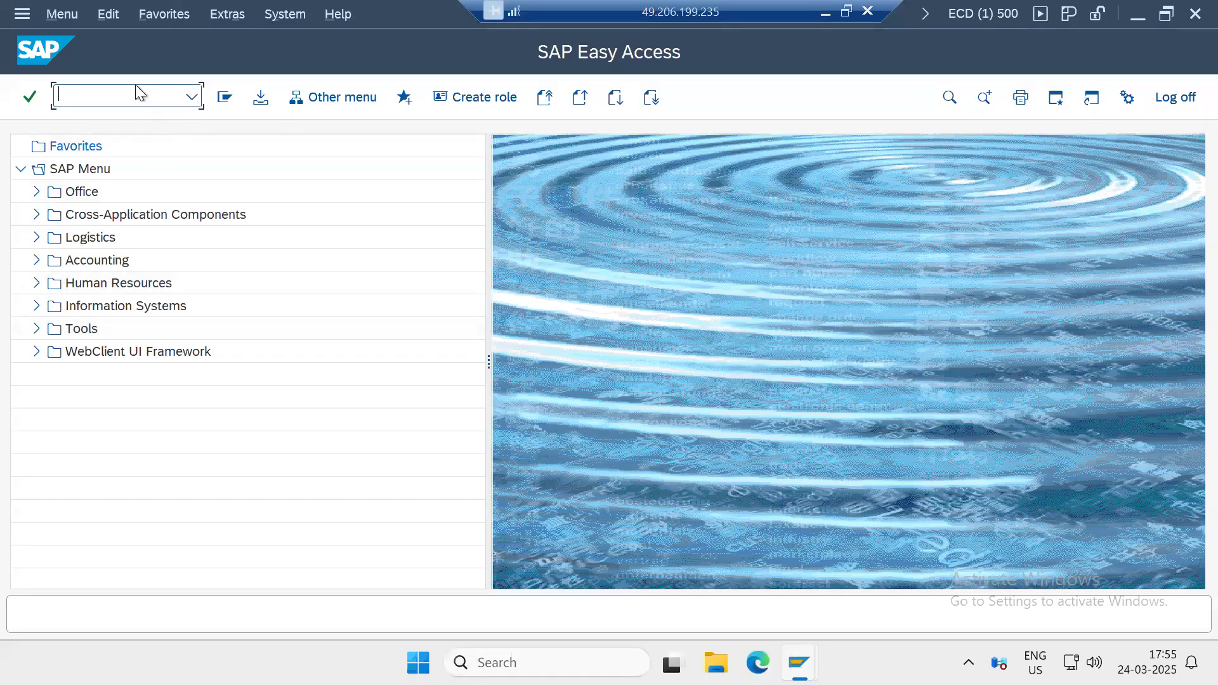
{"action": "type", "text": "scc3"}
{"action": "key", "text": "Return"}
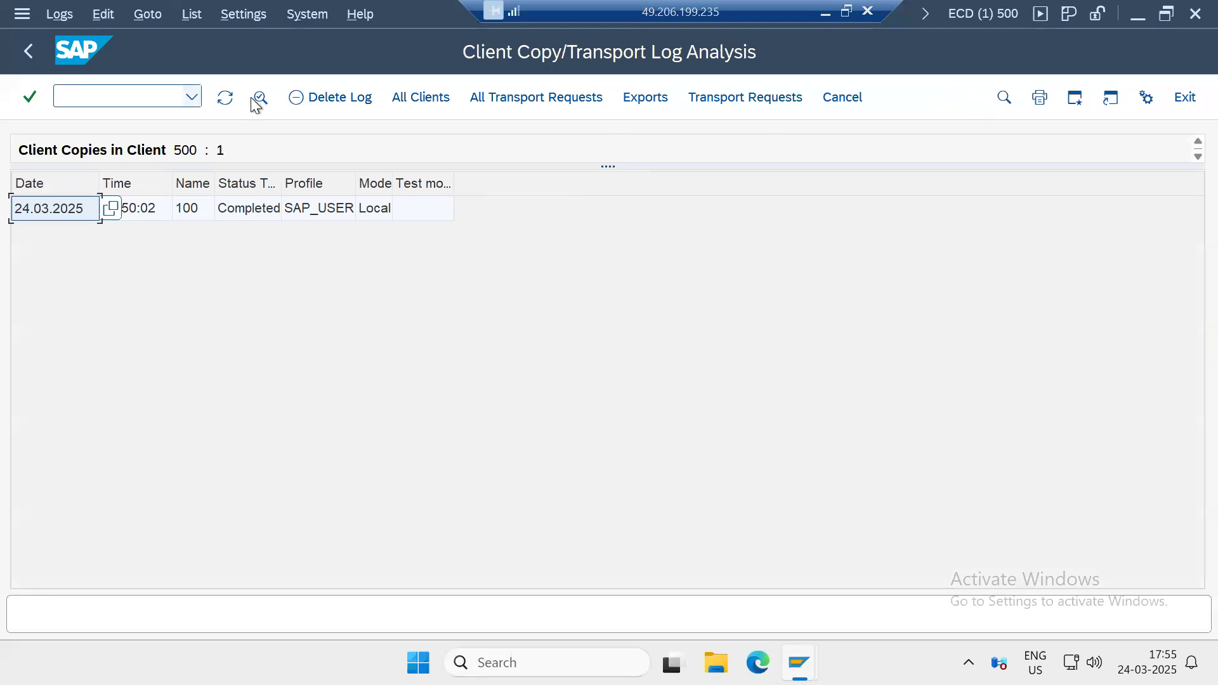
{"action": "left_click", "coordinate": [420, 96]}
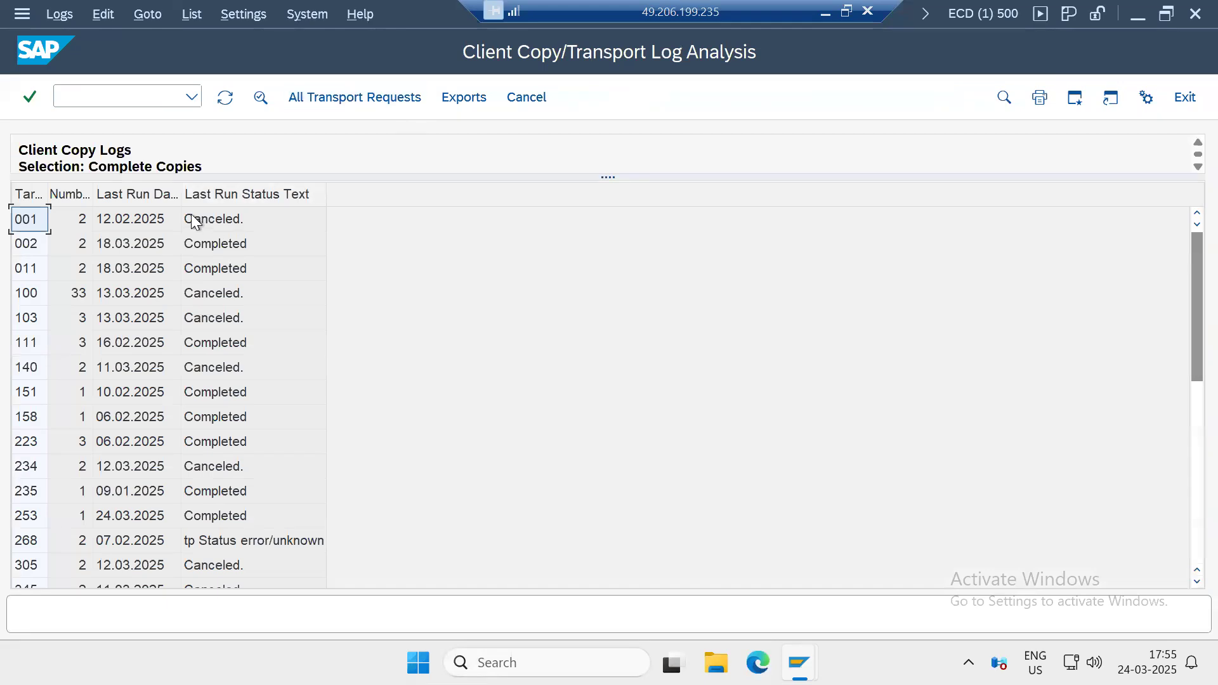
{"action": "left_click", "coordinate": [124, 199]}
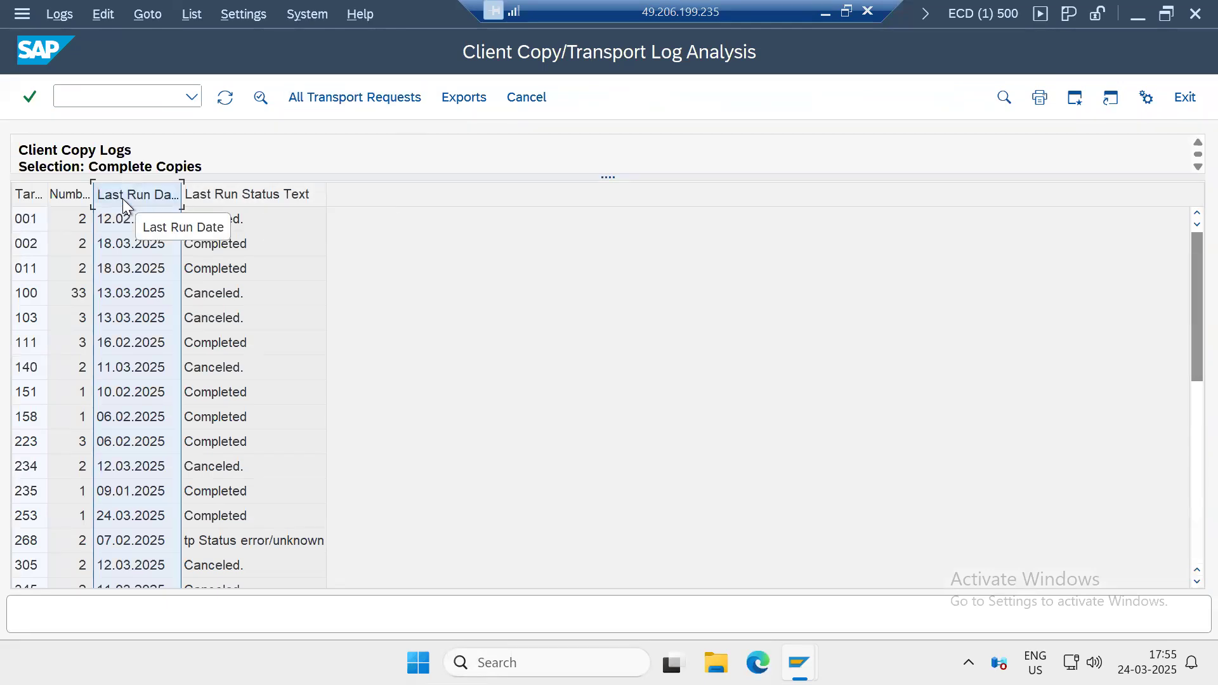
{"action": "left_click", "coordinate": [521, 98]}
Step: Run transaction SCC4 to view the client overview
{"action": "type", "text": "s"}
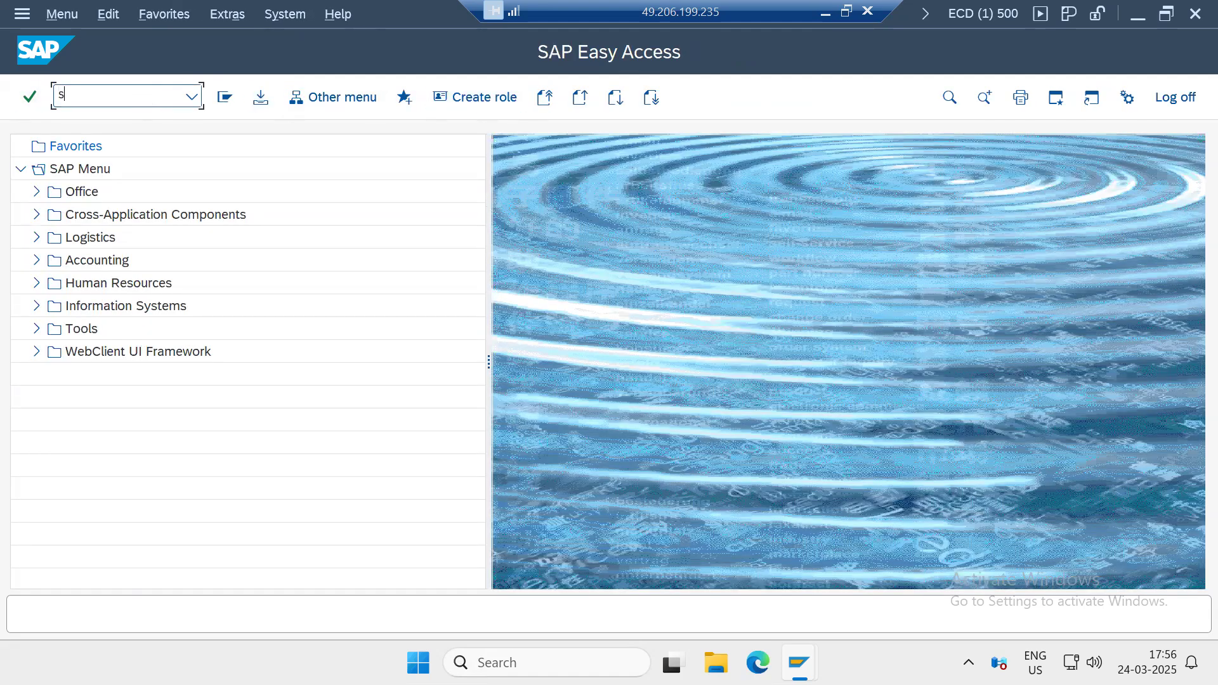
{"action": "type", "text": "cc4"}
{"action": "key", "text": "Return"}
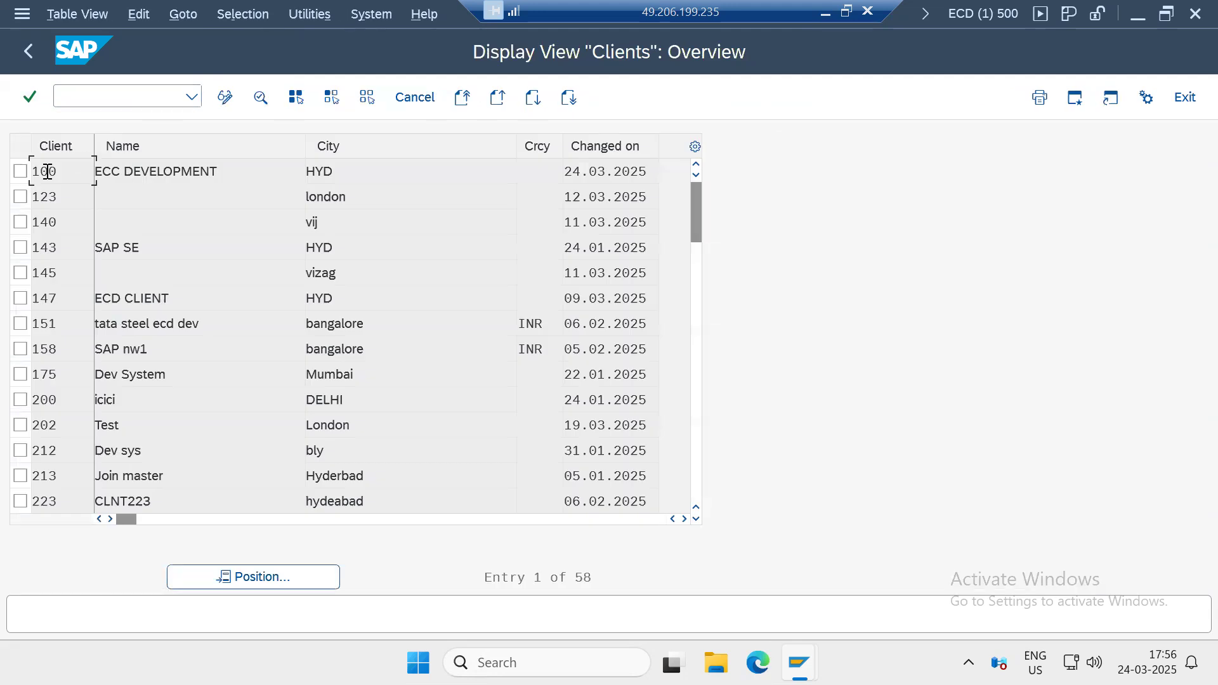
Step: Recheck the client copy logs of all clients in SCC3, and reopen the client overview in SCC4
{"action": "left_click", "coordinate": [84, 98]}
{"action": "type", "text": "/nscc4"}
{"action": "key", "text": "Return"}
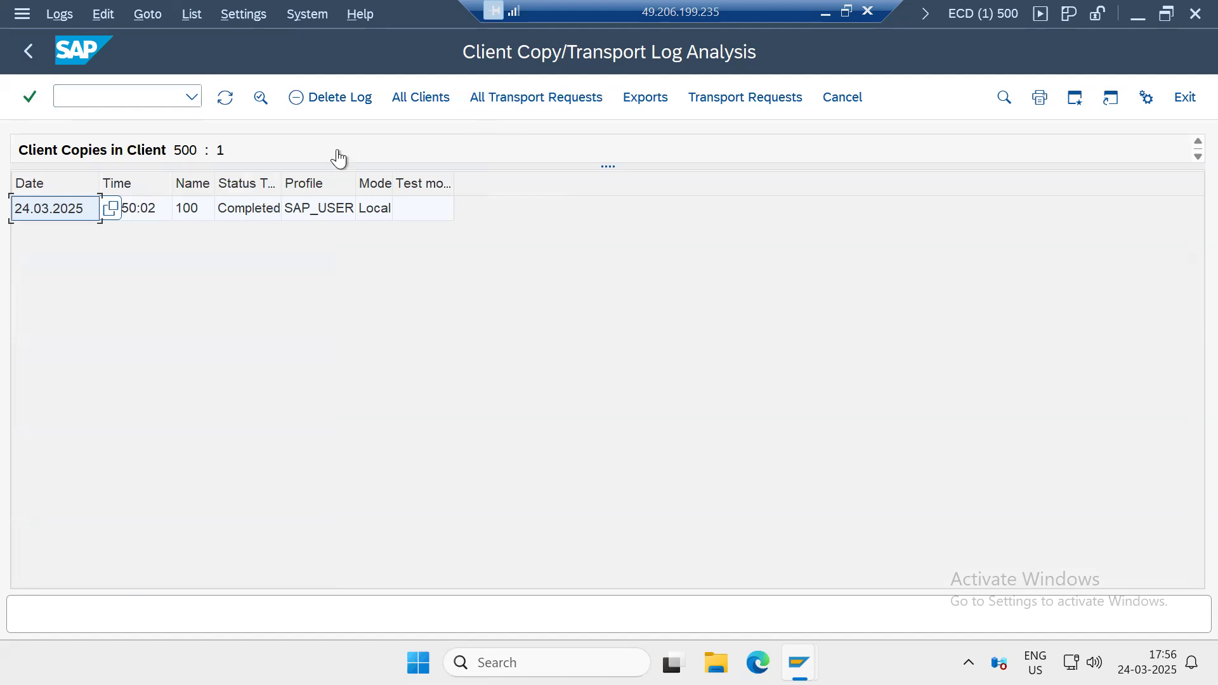
{"action": "left_click", "coordinate": [410, 94]}
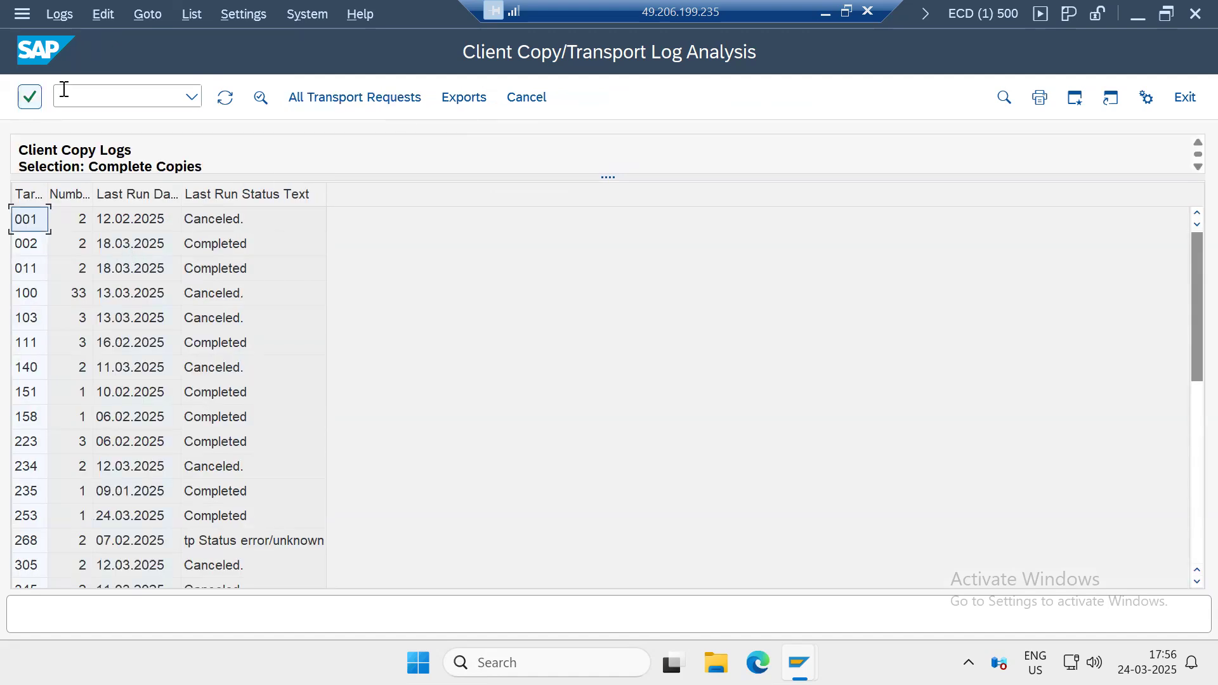
{"action": "left_click", "coordinate": [532, 97]}
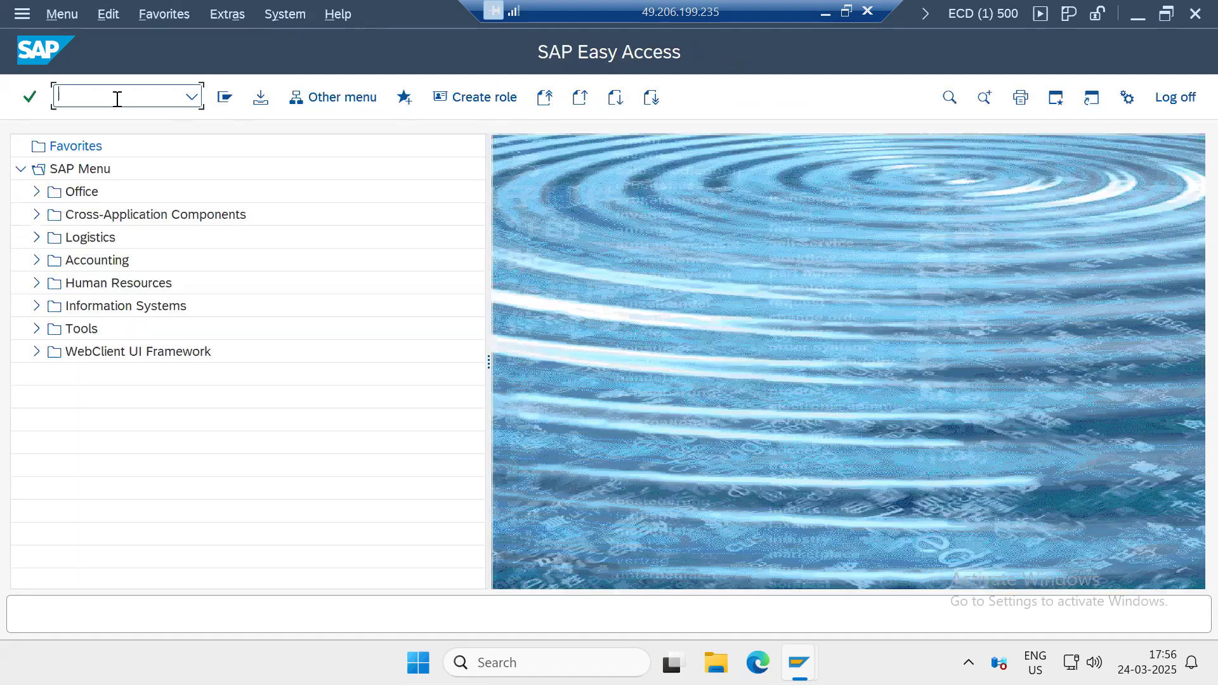
{"action": "type", "text": "scc4"}
{"action": "key", "text": "Return"}
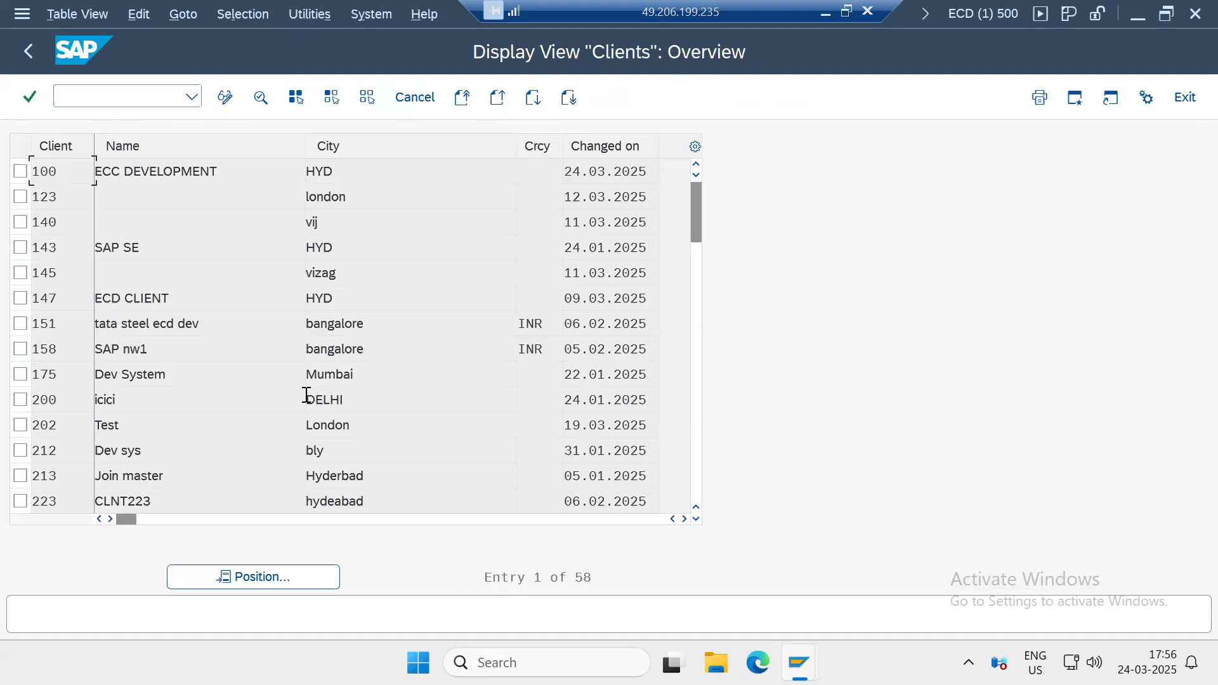
Step: Open a second logon to the ECD system from SAP Logon and try to log on to client 001 as SAP*
{"action": "mouse_move", "coordinate": [800, 662]}
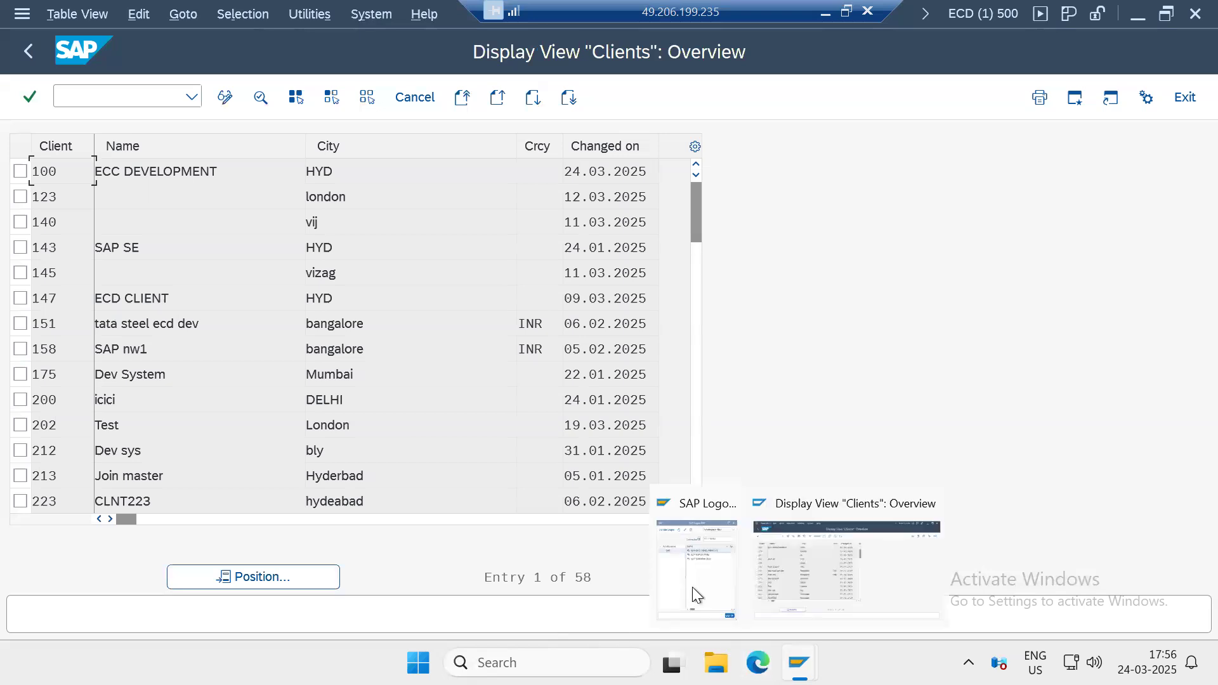
{"action": "left_click", "coordinate": [698, 594]}
{"action": "double_click", "coordinate": [462, 197]}
{"action": "left_click", "coordinate": [197, 139]}
{"action": "double_click", "coordinate": [197, 139]}
{"action": "type", "text": "001"}
{"action": "key", "text": "Tab"}
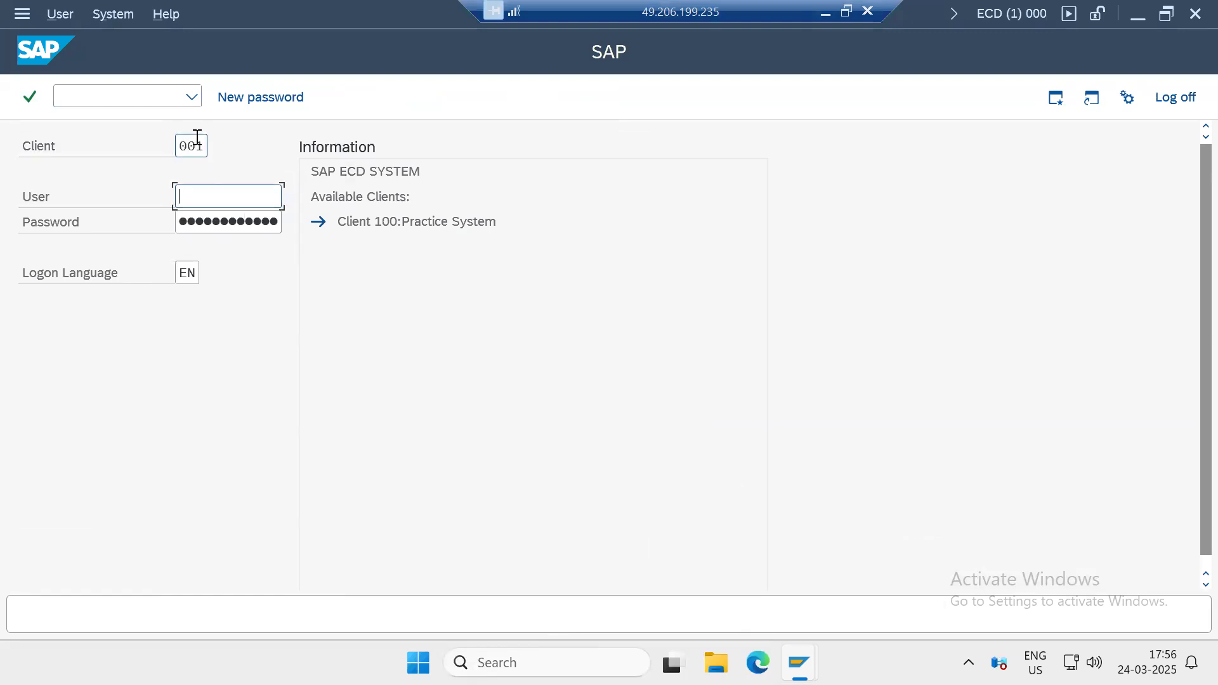
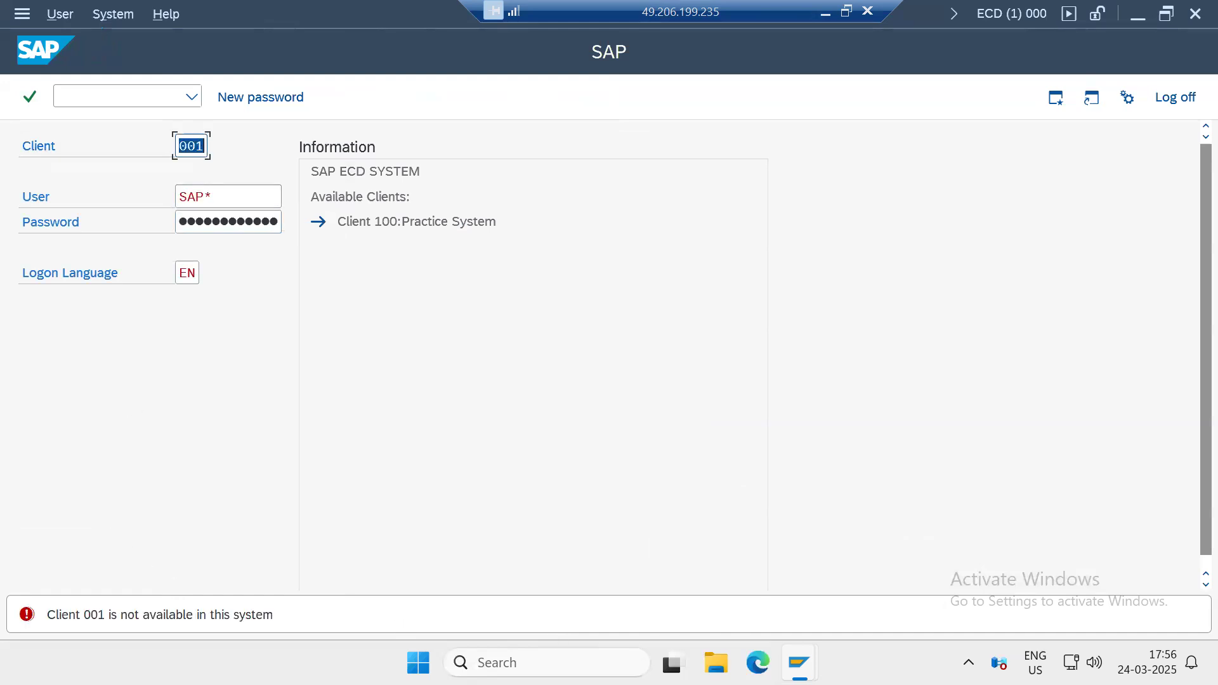
Step: Return to the SCC4 client overview, try to switch it to change mode and acknowledge both information dialogs
{"action": "mouse_move", "coordinate": [775, 637]}
{"action": "left_click", "coordinate": [717, 571]}
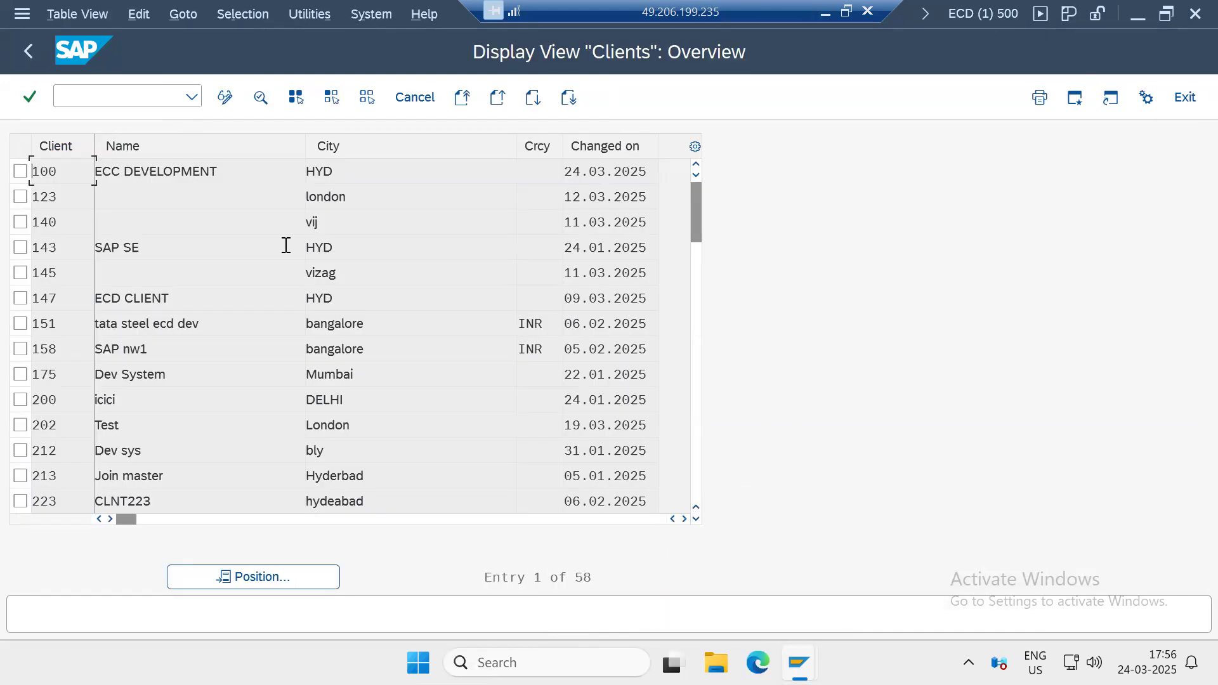
{"action": "left_click", "coordinate": [224, 97]}
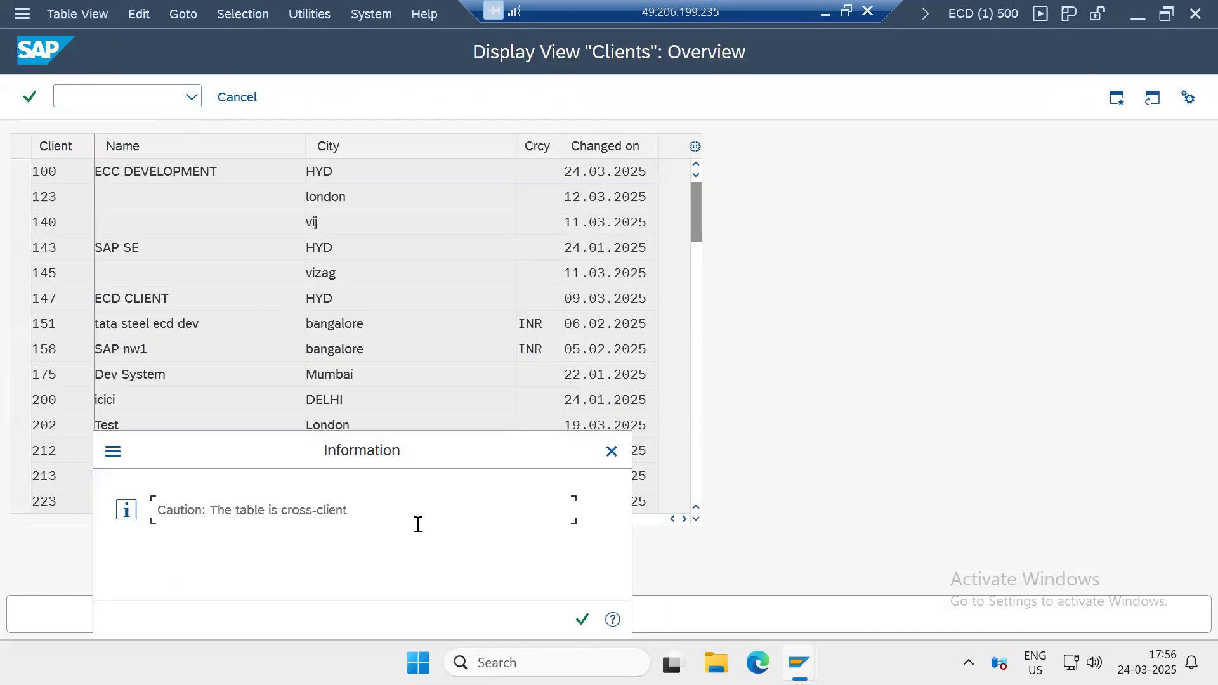
{"action": "left_click", "coordinate": [581, 620]}
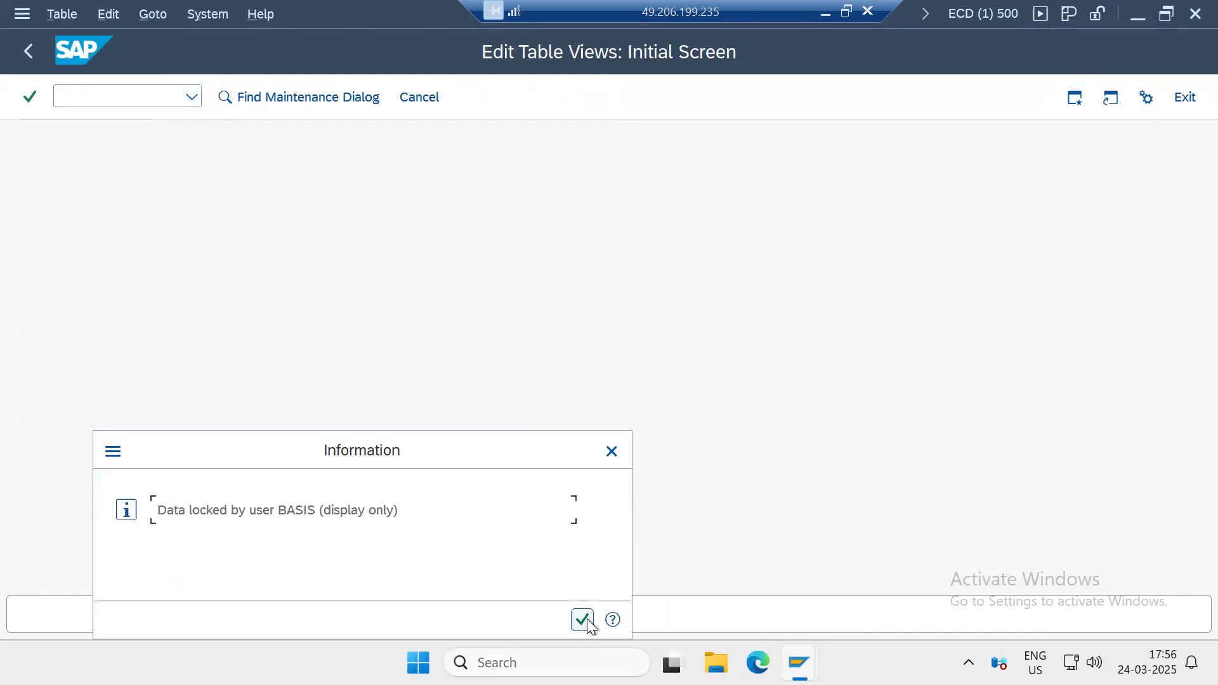
{"action": "left_click", "coordinate": [582, 620]}
Step: Run transaction SM12 and list the lock entries with the Client and User Name filters cleared
{"action": "left_click", "coordinate": [97, 104]}
{"action": "type", "text": "/nsm12"}
{"action": "key", "text": "Return"}
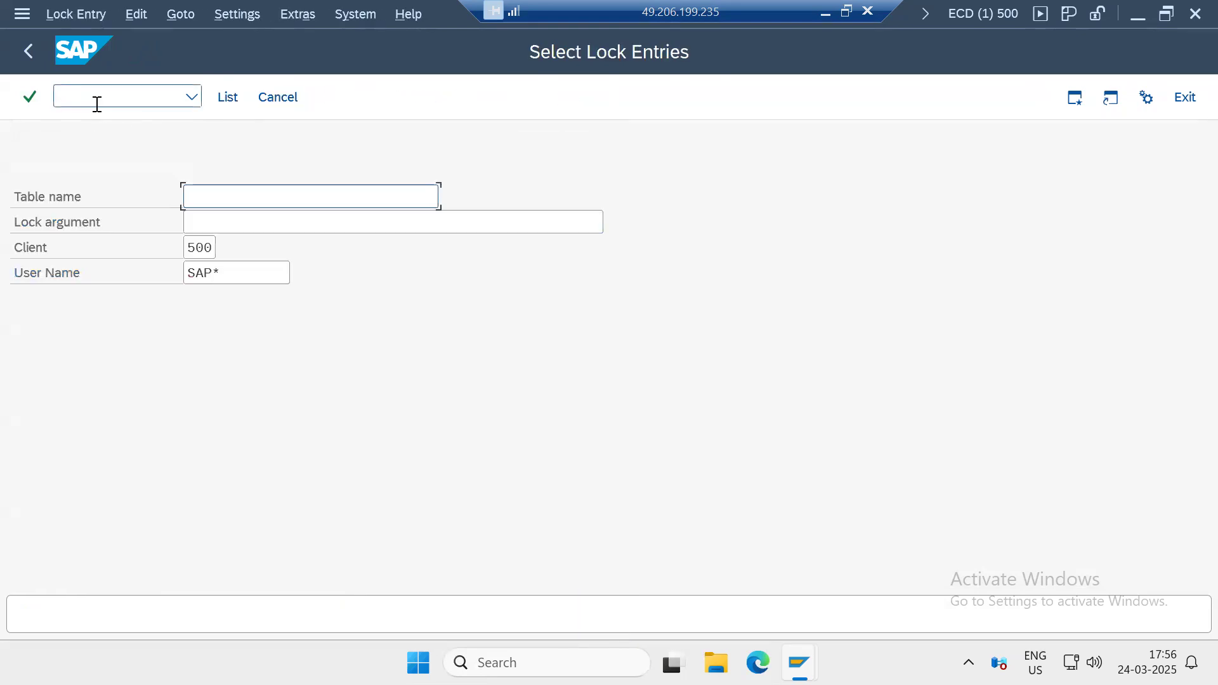
{"action": "key", "text": "Tab"}
{"action": "key", "text": "Tab"}
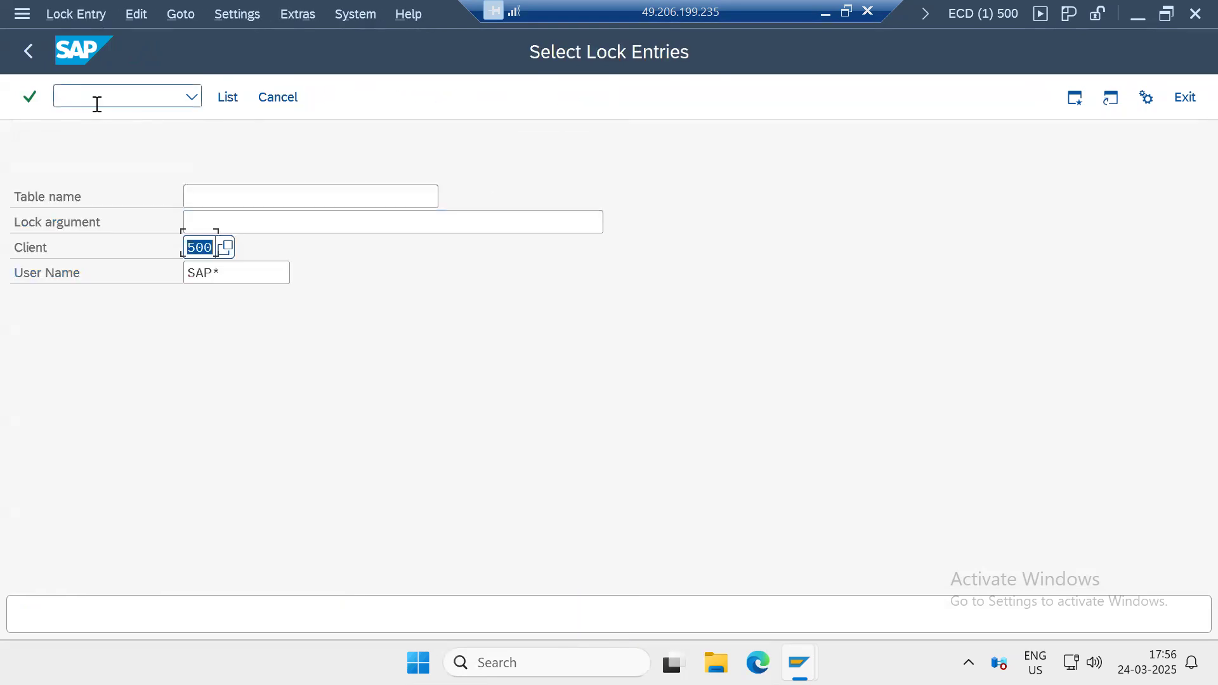
{"action": "key", "text": "Delete"}
{"action": "key", "text": "Tab"}
{"action": "key", "text": "Delete"}
{"action": "left_click", "coordinate": [224, 101]}
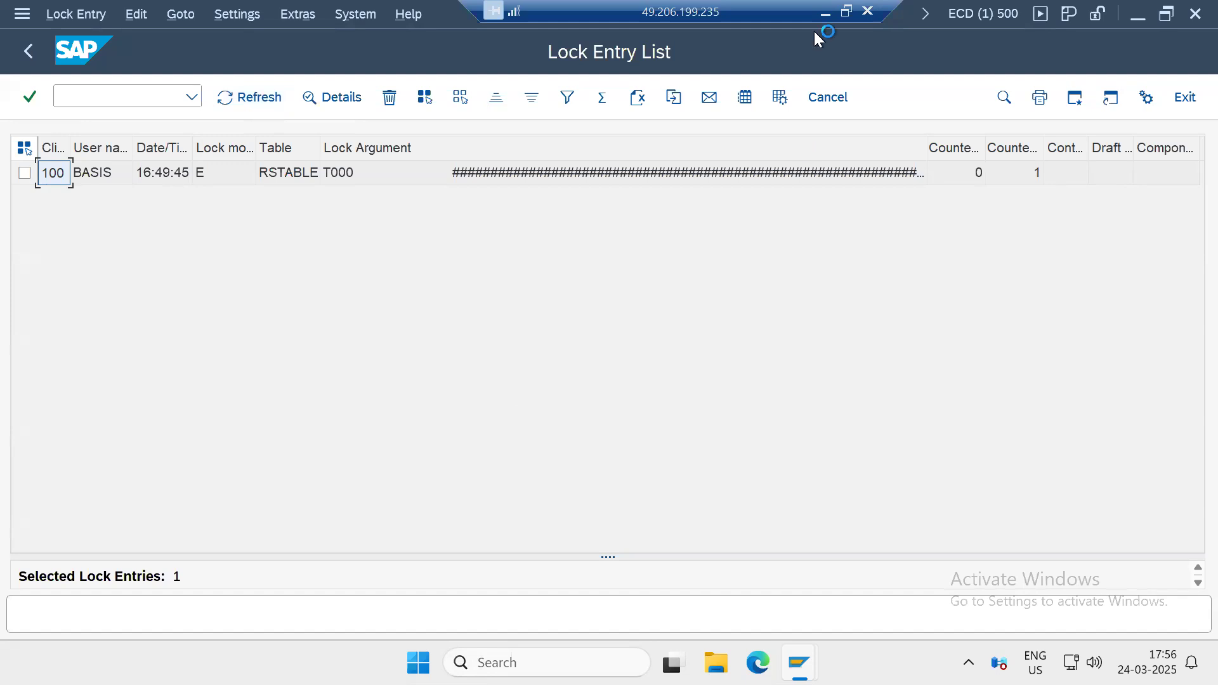
Step: Refresh the lock entry list and go back to SAP Easy Access
{"action": "left_click", "coordinate": [826, 13]}
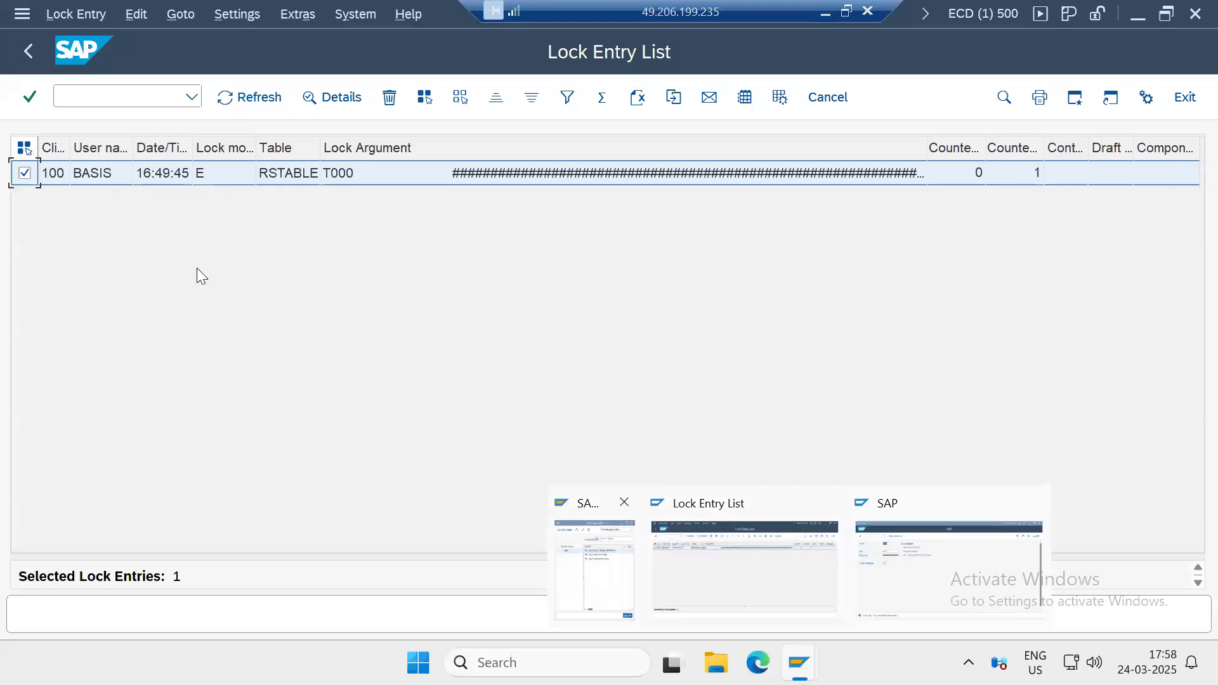
{"action": "left_click", "coordinate": [236, 97]}
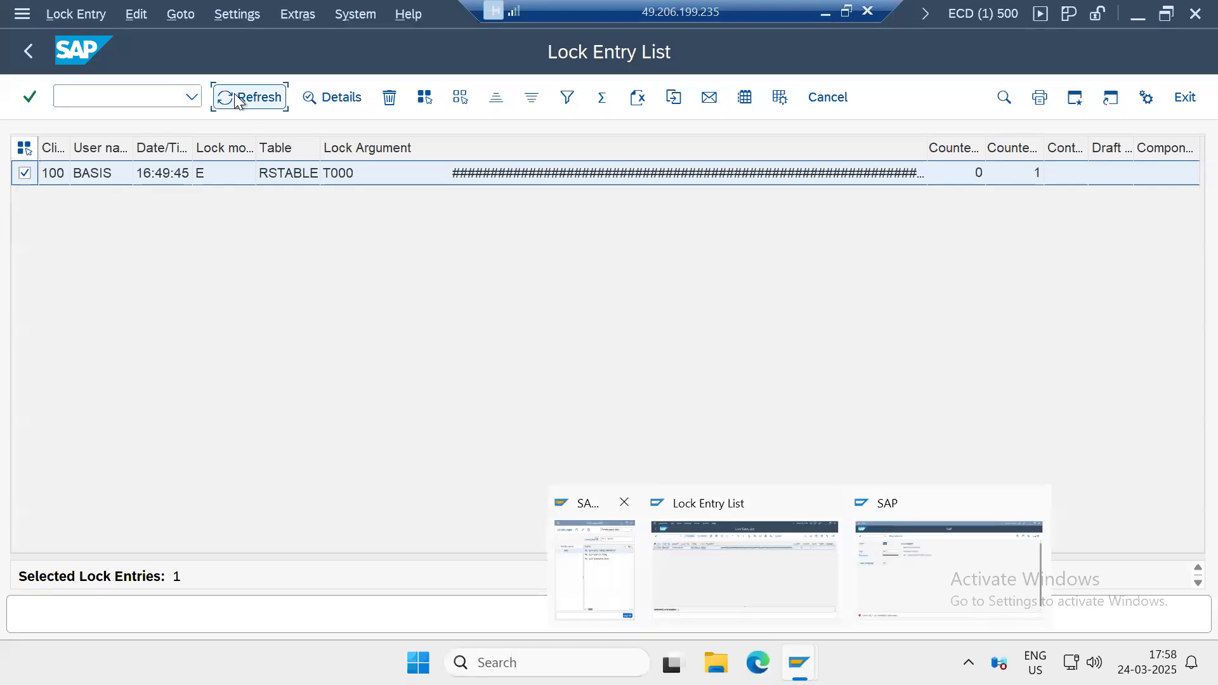
{"action": "left_click", "coordinate": [36, 52]}
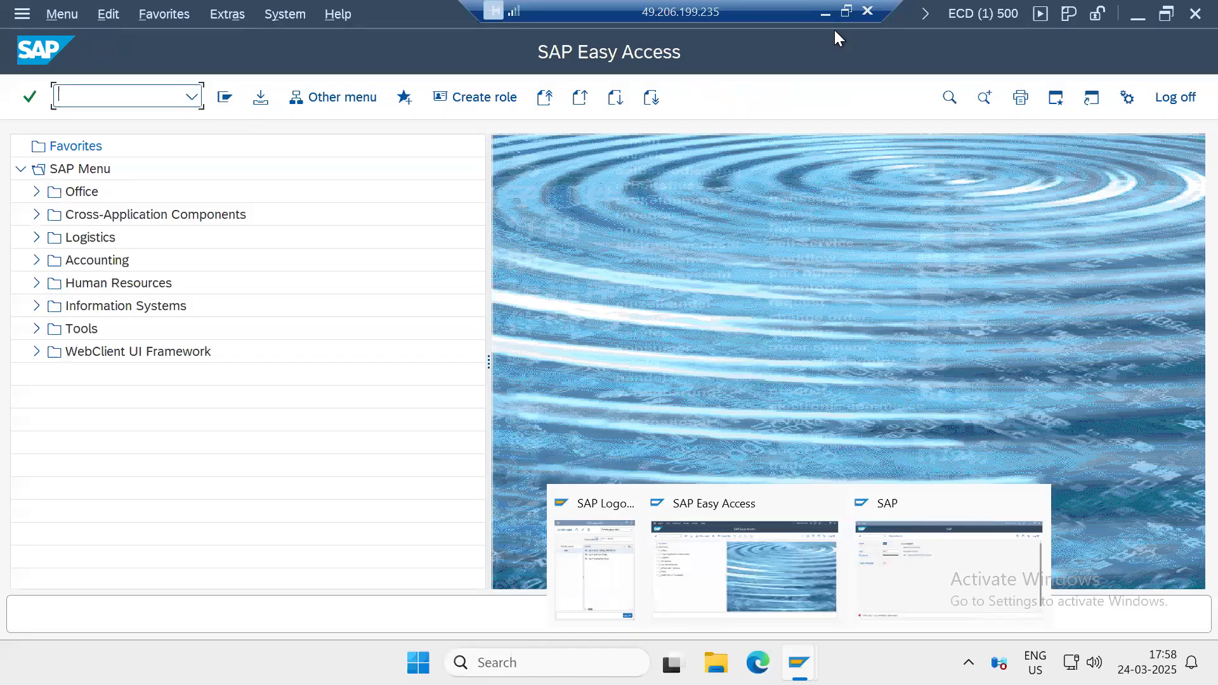
Step: In the Paint drawing, commit the heading and draw two large rectangles side by side to its right, each containing a smaller rectangle
{"action": "left_click", "coordinate": [826, 12]}
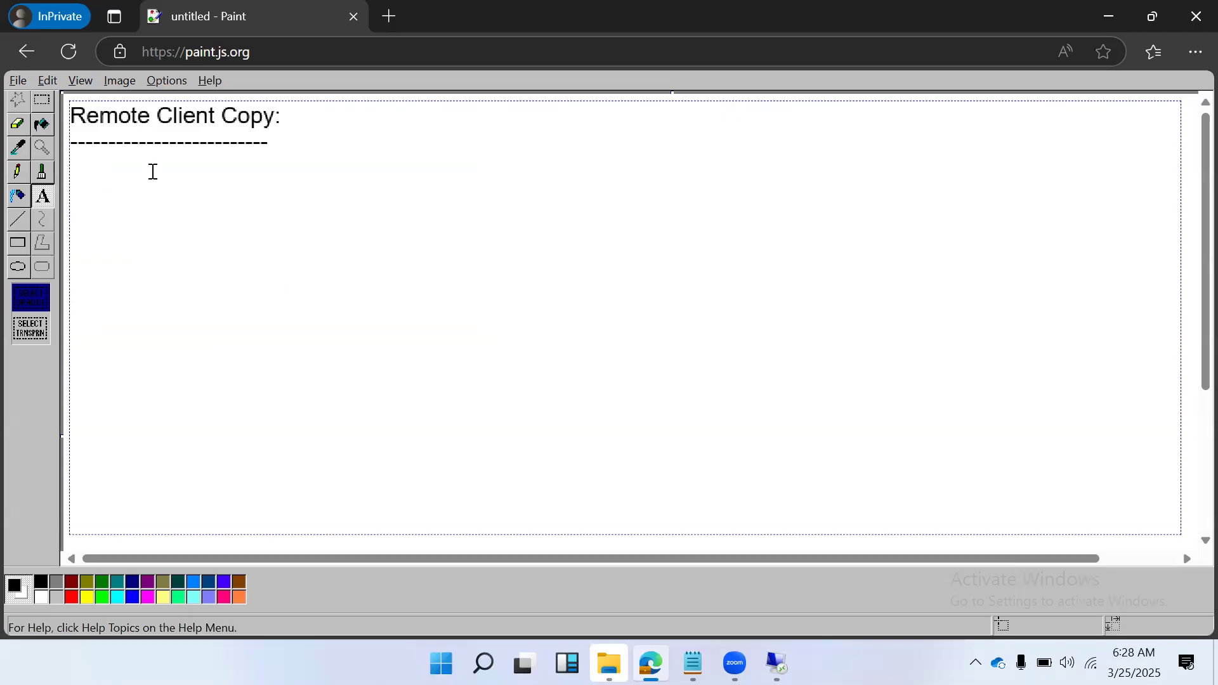
{"action": "left_click_drag", "start_coordinate": [86, 114], "coordinate": [269, 152]}
{"action": "left_click", "coordinate": [269, 159]}
{"action": "left_click", "coordinate": [18, 245]}
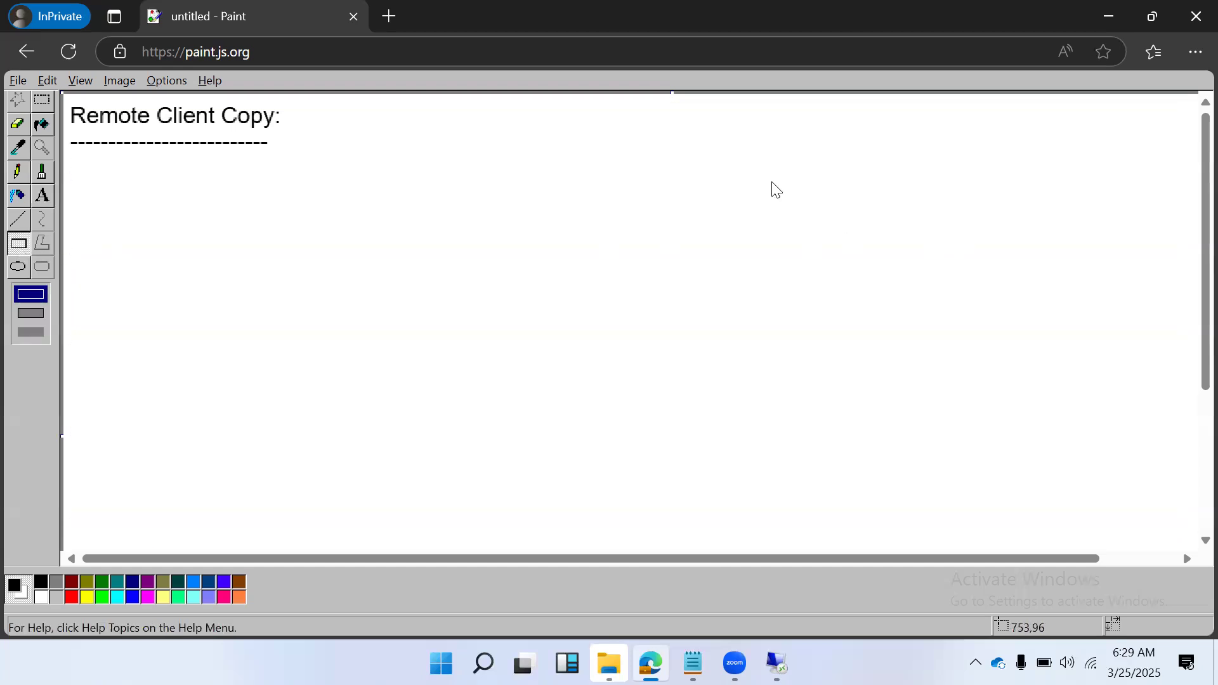
{"action": "left_click_drag", "start_coordinate": [724, 99], "coordinate": [748, 240]}
{"action": "mouse_move", "coordinate": [779, 280]}
{"action": "left_mouse_down"}
{"action": "mouse_move", "coordinate": [843, 313]}
{"action": "mouse_move", "coordinate": [877, 276]}
{"action": "left_mouse_up"}
{"action": "left_click_drag", "start_coordinate": [1031, 139], "coordinate": [1147, 276]}
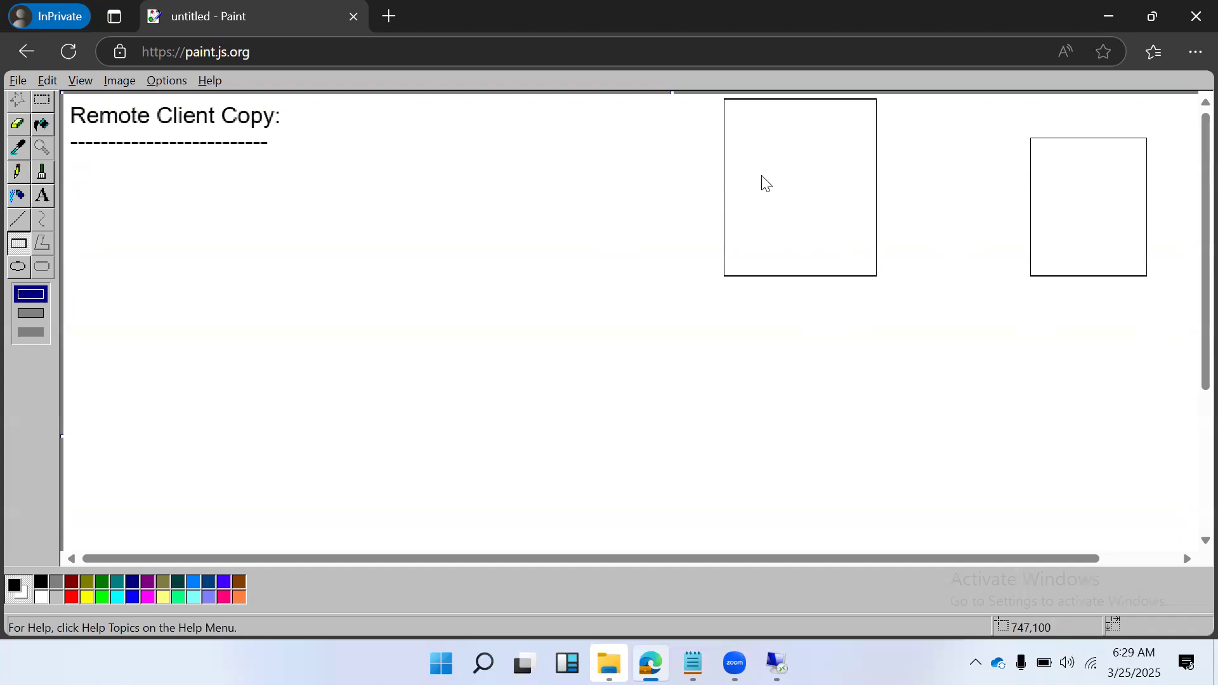
{"action": "left_click_drag", "start_coordinate": [749, 144], "coordinate": [849, 194]}
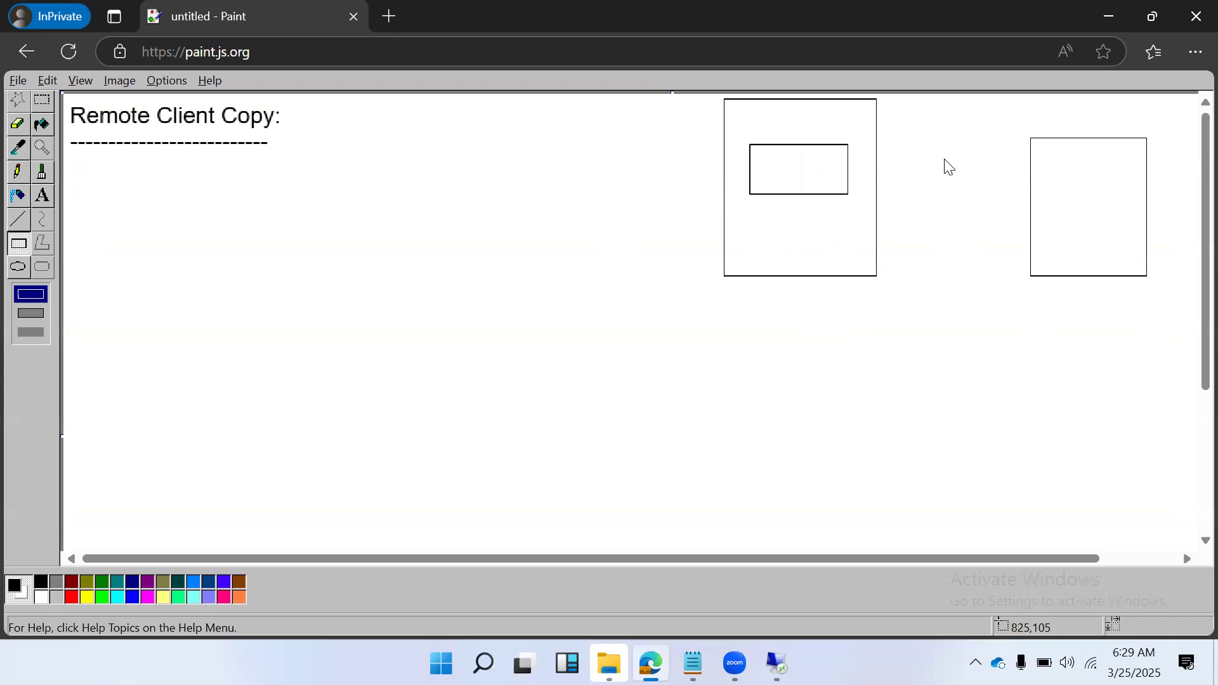
{"action": "left_click_drag", "start_coordinate": [1055, 181], "coordinate": [1125, 225]}
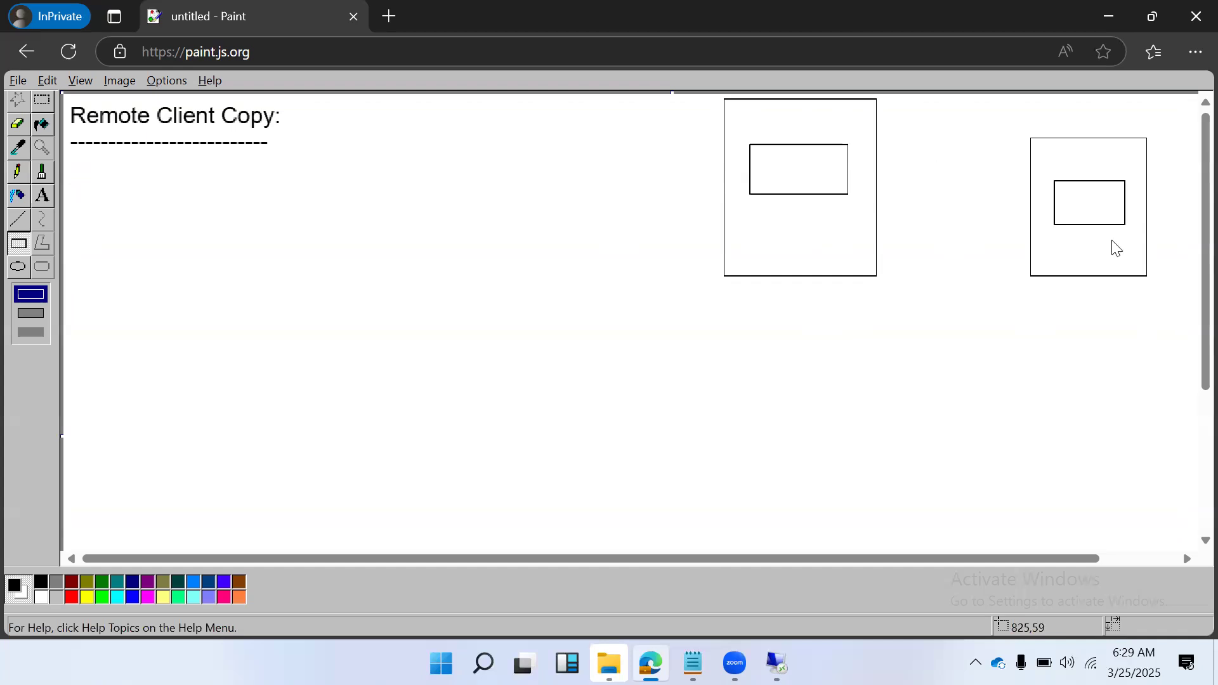
Step: Draw an arrow from the first system's rectangle to the second's and label the inner rectangles 100 and 500
{"action": "left_click", "coordinate": [18, 220]}
{"action": "left_click_drag", "start_coordinate": [866, 165], "coordinate": [1044, 192]}
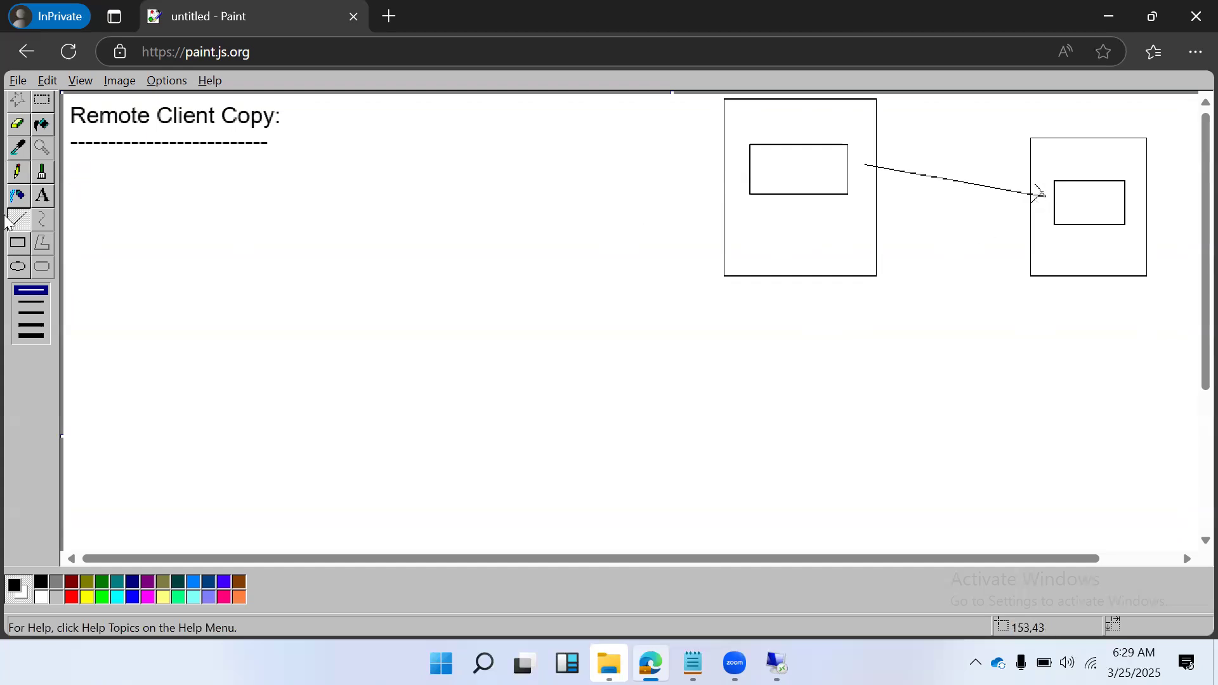
{"action": "left_click", "coordinate": [44, 197]}
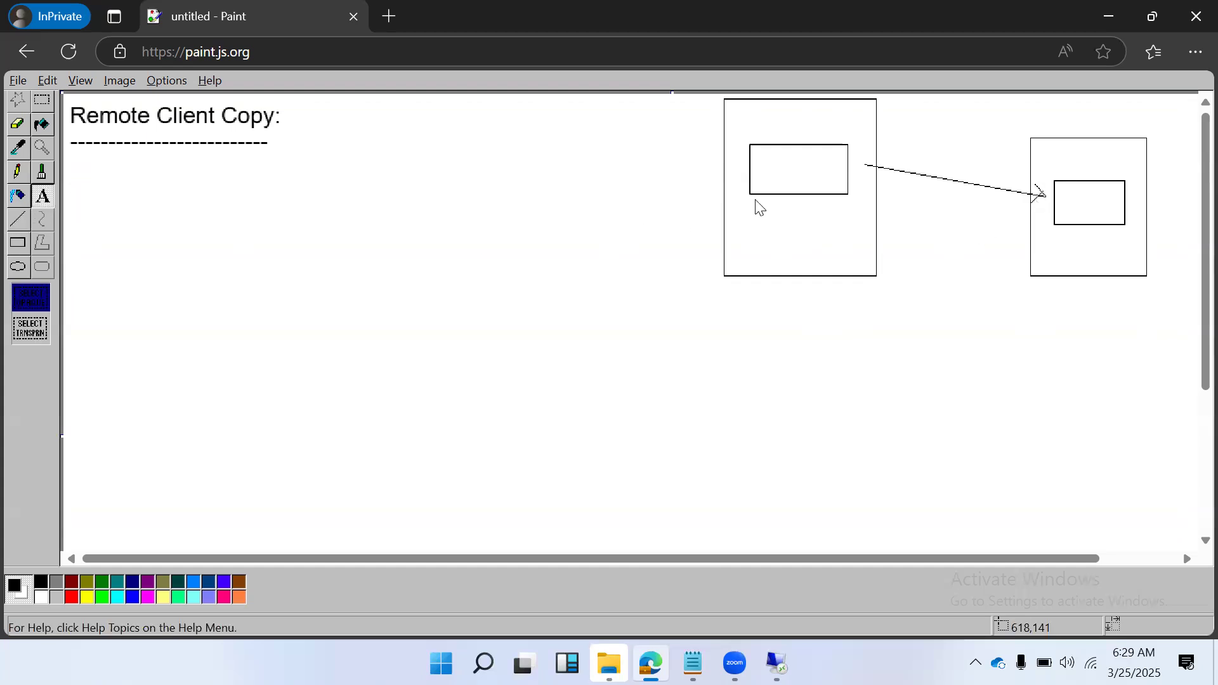
{"action": "left_click_drag", "start_coordinate": [763, 154], "coordinate": [818, 187]}
{"action": "type", "text": "100"}
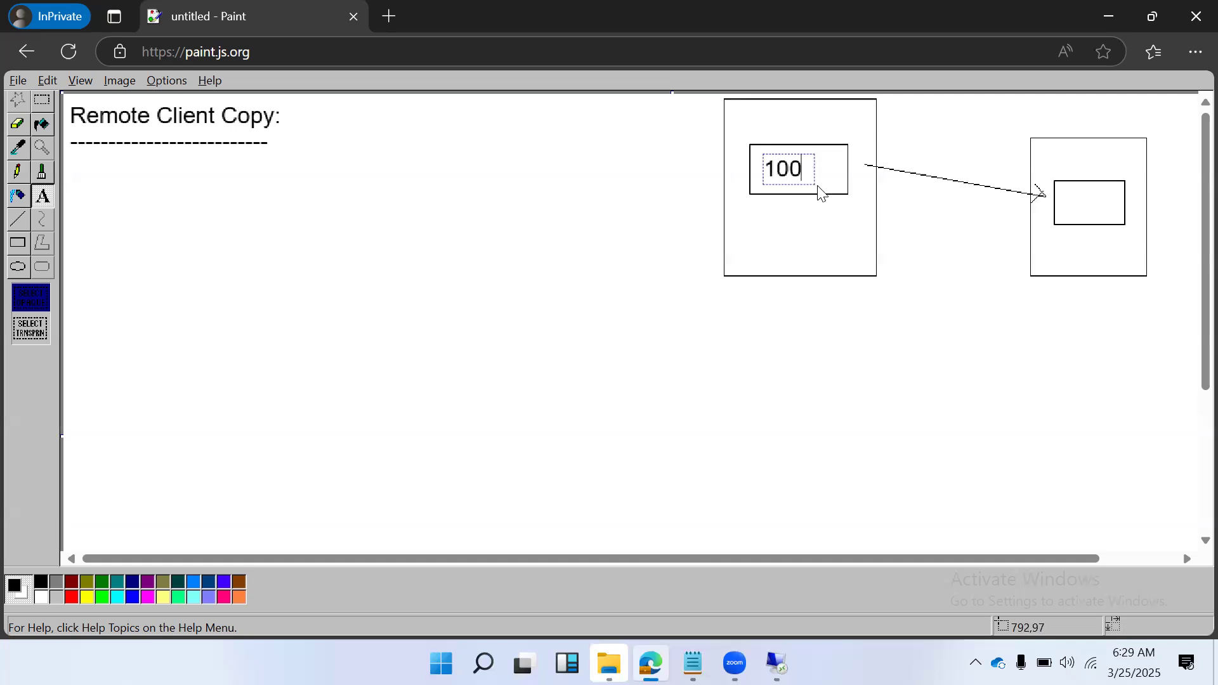
{"action": "left_click_drag", "start_coordinate": [1064, 189], "coordinate": [1112, 223]}
{"action": "type", "text": "500"}
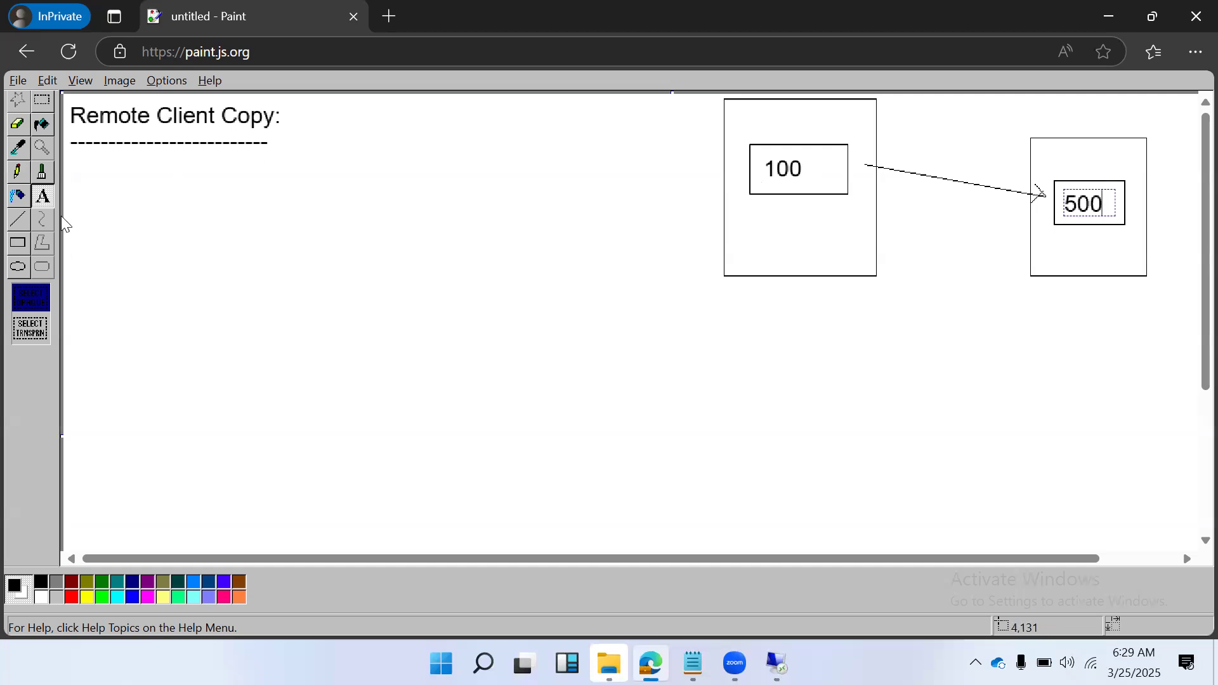
Step: Label the large rectangle containing 100 as Source and the one containing 500 as TGT
{"action": "left_click", "coordinate": [43, 196]}
{"action": "left_click_drag", "start_coordinate": [737, 237], "coordinate": [853, 269]}
{"action": "type", "text": "Source"}
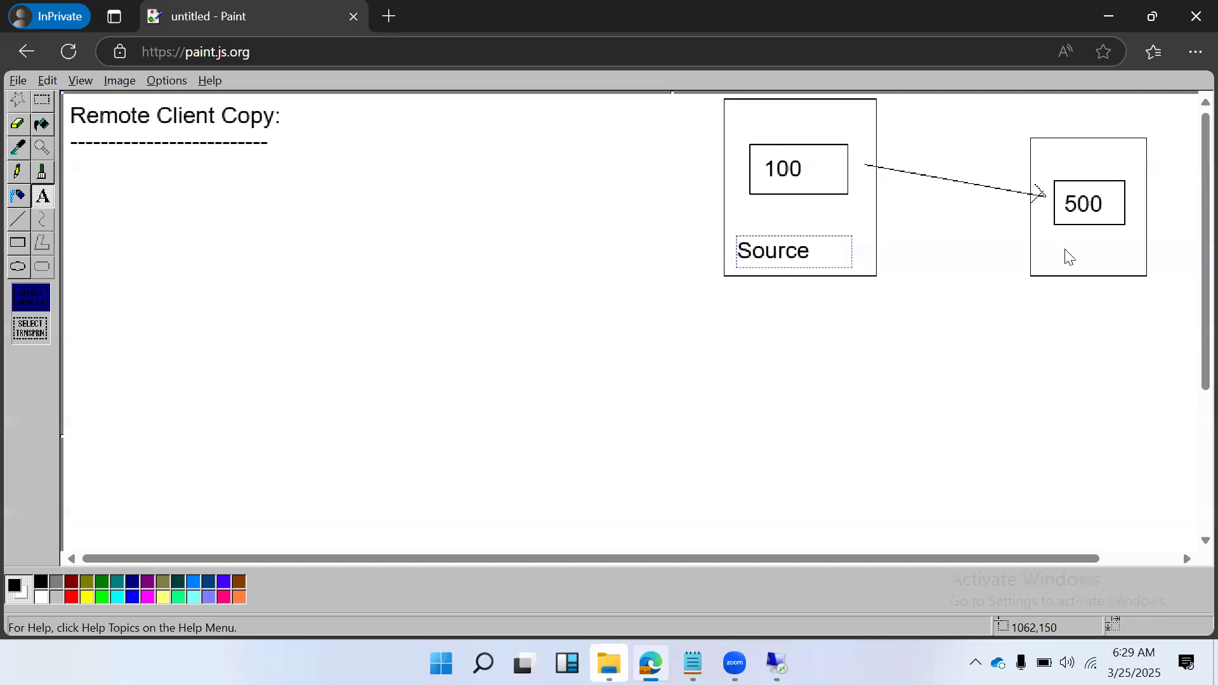
{"action": "left_click_drag", "start_coordinate": [1042, 239], "coordinate": [1138, 274]}
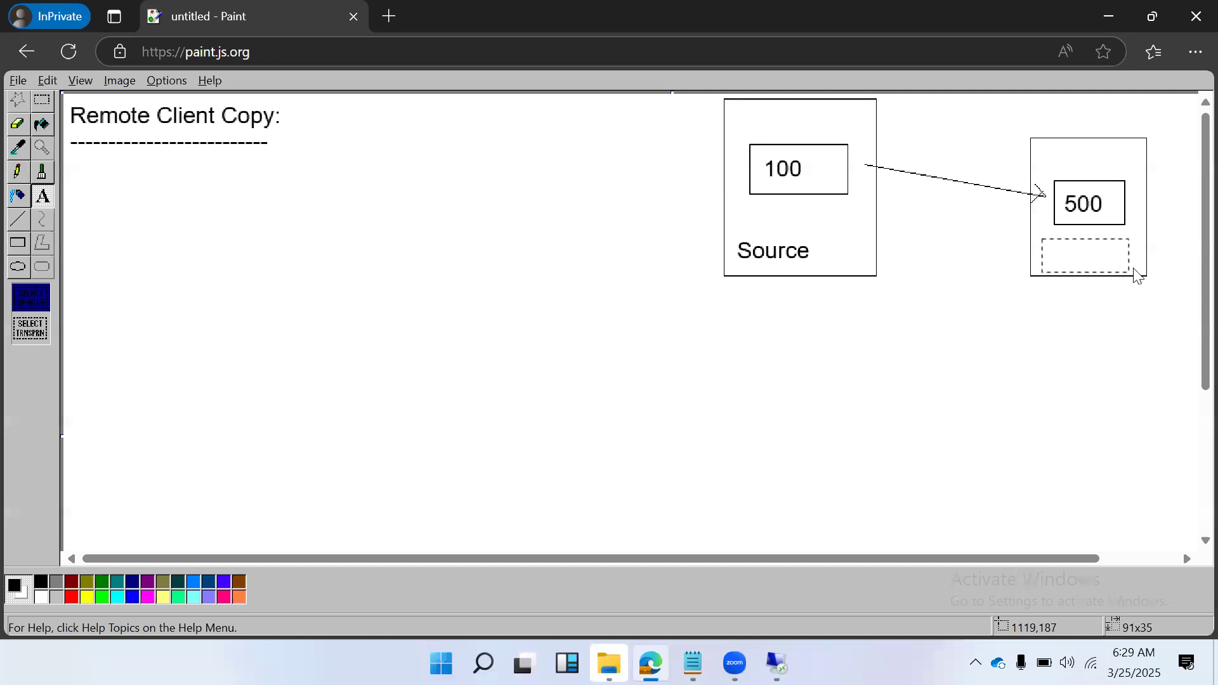
{"action": "type", "text": "TGT"}
{"action": "left_click", "coordinate": [1099, 340]}
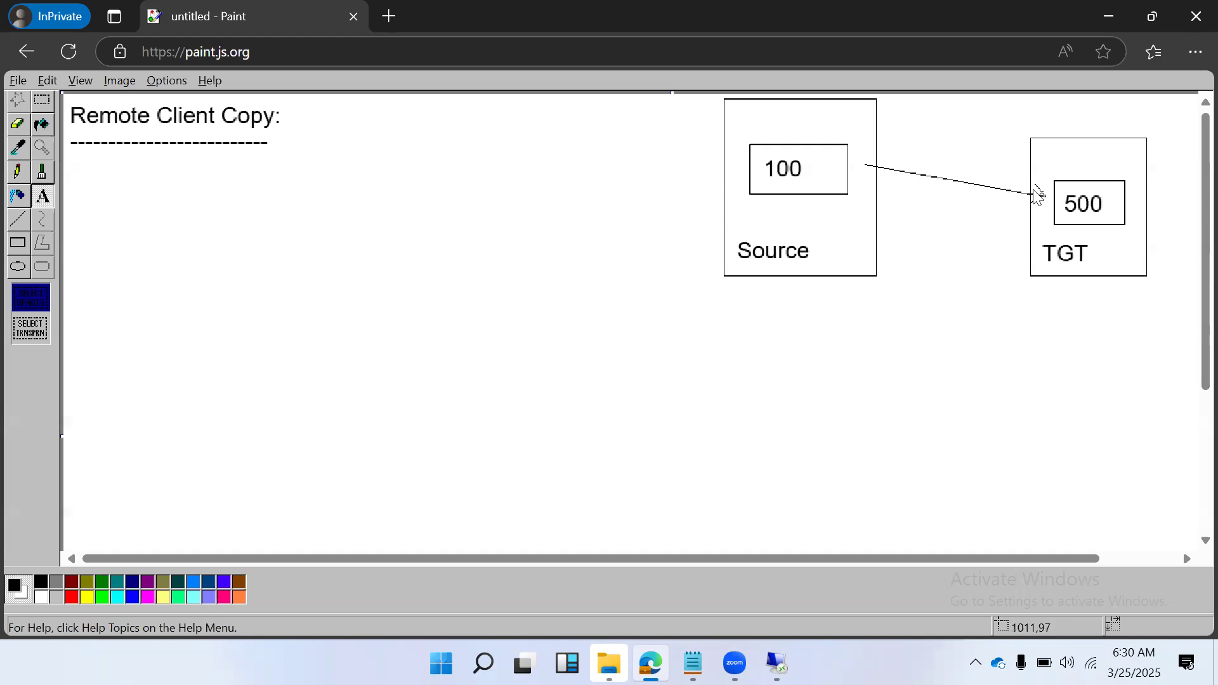
{"action": "left_click_drag", "start_coordinate": [843, 207], "coordinate": [847, 208]}
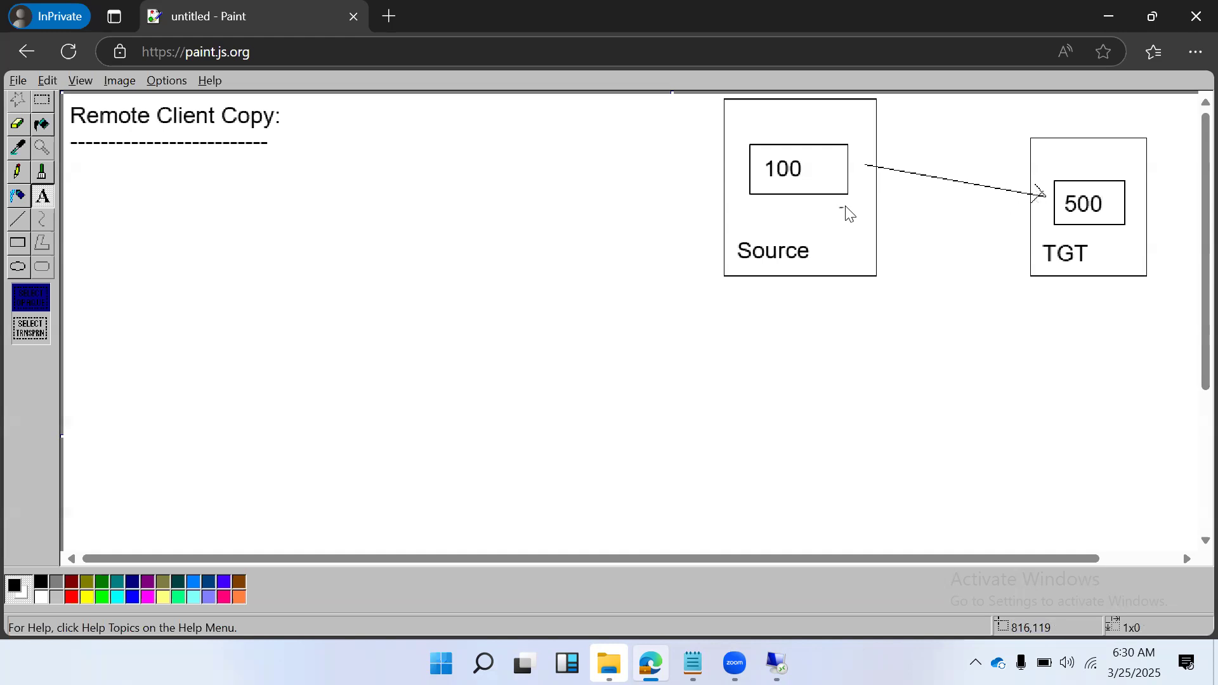
{"action": "left_click", "coordinate": [1040, 211]}
{"action": "left_click_drag", "start_coordinate": [871, 166], "coordinate": [912, 173]}
{"action": "left_click", "coordinate": [860, 168]}
{"action": "left_click_drag", "start_coordinate": [765, 206], "coordinate": [797, 222]}
Step: Add the note "RFC-SM59 -" with a dashed underline below the Remote Client Copy heading and commit the text
{"action": "left_click_drag", "start_coordinate": [74, 153], "coordinate": [717, 532]}
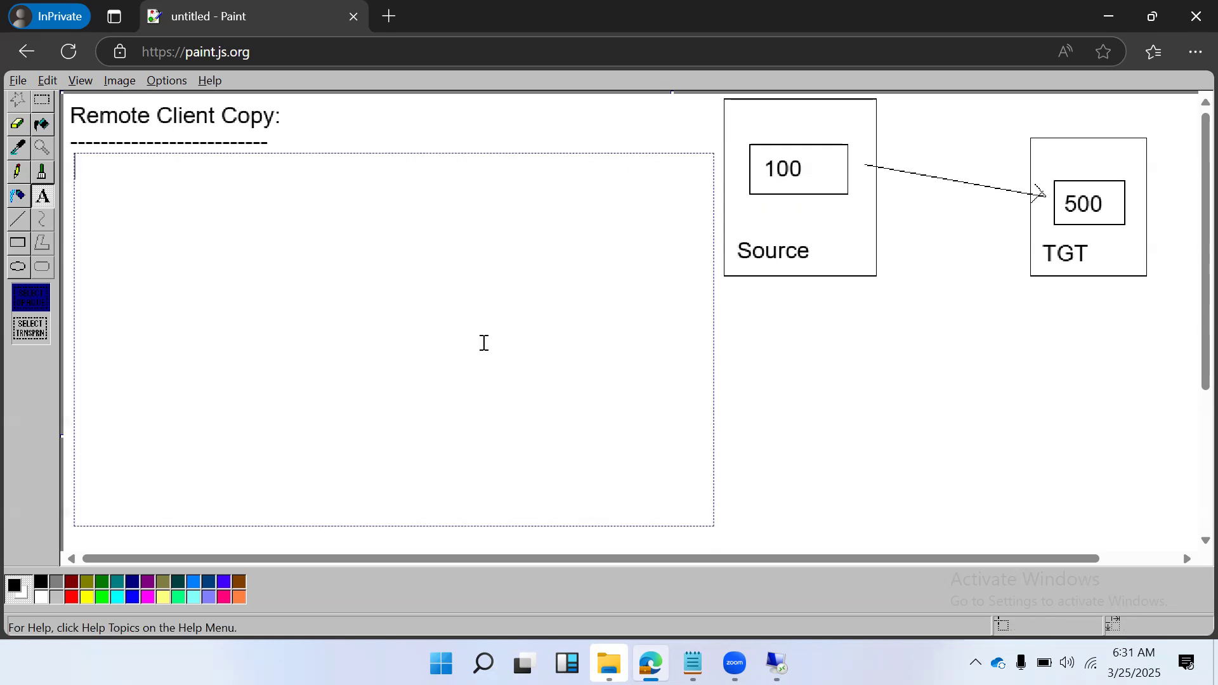
{"action": "type", "text": "RFC-SM59 -"}
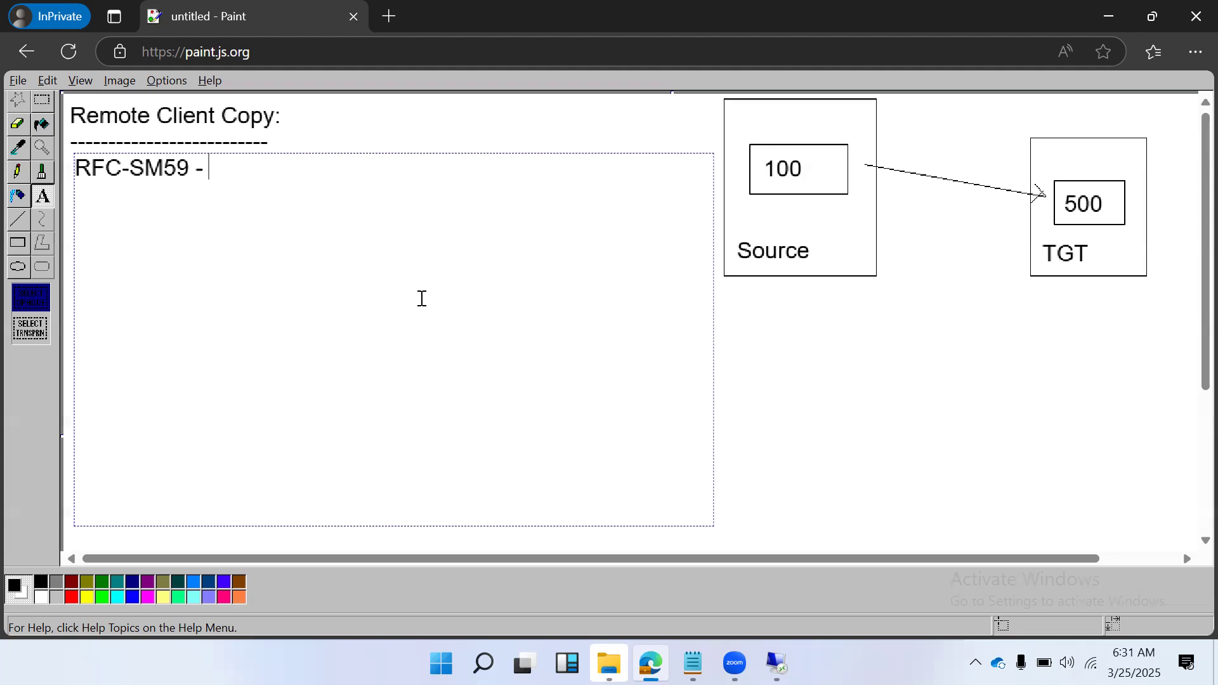
{"action": "key", "text": "Return"}
{"action": "key", "text": "Return"}
{"action": "key", "text": "BackSpace"}
{"action": "type", "text": "---------------"}
{"action": "key", "text": "Return"}
{"action": "left_click_drag", "start_coordinate": [866, 164], "coordinate": [889, 147]}
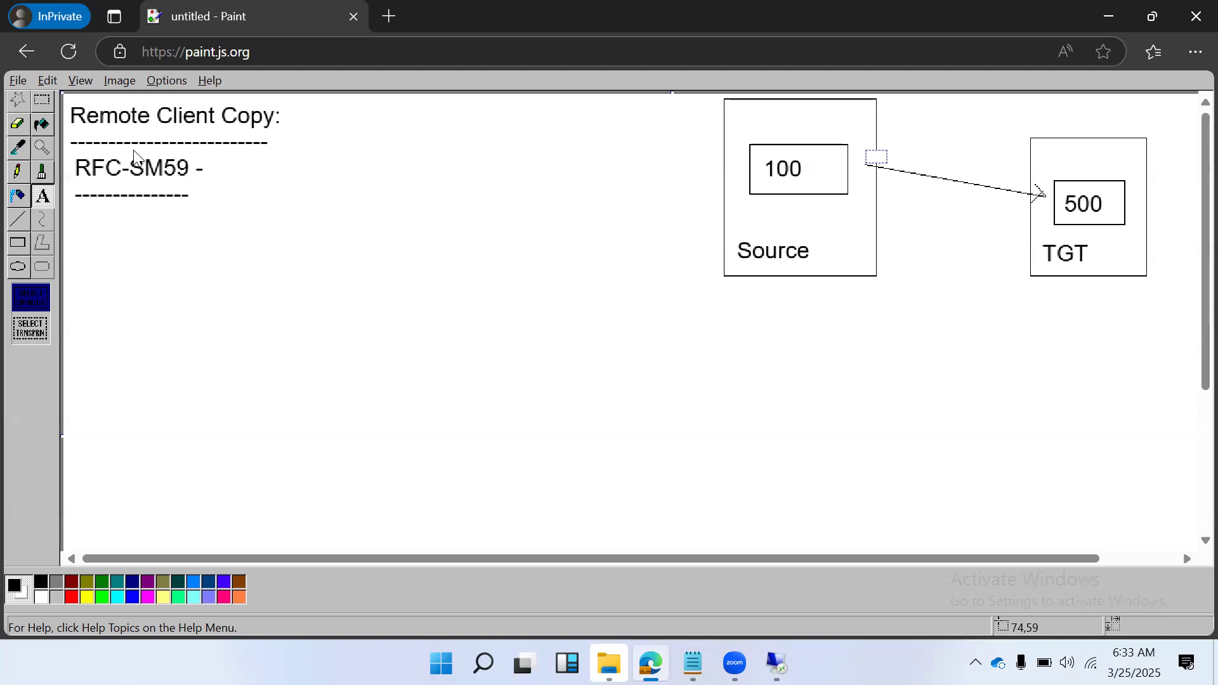
{"action": "left_click_drag", "start_coordinate": [77, 199], "coordinate": [560, 216]}
{"action": "left_click_drag", "start_coordinate": [687, 235], "coordinate": [713, 544]}
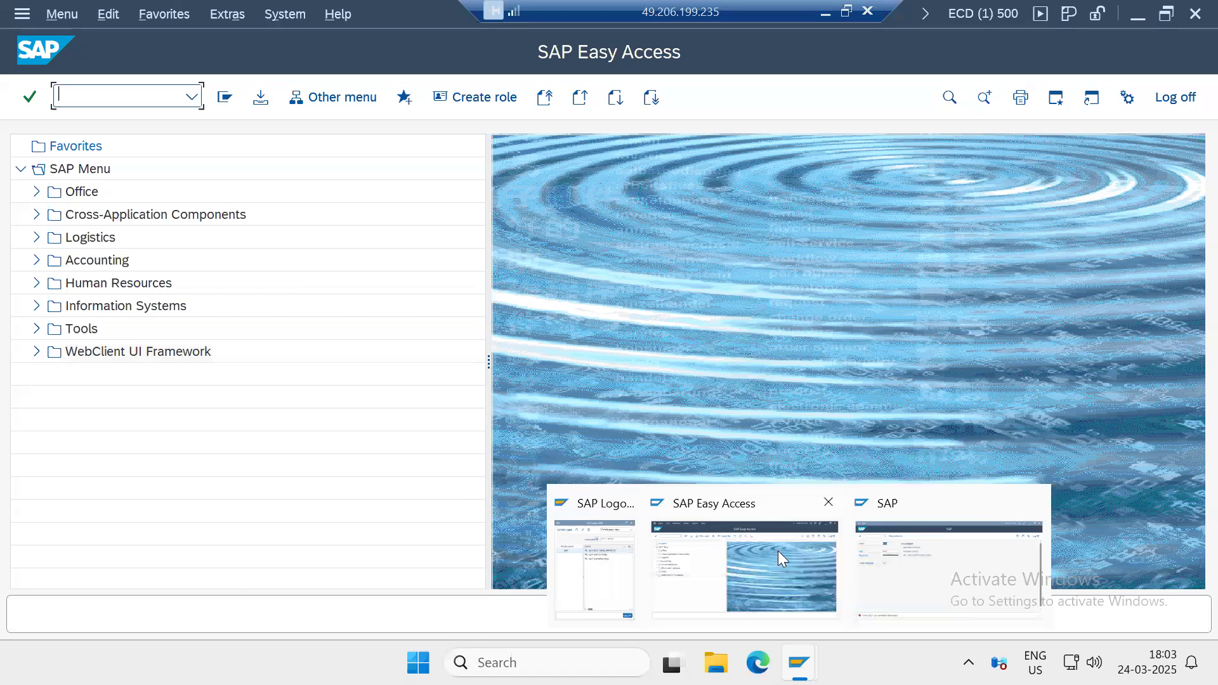
Step: Switch to SAP Easy Access, run transaction SM59 and start creating a destination under ABAP Connections
{"action": "left_click", "coordinate": [765, 548]}
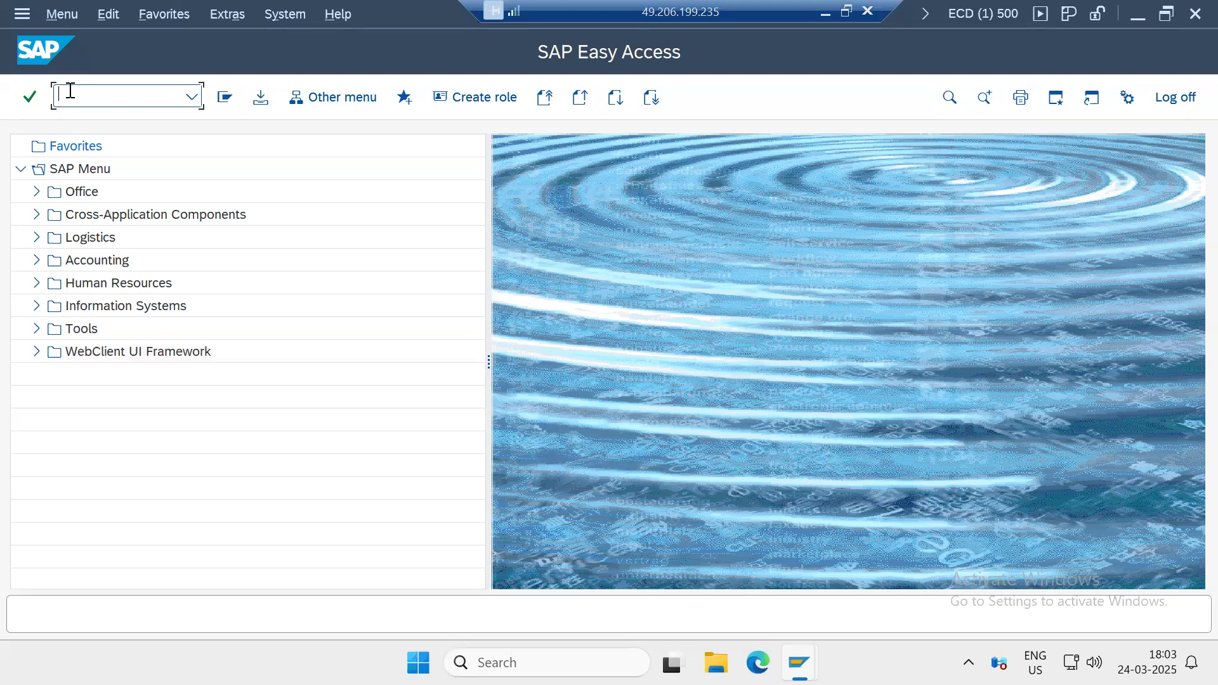
{"action": "type", "text": "sm59"}
{"action": "key", "text": "Return"}
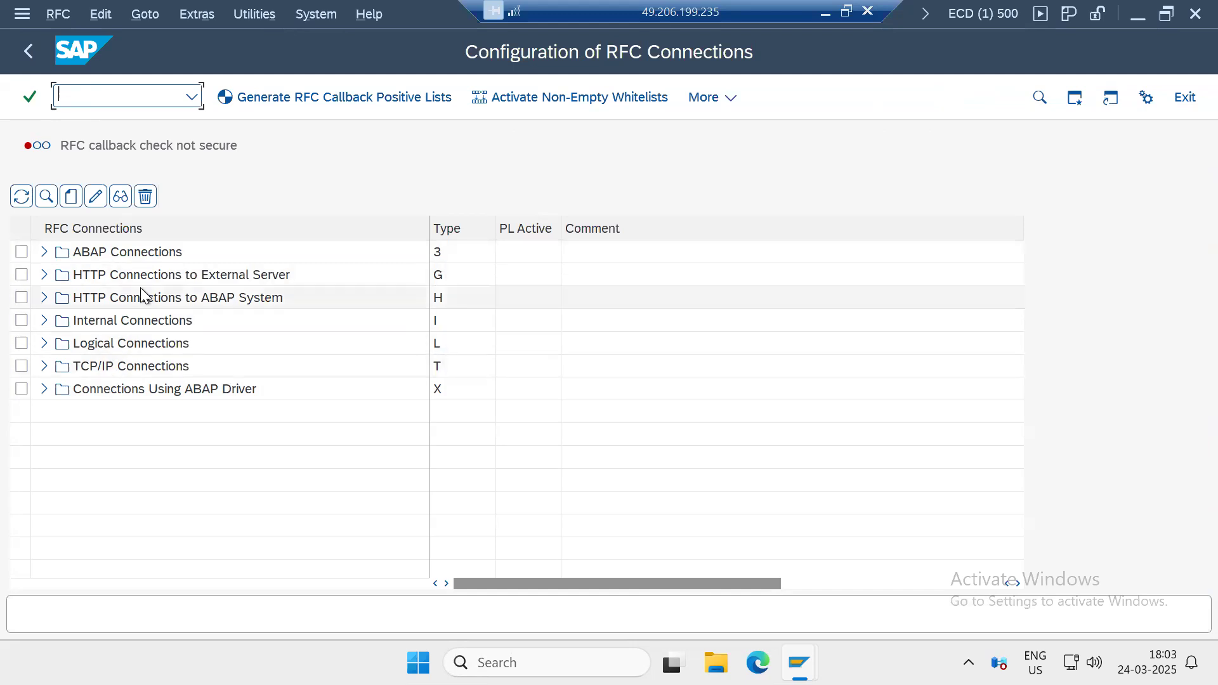
{"action": "left_click", "coordinate": [132, 252]}
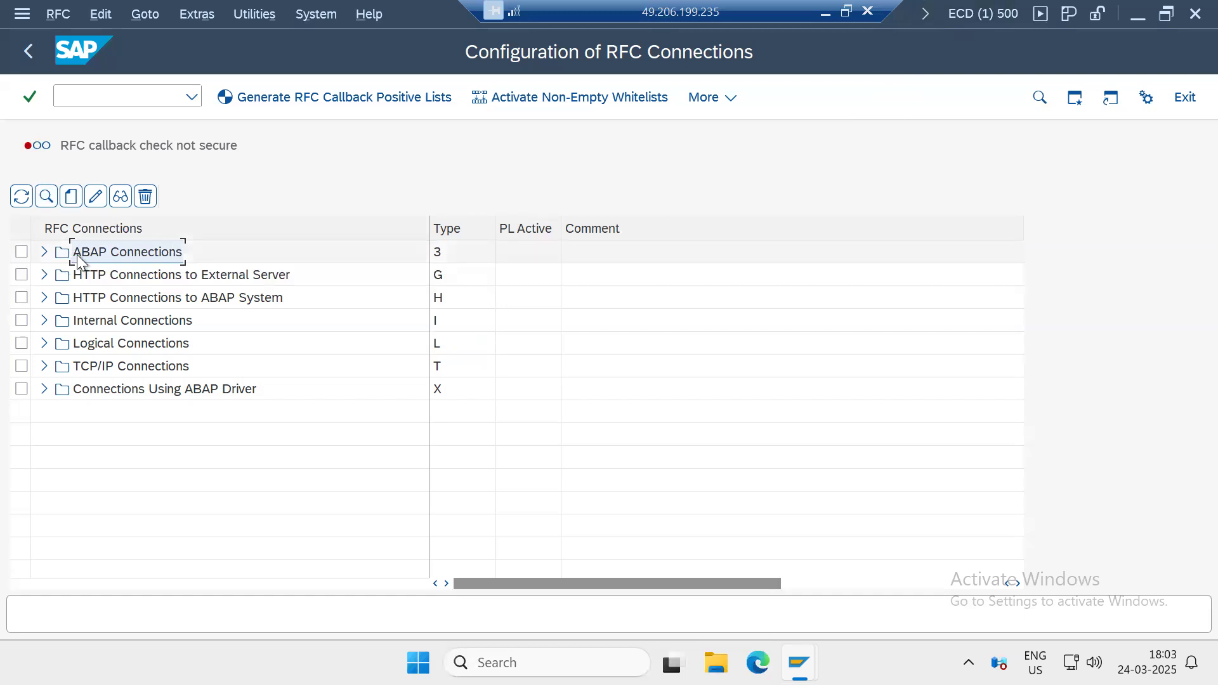
{"action": "left_click", "coordinate": [70, 197]}
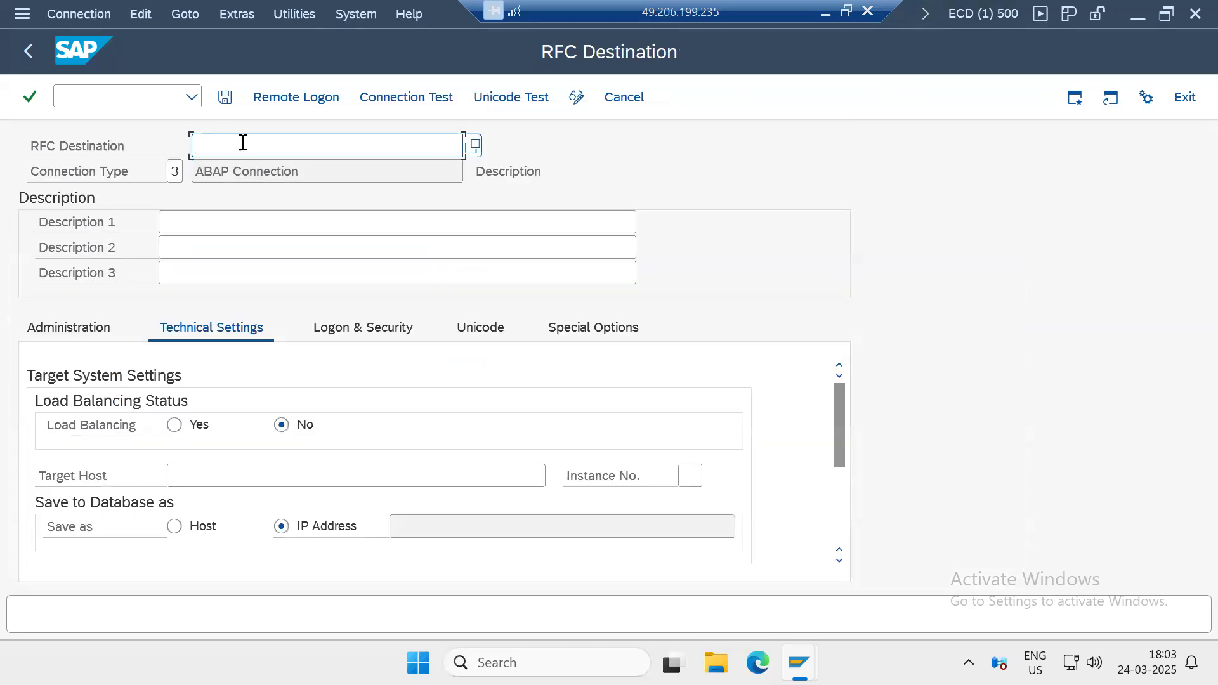
Step: Enter NW1001 as the RFC destination name and first description, with target host kponline1 and instance number 00
{"action": "type", "text": "NW1001"}
{"action": "double_click", "coordinate": [263, 146]}
{"action": "key", "text": "ctrl+c"}
{"action": "left_click", "coordinate": [220, 222]}
{"action": "key", "text": "ctrl+v"}
{"action": "left_click", "coordinate": [195, 475]}
{"action": "type", "text": "kponline1"}
{"action": "key", "text": "Tab"}
{"action": "type", "text": "00"}
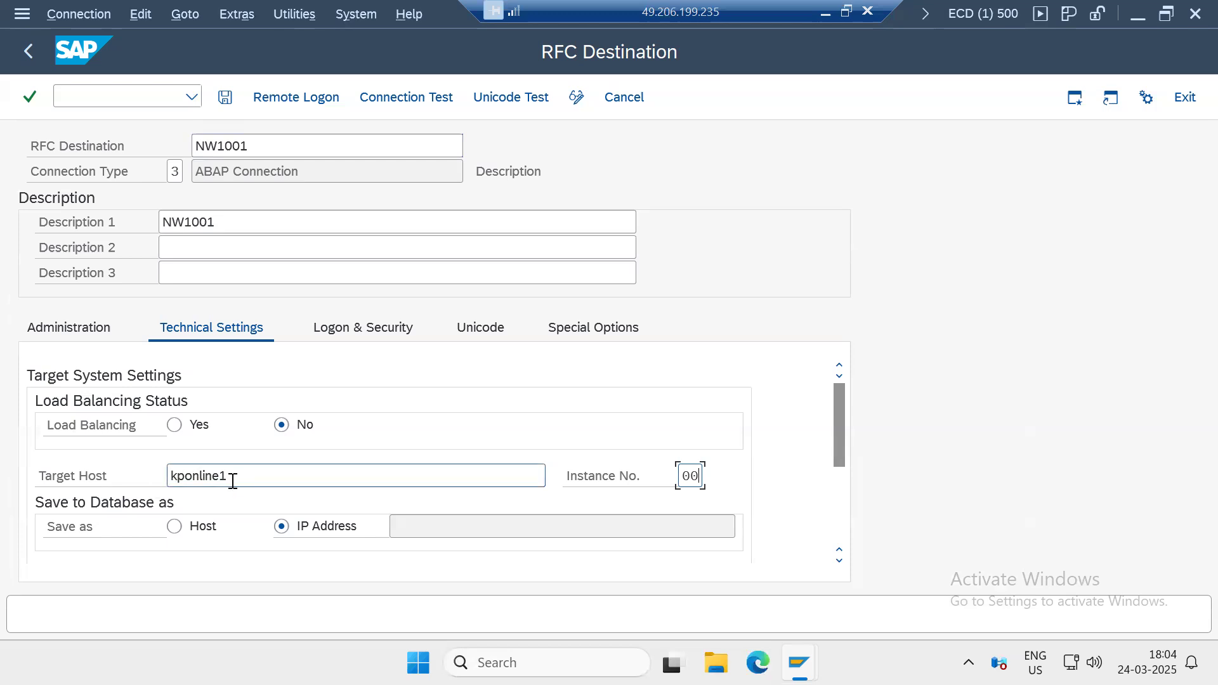
Step: Save the RFC destination, run its connection test and return to the destination settings
{"action": "left_click", "coordinate": [336, 328]}
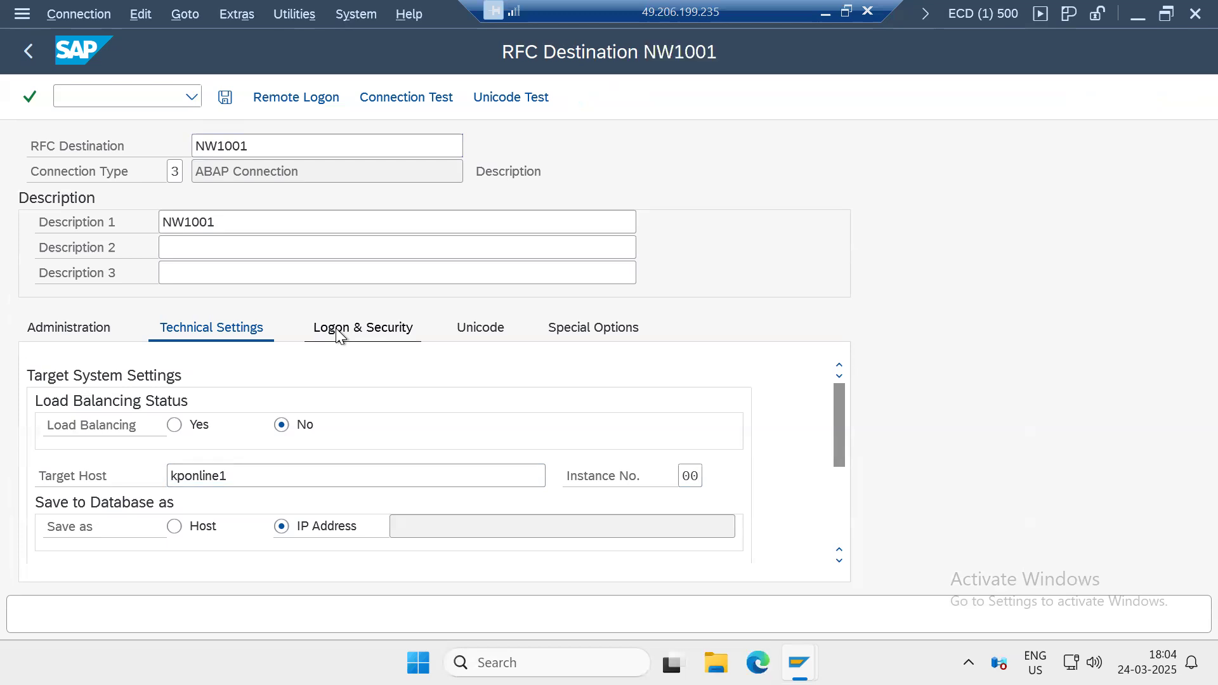
{"action": "left_click", "coordinate": [227, 327]}
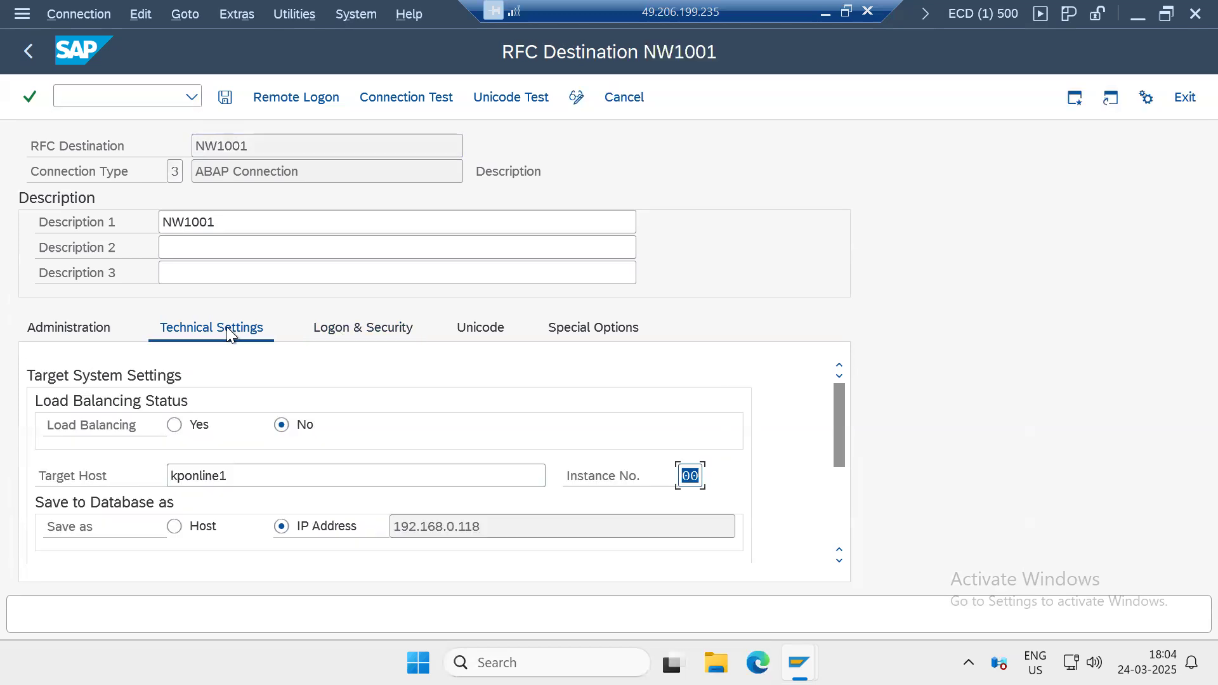
{"action": "left_click", "coordinate": [224, 97]}
{"action": "left_click", "coordinate": [386, 95]}
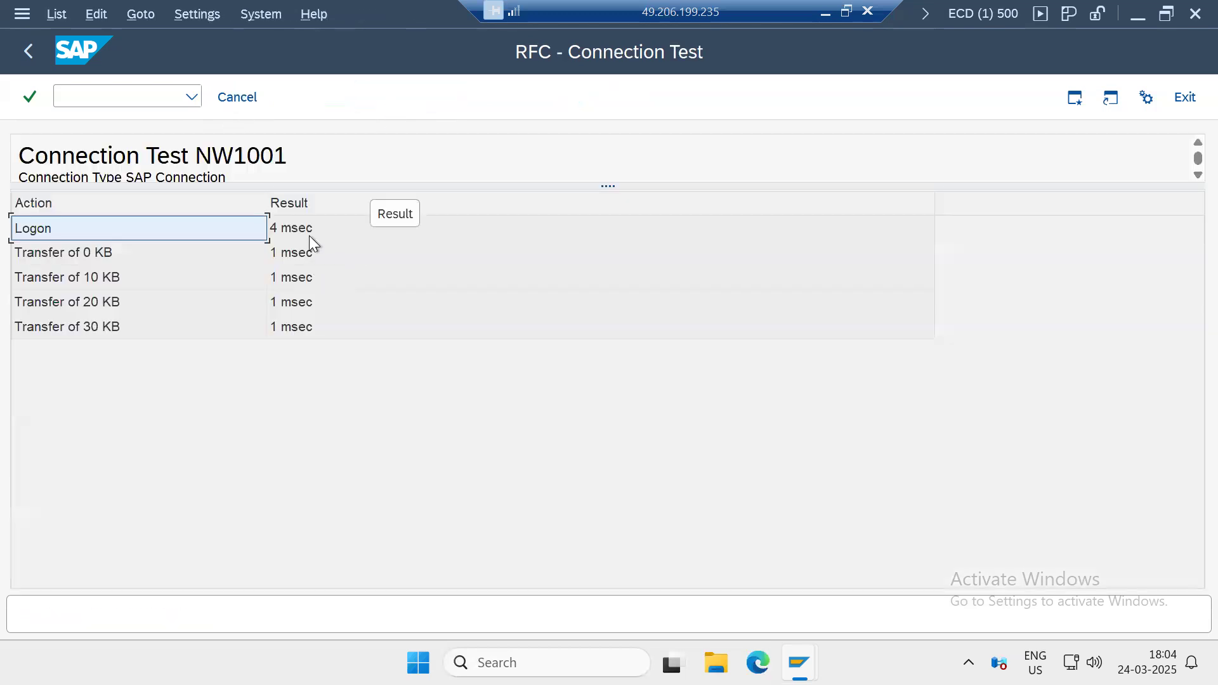
{"action": "left_click", "coordinate": [30, 52]}
Step: Set the target host to kponline, save the destination and try a remote logon
{"action": "left_click", "coordinate": [239, 484]}
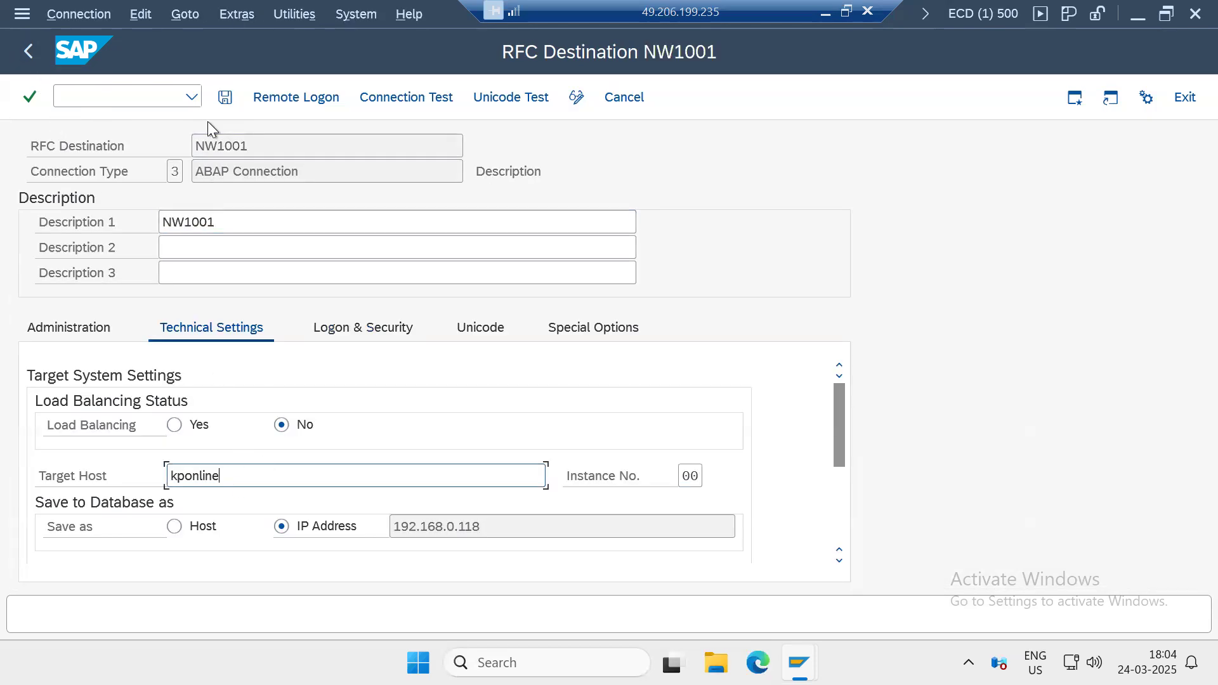
{"action": "left_click", "coordinate": [224, 108]}
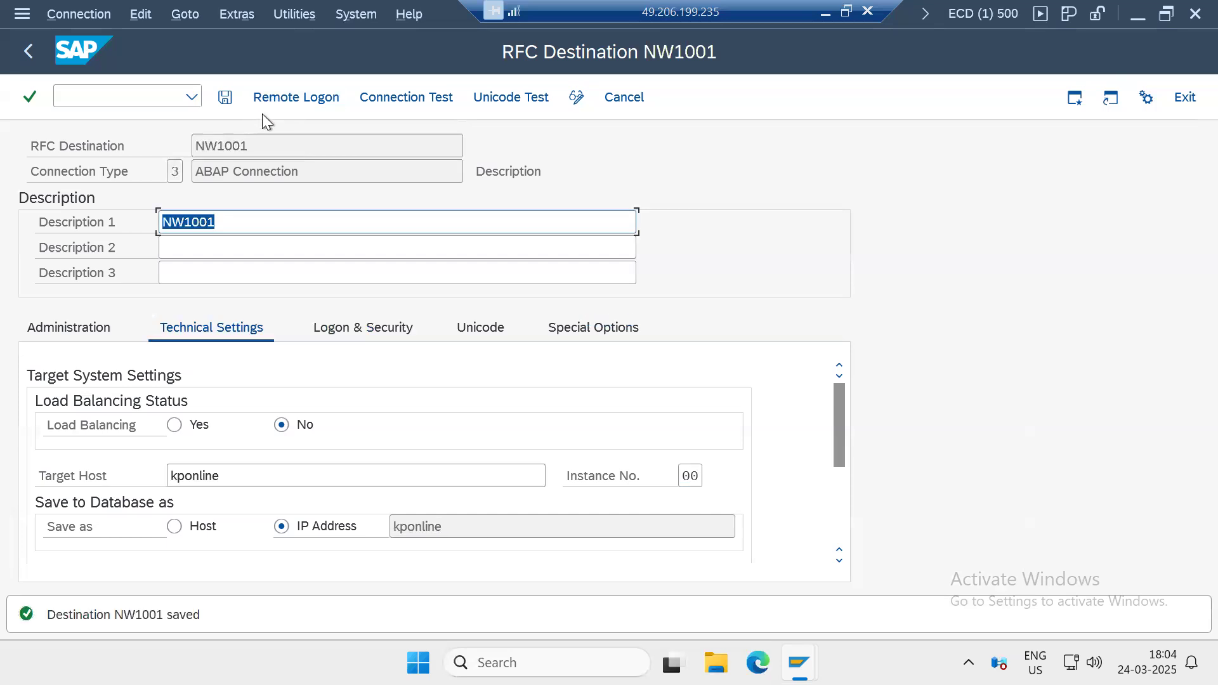
{"action": "left_click", "coordinate": [292, 106]}
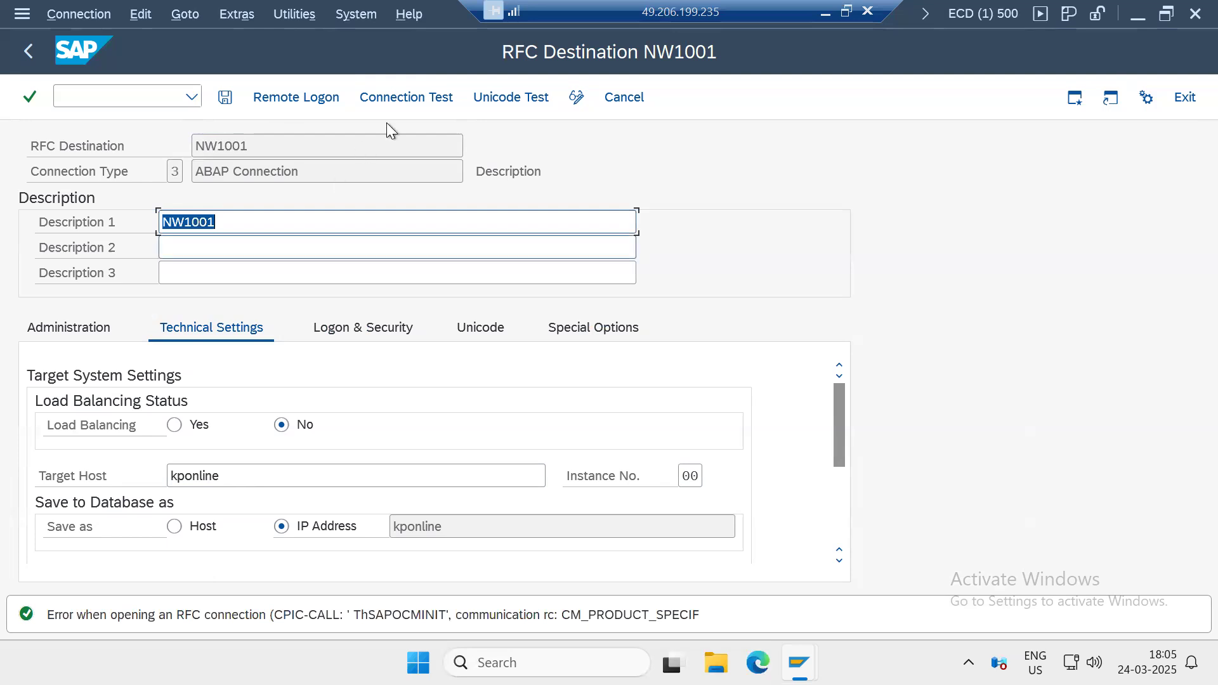
Step: Run the connection test with host kponline, examine the hostname error details and return to the destination
{"action": "left_click", "coordinate": [394, 94]}
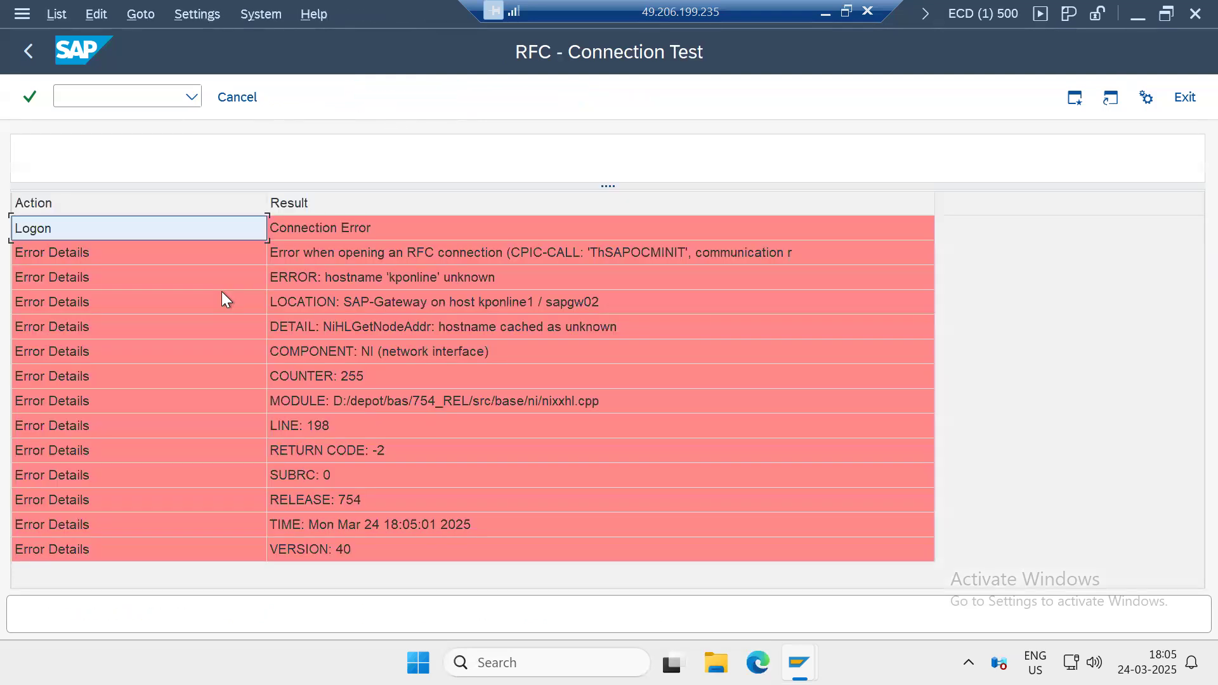
{"action": "left_click", "coordinate": [386, 279]}
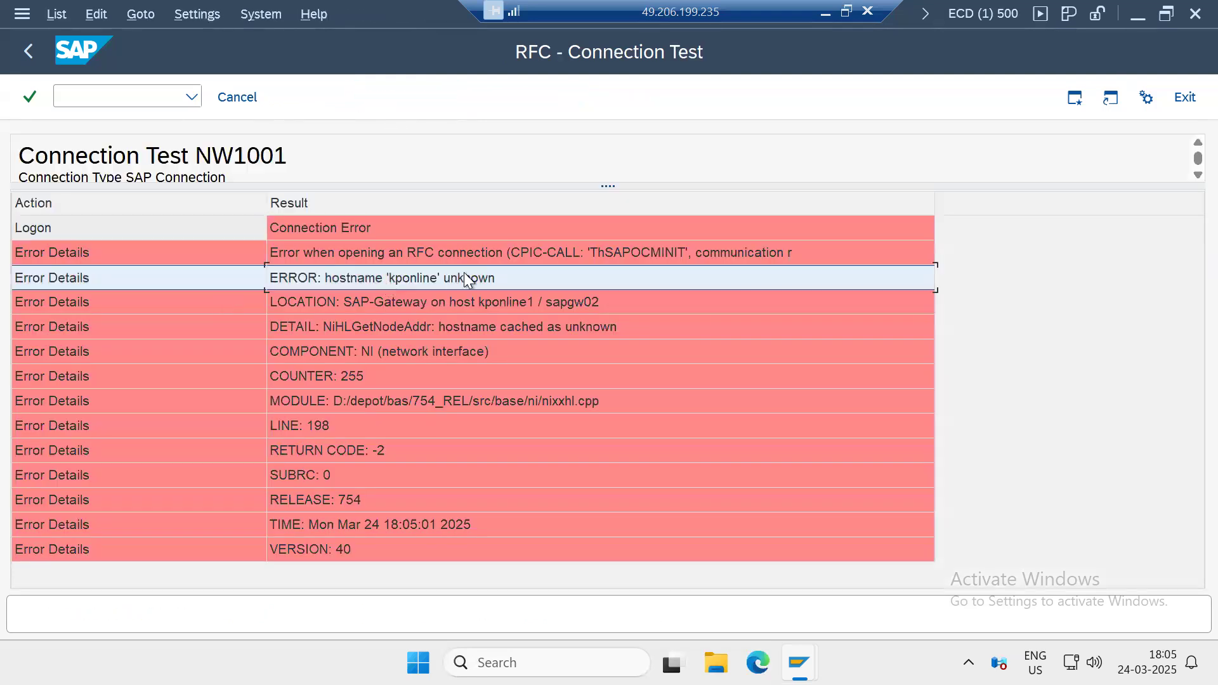
{"action": "left_click", "coordinate": [476, 327]}
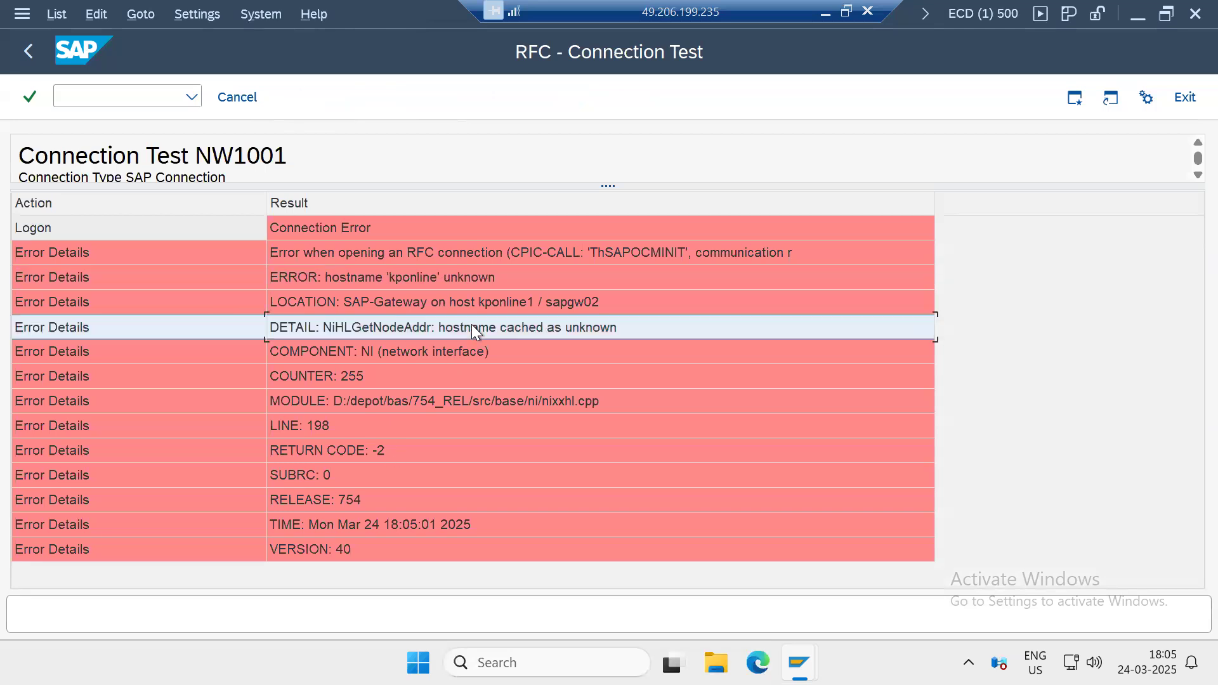
{"action": "left_click", "coordinate": [488, 277]}
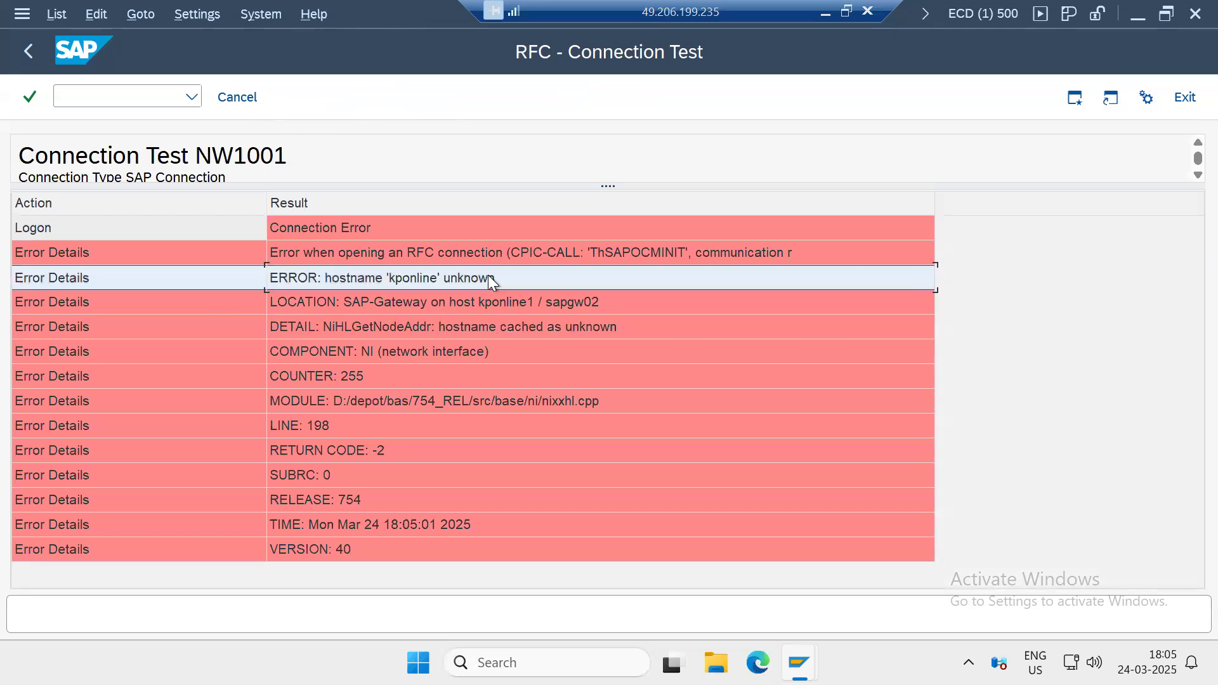
{"action": "left_click", "coordinate": [29, 53]}
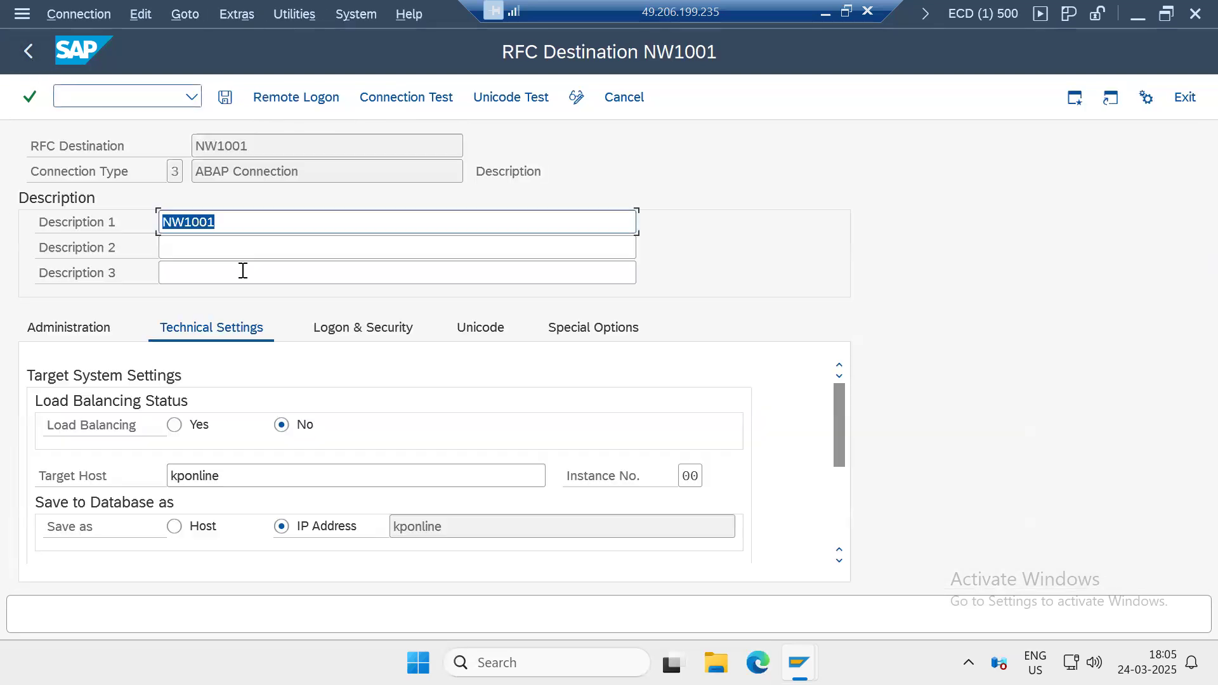
Step: Set the target host back to kponline1, save the destination and repeat the connection test
{"action": "left_click", "coordinate": [245, 473]}
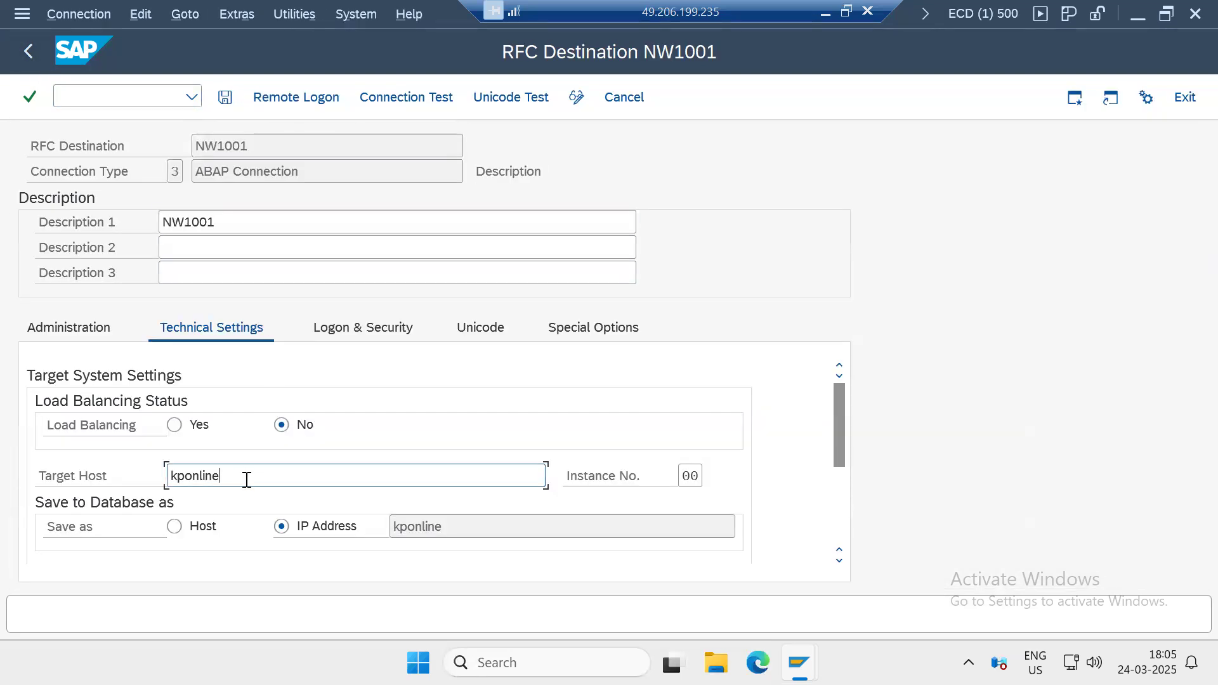
{"action": "type", "text": "1"}
{"action": "left_click", "coordinate": [234, 97]}
{"action": "left_click", "coordinate": [382, 97]}
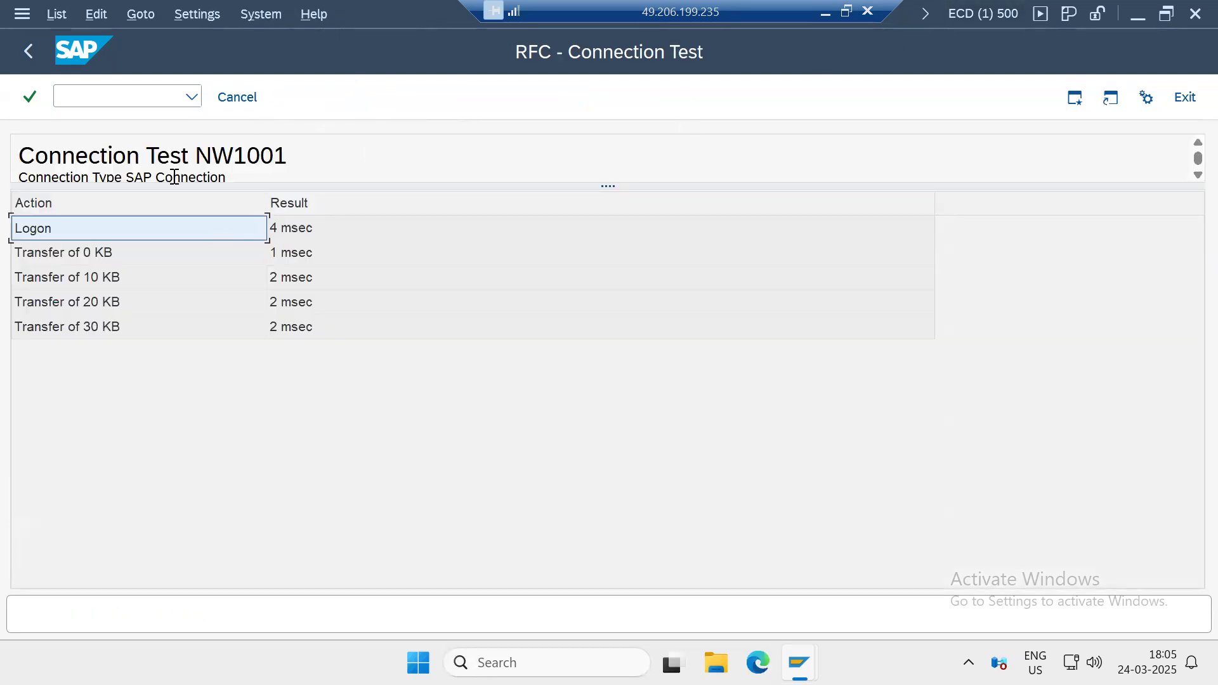
{"action": "left_click_drag", "start_coordinate": [197, 155], "coordinate": [234, 179]}
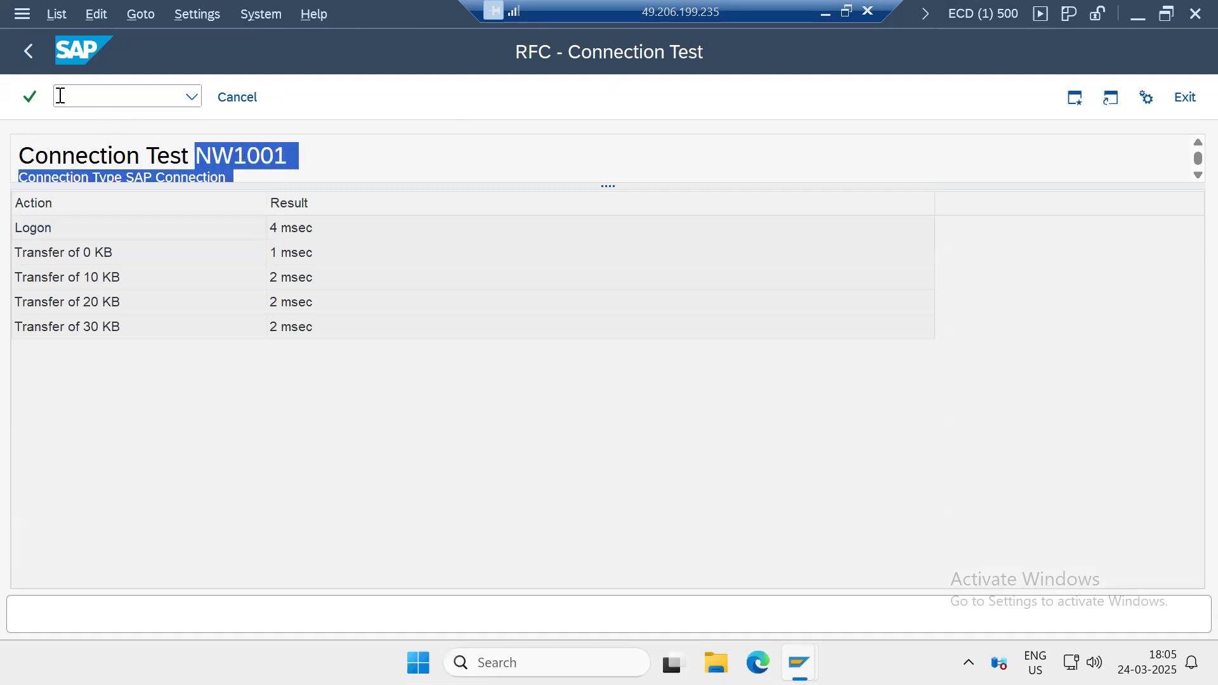
{"action": "left_click", "coordinate": [39, 56]}
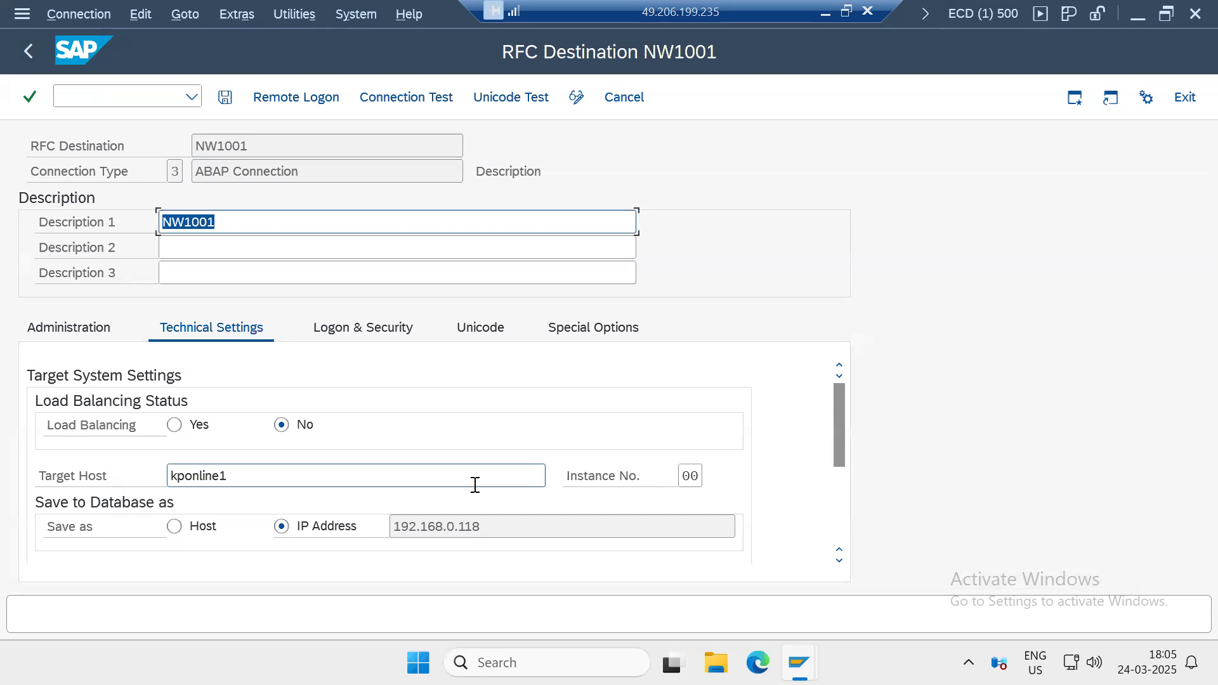
Step: Enter client 001, user basis and the user's password in the NW1001 logon settings, and save the destination
{"action": "left_click", "coordinate": [340, 319]}
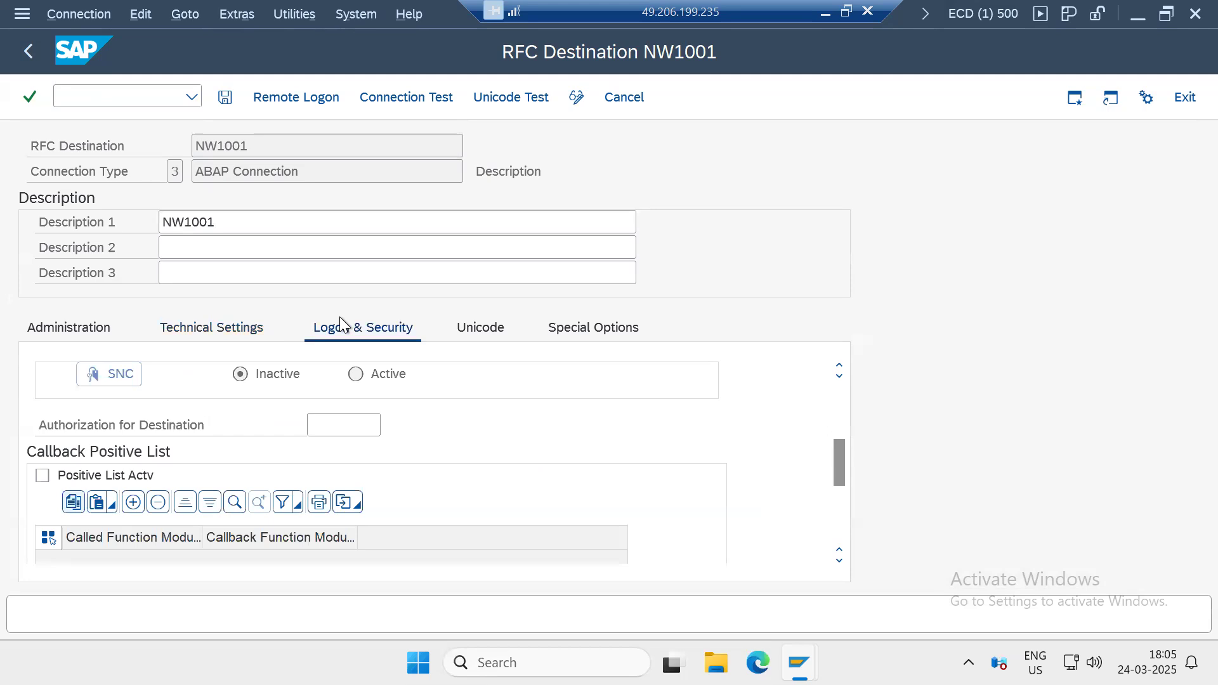
{"action": "scroll", "coordinate": [290, 443], "scroll_direction": "up", "scroll_amount": 5}
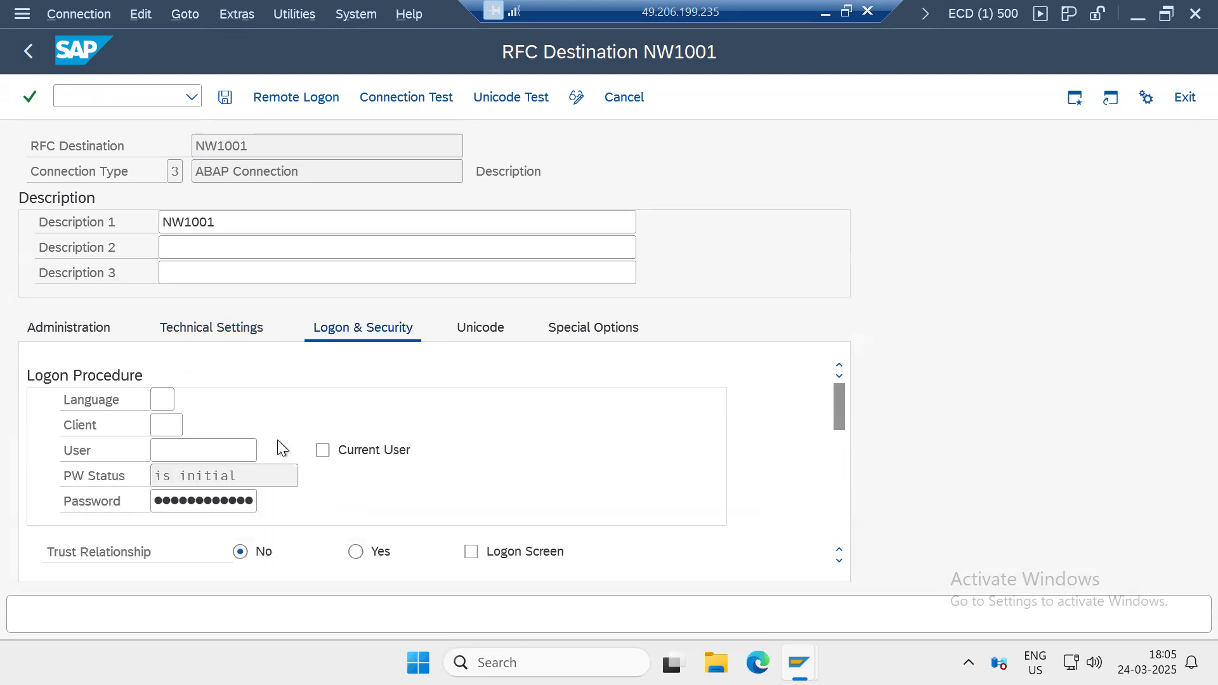
{"action": "left_click", "coordinate": [153, 419]}
{"action": "type", "text": "001"}
{"action": "key", "text": "Tab"}
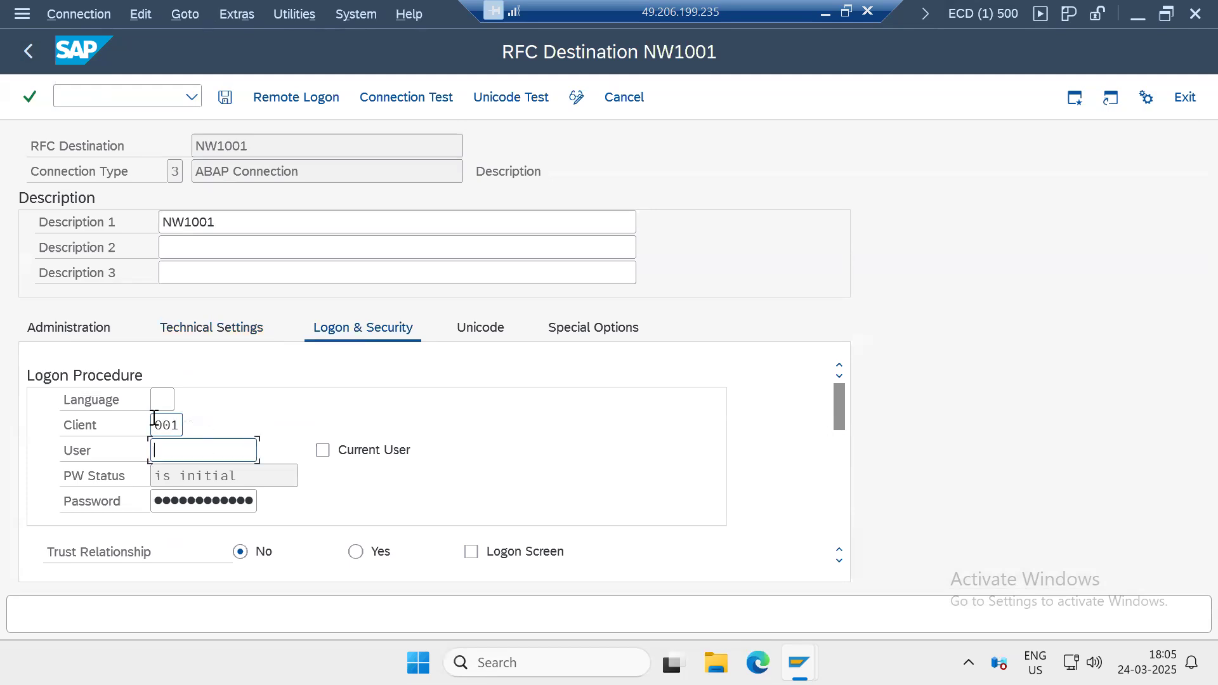
{"action": "type", "text": "basis"}
{"action": "left_click", "coordinate": [169, 502]}
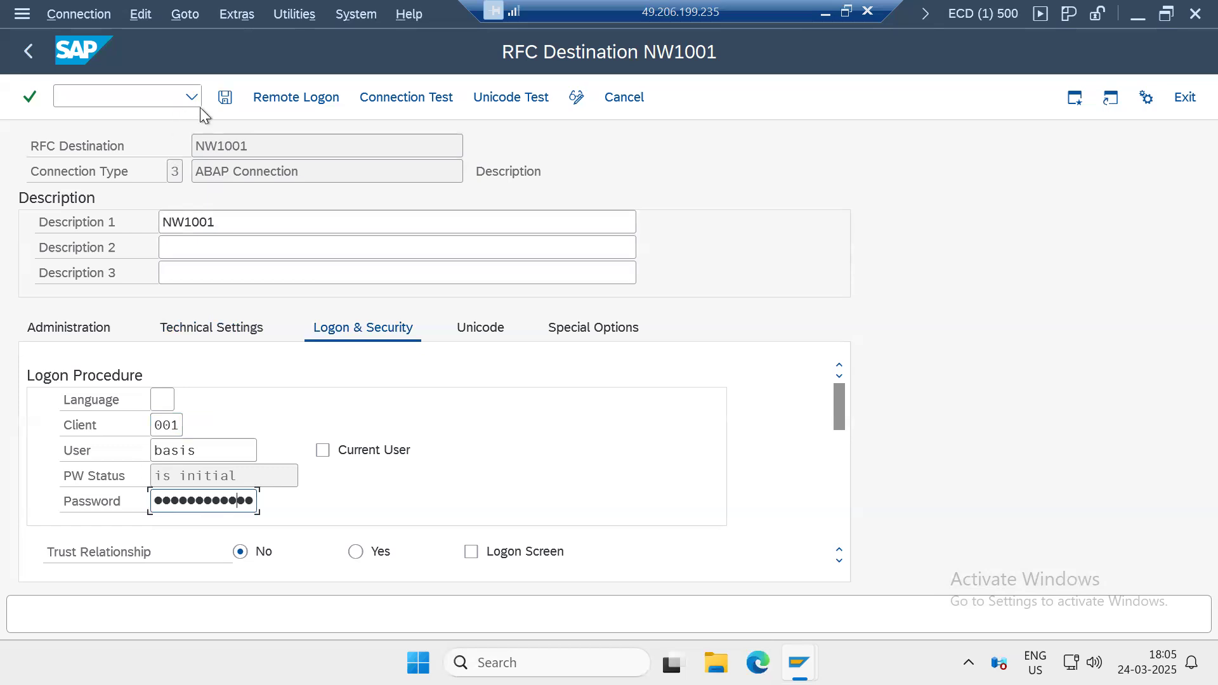
{"action": "left_click", "coordinate": [226, 97]}
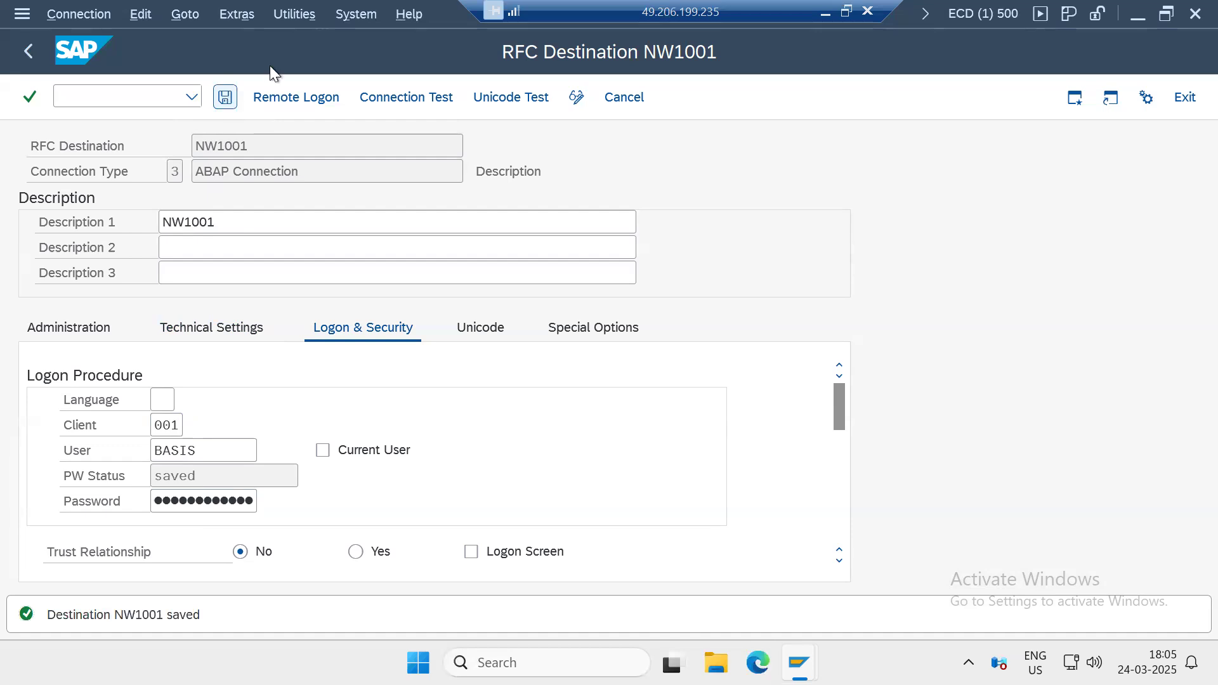
Step: Run the authorization test for NW1001, examine the logon result and return to the destination settings
{"action": "left_click", "coordinate": [294, 13]}
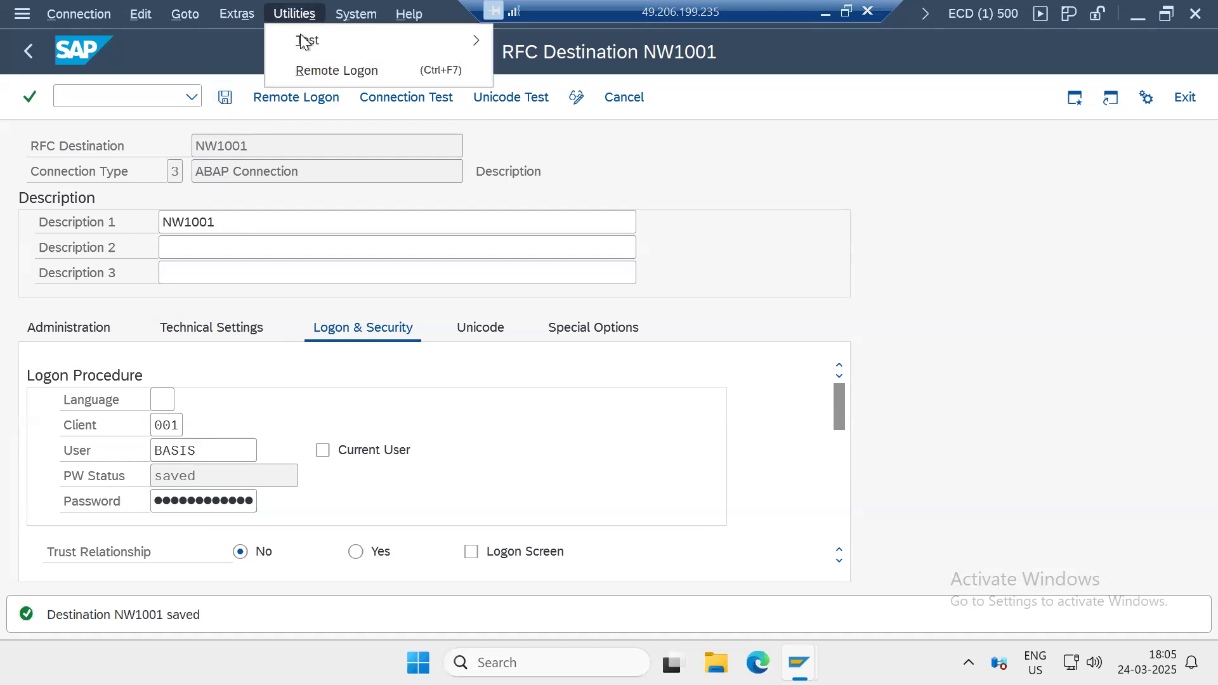
{"action": "mouse_move", "coordinate": [360, 45]}
{"action": "left_click", "coordinate": [546, 74]}
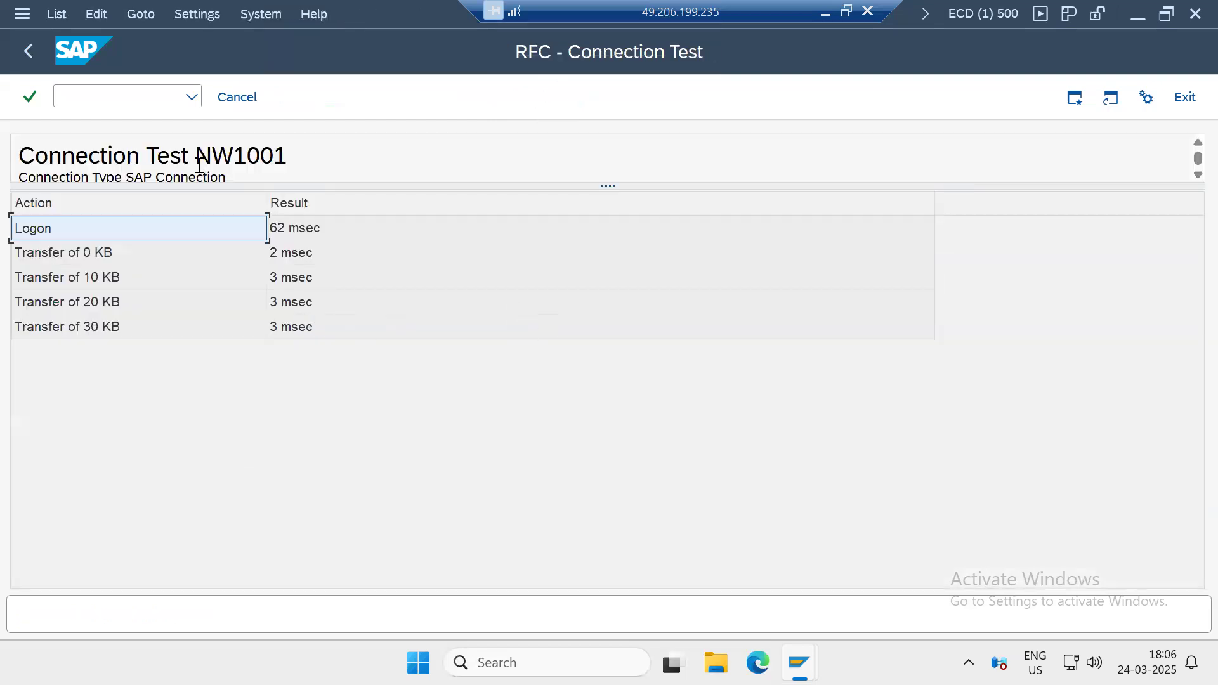
{"action": "left_click_drag", "start_coordinate": [213, 159], "coordinate": [284, 227]}
{"action": "left_click", "coordinate": [285, 228]}
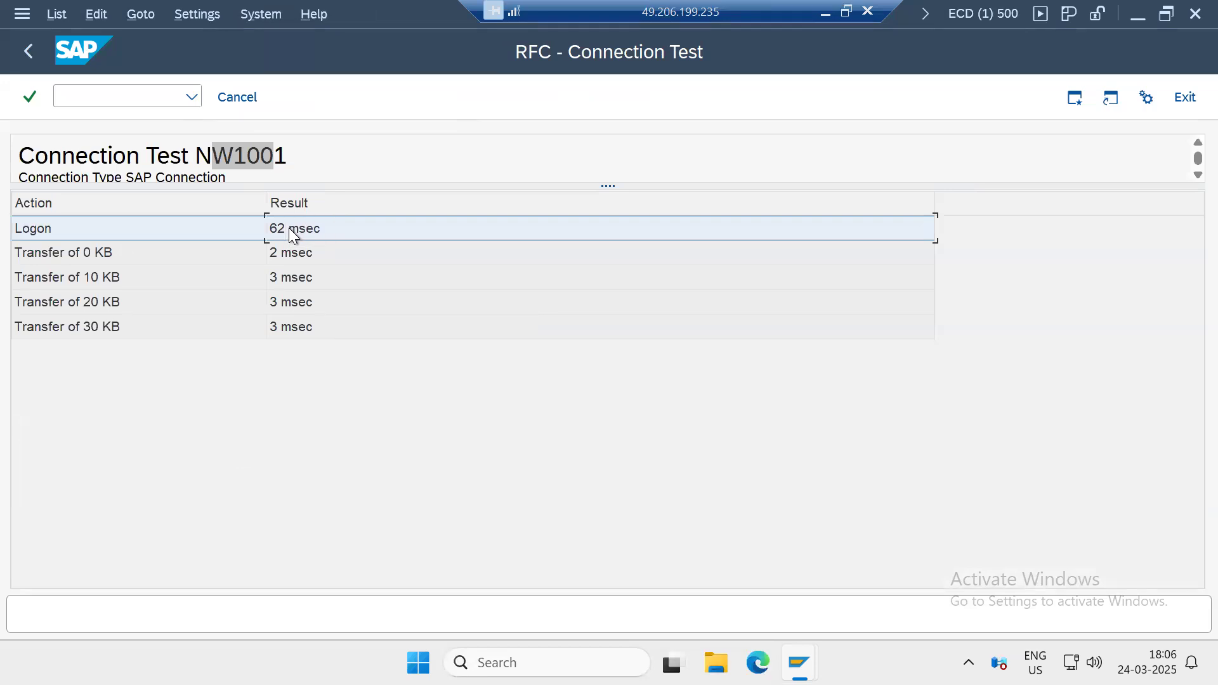
{"action": "left_click", "coordinate": [29, 55]}
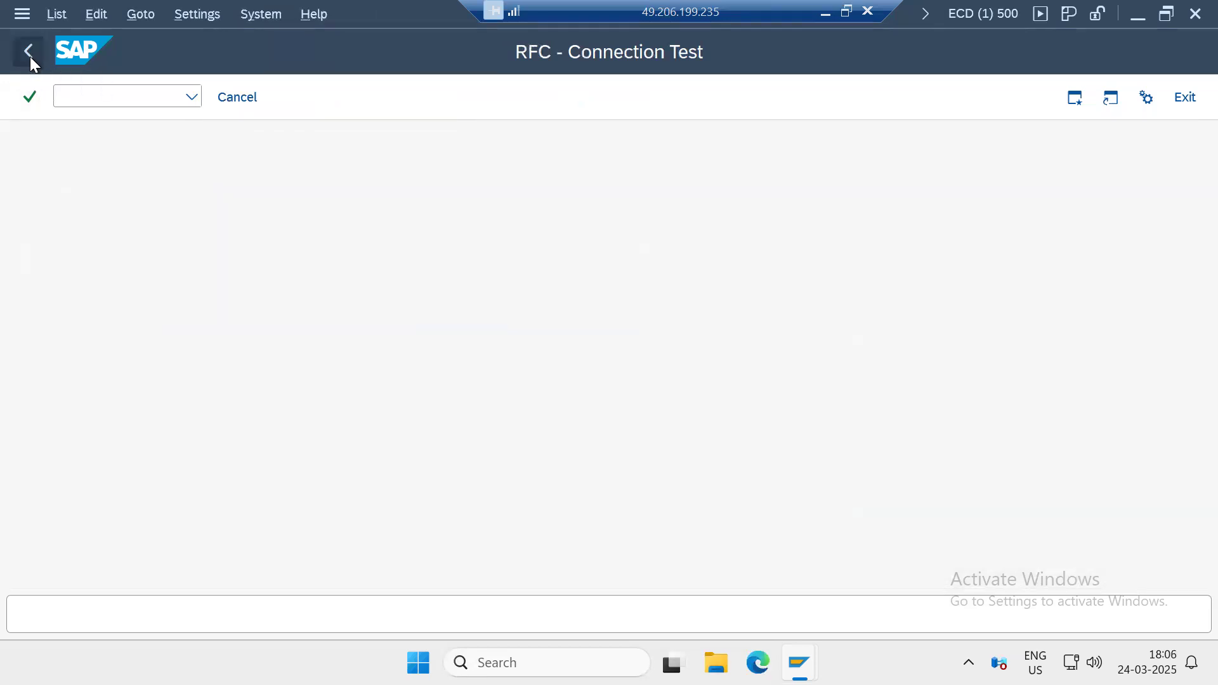
Step: Run the connection test for NW1001 with the stored logon data and return to the destination settings
{"action": "left_click", "coordinate": [355, 15]}
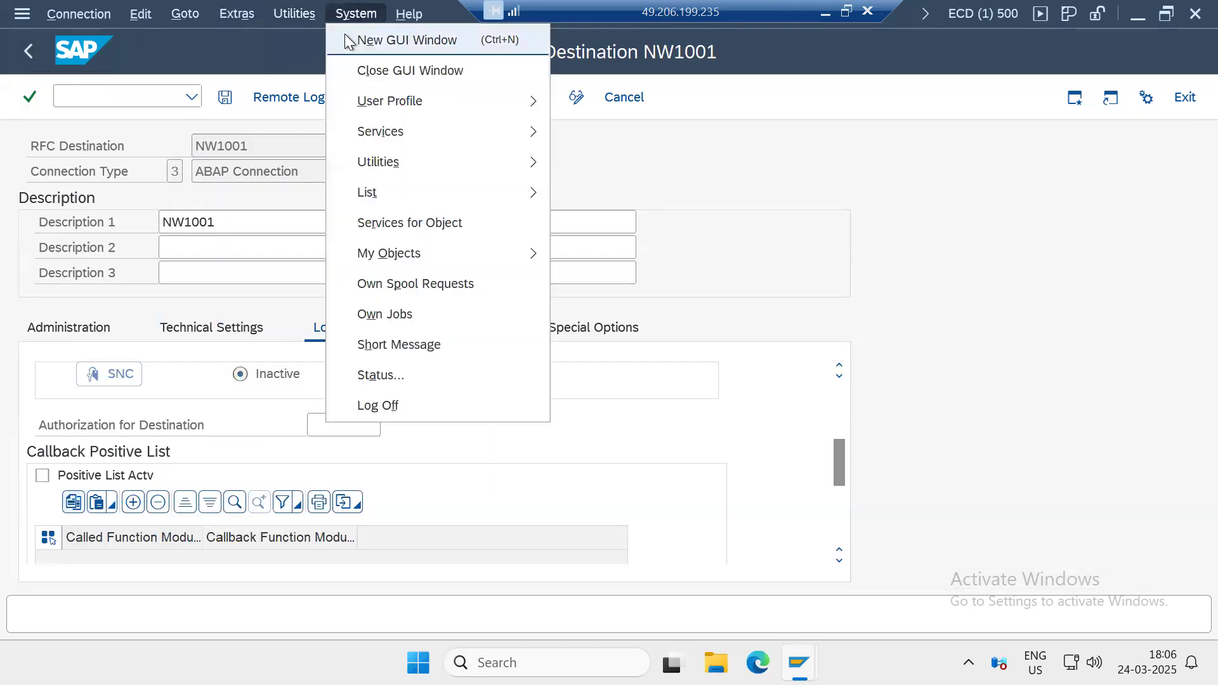
{"action": "mouse_move", "coordinate": [296, 15]}
{"action": "mouse_move", "coordinate": [374, 38]}
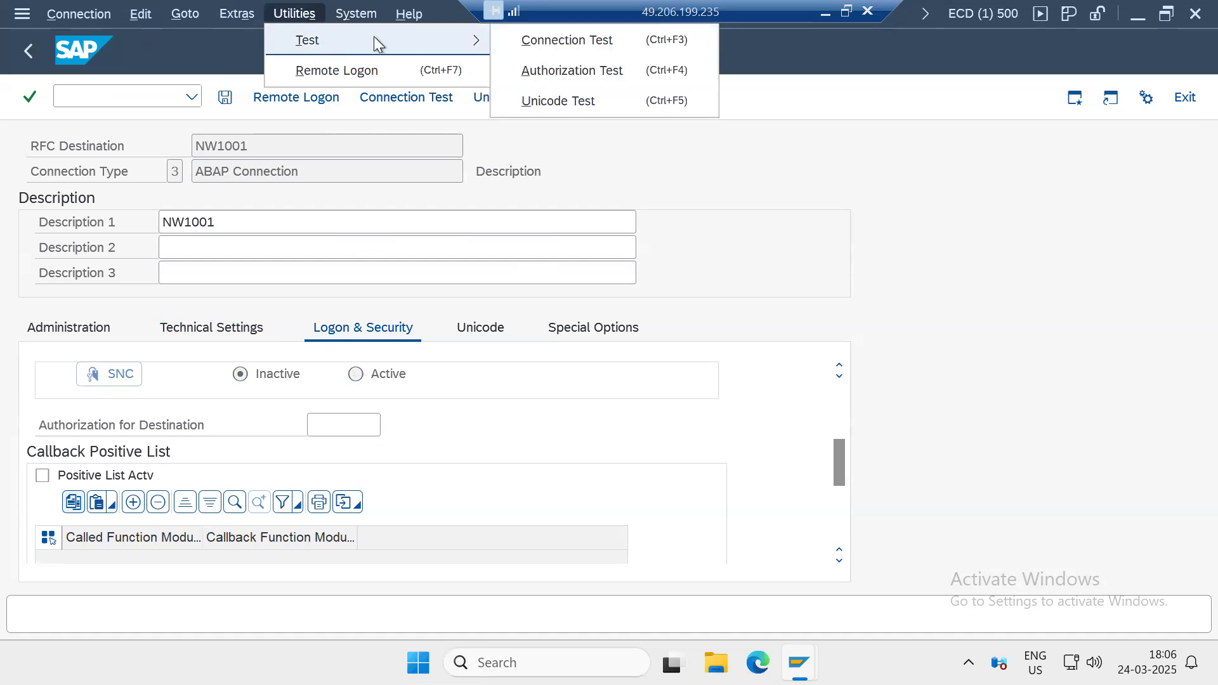
{"action": "left_click", "coordinate": [540, 42]}
{"action": "left_click", "coordinate": [29, 50]}
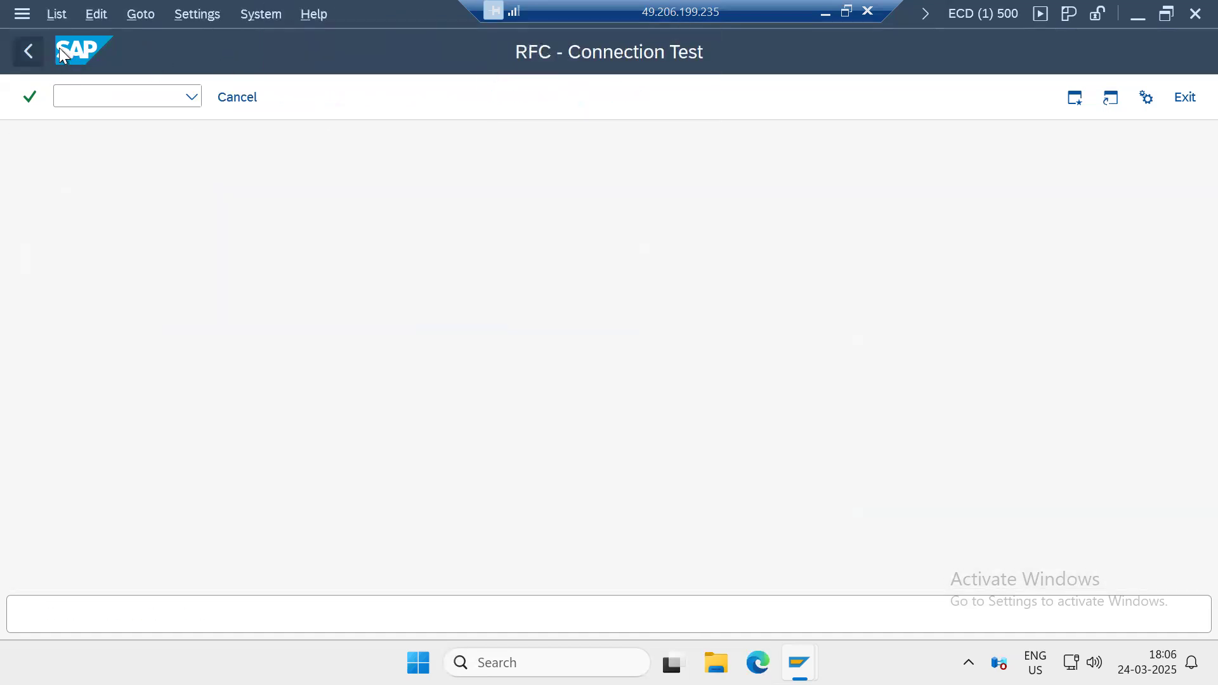
Step: Repeat the authorization test for NW1001 and go back to the overview of RFC connections
{"action": "left_click", "coordinate": [294, 14]}
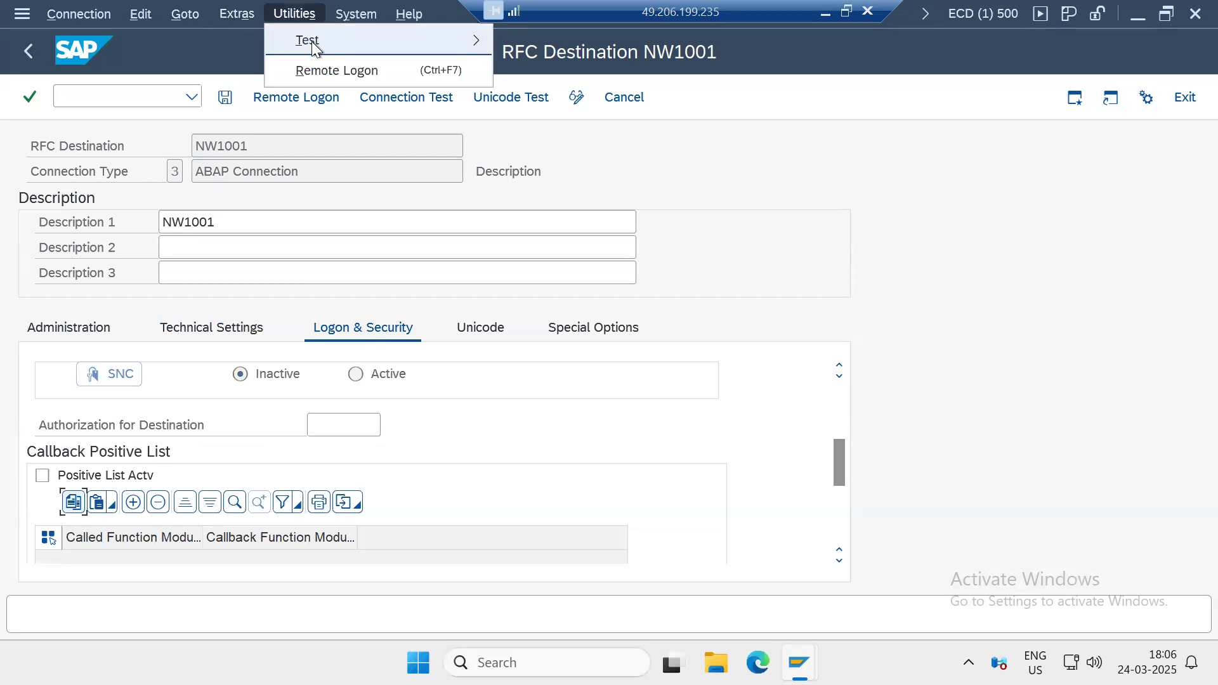
{"action": "mouse_move", "coordinate": [311, 41]}
{"action": "left_click", "coordinate": [538, 71]}
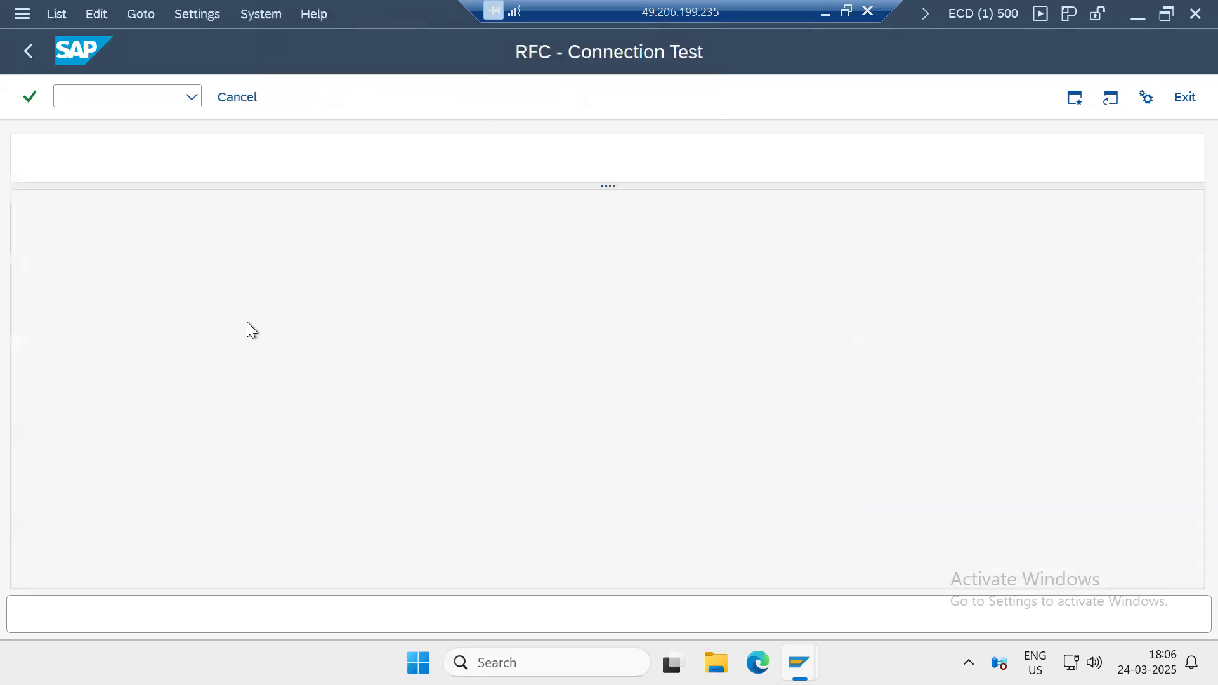
{"action": "left_click", "coordinate": [29, 51]}
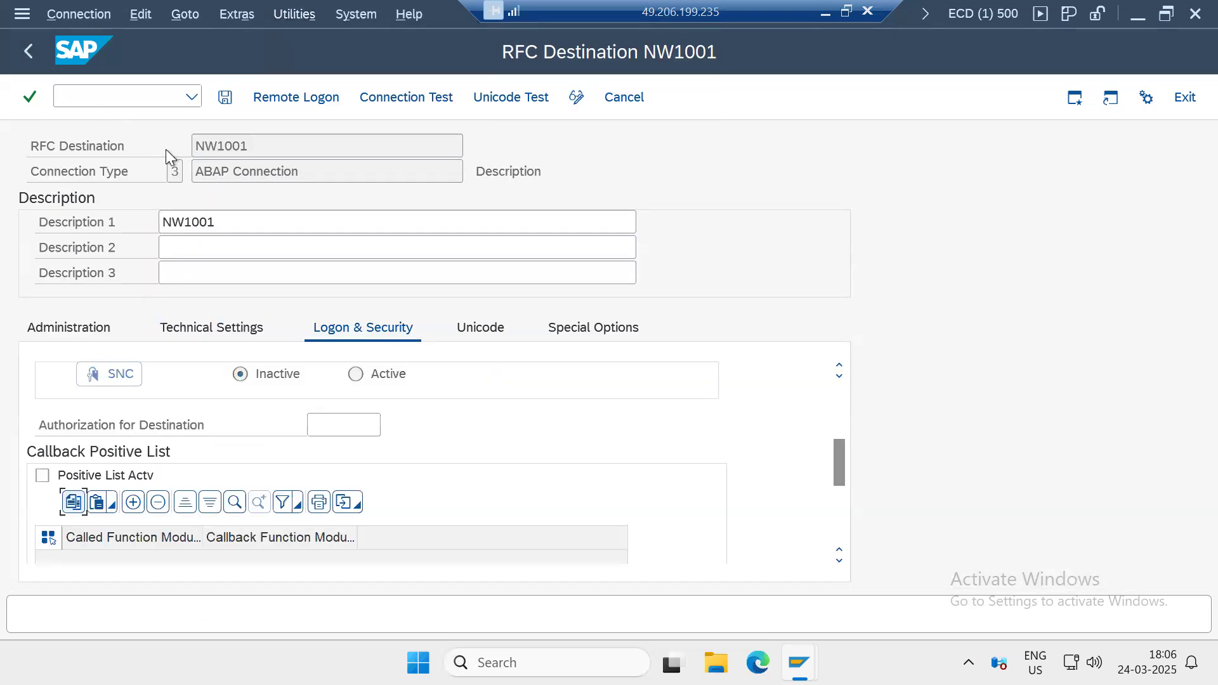
{"action": "left_click_drag", "start_coordinate": [198, 148], "coordinate": [248, 149]}
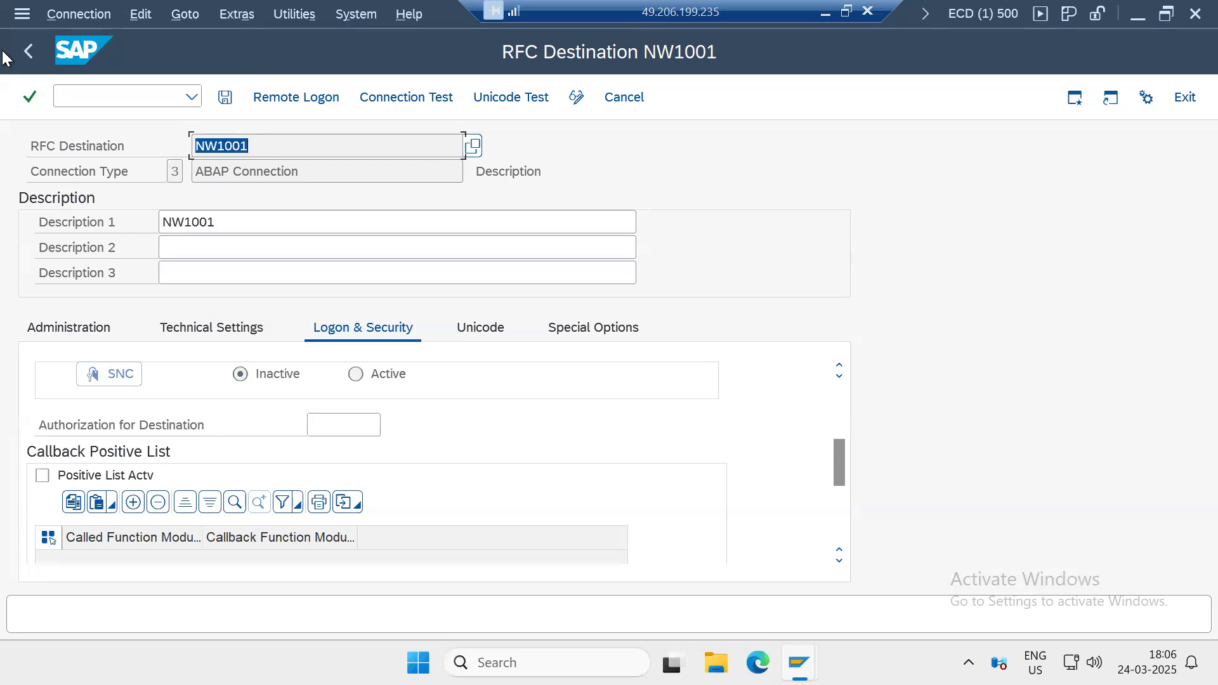
{"action": "left_click", "coordinate": [36, 56]}
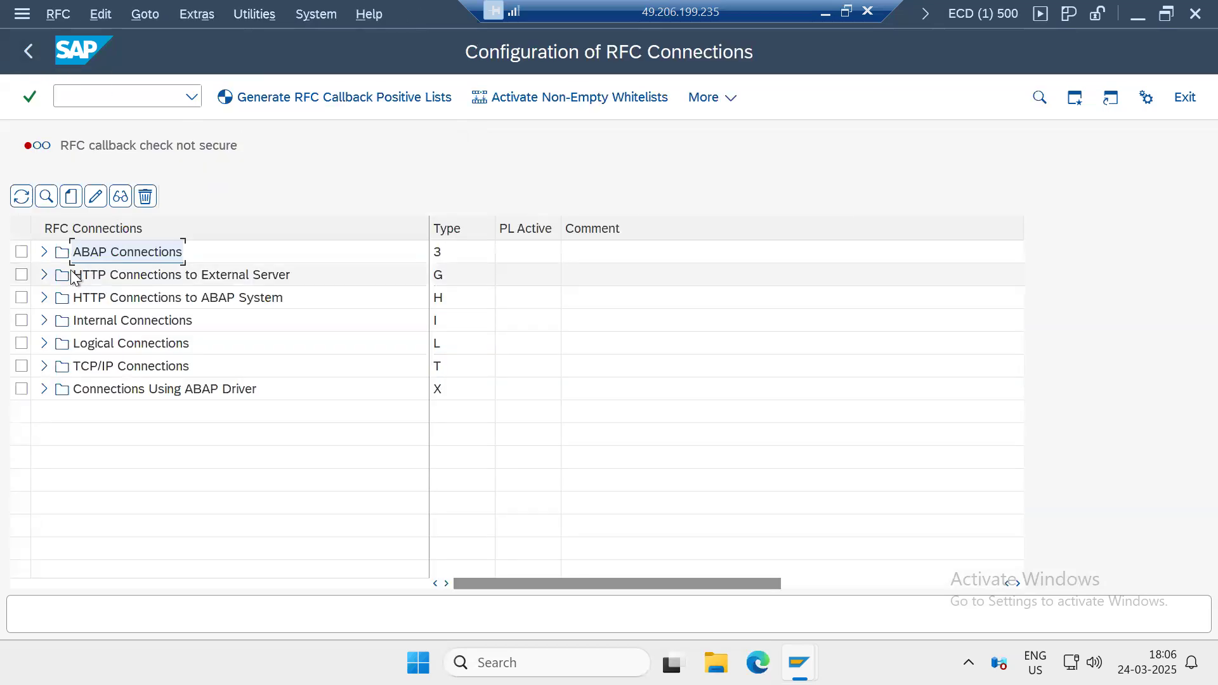
Step: Examine the destinations listed under ABAP Connections, from the first entry to the last, and collapse the folder
{"action": "left_click", "coordinate": [44, 252]}
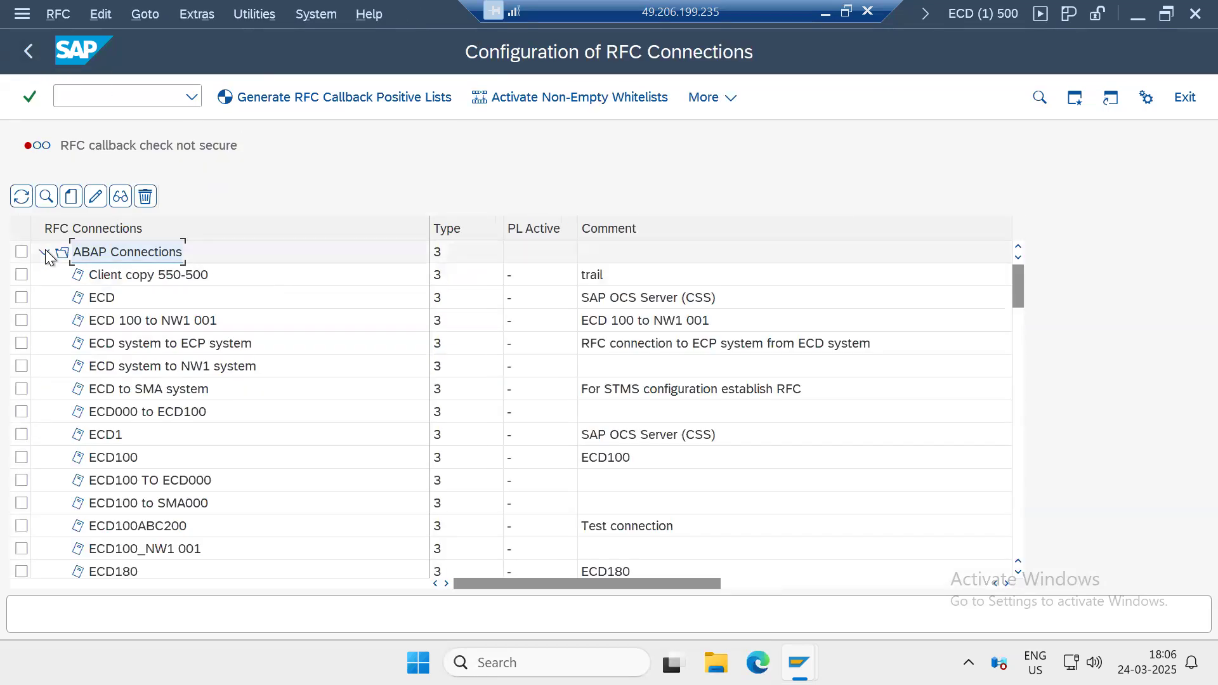
{"action": "scroll", "coordinate": [146, 304], "scroll_direction": "down", "scroll_amount": 7}
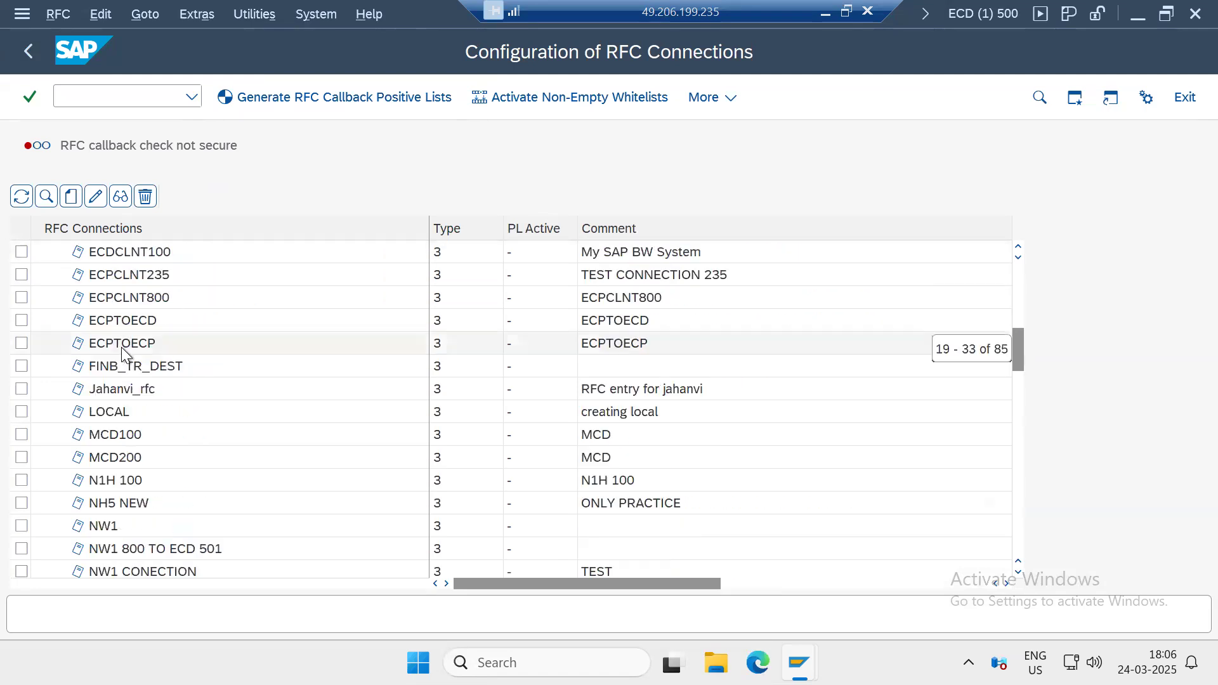
{"action": "scroll", "coordinate": [122, 353], "scroll_direction": "down", "scroll_amount": 4}
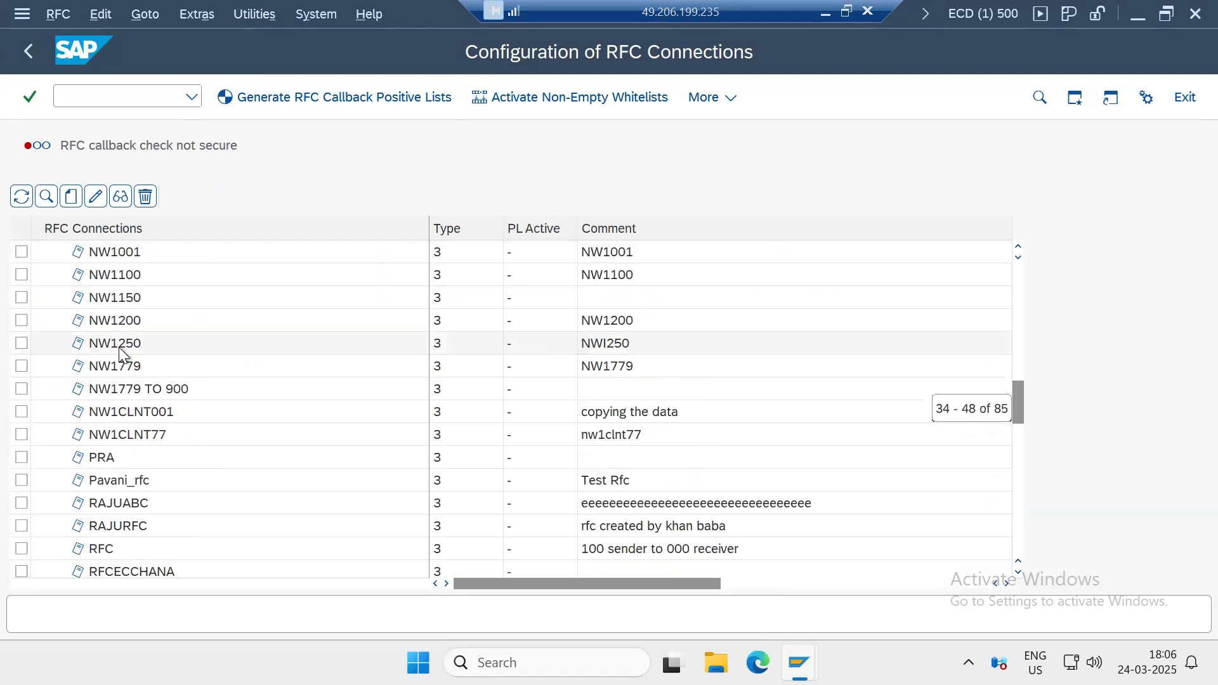
{"action": "scroll", "coordinate": [121, 349], "scroll_direction": "down", "scroll_amount": 10}
{"action": "scroll", "coordinate": [119, 347], "scroll_direction": "down", "scroll_amount": 3}
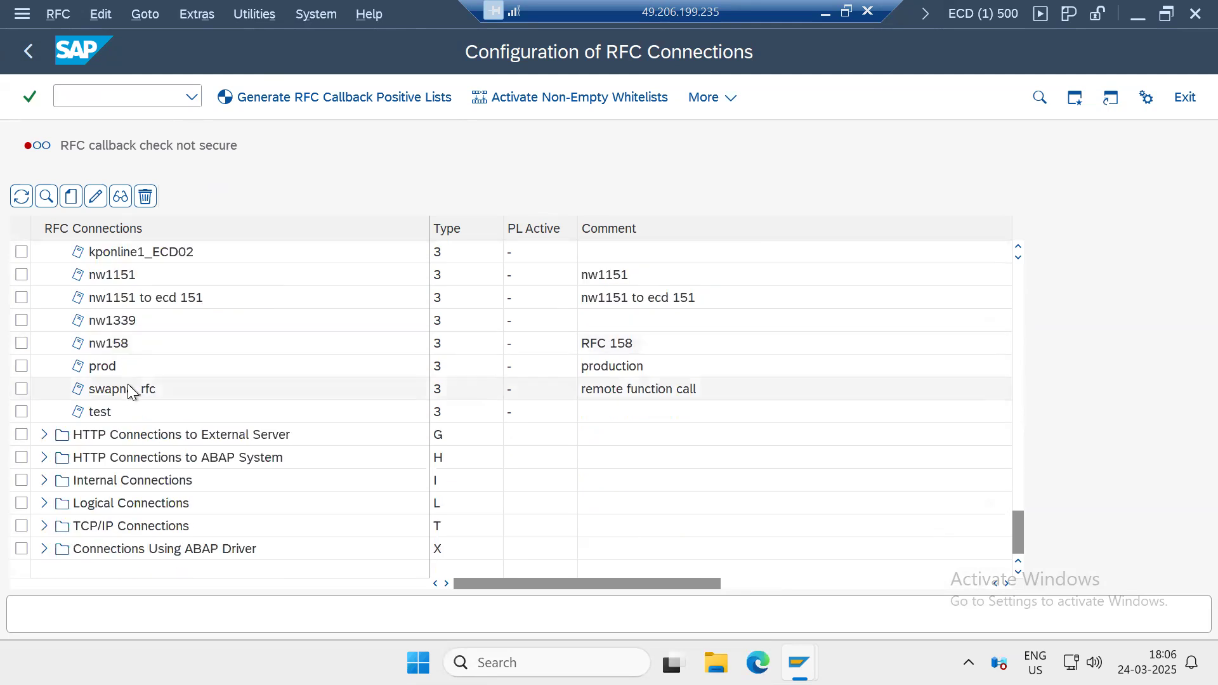
{"action": "scroll", "coordinate": [147, 349], "scroll_direction": "up", "scroll_amount": 5}
{"action": "scroll", "coordinate": [148, 337], "scroll_direction": "down", "scroll_amount": 2}
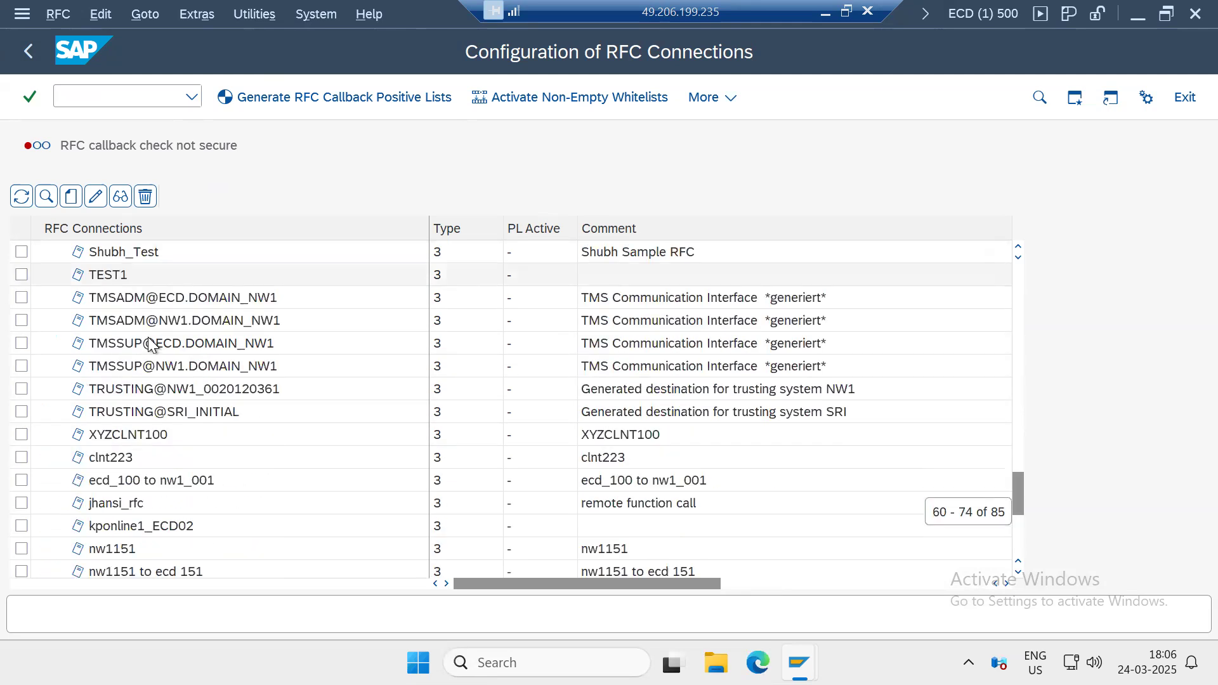
{"action": "scroll", "coordinate": [147, 337], "scroll_direction": "down", "scroll_amount": 3}
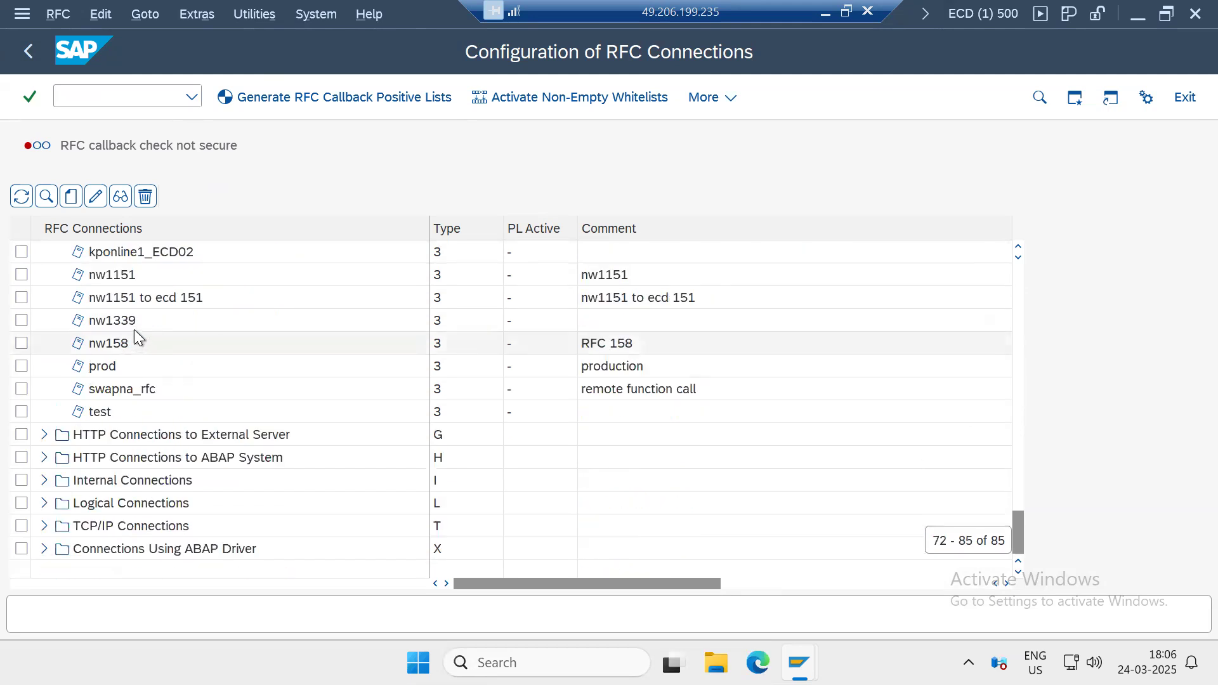
{"action": "scroll", "coordinate": [115, 352], "scroll_direction": "up", "scroll_amount": 1}
{"action": "scroll", "coordinate": [113, 349], "scroll_direction": "up", "scroll_amount": 20}
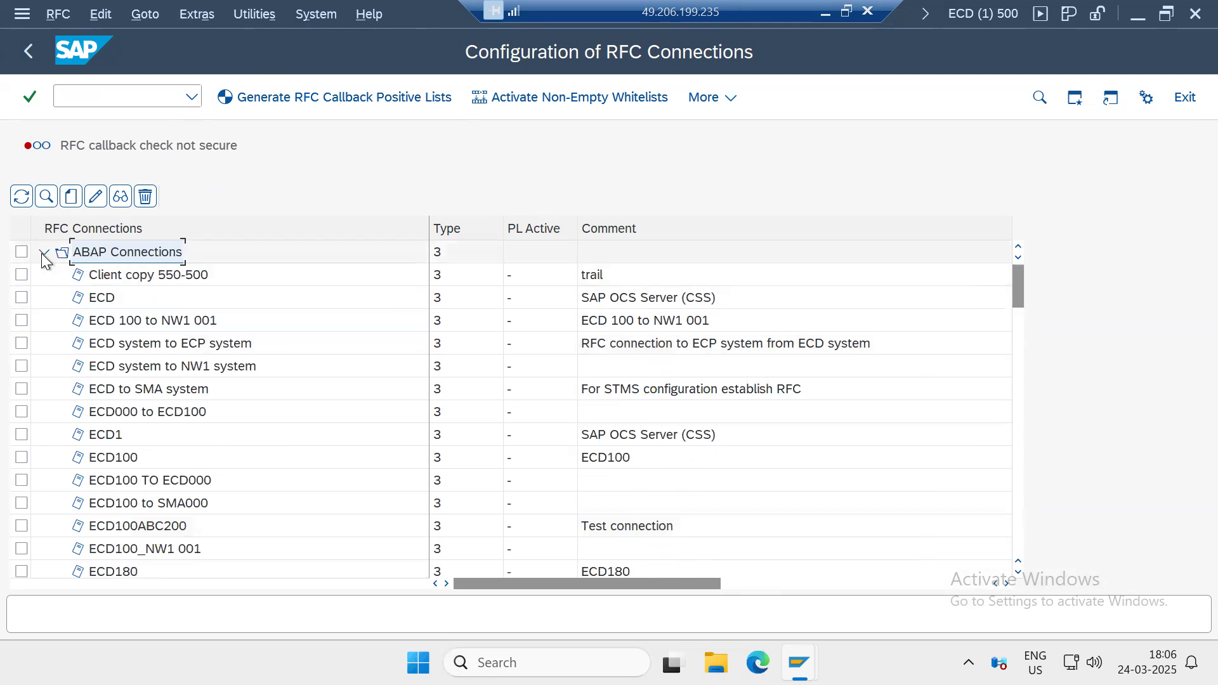
{"action": "left_click", "coordinate": [43, 253]}
Step: Expand HTTP Connections to External Server and start a new destination of that type
{"action": "left_click", "coordinate": [65, 279]}
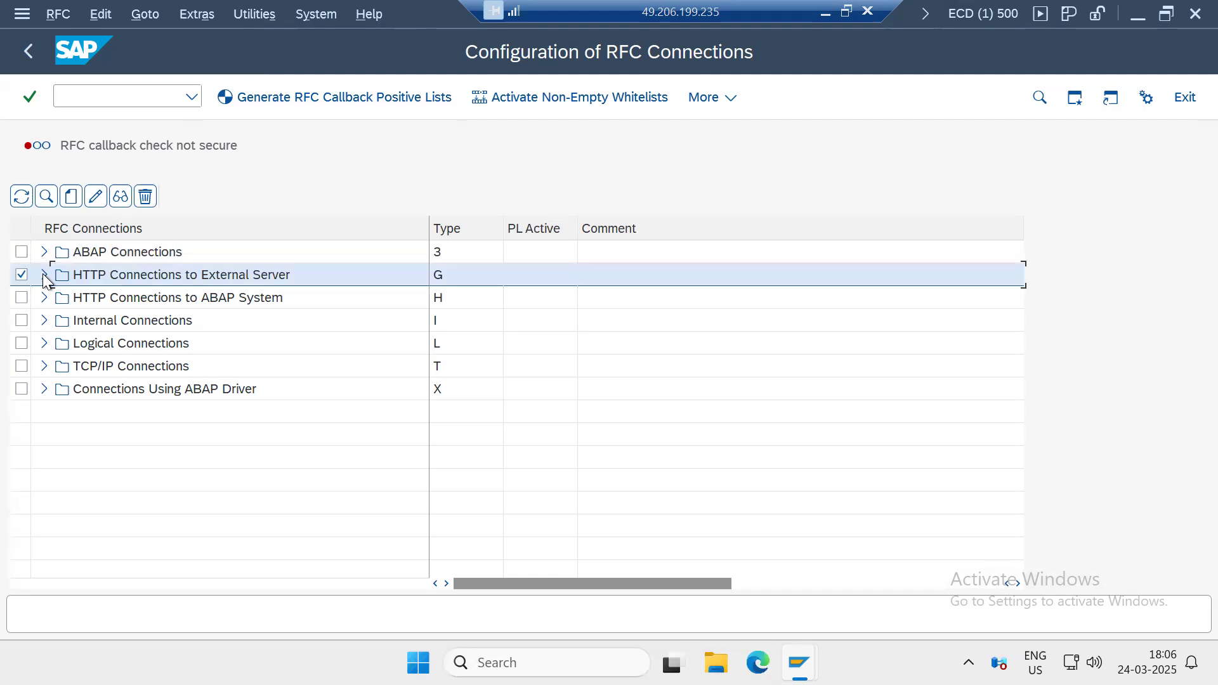
{"action": "left_click", "coordinate": [44, 275]}
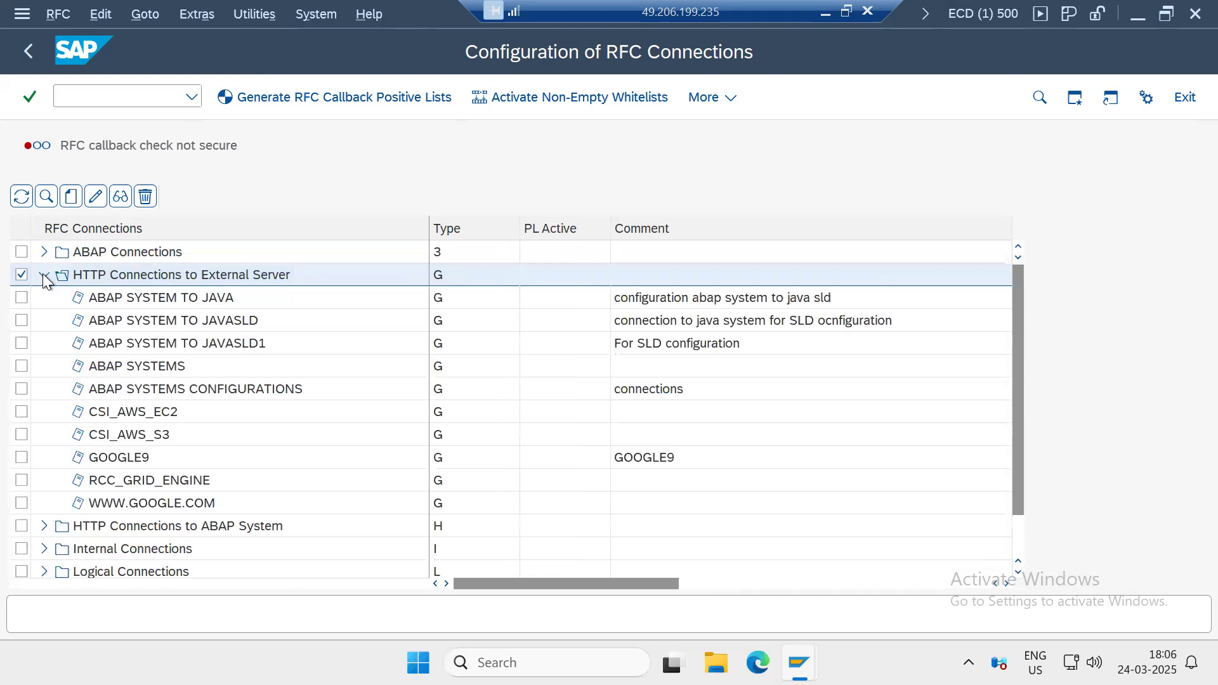
{"action": "left_click", "coordinate": [105, 276]}
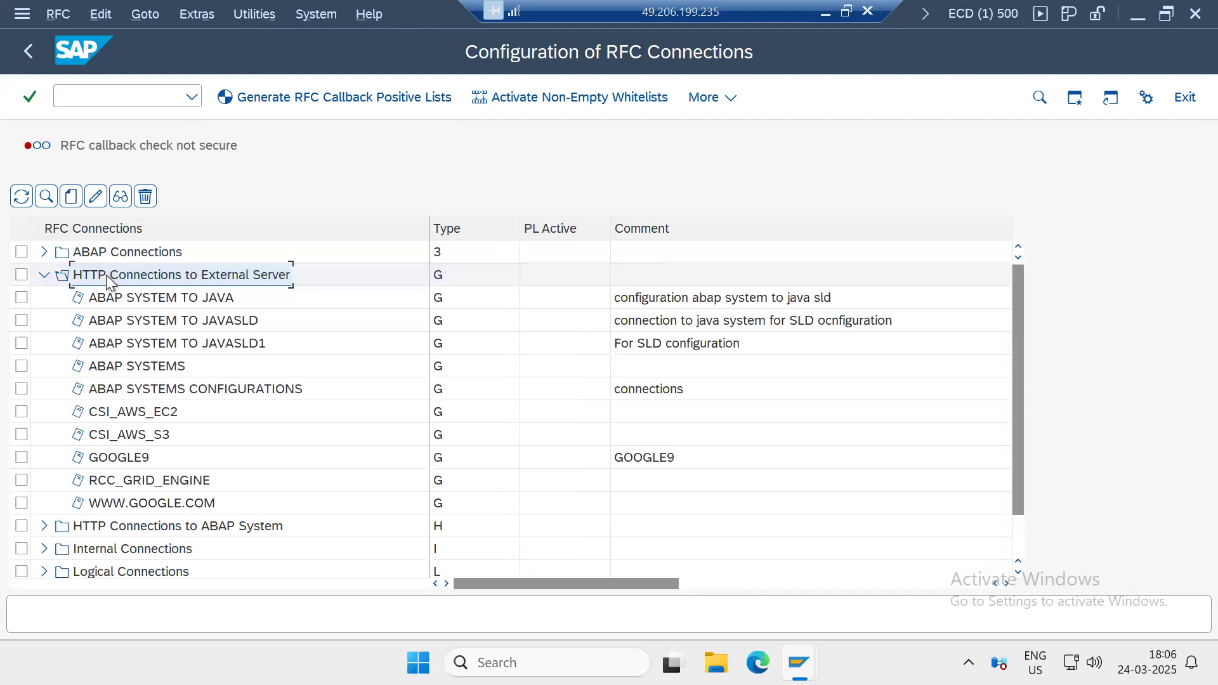
{"action": "left_click", "coordinate": [71, 196]}
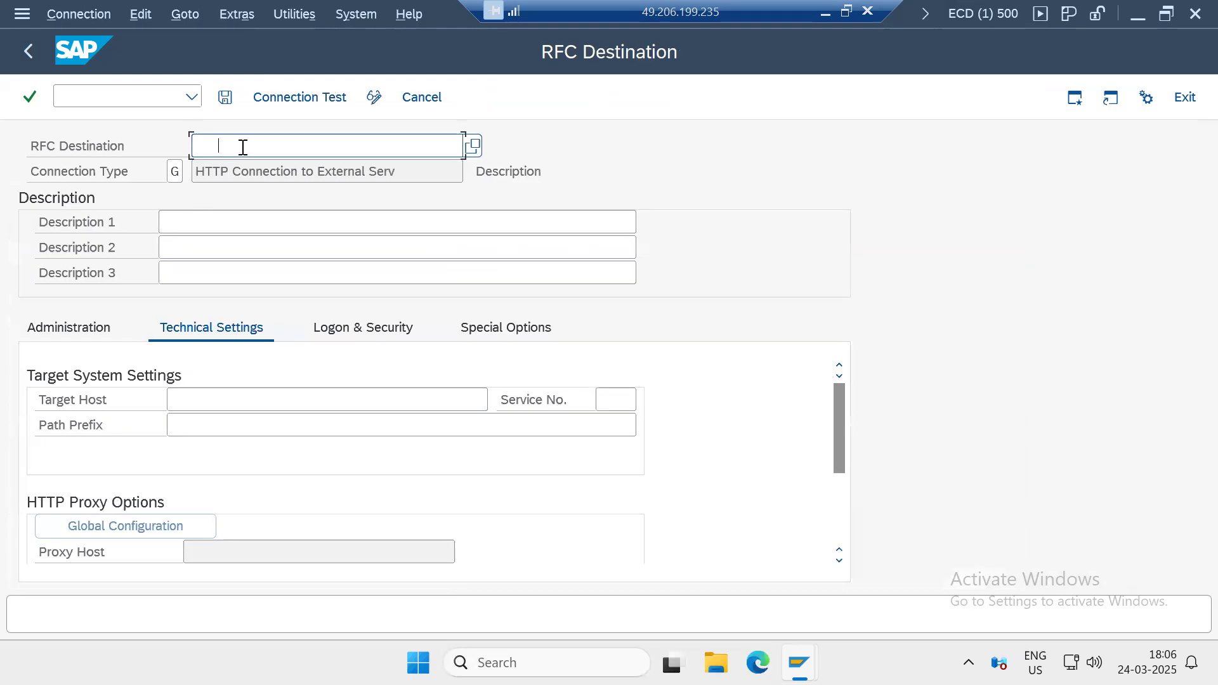
Step: Name the new RFC destination Google and enter the same text as its first description
{"action": "type", "text": "Google"}
{"action": "key", "text": "BackSpace"}
{"action": "key", "text": "BackSpace"}
{"action": "key", "text": "BackSpace"}
{"action": "key", "text": "BackSpace"}
{"action": "key", "text": "BackSpace"}
{"action": "key", "text": "BackSpace"}
{"action": "key", "text": "ctrl+a"}
{"action": "key", "text": "ctrl+c"}
{"action": "left_click", "coordinate": [204, 221]}
{"action": "key", "text": "ctrl+v"}
{"action": "left_click", "coordinate": [205, 394]}
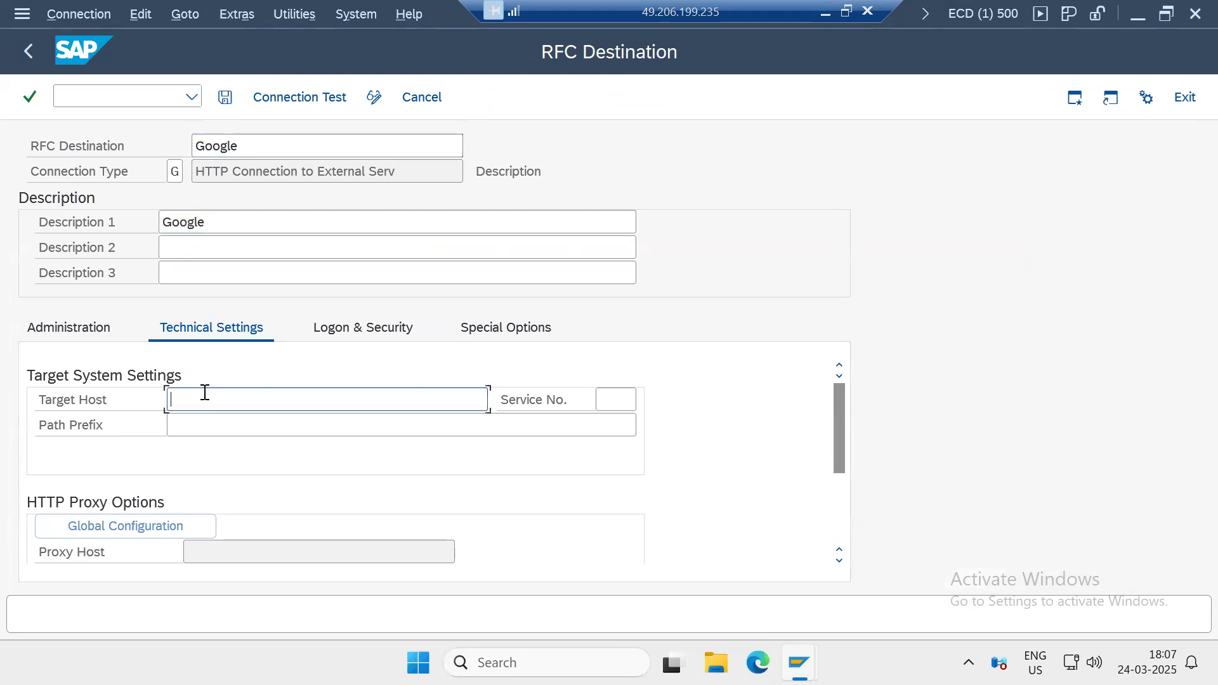
{"action": "type", "text": "www.gooo"}
{"action": "key", "text": "BackSpace"}
{"action": "type", "text": "gle.com"}
{"action": "key", "text": "Tab"}
{"action": "type", "text": "80"}
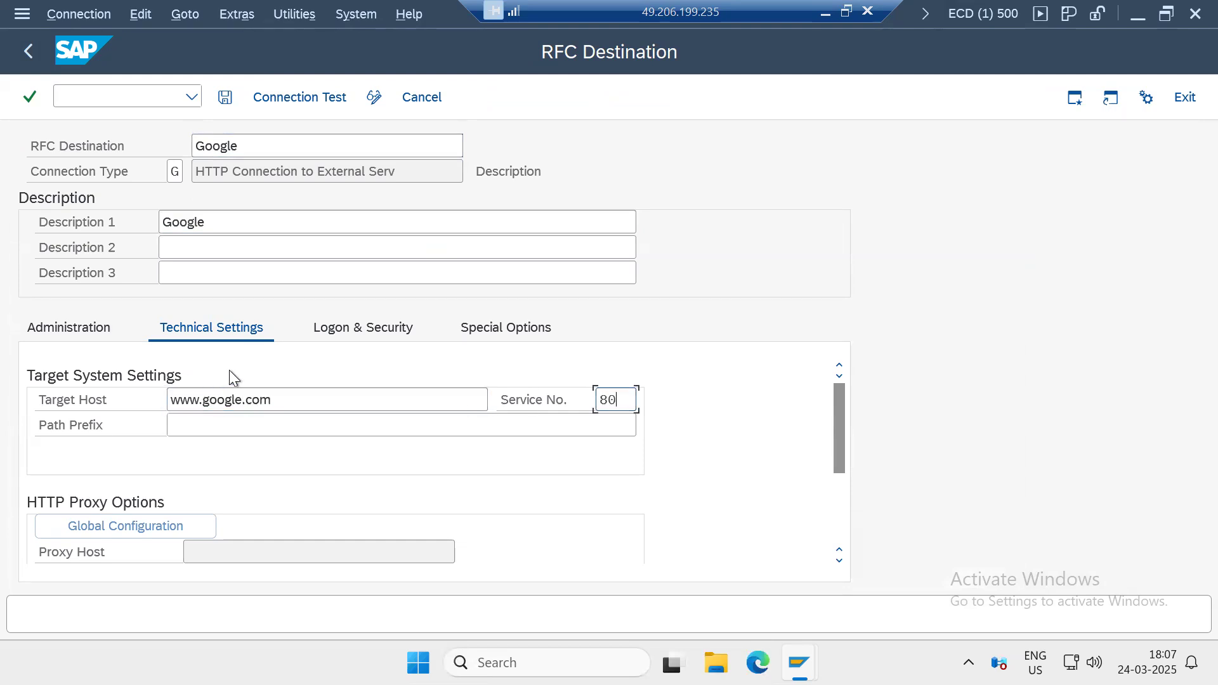
{"action": "key", "text": "Return"}
{"action": "left_click", "coordinate": [226, 101]}
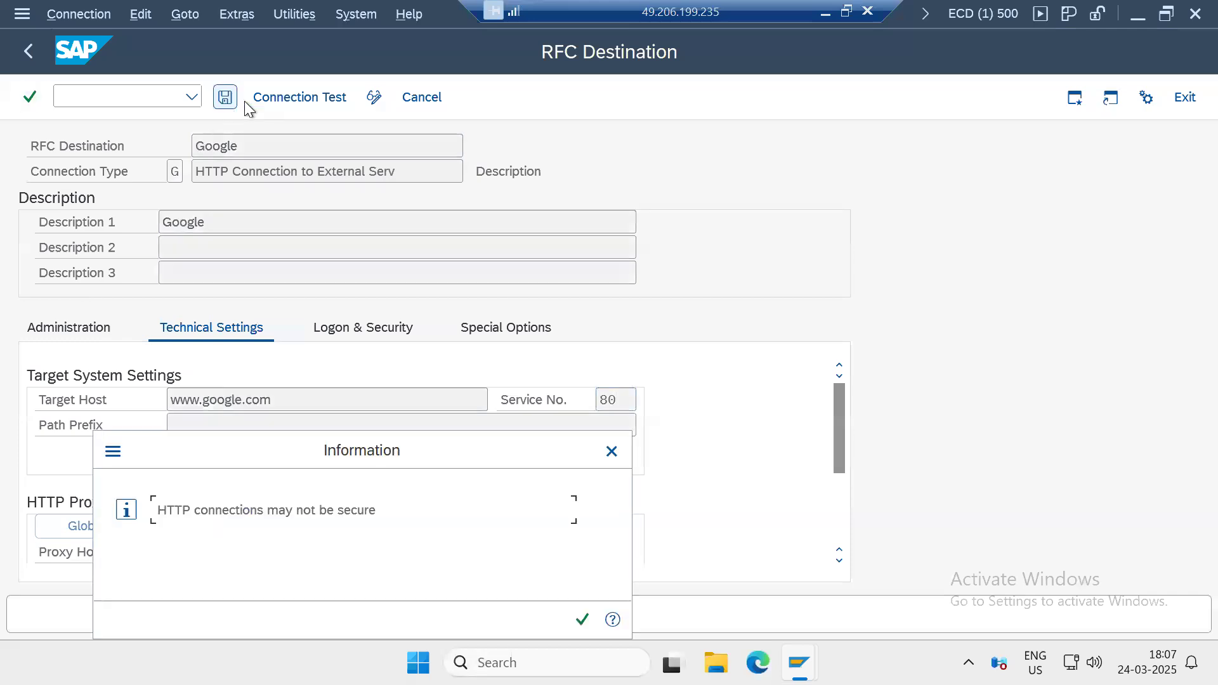
{"action": "left_click", "coordinate": [581, 620]}
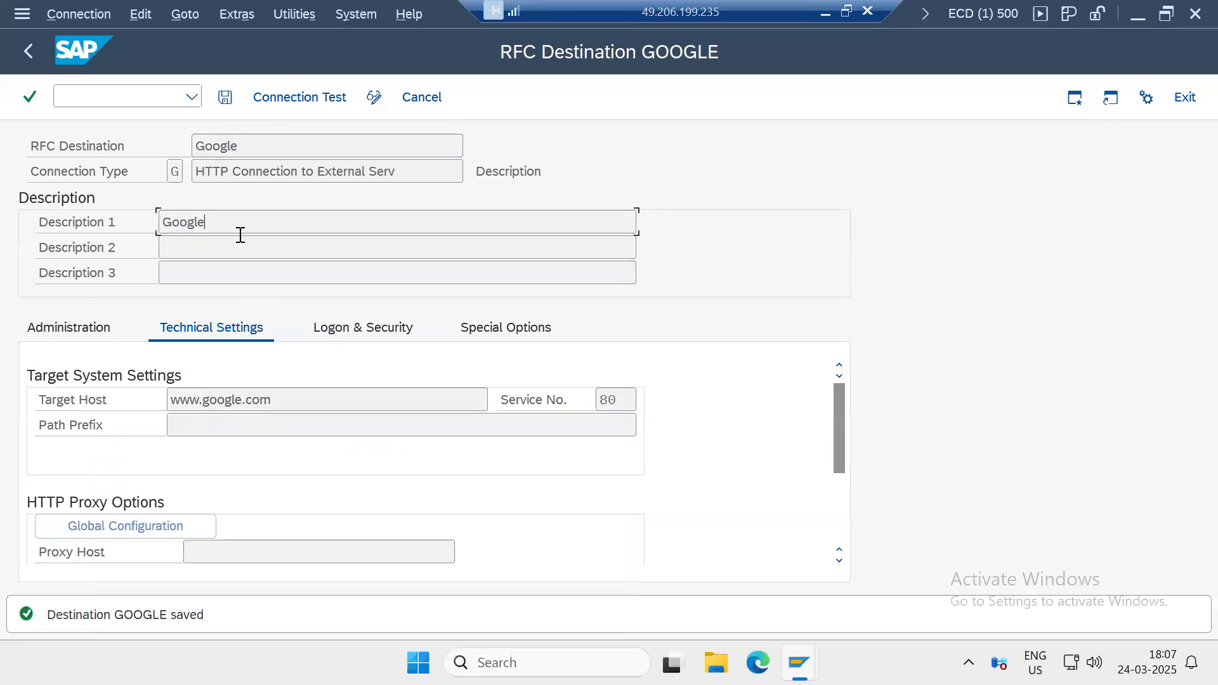
Step: Run the connection test for the Google destination and examine the response body, placing the cursor in its search field
{"action": "left_click", "coordinate": [255, 99]}
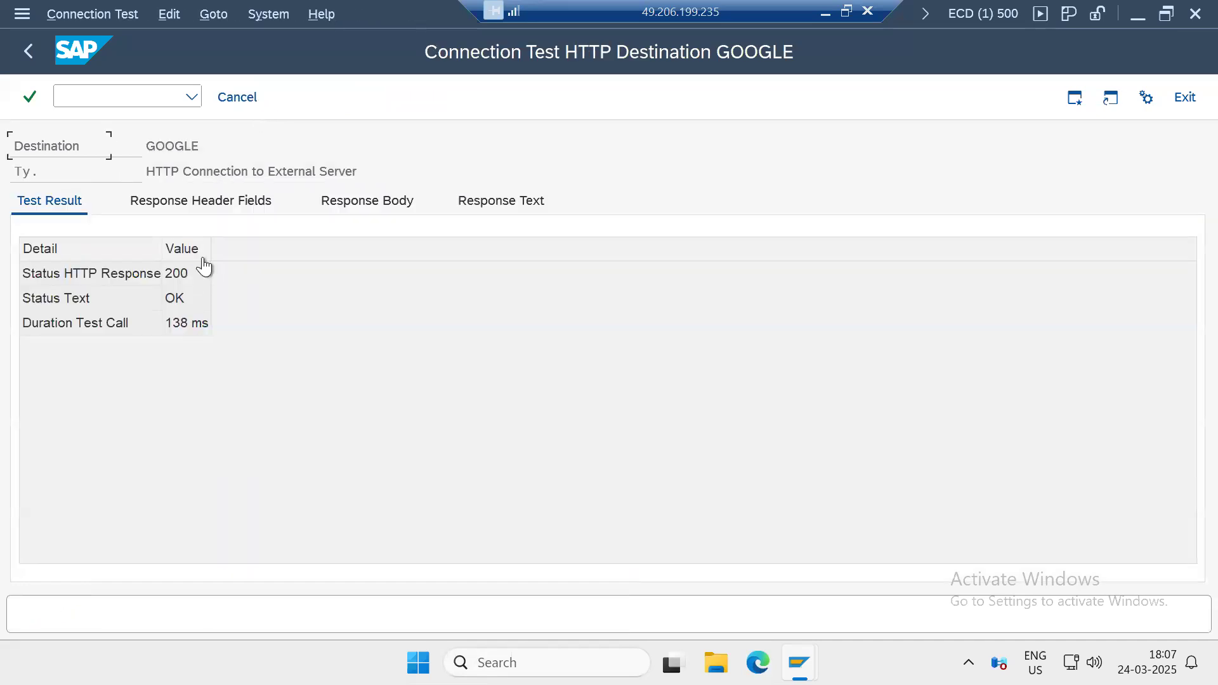
{"action": "left_click", "coordinate": [368, 204]}
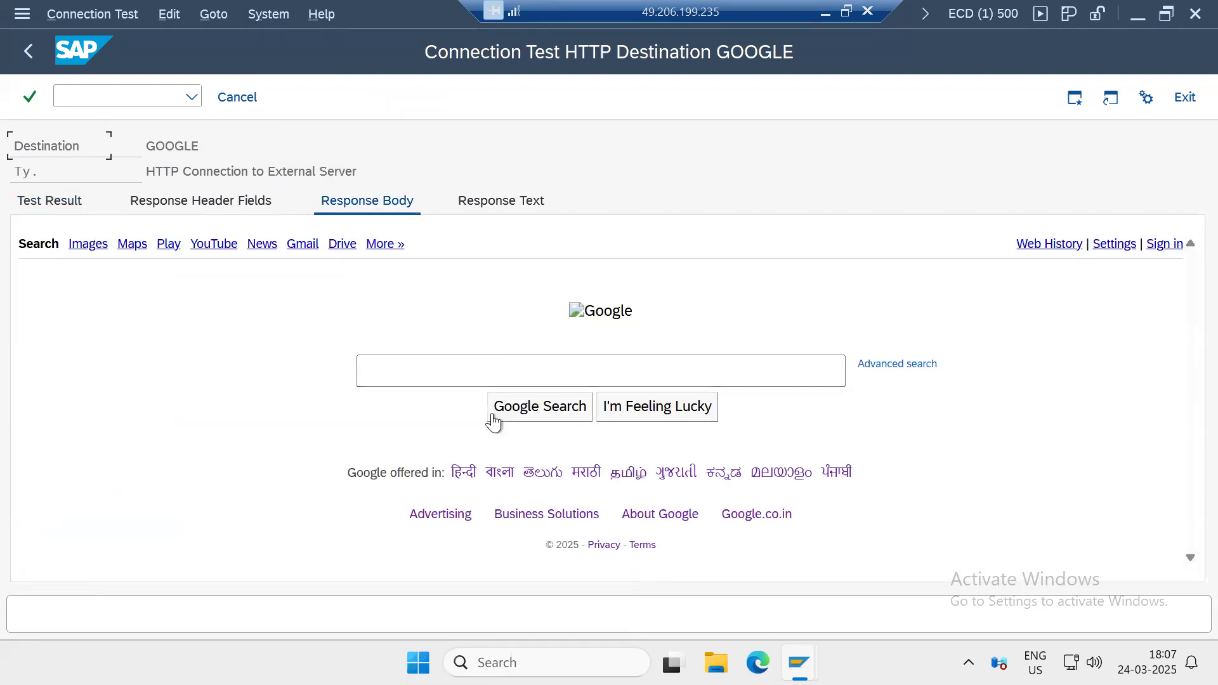
{"action": "left_click", "coordinate": [531, 374]}
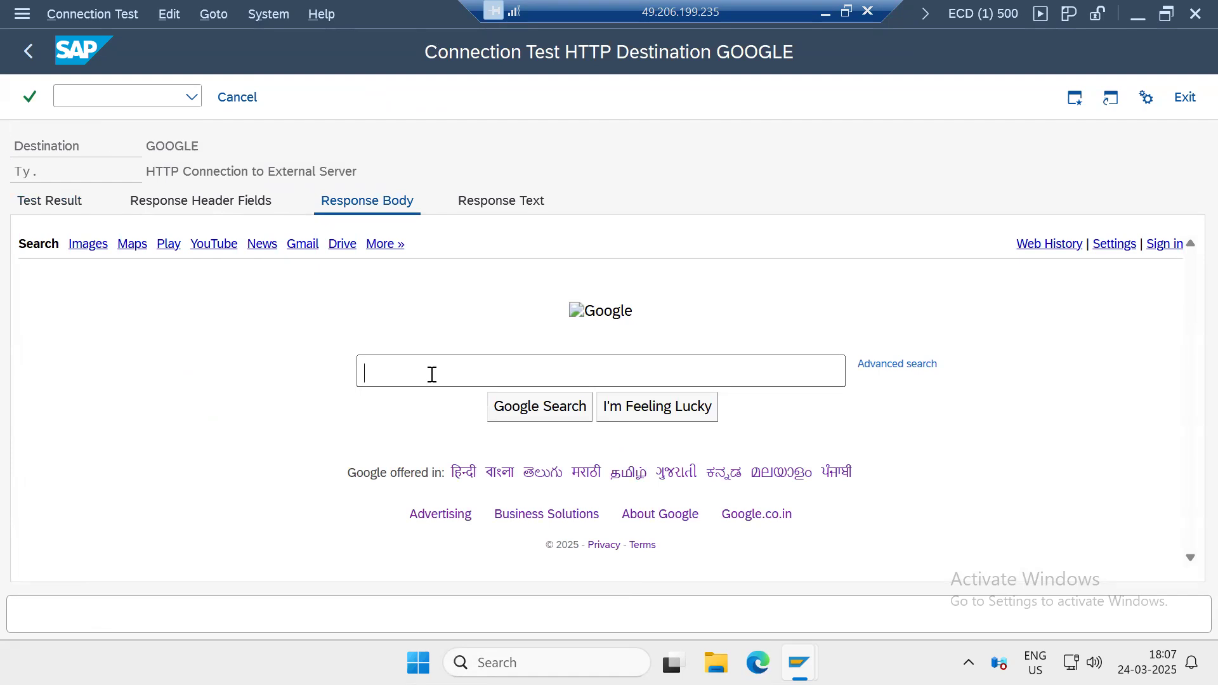
Step: Leave the Google connection test, return to the RFC connection overview and collapse HTTP Connections to External Server
{"action": "left_click", "coordinate": [22, 52]}
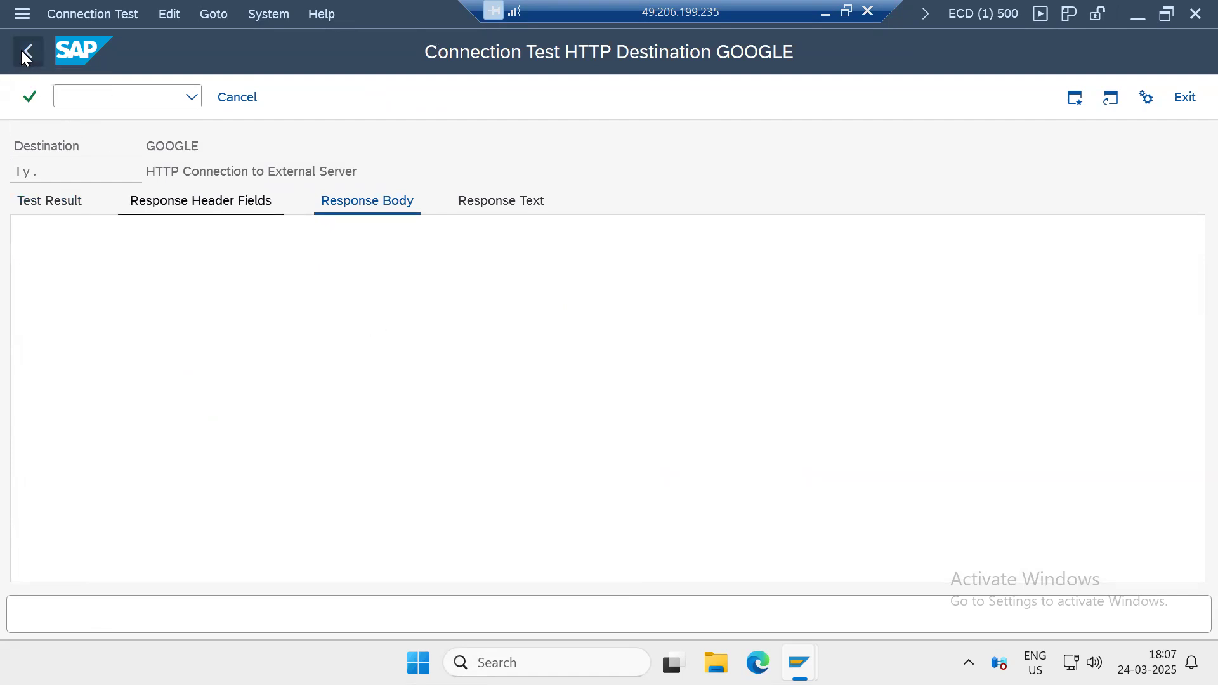
{"action": "left_click", "coordinate": [23, 51]}
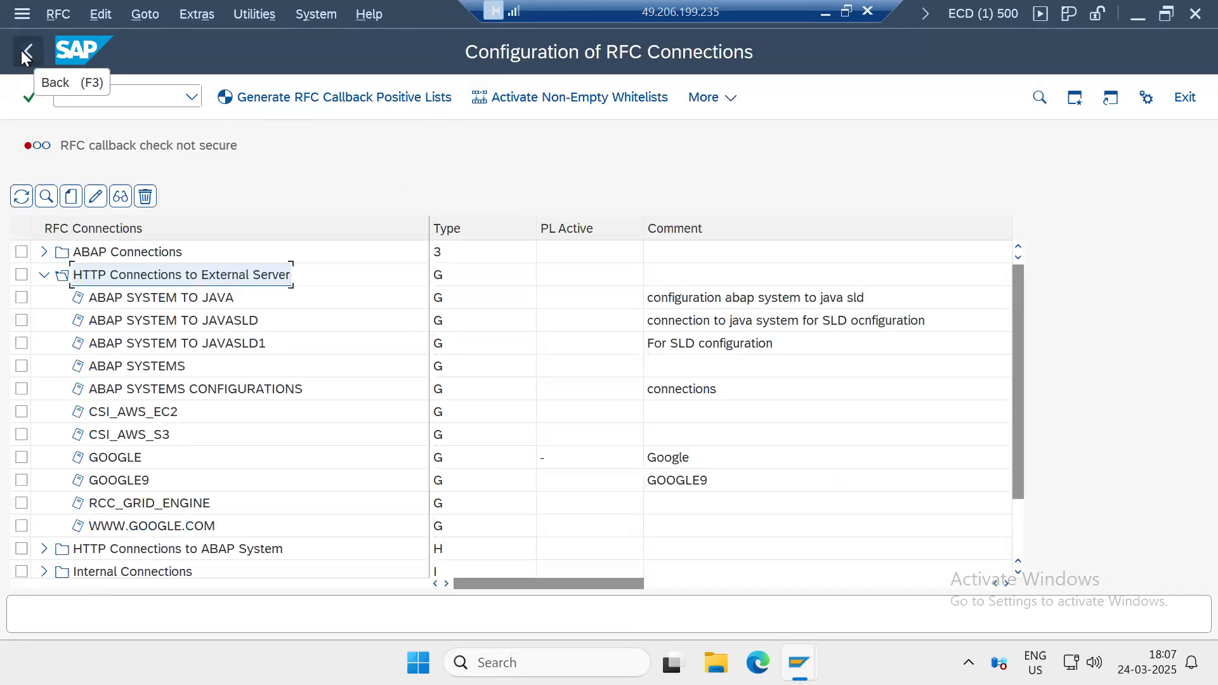
{"action": "left_click", "coordinate": [44, 275]}
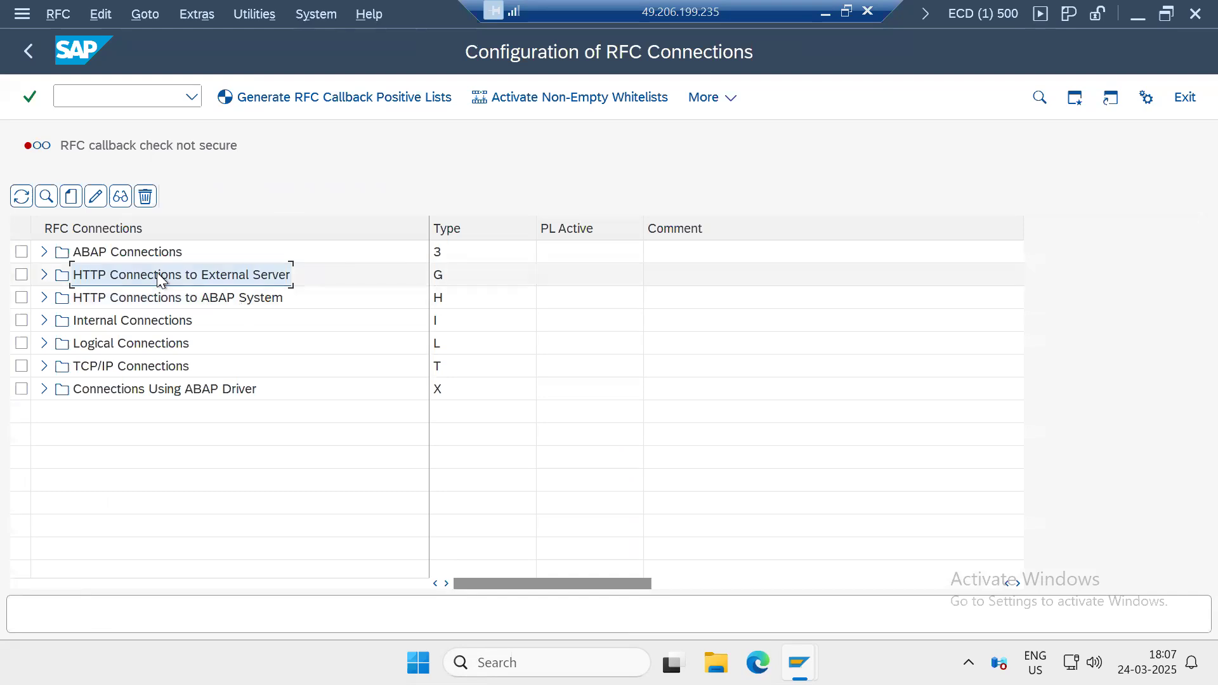
{"action": "left_click", "coordinate": [45, 299]}
{"action": "left_click", "coordinate": [45, 298]}
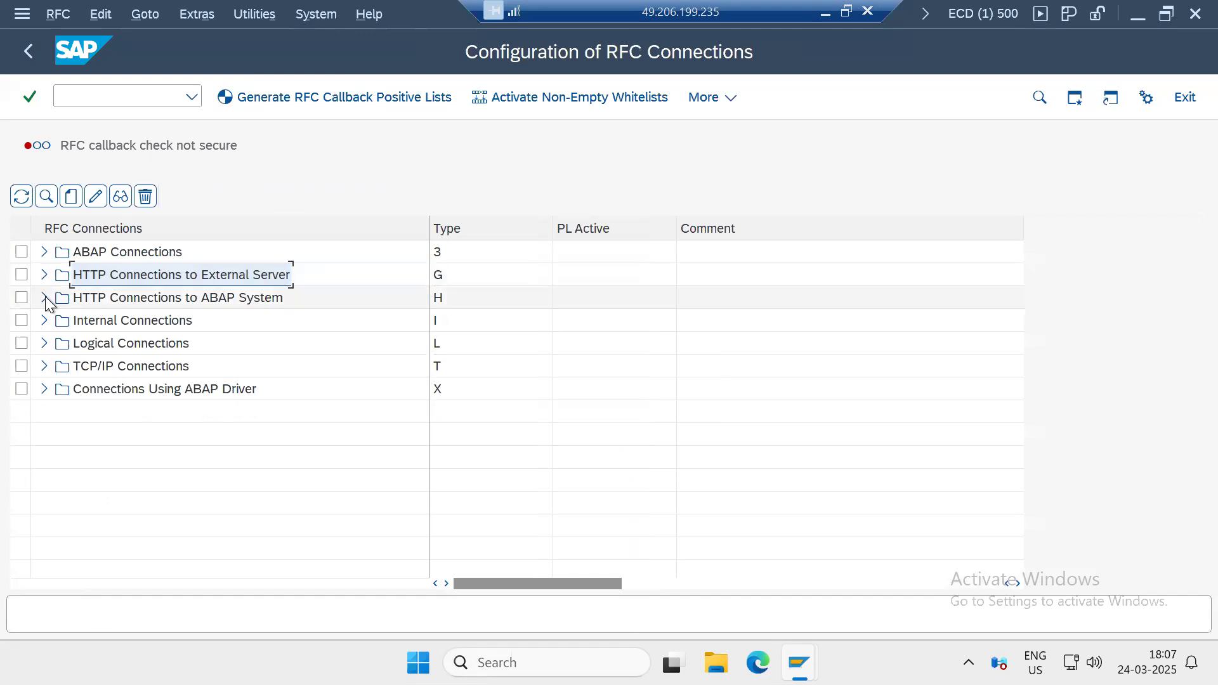
Step: Examine the destinations under TCP/IP Connections, collapse that category, and check Internal Connections
{"action": "left_click", "coordinate": [64, 329]}
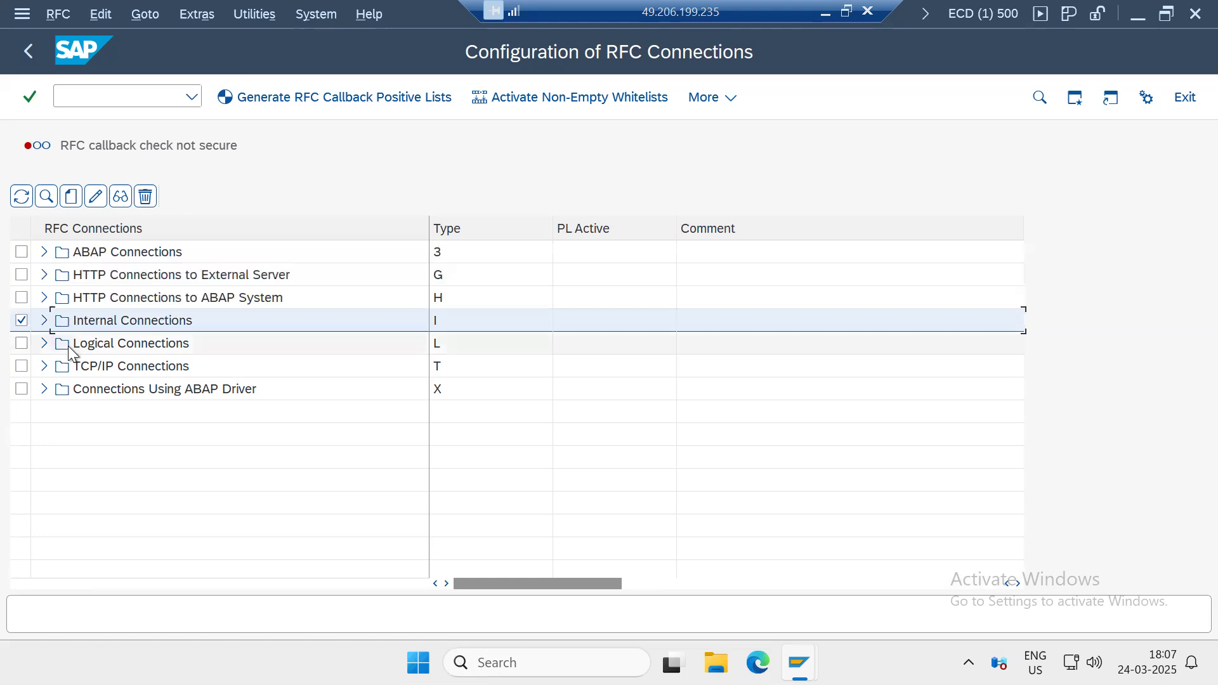
{"action": "left_click", "coordinate": [67, 365]}
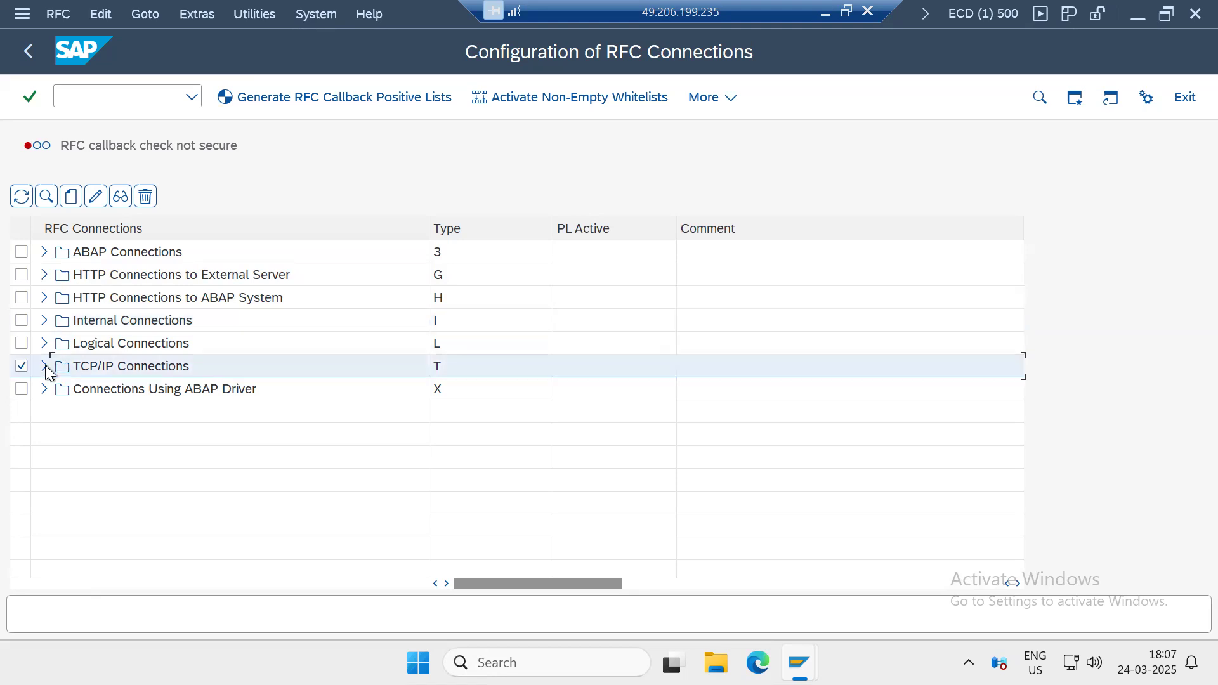
{"action": "left_click", "coordinate": [44, 366]}
{"action": "scroll", "coordinate": [174, 447], "scroll_direction": "down", "scroll_amount": 5}
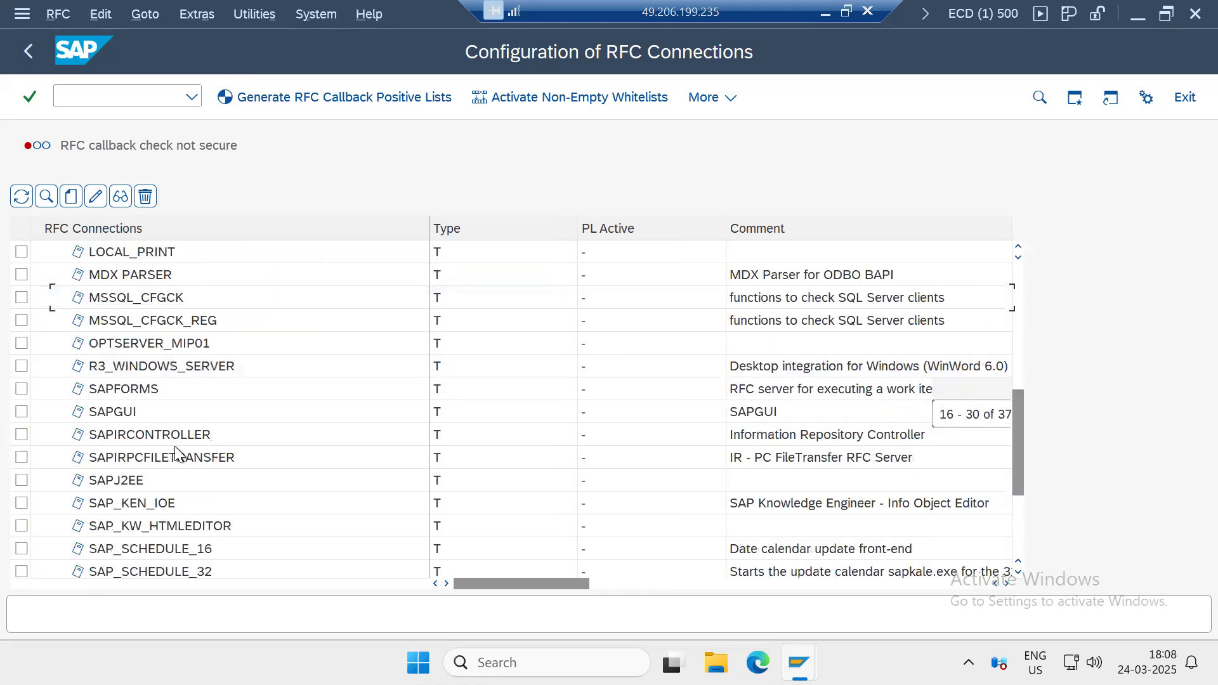
{"action": "scroll", "coordinate": [175, 450], "scroll_direction": "down", "scroll_amount": 3}
{"action": "scroll", "coordinate": [177, 447], "scroll_direction": "up", "scroll_amount": 5}
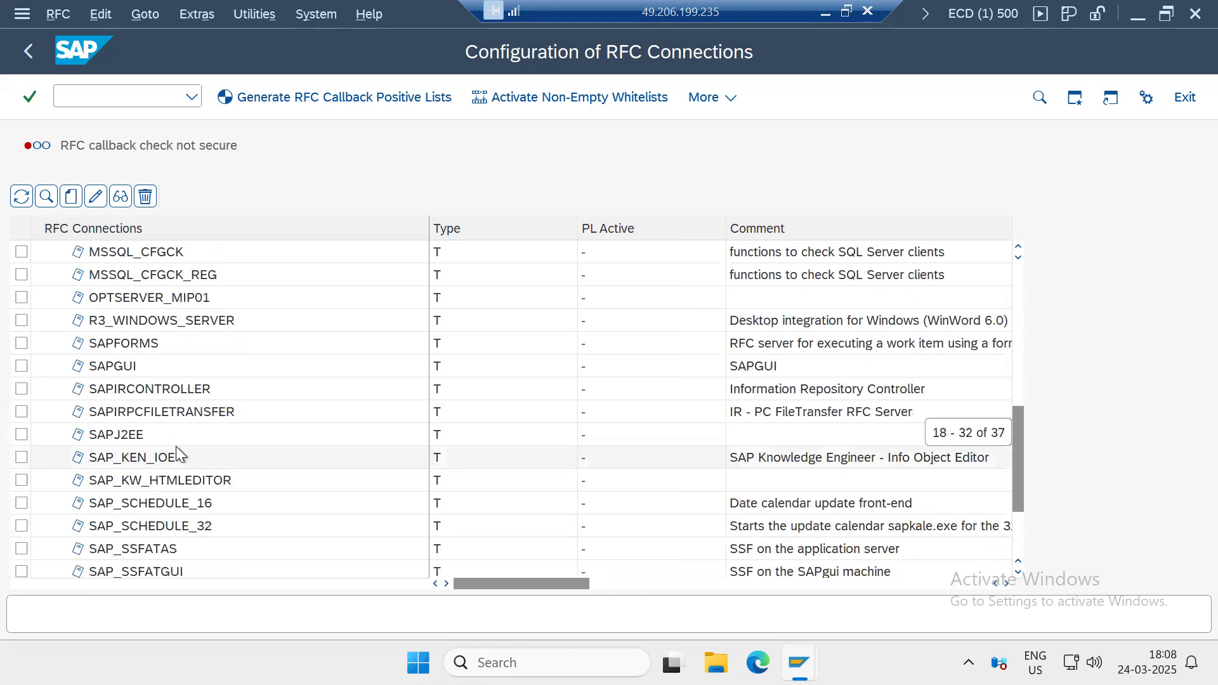
{"action": "scroll", "coordinate": [177, 446], "scroll_direction": "up", "scroll_amount": 3}
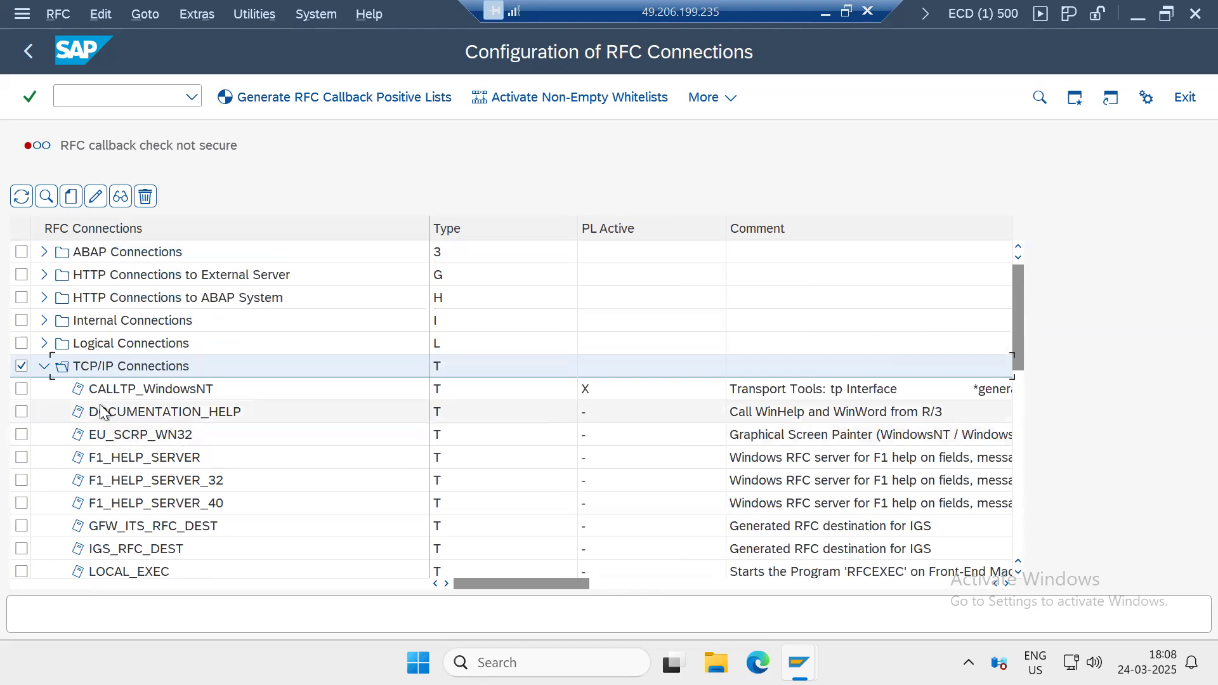
{"action": "scroll", "coordinate": [109, 429], "scroll_direction": "down", "scroll_amount": 1}
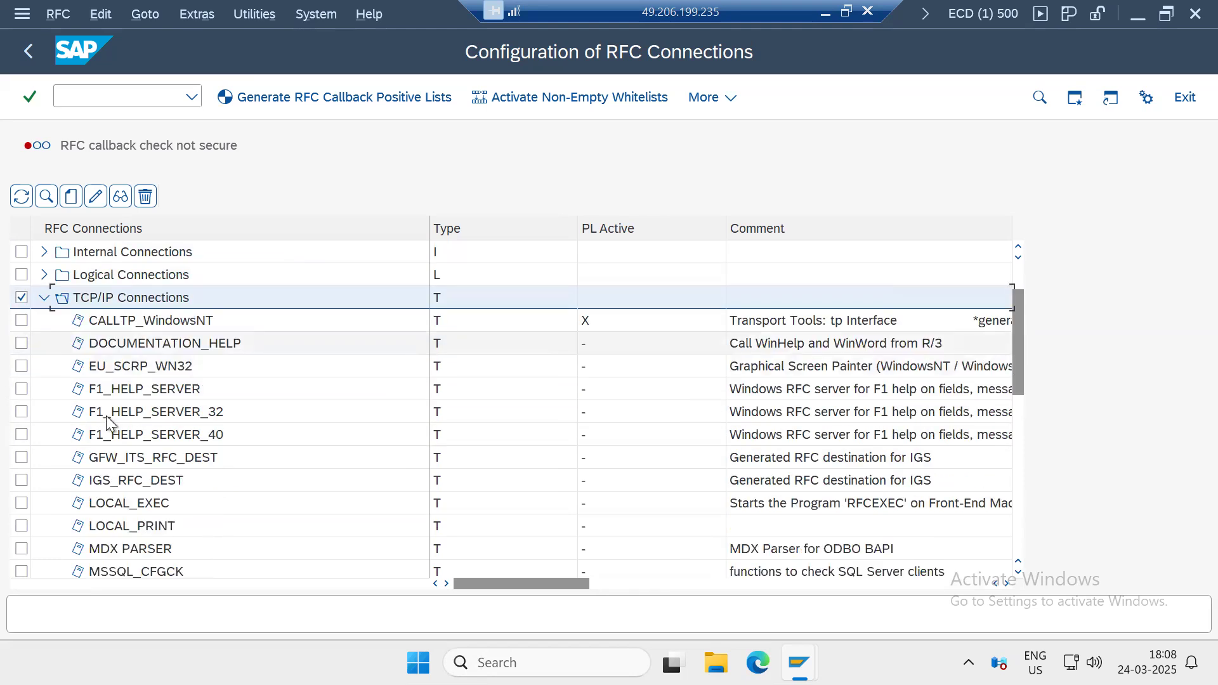
{"action": "scroll", "coordinate": [105, 416], "scroll_direction": "down", "scroll_amount": 6}
{"action": "scroll", "coordinate": [106, 417], "scroll_direction": "down", "scroll_amount": 1}
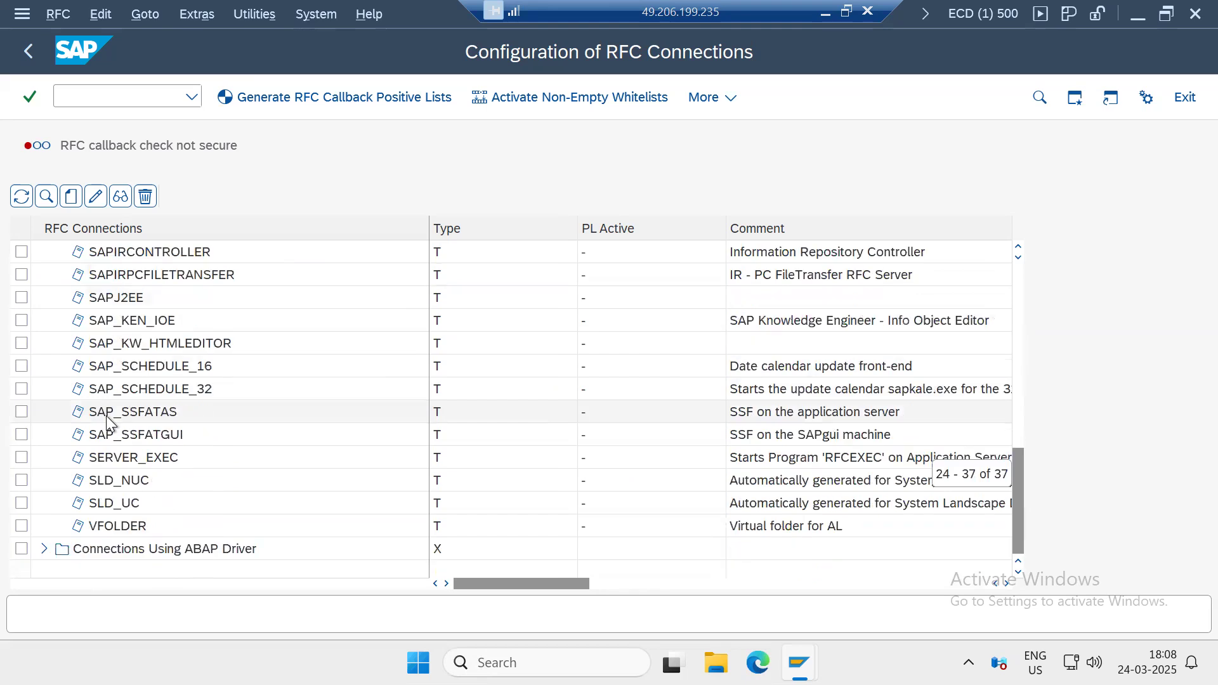
{"action": "scroll", "coordinate": [105, 416], "scroll_direction": "up", "scroll_amount": 8}
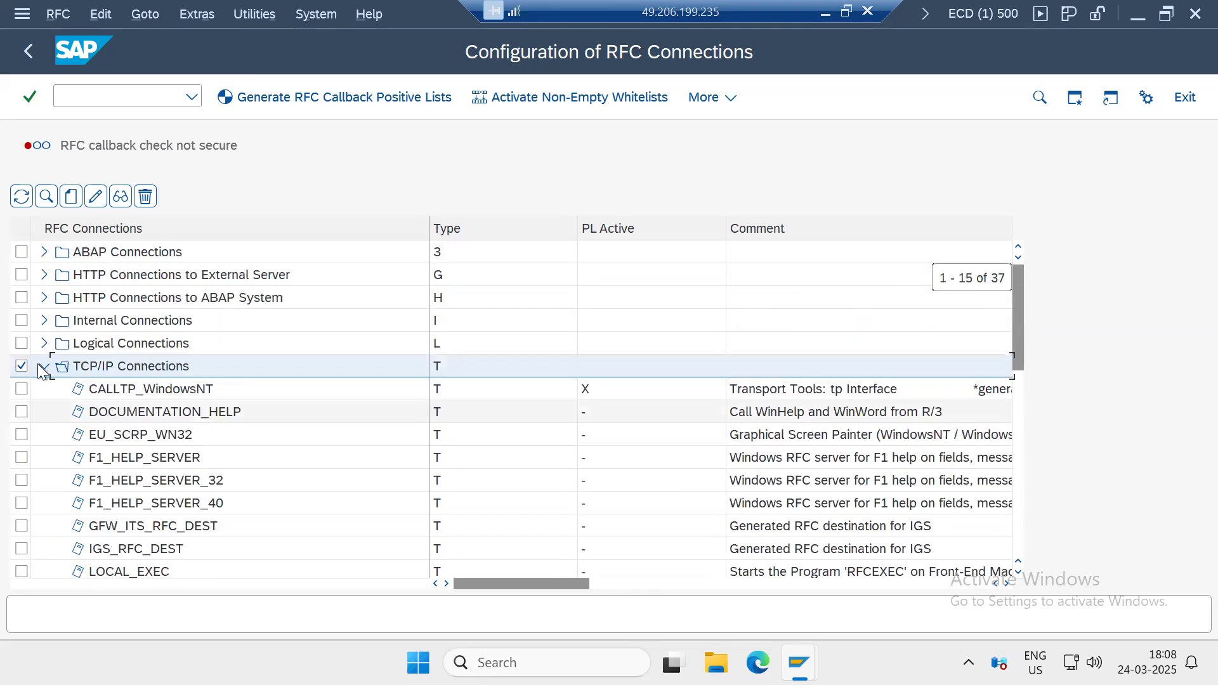
{"action": "left_click", "coordinate": [43, 367]}
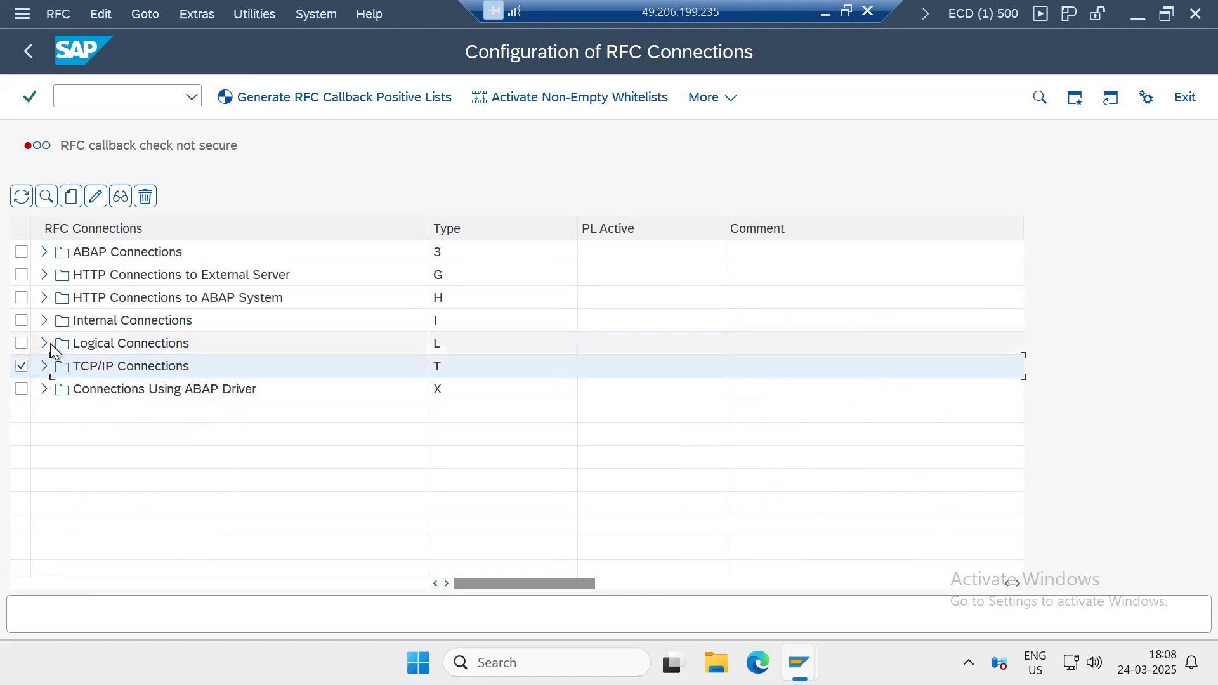
{"action": "left_click", "coordinate": [44, 321]}
{"action": "left_click", "coordinate": [44, 321]}
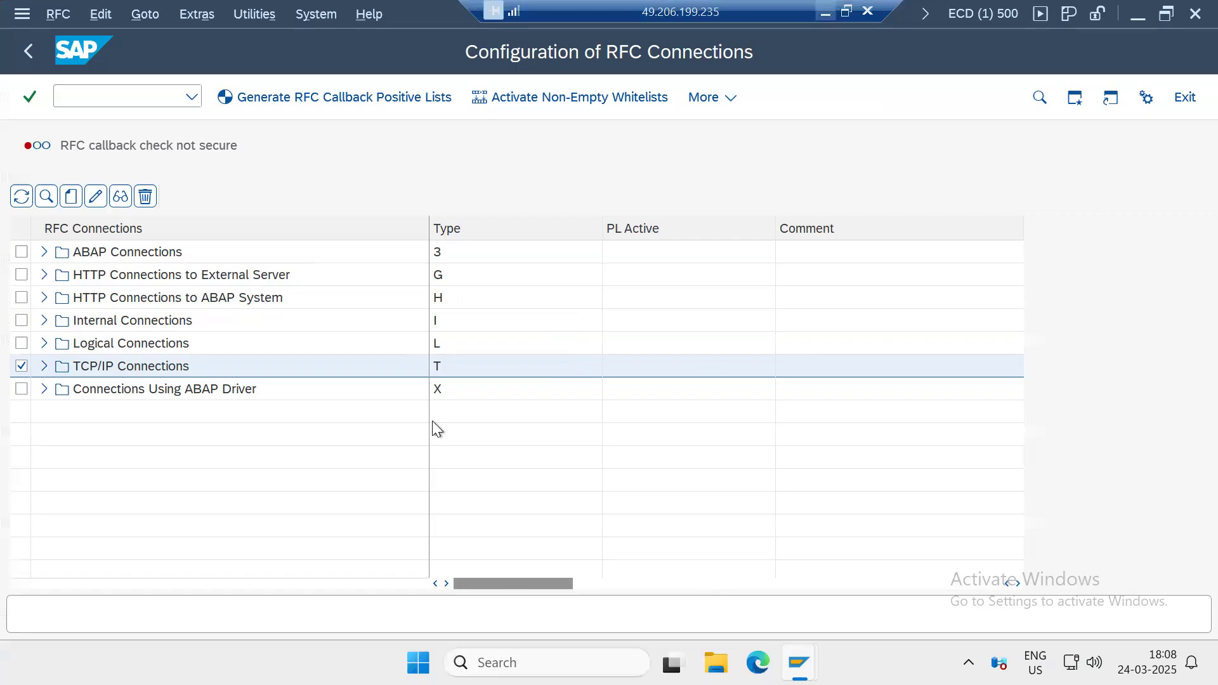
Step: Open the ABAP connection NW1001, review its instance number and its logon and security settings, and return to the overview
{"action": "left_click", "coordinate": [44, 252]}
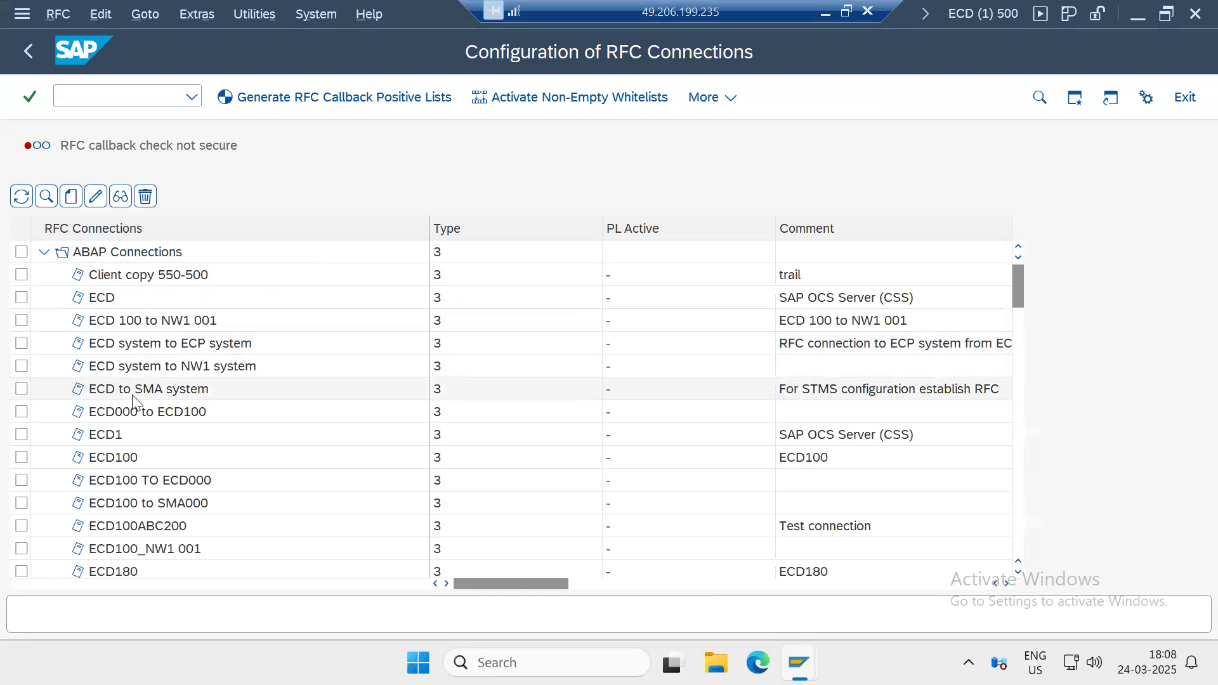
{"action": "scroll", "coordinate": [136, 432], "scroll_direction": "down", "scroll_amount": 6}
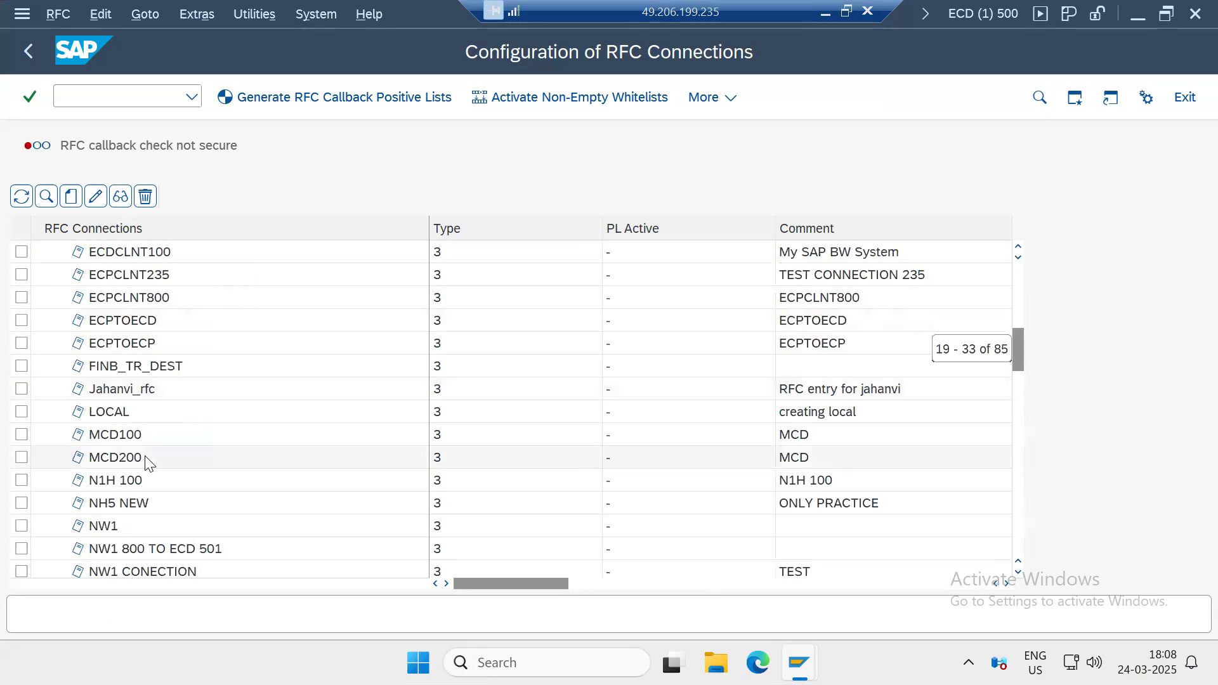
{"action": "scroll", "coordinate": [145, 462], "scroll_direction": "down", "scroll_amount": 1}
{"action": "scroll", "coordinate": [146, 462], "scroll_direction": "down", "scroll_amount": 2}
{"action": "double_click", "coordinate": [157, 386]}
{"action": "left_click", "coordinate": [234, 475]}
{"action": "left_click_drag", "start_coordinate": [690, 477], "coordinate": [700, 475]}
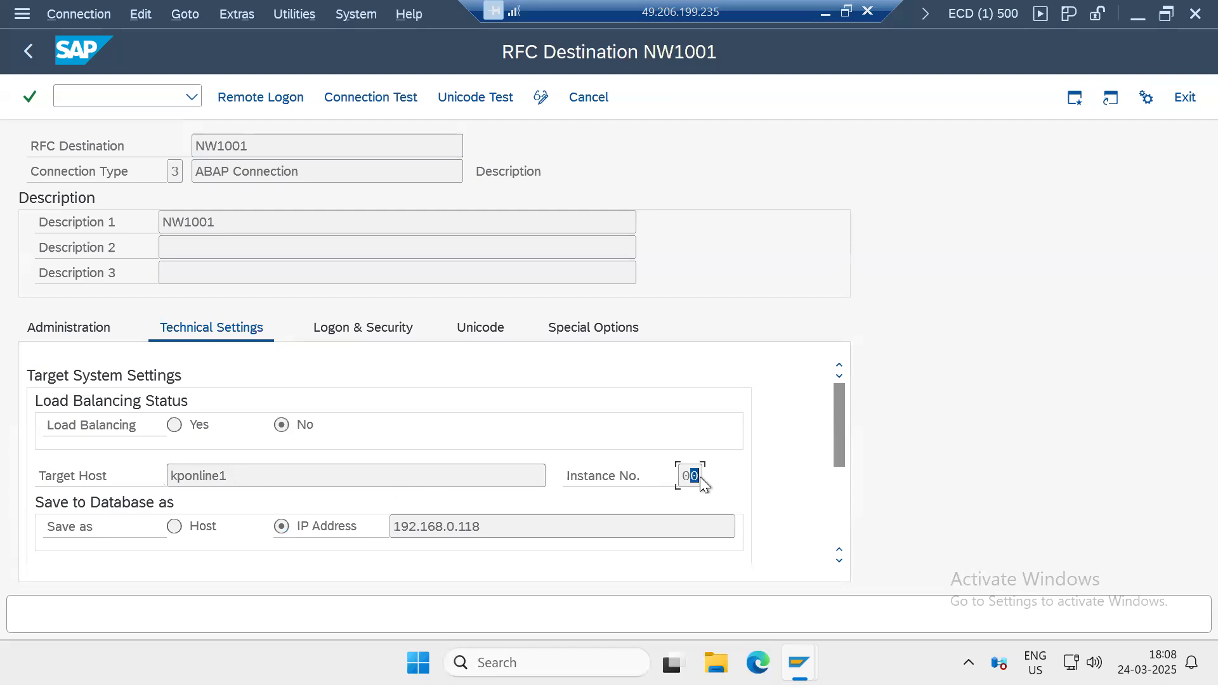
{"action": "left_click", "coordinate": [383, 334]}
{"action": "scroll", "coordinate": [207, 435], "scroll_direction": "up", "scroll_amount": 3}
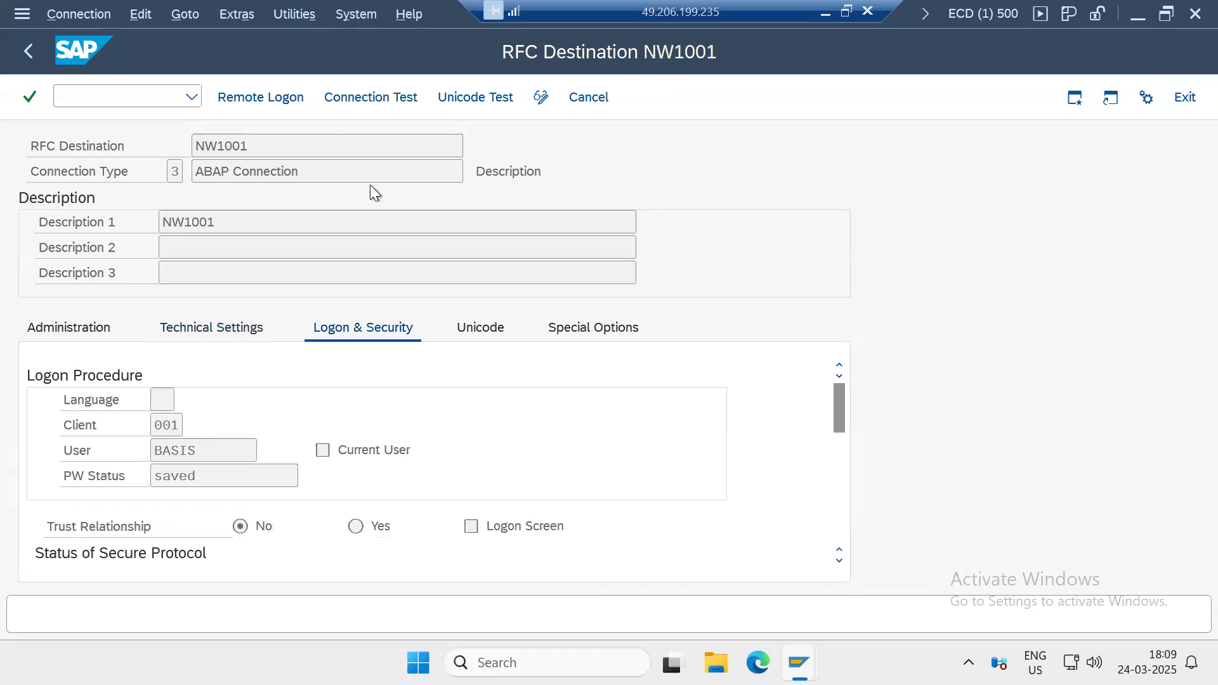
{"action": "left_click", "coordinate": [475, 96]}
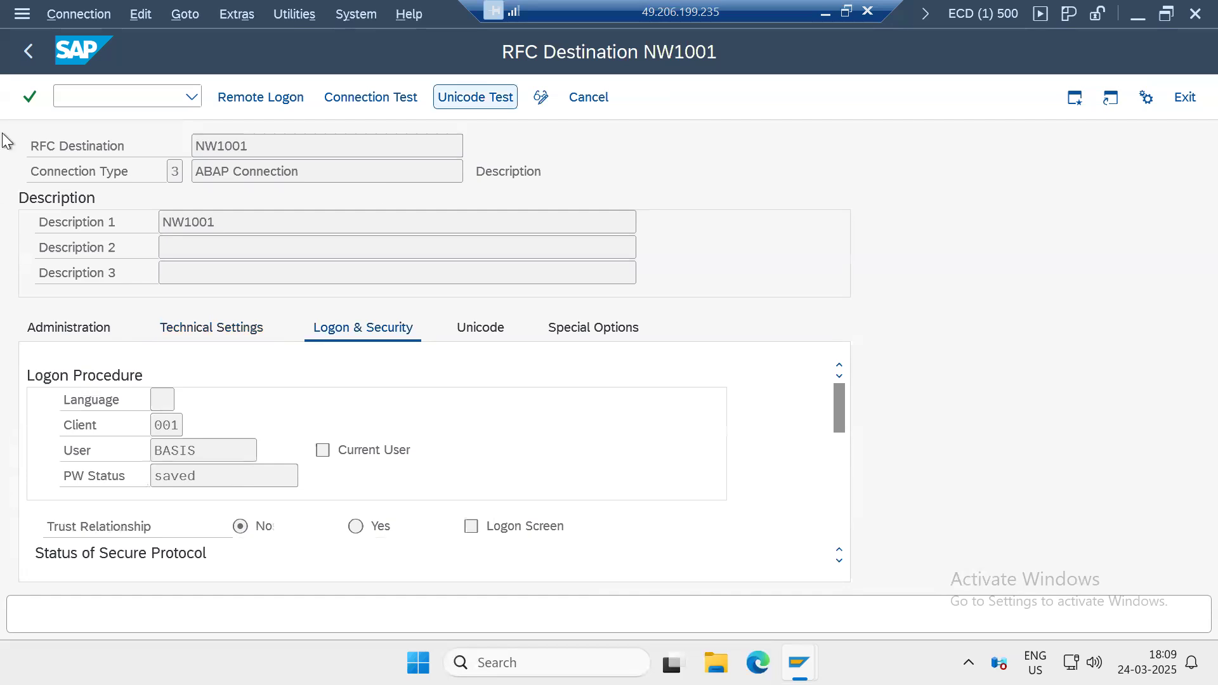
{"action": "left_click", "coordinate": [28, 51]}
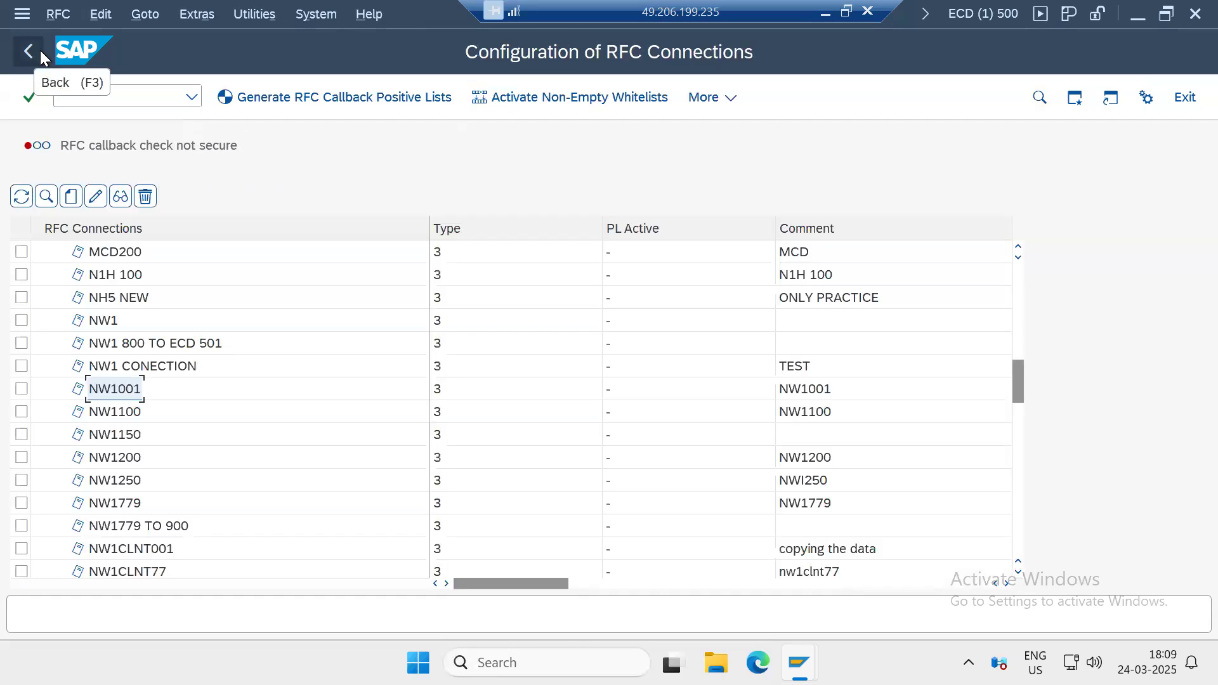
Step: Collapse ABAP Connections and leave the RFC configuration for the SAP Easy Access screen
{"action": "scroll", "coordinate": [31, 289], "scroll_direction": "up", "scroll_amount": 3}
{"action": "scroll", "coordinate": [40, 297], "scroll_direction": "up", "scroll_amount": 5}
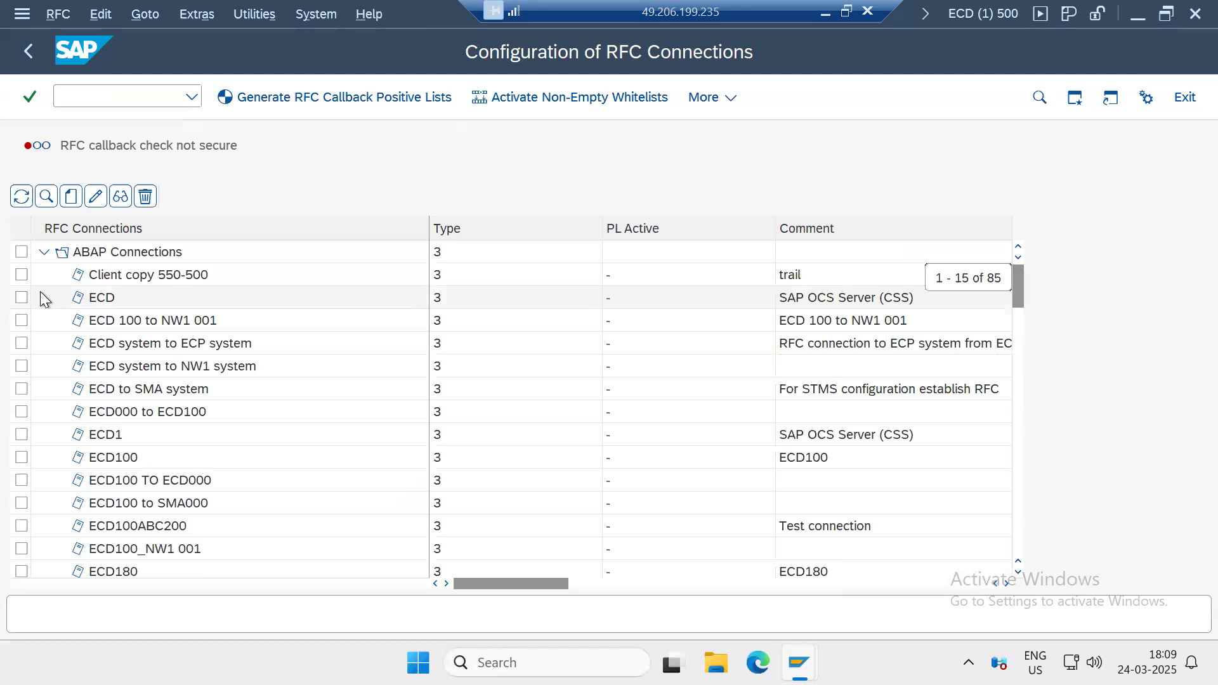
{"action": "left_click", "coordinate": [44, 254]}
{"action": "left_click", "coordinate": [93, 255]}
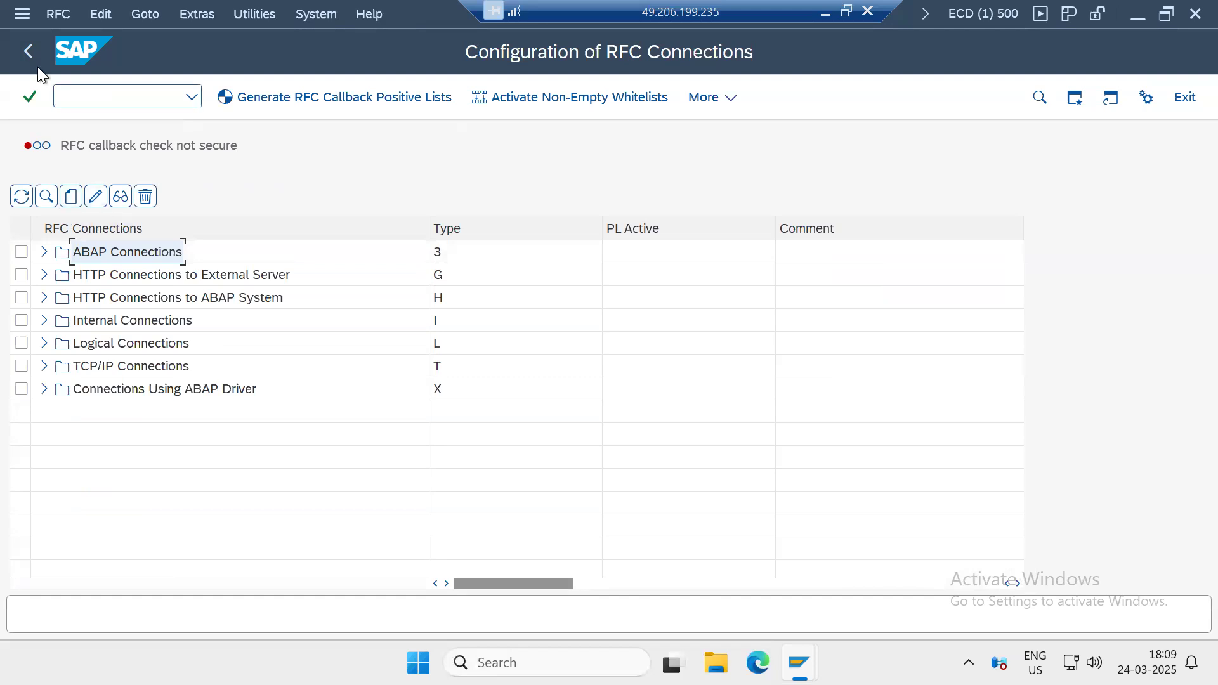
{"action": "left_click", "coordinate": [25, 53]}
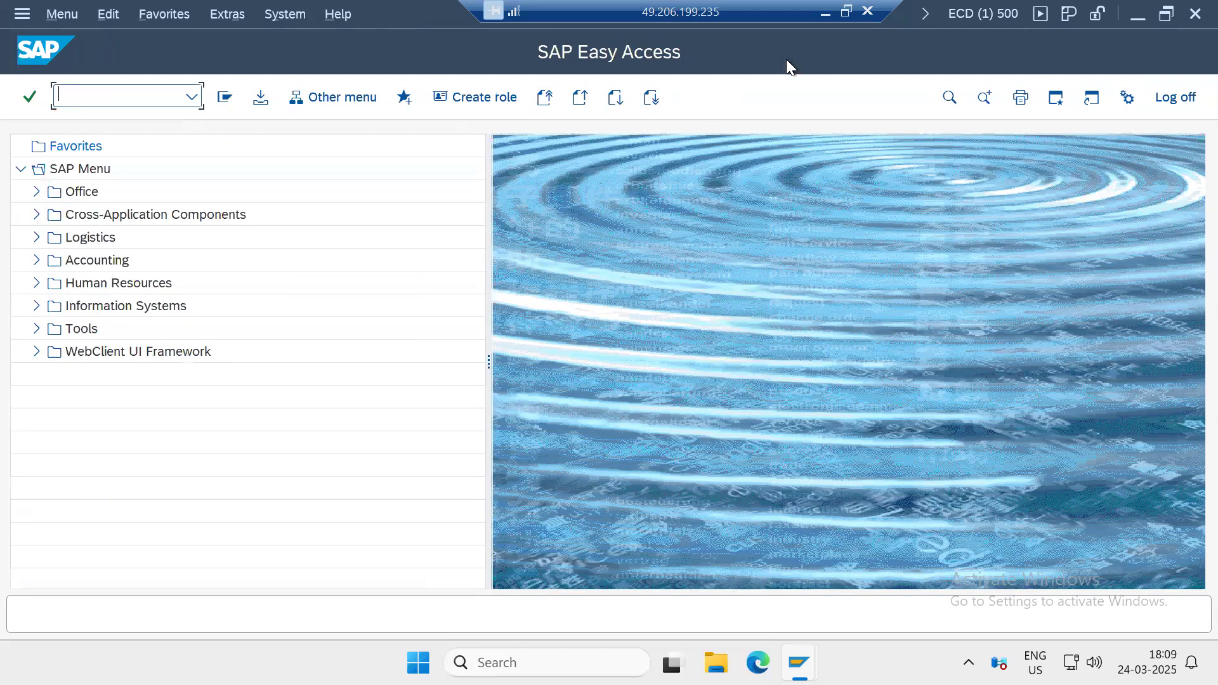
Step: Switch to the Remote Client Copy notes in Paint to review them, and return to the SAP session
{"action": "key", "text": "alt+Tab"}
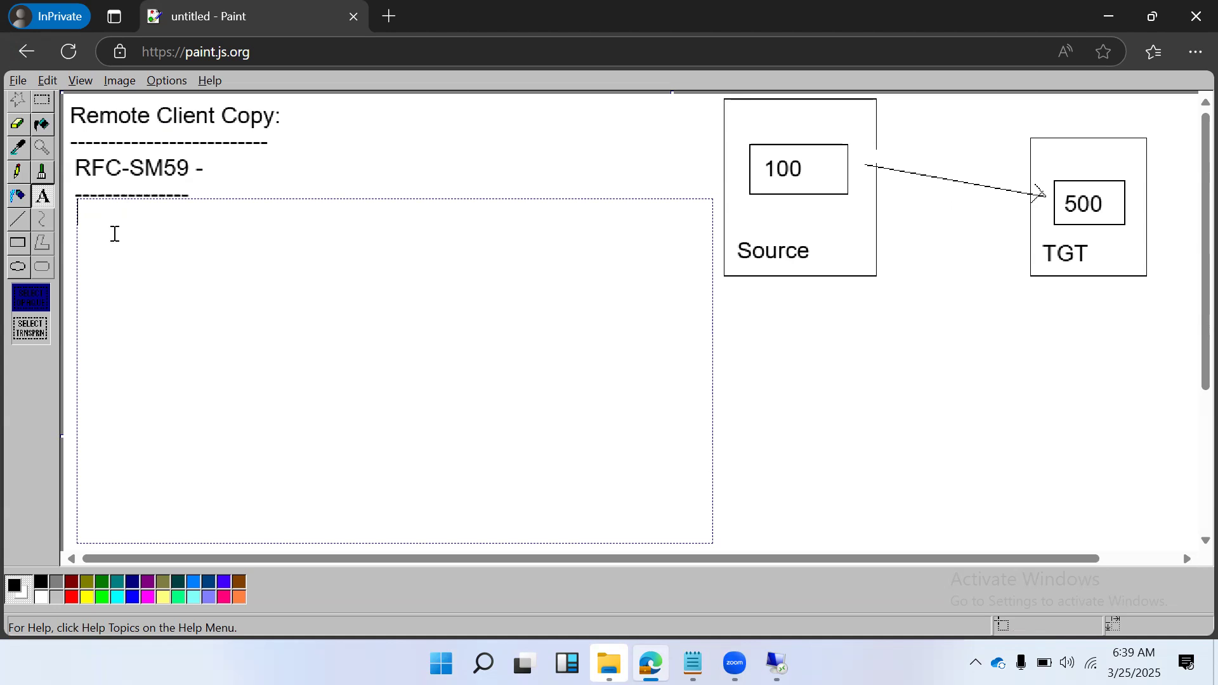
{"action": "left_click", "coordinate": [778, 665]}
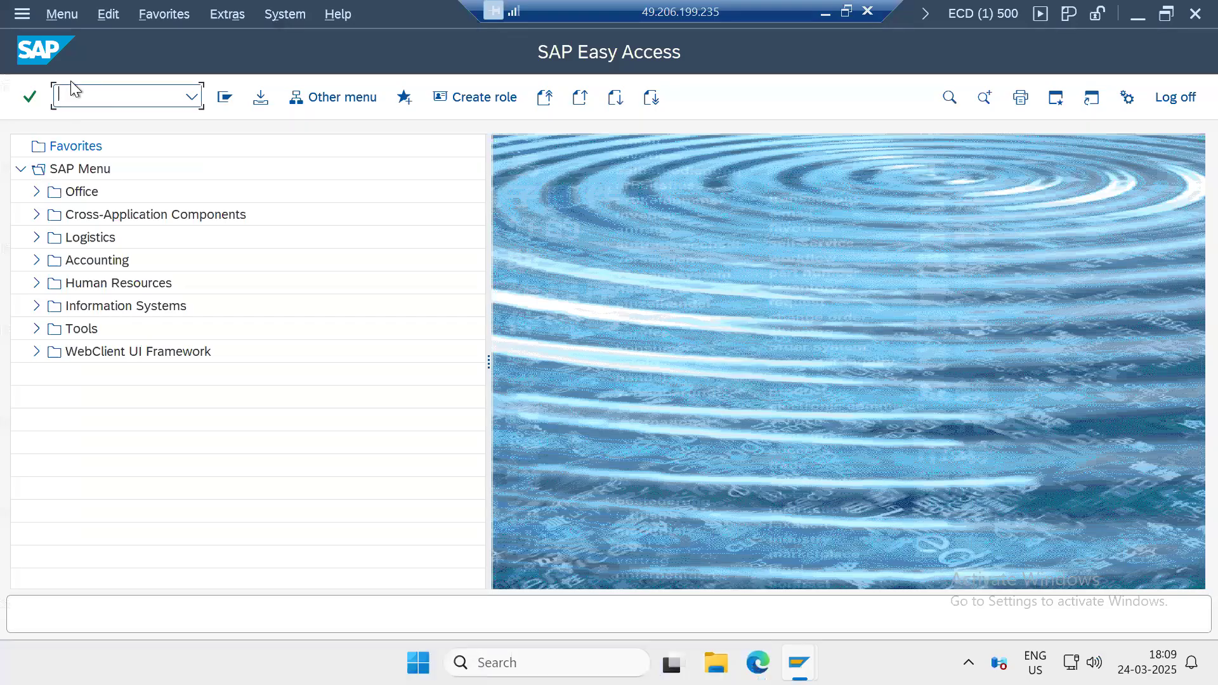
Step: Run transaction sm59 and view the destinations under TCP/IP Connections, collapsing the category again
{"action": "type", "text": "sm59"}
{"action": "key", "text": "Return"}
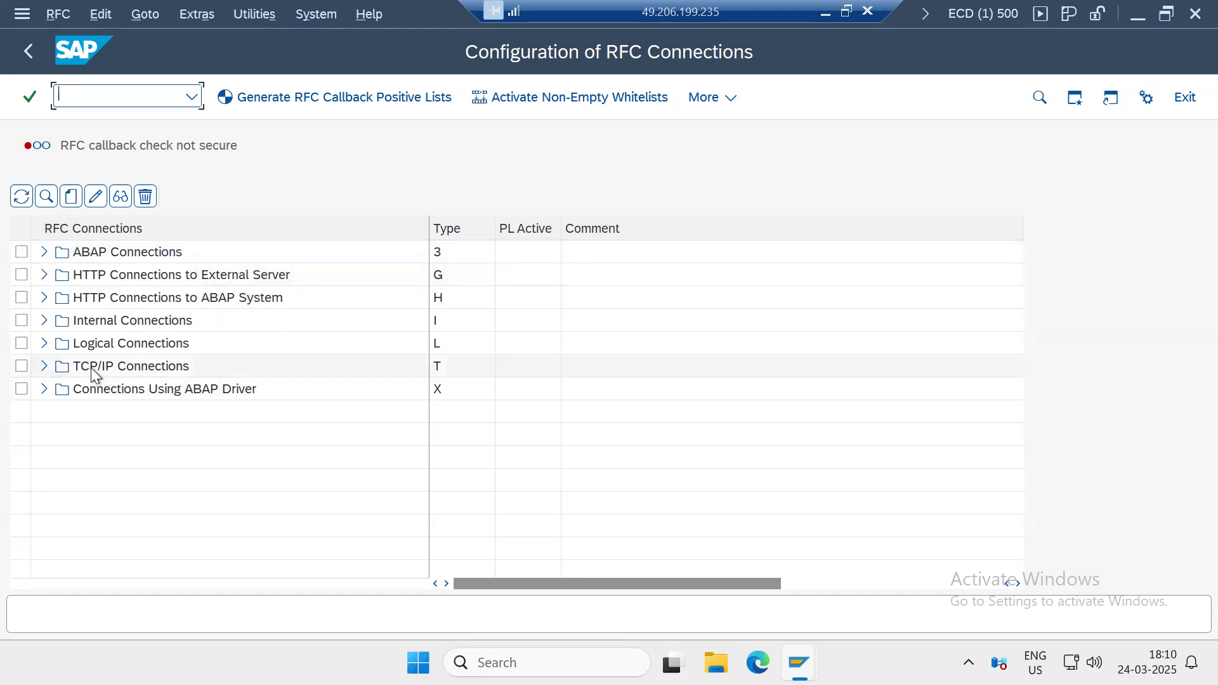
{"action": "left_click", "coordinate": [44, 366]}
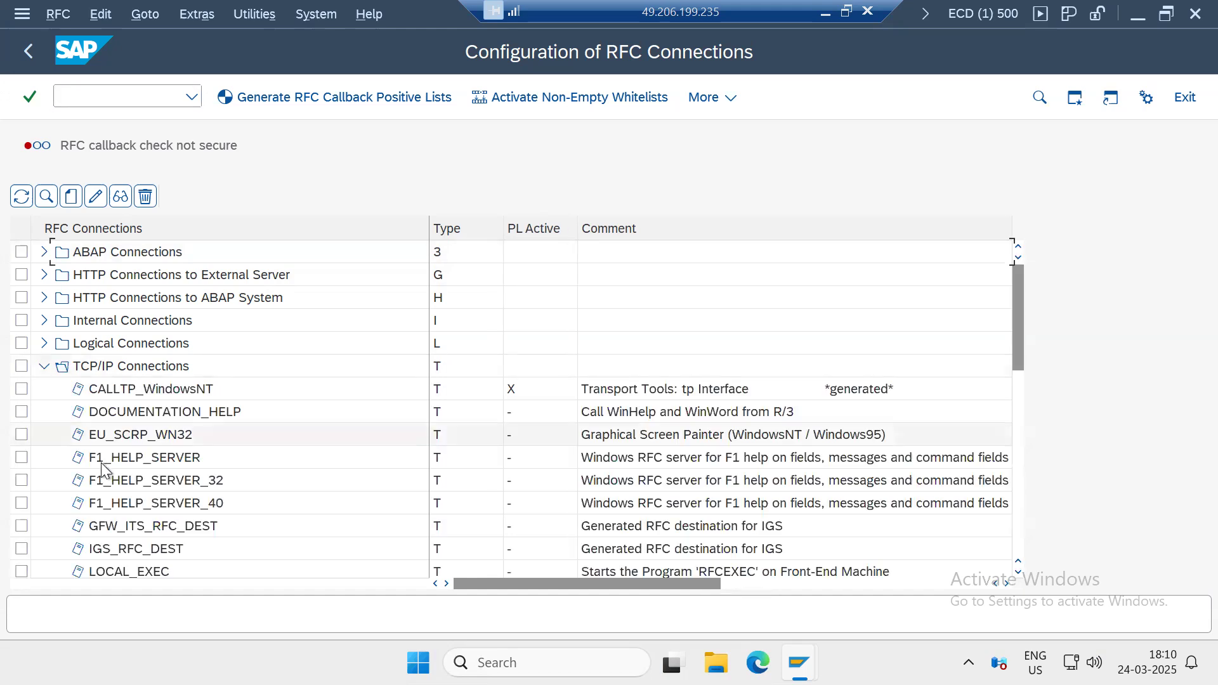
{"action": "left_click", "coordinate": [43, 368]}
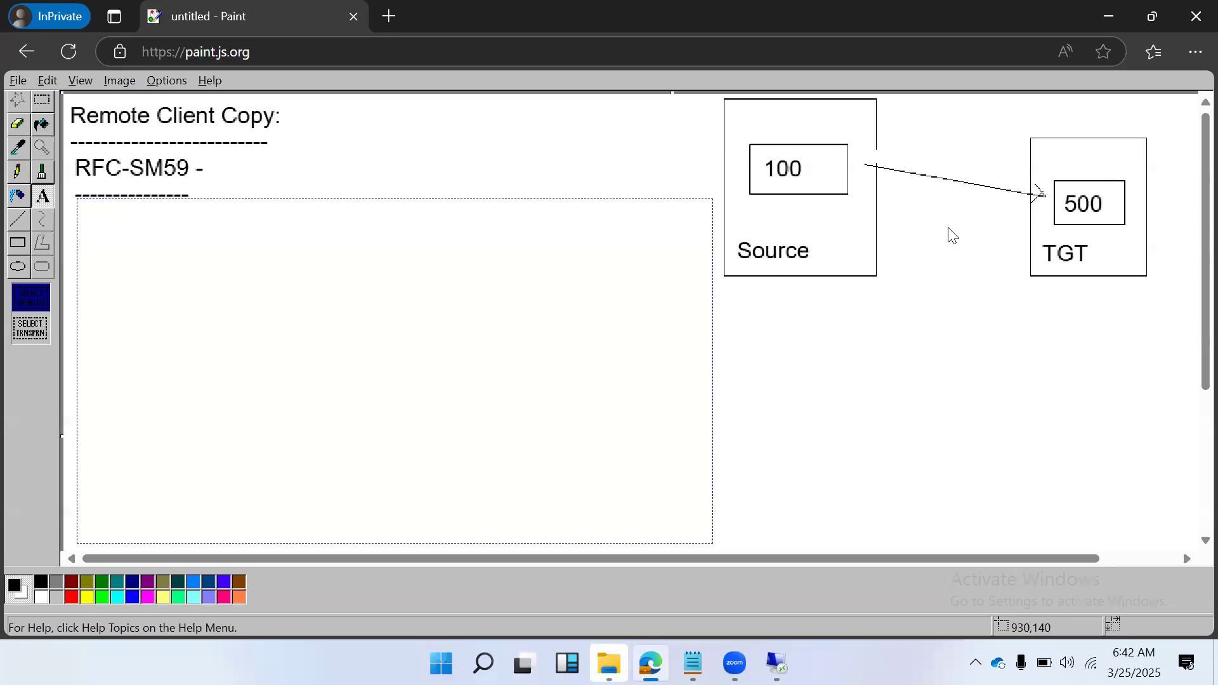
Step: In the Paint diagram, draw a straight line from the target's 500 box to the source's 100 box
{"action": "left_click", "coordinate": [1058, 216]}
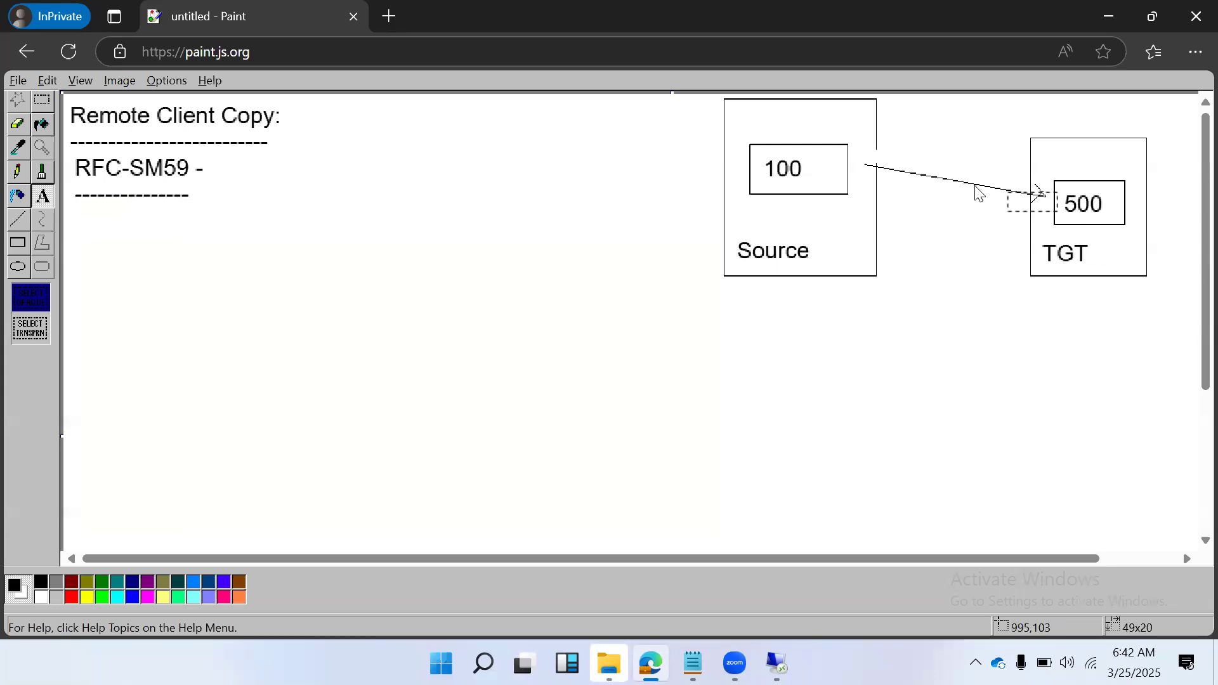
{"action": "left_click", "coordinate": [18, 219]}
{"action": "left_click_drag", "start_coordinate": [1053, 200], "coordinate": [847, 167]}
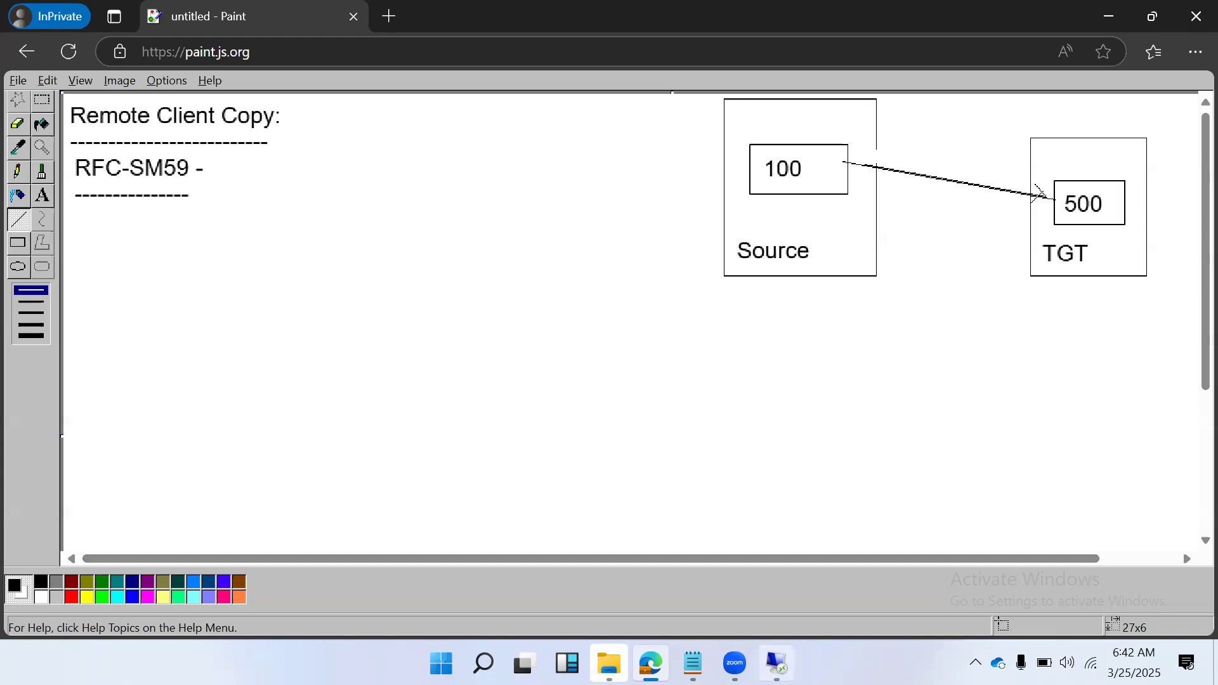
Step: Switch back to SAP, expand ABAP Connections and open the RFC destination NW1001
{"action": "left_click", "coordinate": [777, 663]}
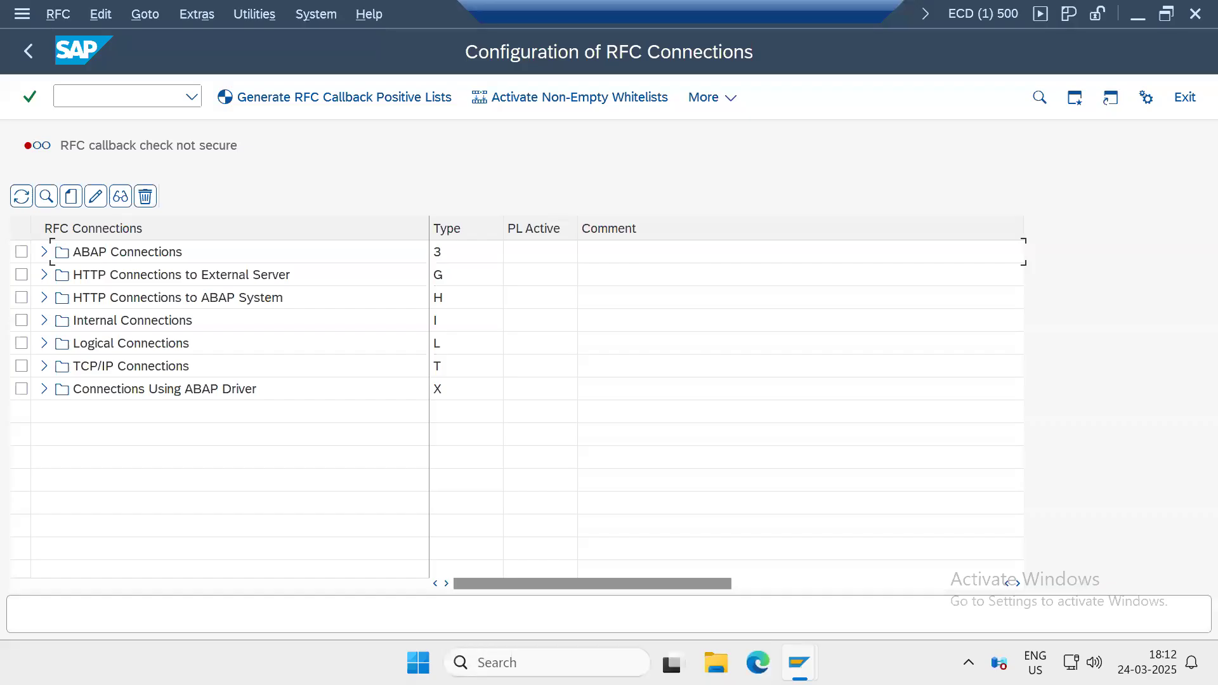
{"action": "left_click", "coordinate": [45, 252]}
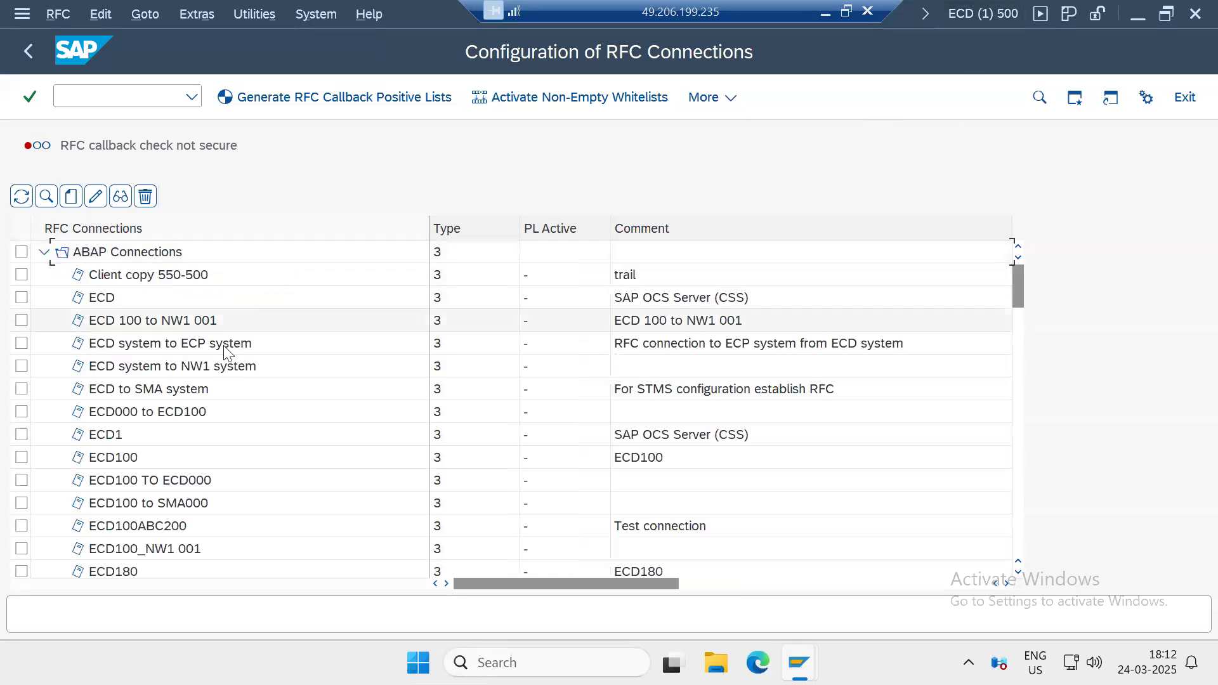
{"action": "scroll", "coordinate": [111, 569], "scroll_direction": "down", "scroll_amount": 5}
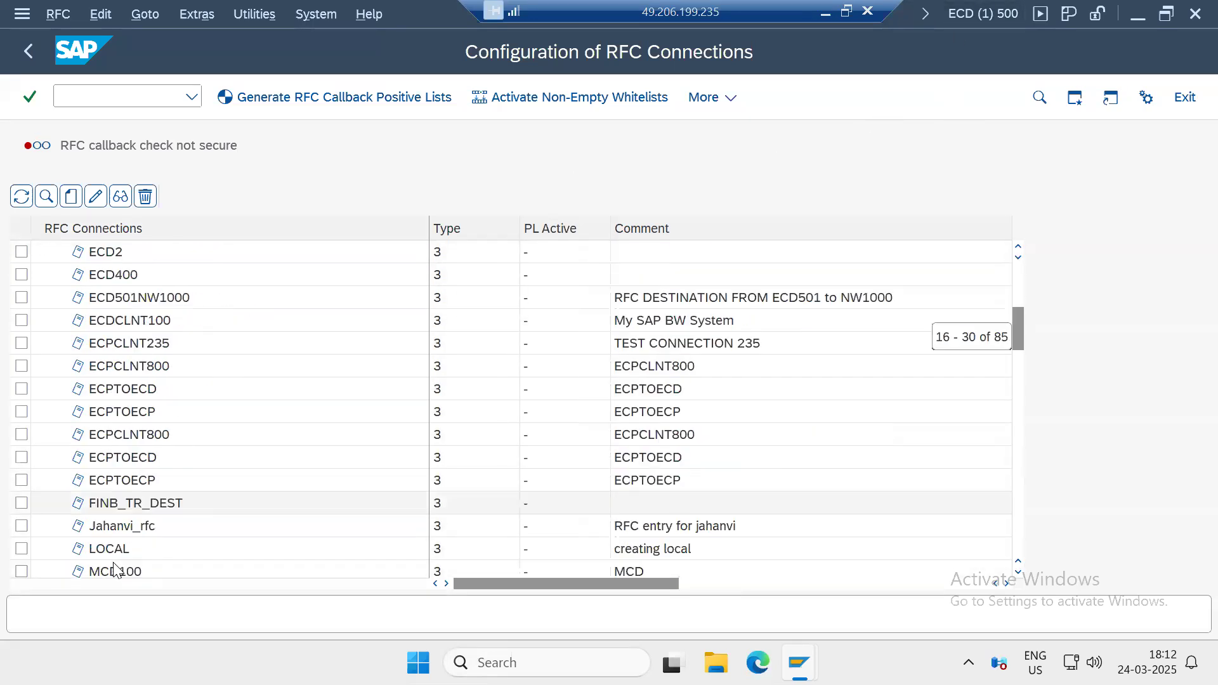
{"action": "scroll", "coordinate": [113, 562], "scroll_direction": "down", "scroll_amount": 3}
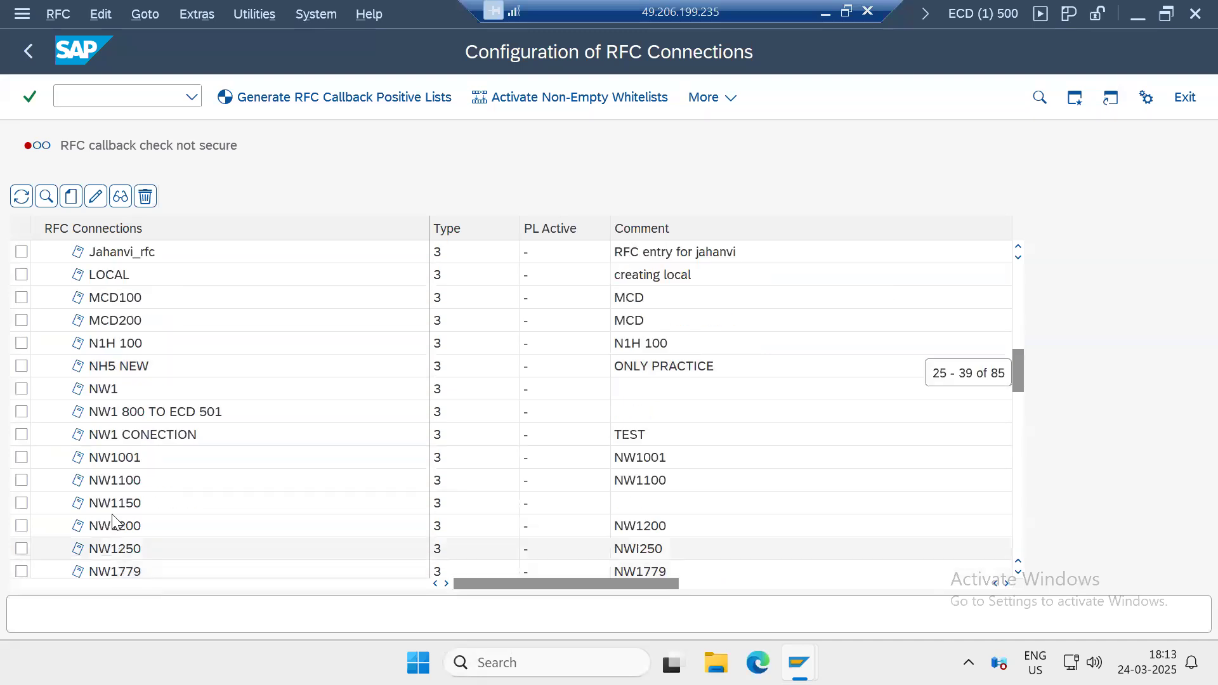
{"action": "double_click", "coordinate": [102, 458]}
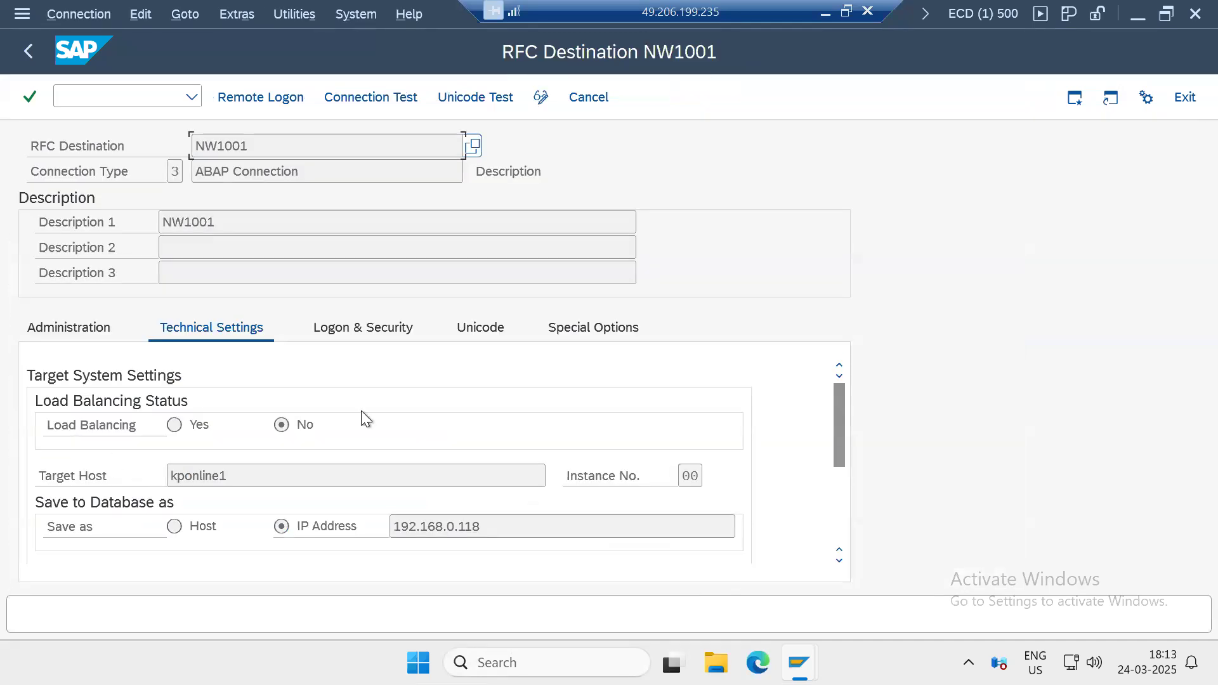
Step: Check the logon client in the Logon & Security settings of RFC destination NW1001
{"action": "left_click", "coordinate": [359, 328]}
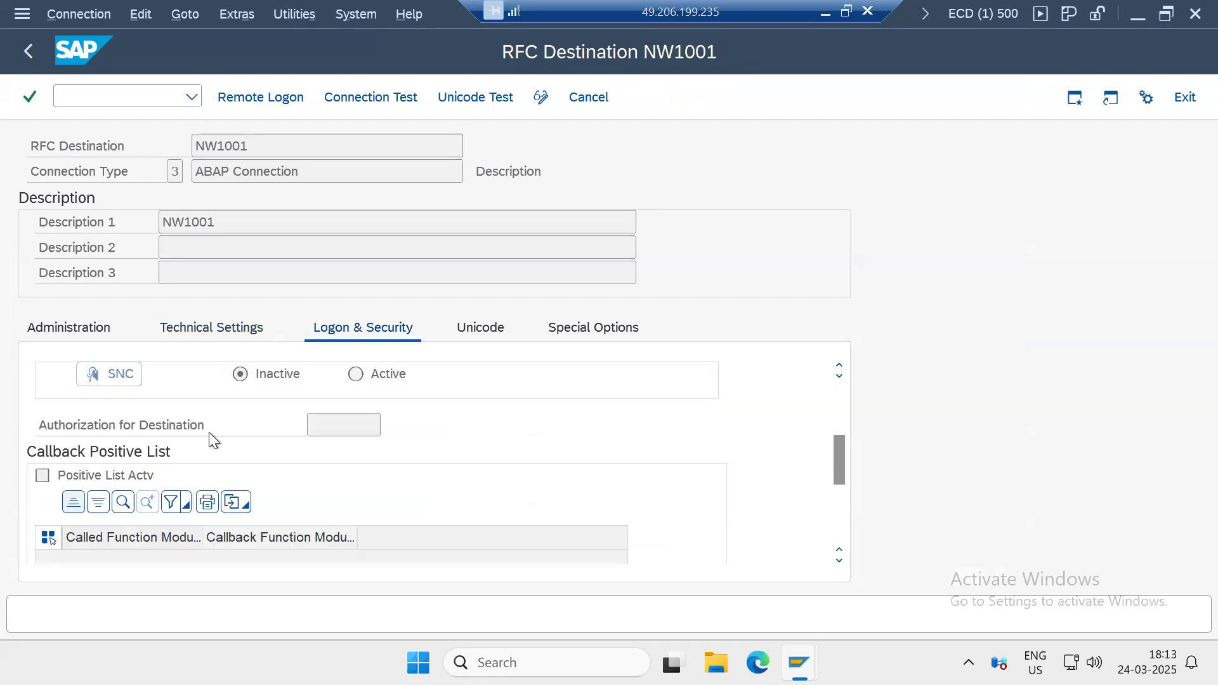
{"action": "scroll", "coordinate": [208, 432], "scroll_direction": "up", "scroll_amount": 5}
{"action": "left_click", "coordinate": [158, 429]}
{"action": "left_click_drag", "start_coordinate": [158, 429], "coordinate": [183, 430]}
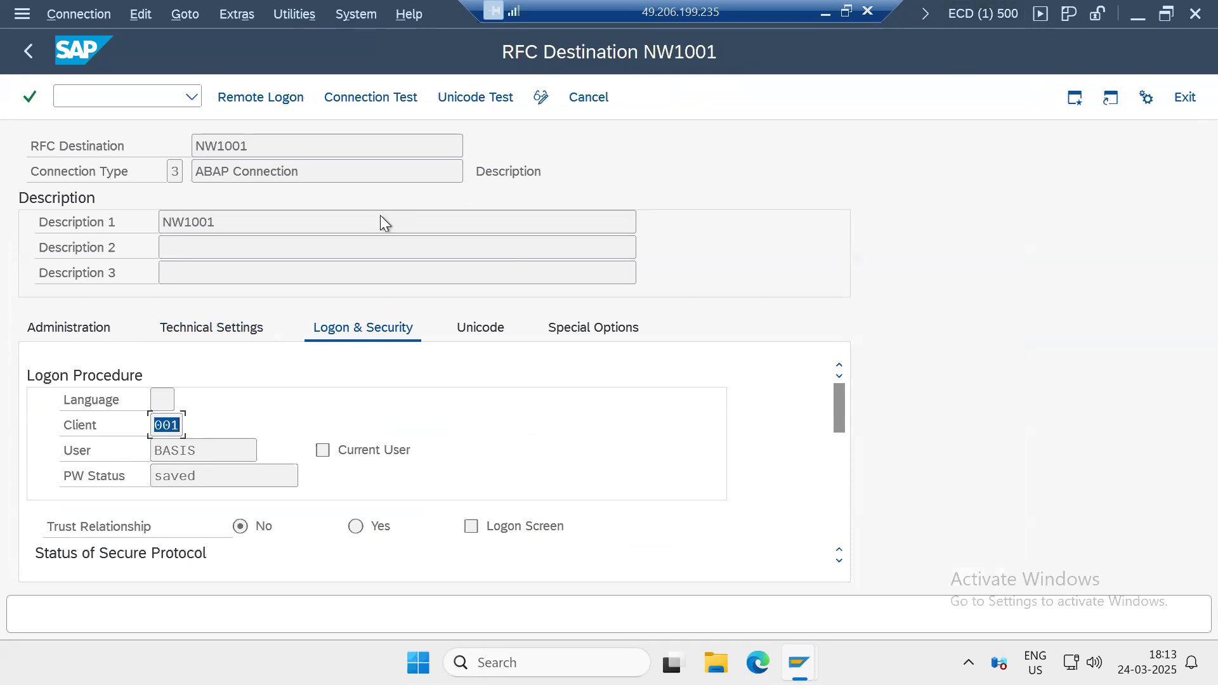
{"action": "left_click_drag", "start_coordinate": [253, 147], "coordinate": [122, 158]}
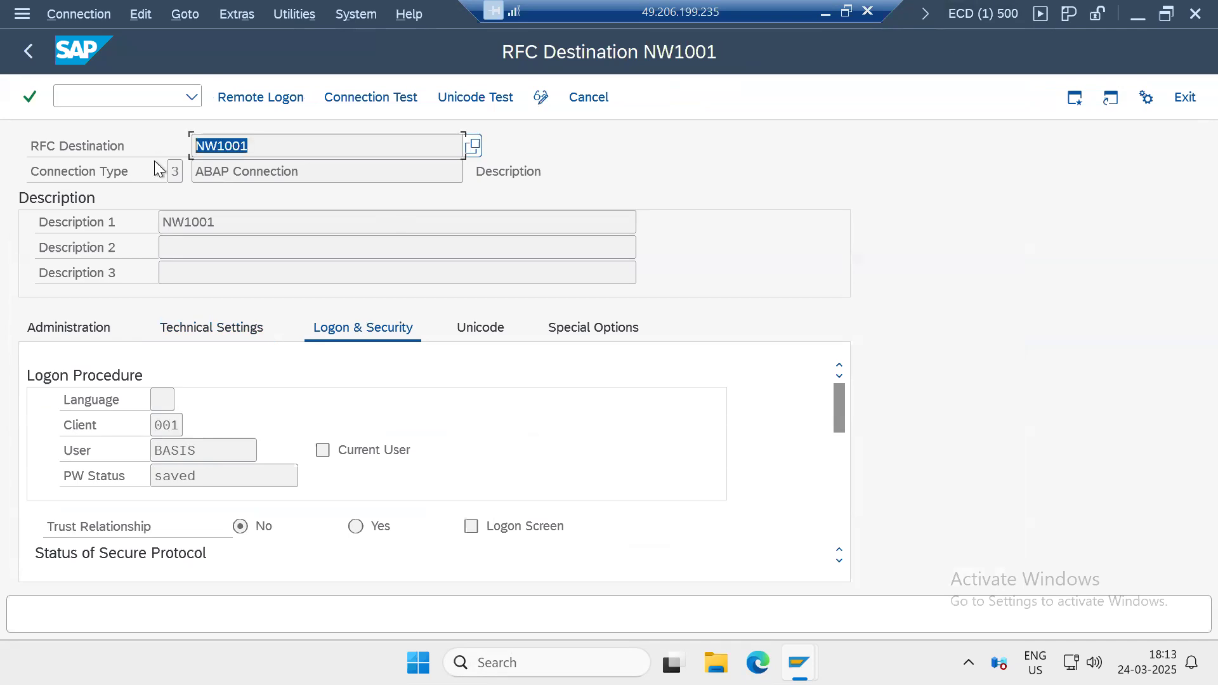
Step: Leave the RFC configuration for transaction scc9 and select the copy profile SAP_USER
{"action": "left_click", "coordinate": [28, 51]}
{"action": "left_click", "coordinate": [75, 95]}
{"action": "type", "text": "/nscc9"}
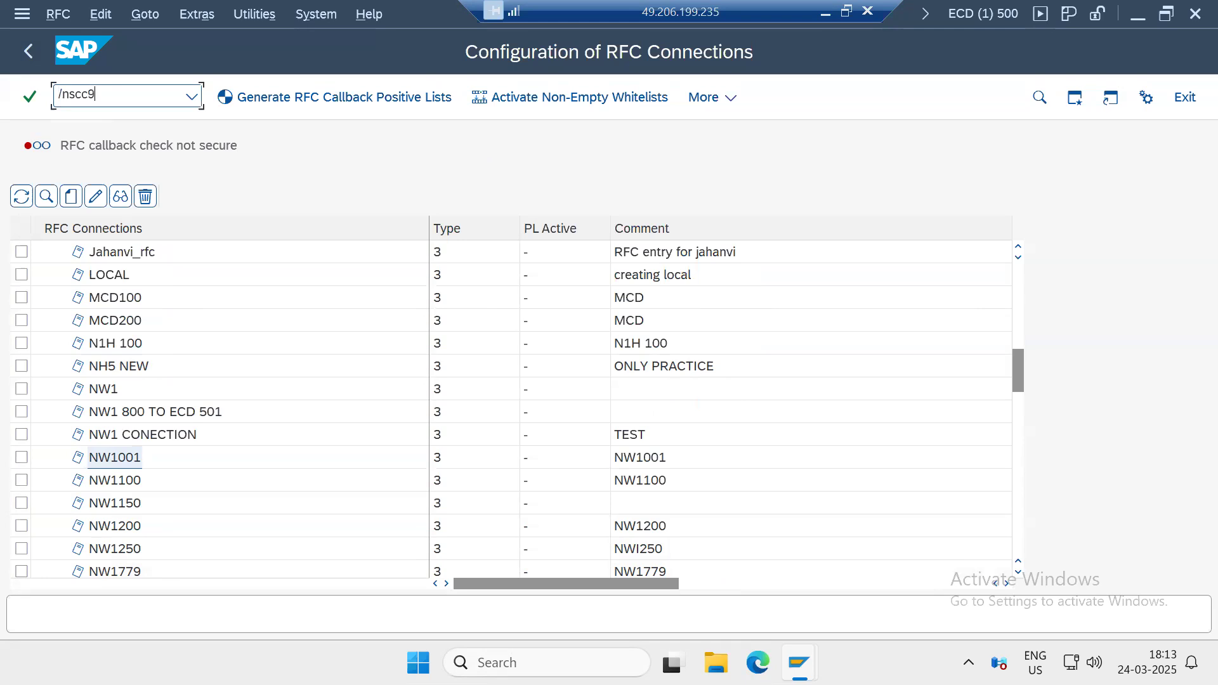
{"action": "key", "text": "Return"}
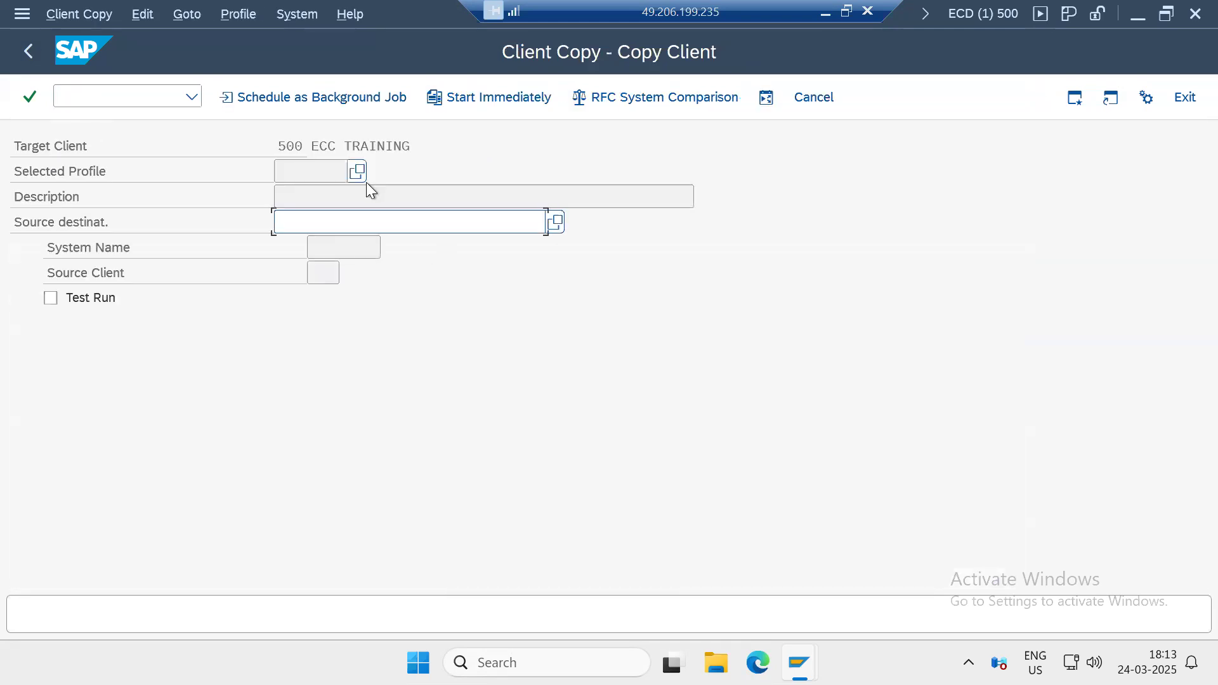
{"action": "left_click", "coordinate": [359, 172]}
{"action": "left_click", "coordinate": [90, 455]}
Step: Set the client copy's source destination to NW1001 and check the source client it fills in
{"action": "left_click", "coordinate": [556, 222]}
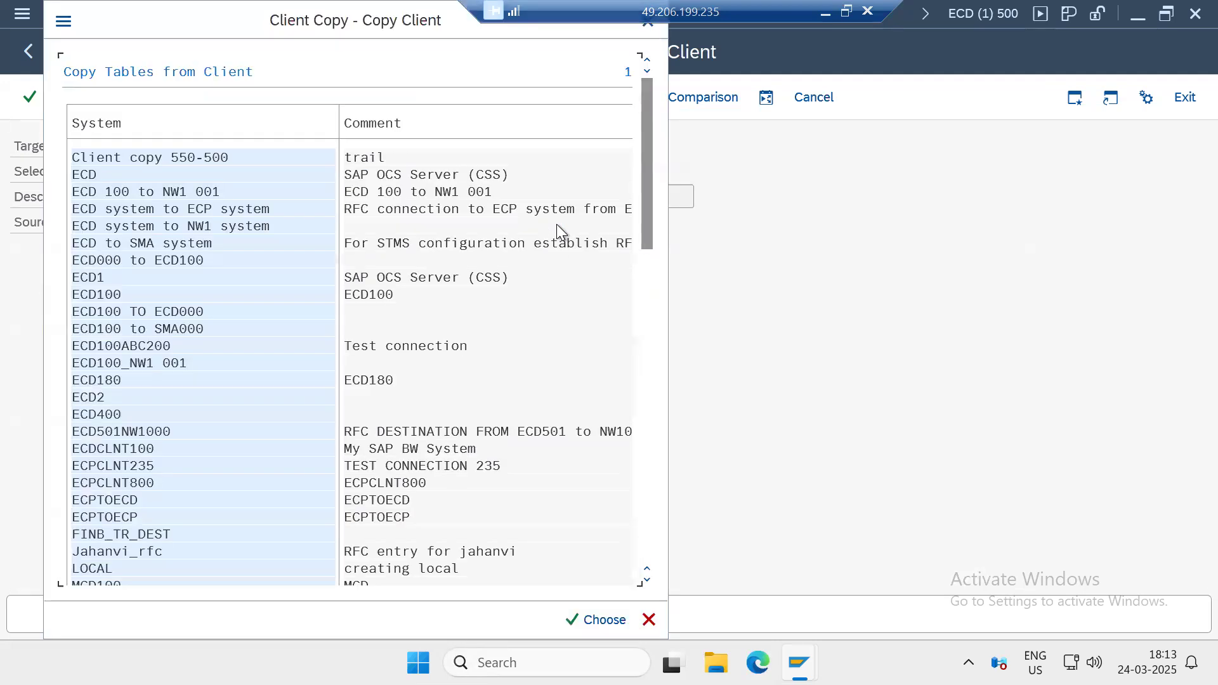
{"action": "scroll", "coordinate": [139, 494], "scroll_direction": "down", "scroll_amount": 2}
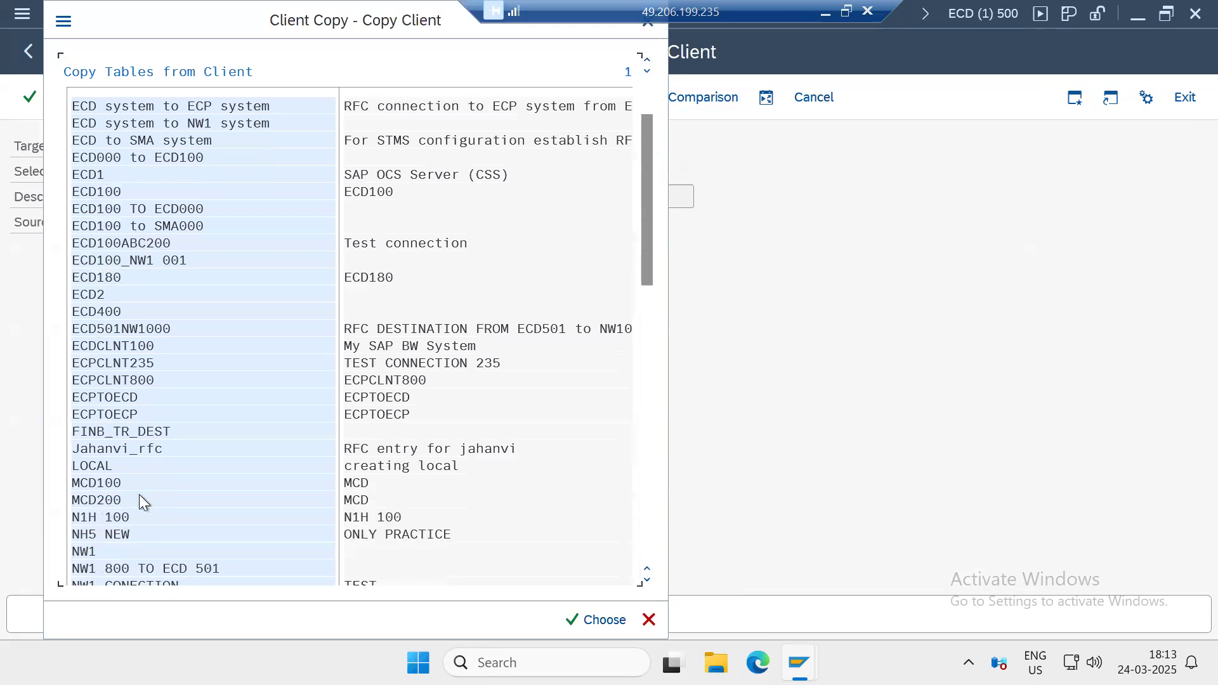
{"action": "scroll", "coordinate": [131, 515], "scroll_direction": "down", "scroll_amount": 2}
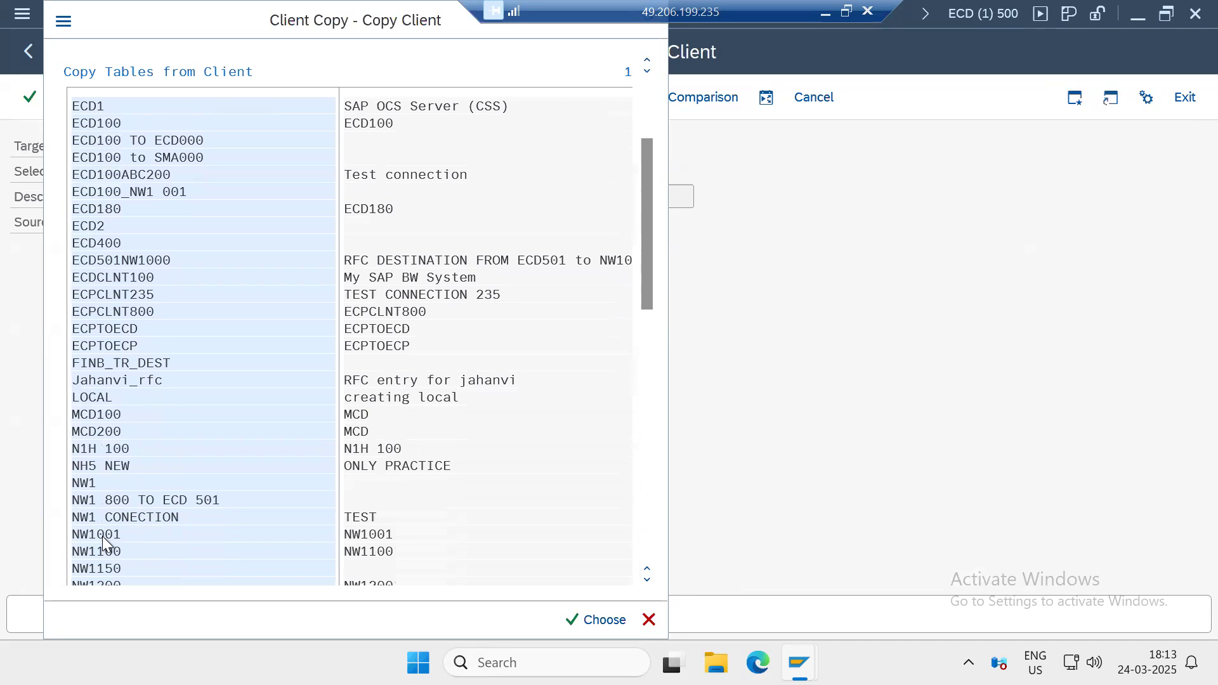
{"action": "double_click", "coordinate": [102, 536]}
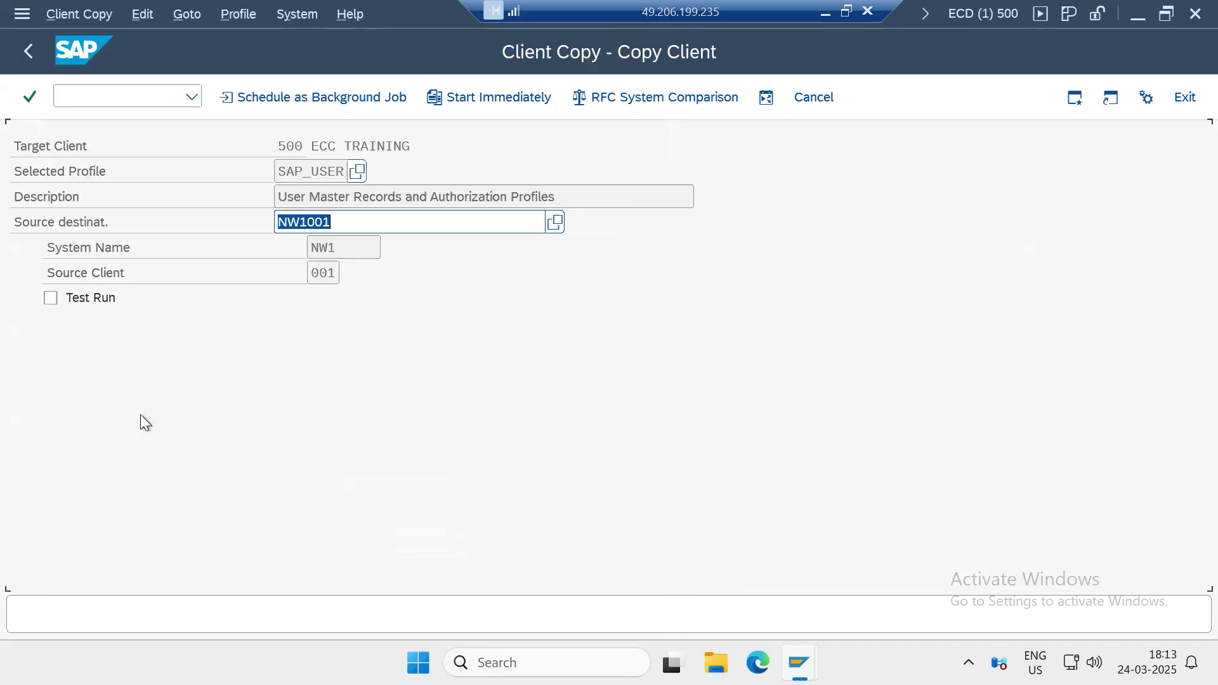
{"action": "left_click", "coordinate": [325, 275]}
{"action": "left_click_drag", "start_coordinate": [322, 274], "coordinate": [331, 275]}
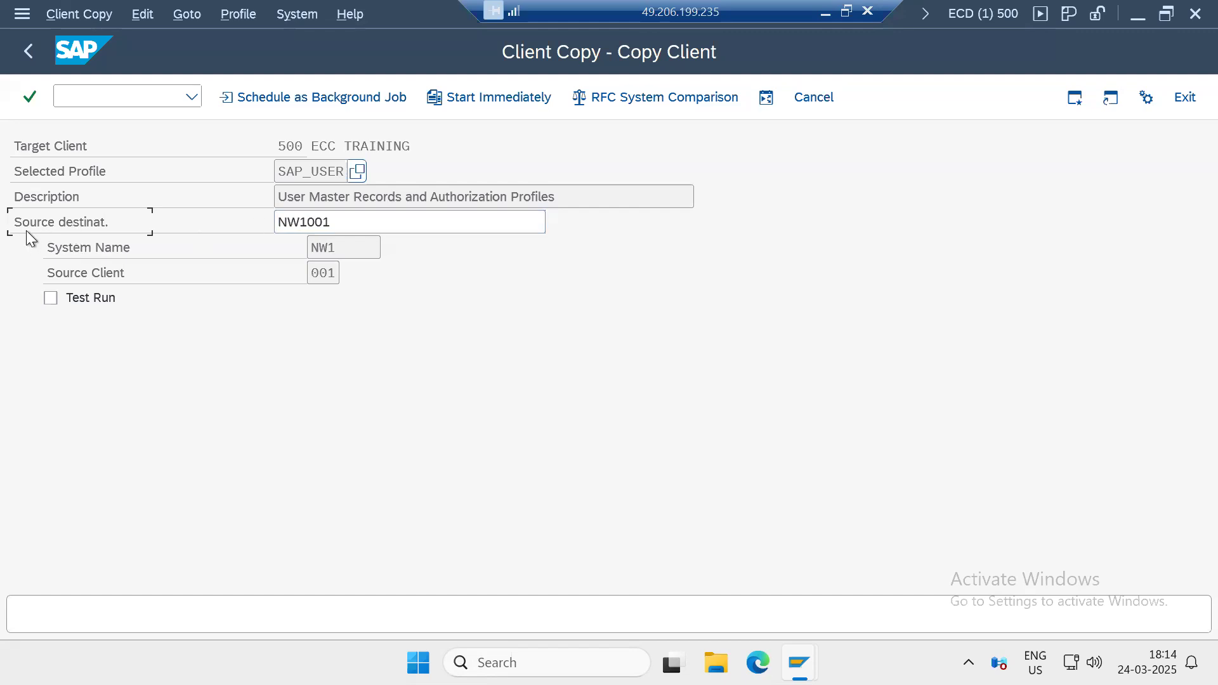
{"action": "left_click_drag", "start_coordinate": [329, 223], "coordinate": [264, 217]}
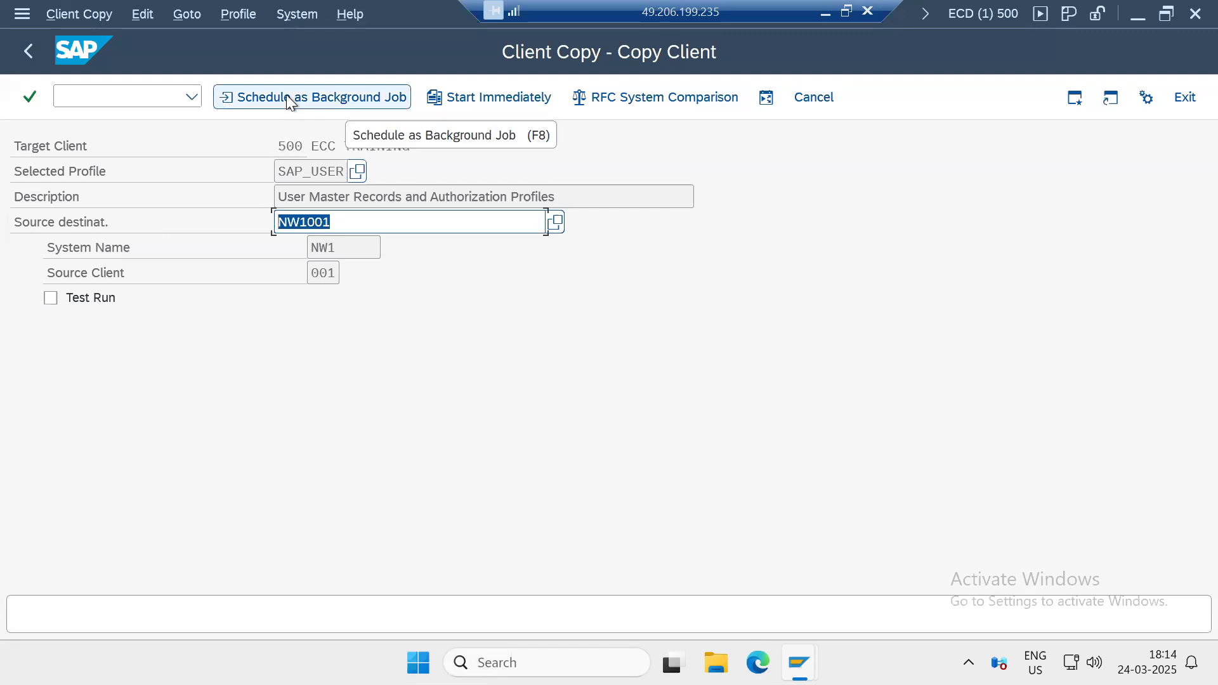
Step: Start the remote client copy immediately, confirm the verification parameters and leave the result log once the copy ends
{"action": "left_click", "coordinate": [443, 104]}
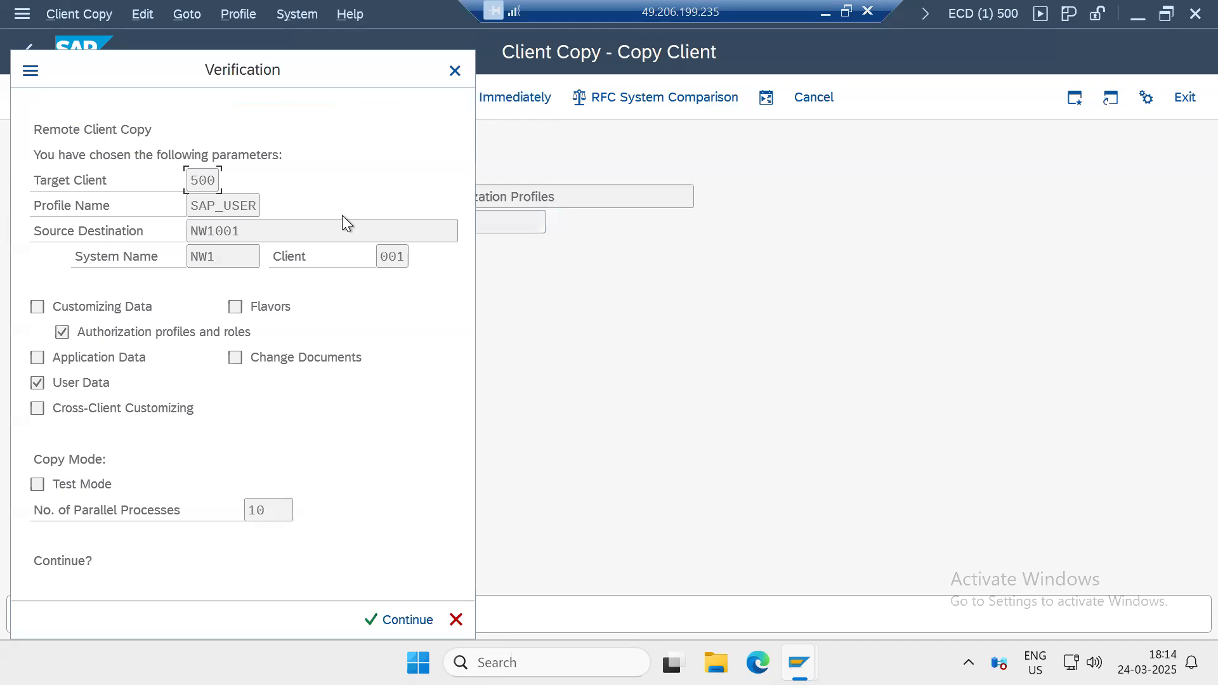
{"action": "left_click", "coordinate": [388, 621]}
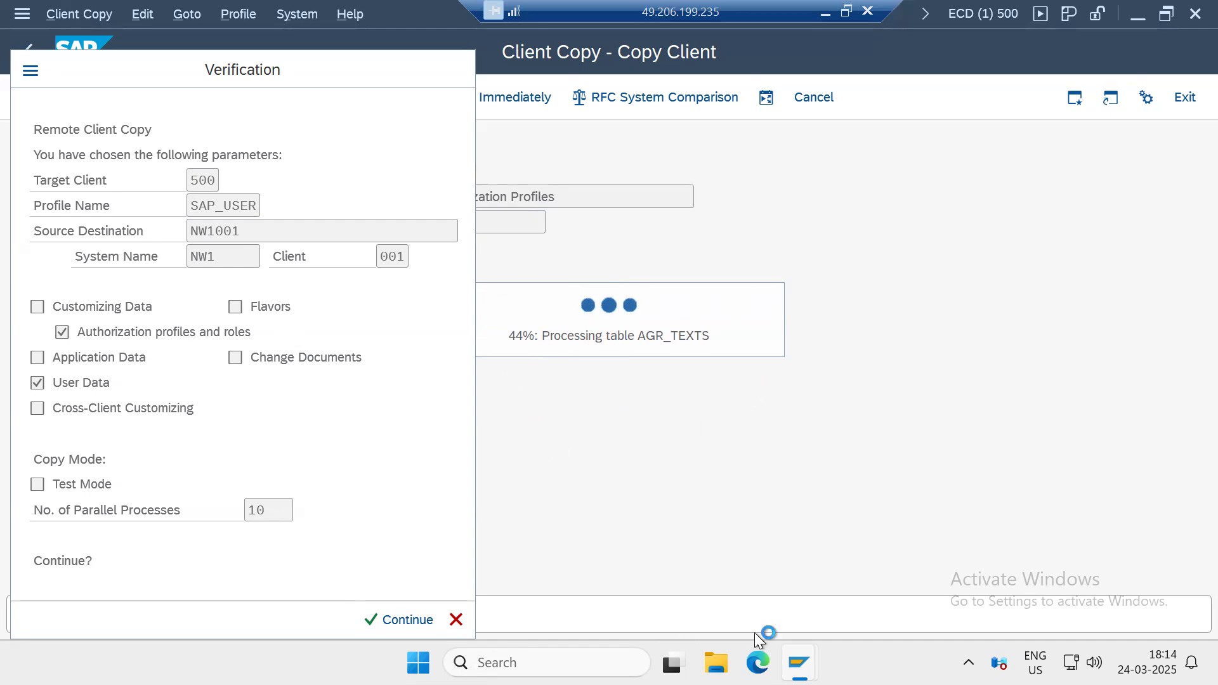
{"action": "mouse_move", "coordinate": [800, 663]}
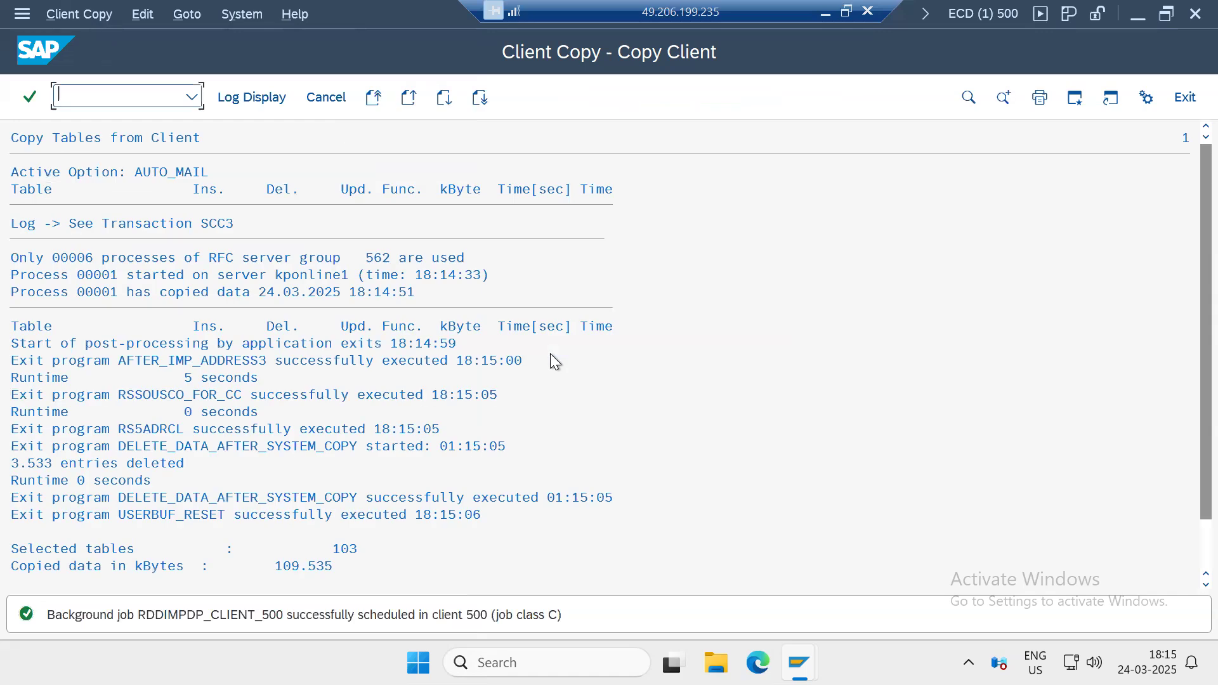
{"action": "left_click", "coordinate": [325, 98]}
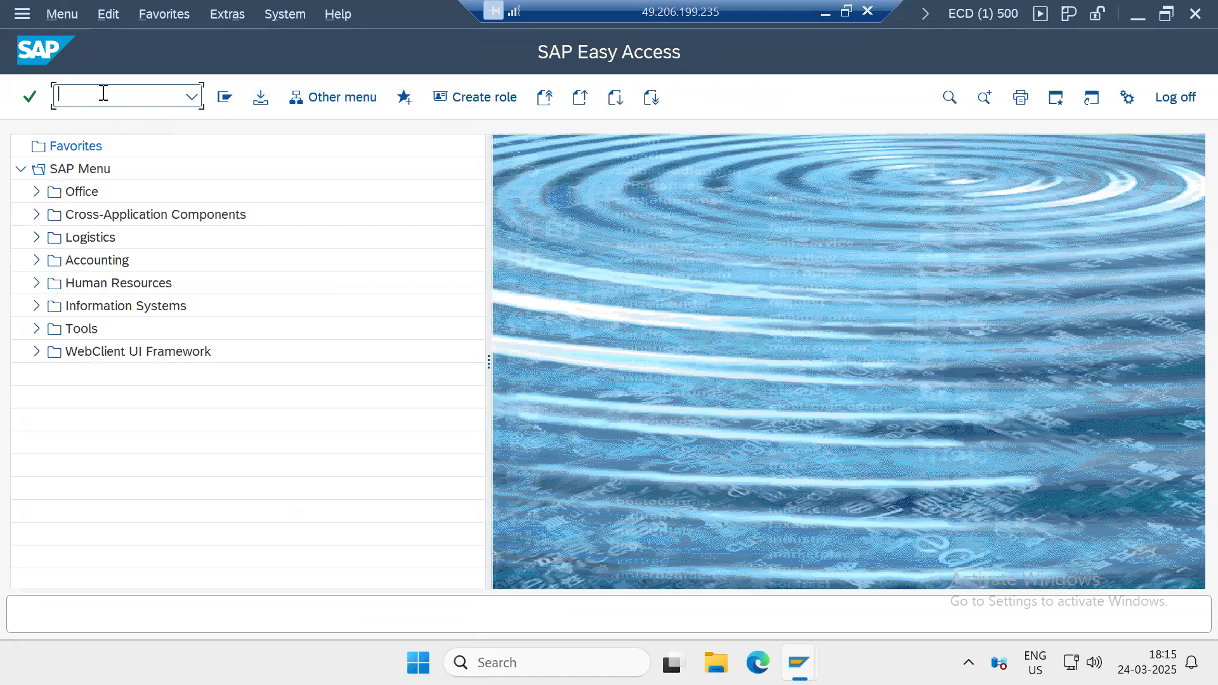
Step: Run transaction su01 and list all users through the search help of the User field
{"action": "type", "text": "su01"}
{"action": "key", "text": "Return"}
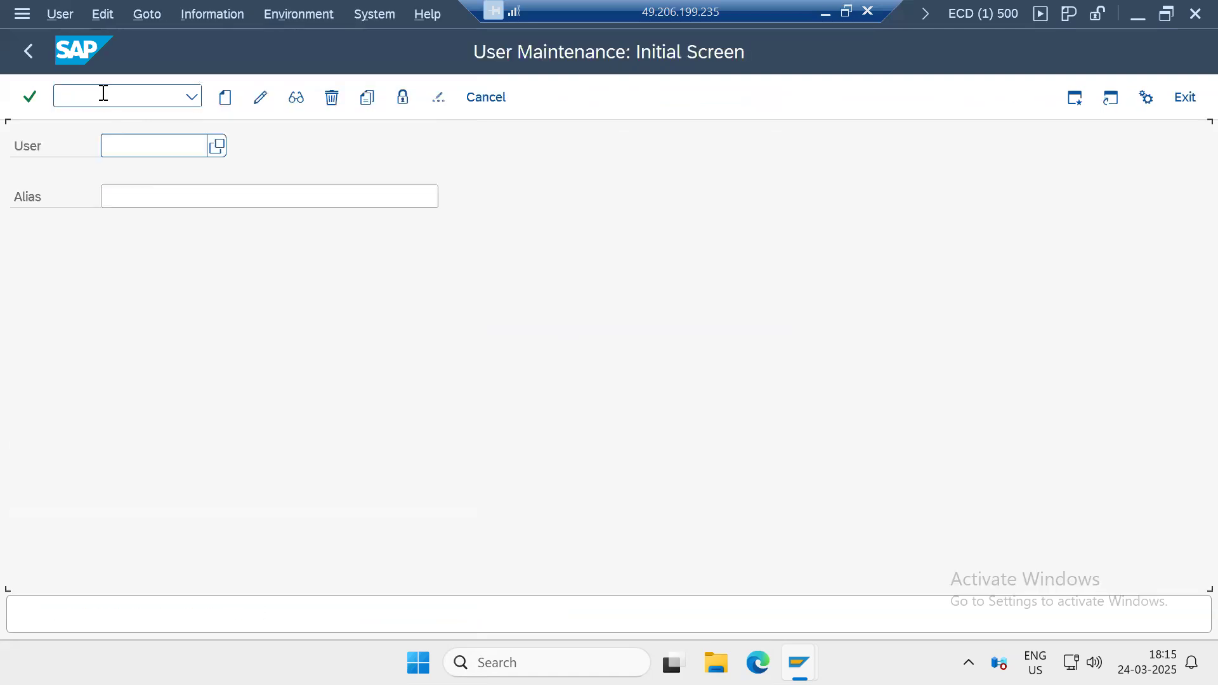
{"action": "left_click", "coordinate": [216, 145]}
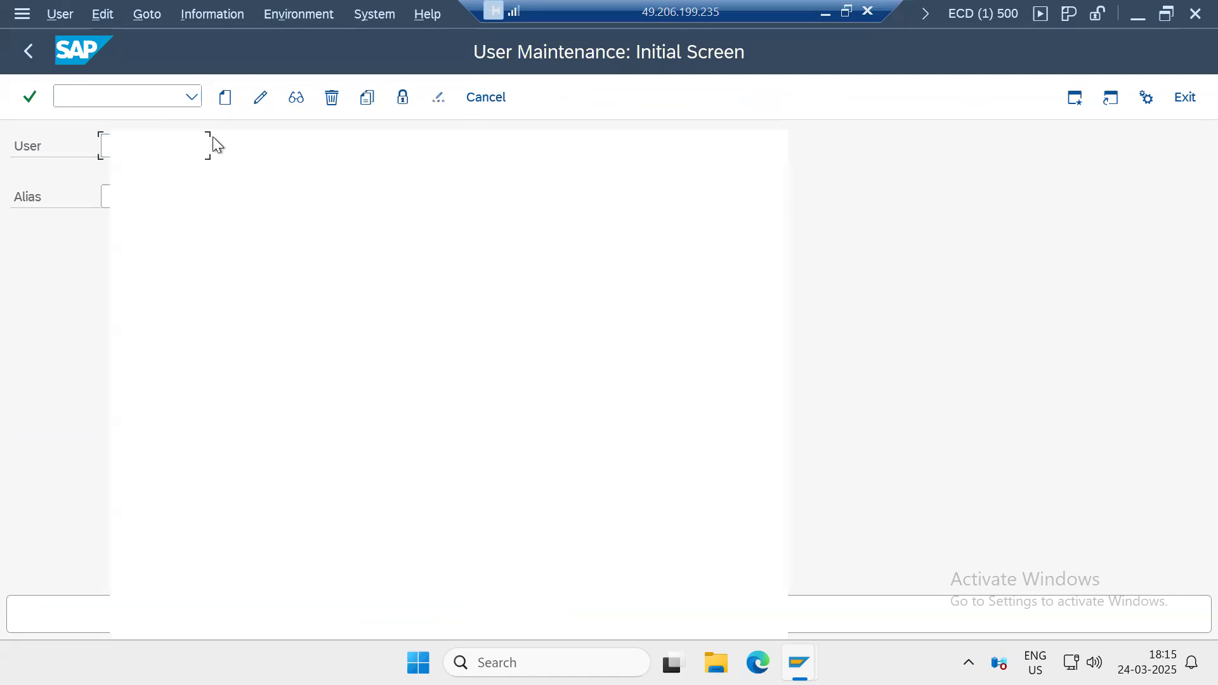
{"action": "left_click", "coordinate": [558, 616]}
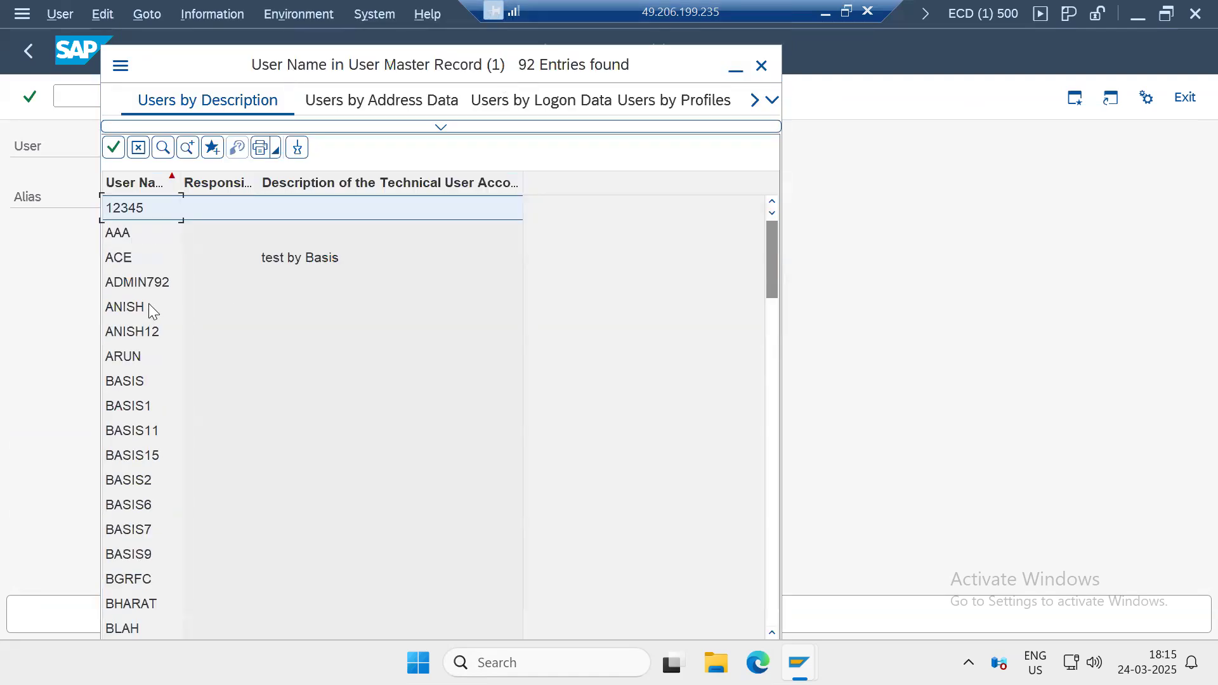
Step: Look through the user list in target client 500, close it and leave user maintenance
{"action": "scroll", "coordinate": [146, 304], "scroll_direction": "down", "scroll_amount": 15}
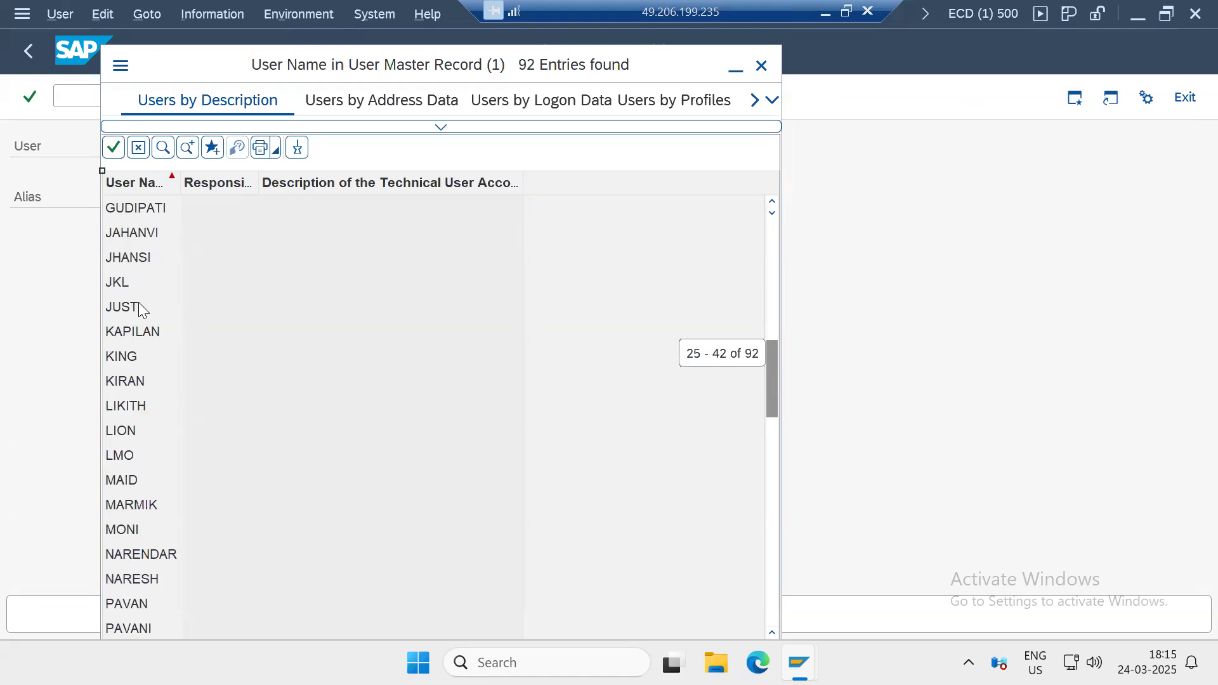
{"action": "scroll", "coordinate": [134, 307], "scroll_direction": "down", "scroll_amount": 9}
{"action": "scroll", "coordinate": [134, 306], "scroll_direction": "up", "scroll_amount": 16}
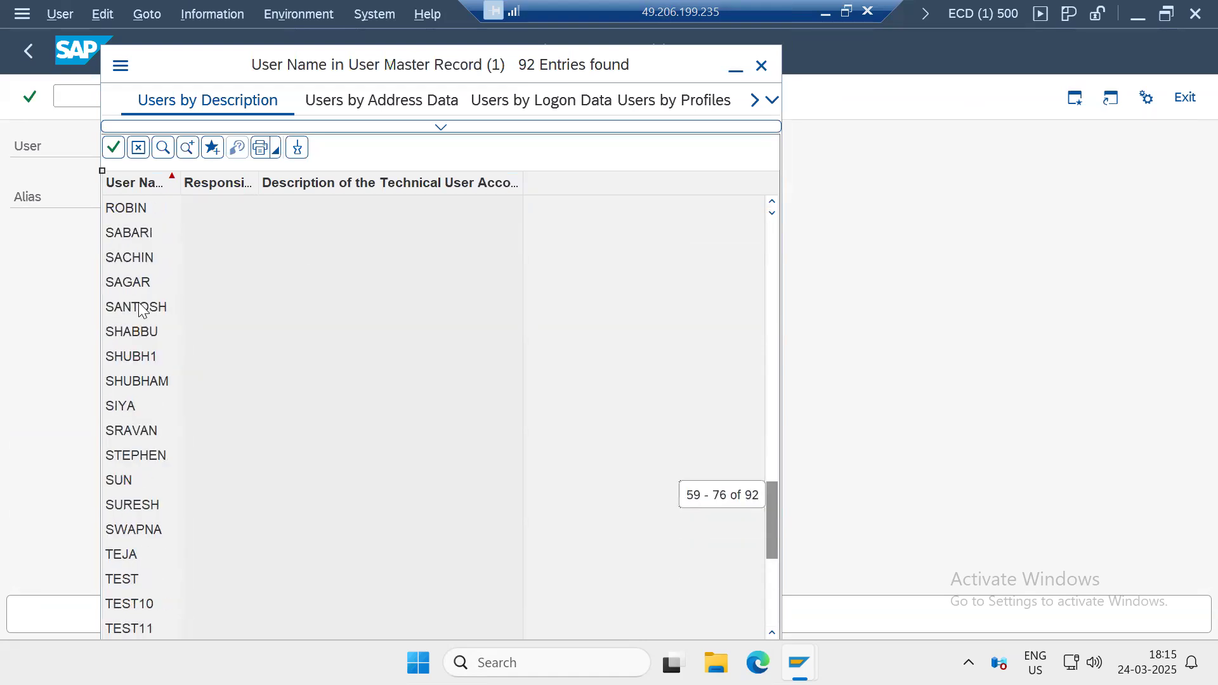
{"action": "scroll", "coordinate": [146, 301], "scroll_direction": "up", "scroll_amount": 9}
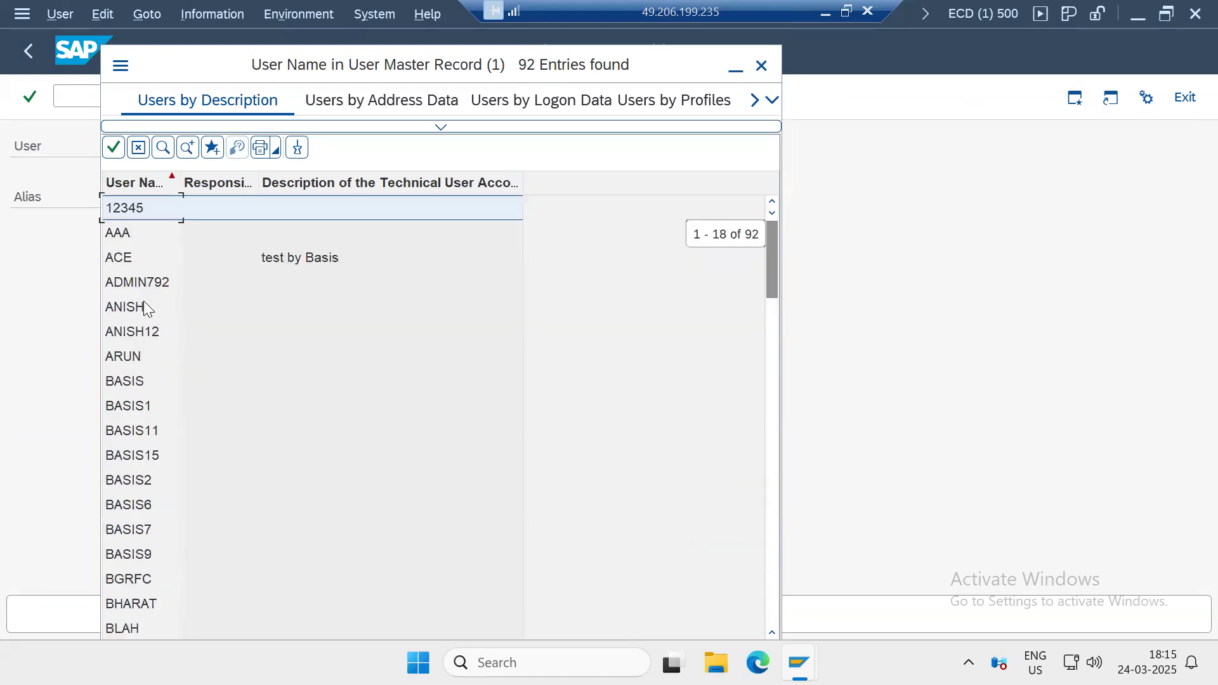
{"action": "scroll", "coordinate": [38, 399], "scroll_direction": "down", "scroll_amount": 7}
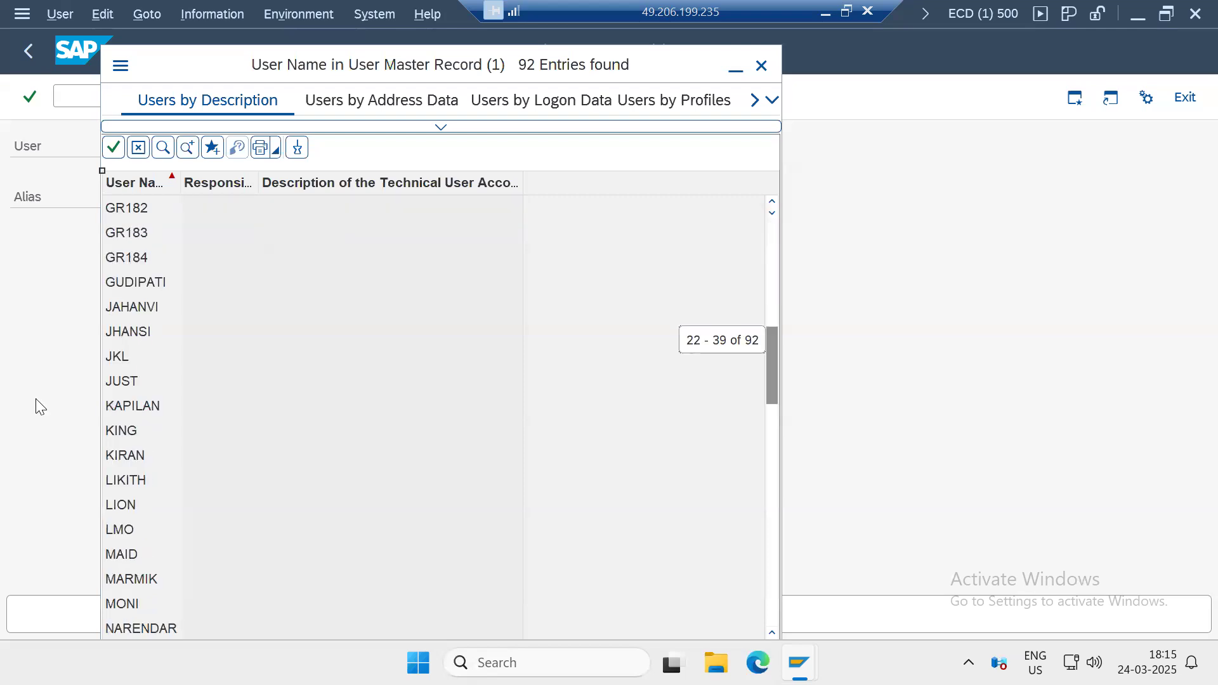
{"action": "scroll", "coordinate": [127, 438], "scroll_direction": "down", "scroll_amount": 2}
{"action": "scroll", "coordinate": [147, 445], "scroll_direction": "down", "scroll_amount": 16}
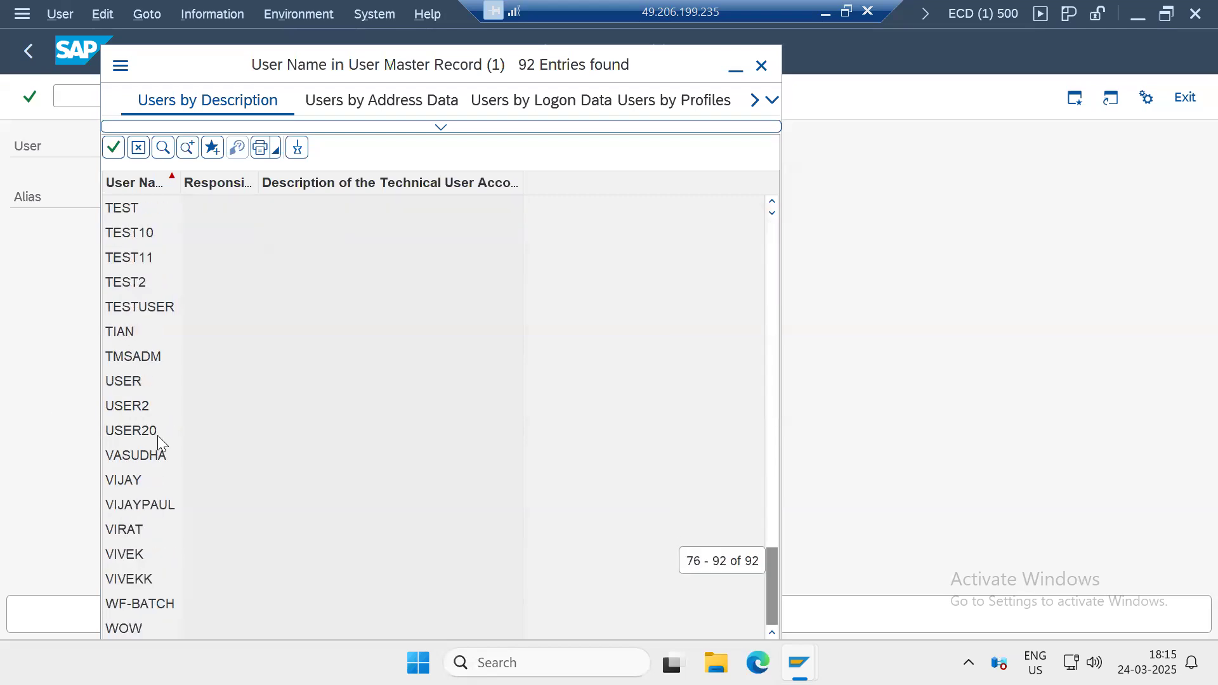
{"action": "left_click", "coordinate": [761, 65]}
{"action": "left_click", "coordinate": [22, 50]}
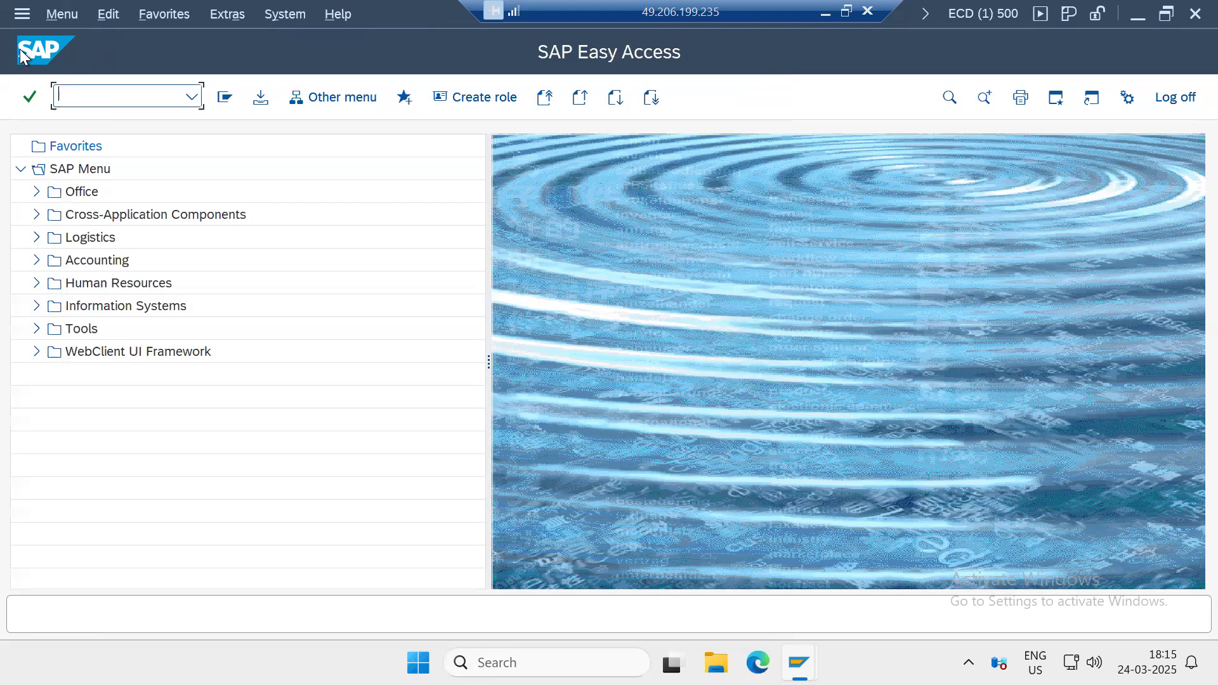
Step: Run transaction scc3, examine the log of the remote copy from NW1001, and exit the log analysis
{"action": "type", "text": "scc3"}
{"action": "key", "text": "Return"}
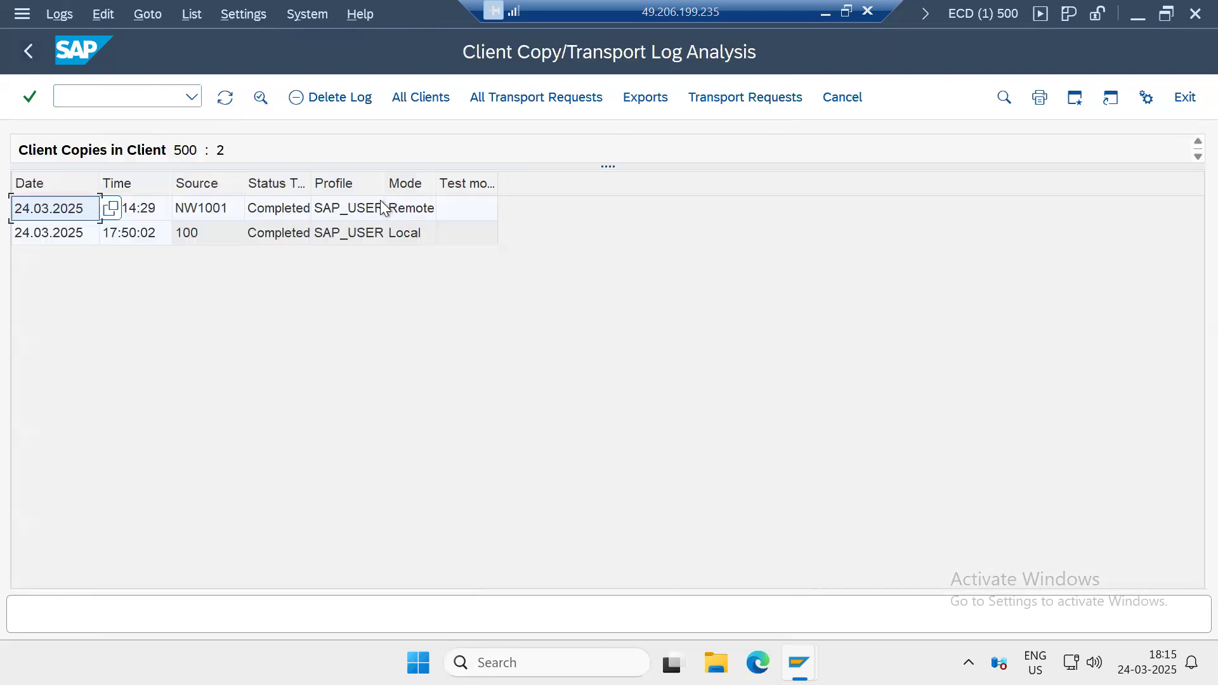
{"action": "left_click", "coordinate": [402, 218]}
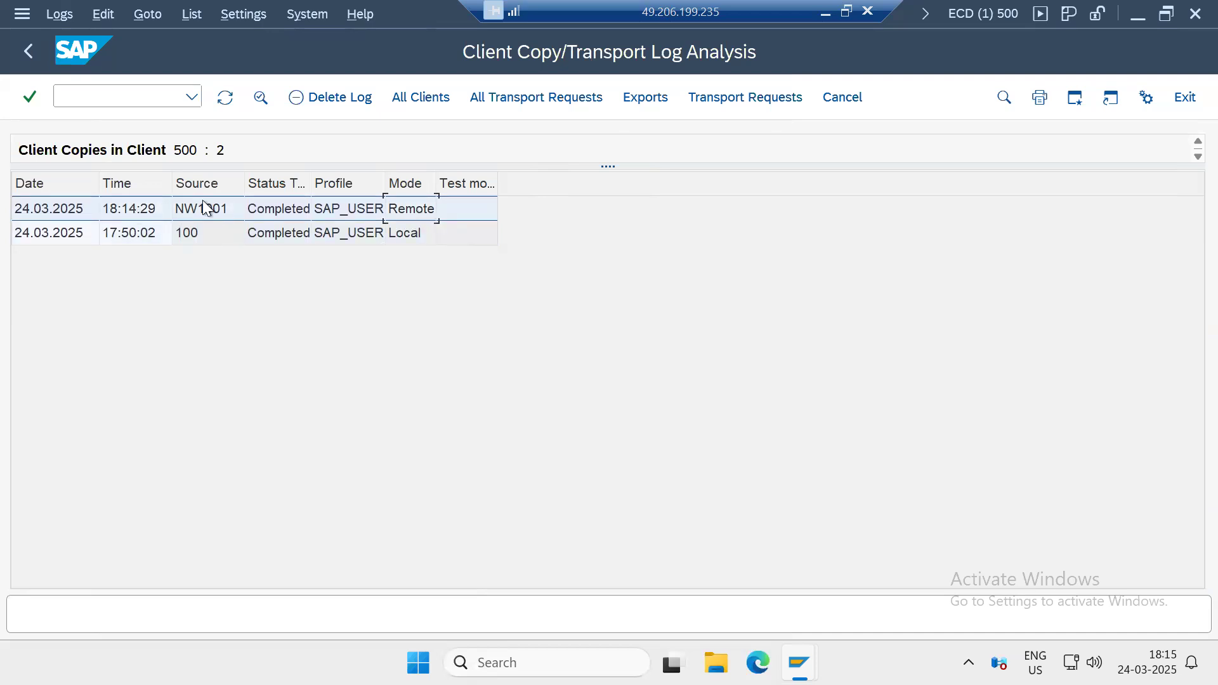
{"action": "double_click", "coordinate": [176, 209]}
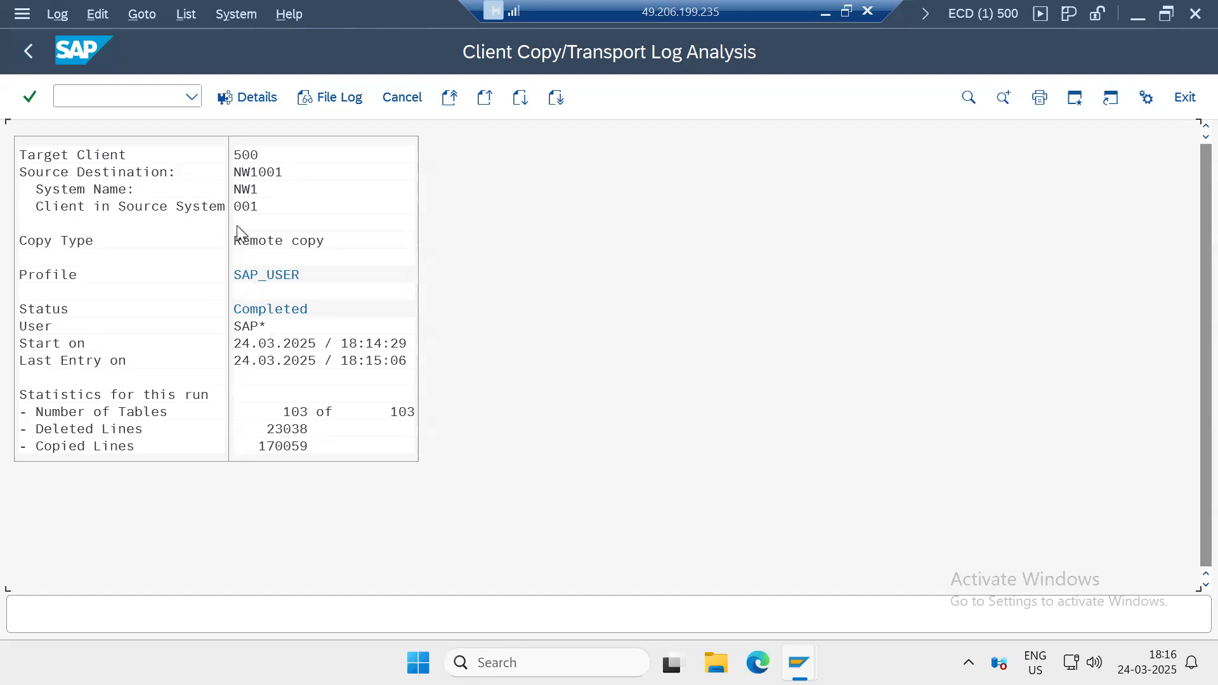
{"action": "left_click", "coordinate": [33, 63]}
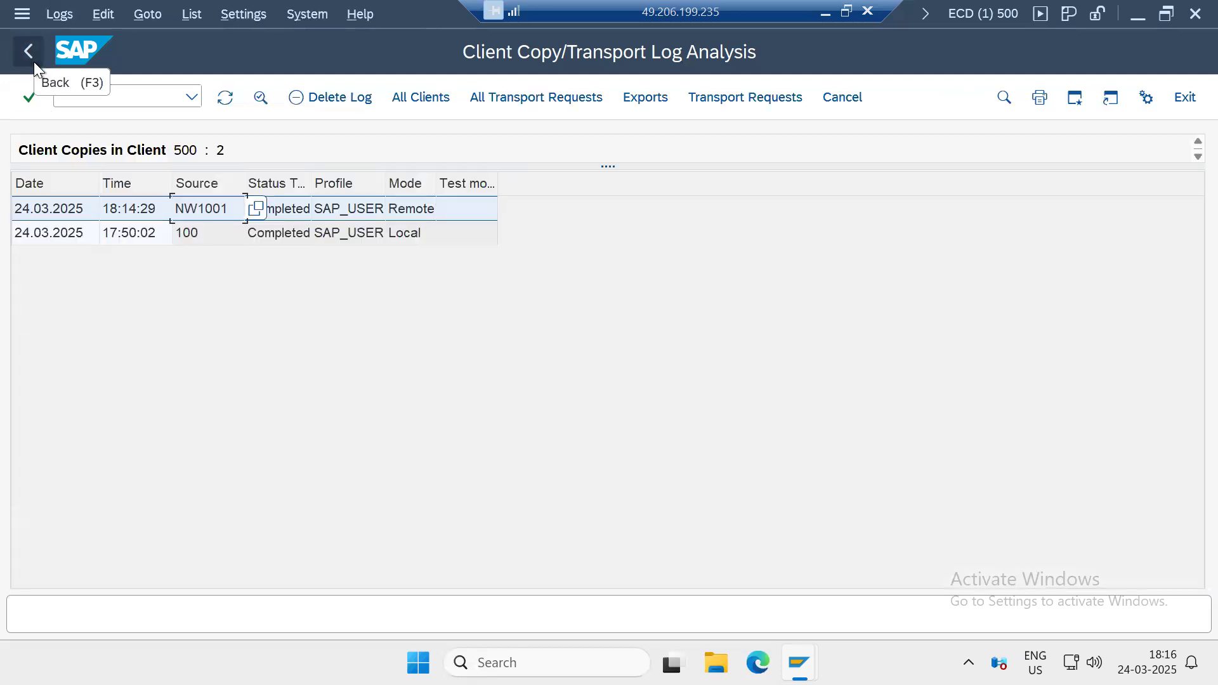
{"action": "left_click", "coordinate": [33, 62]}
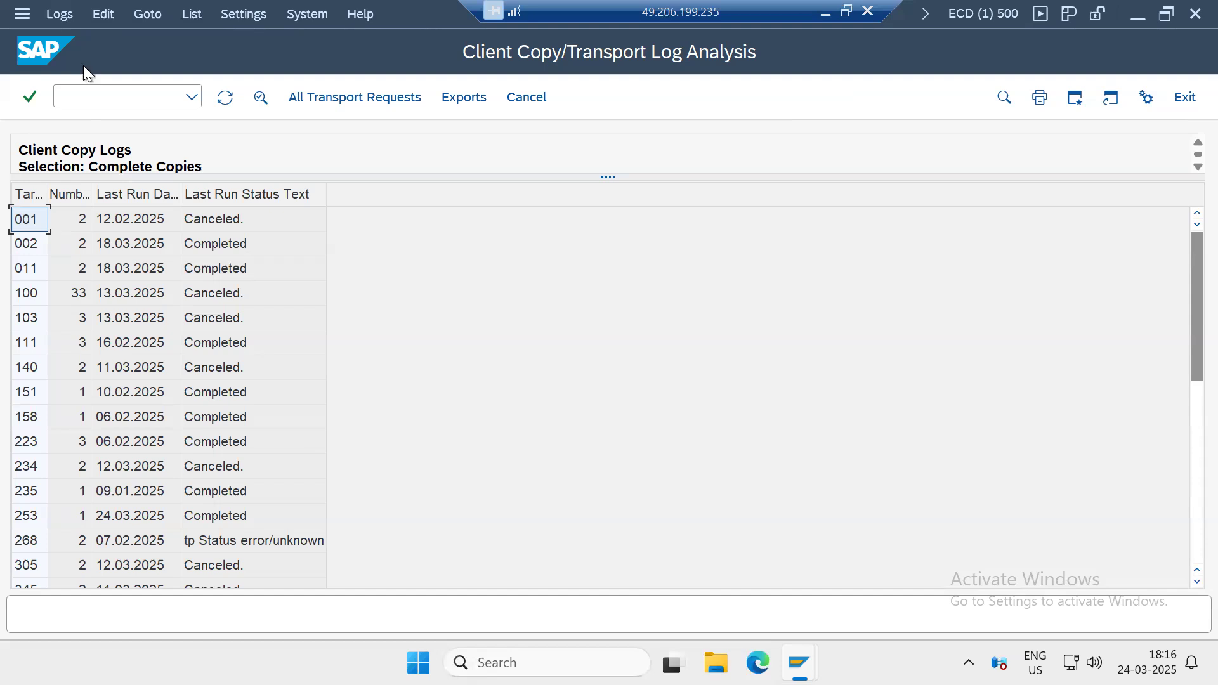
{"action": "left_click", "coordinate": [536, 104]}
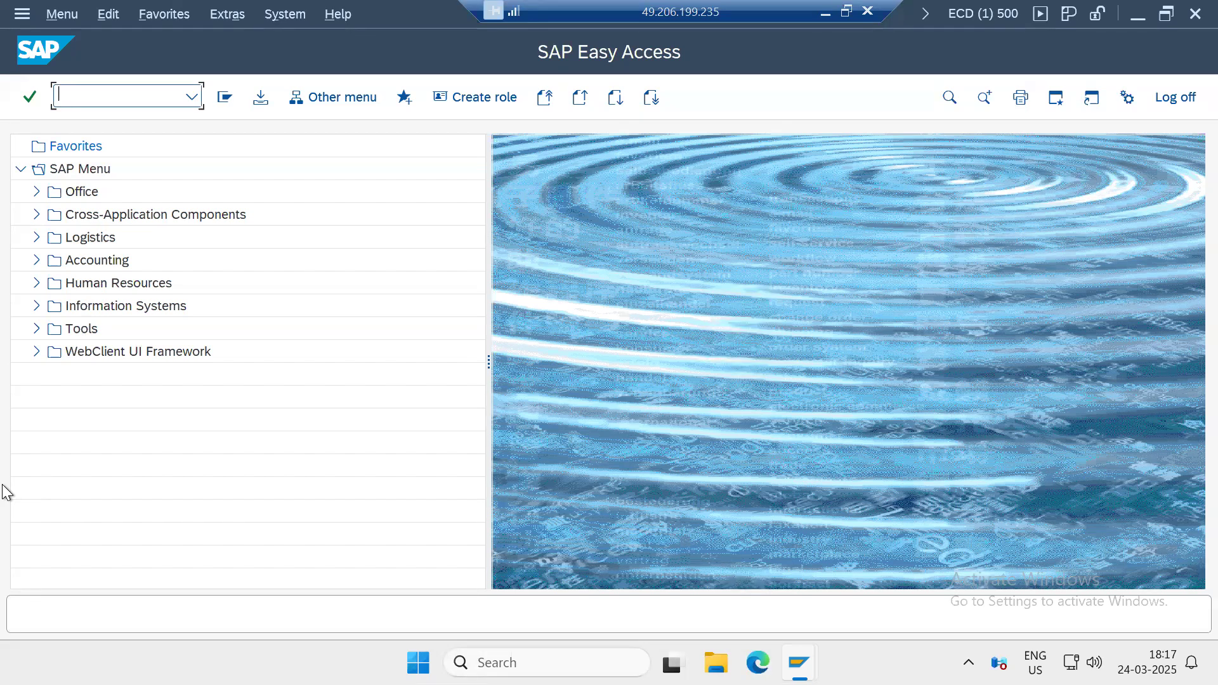
Step: Run transaction sm59, expand the ABAP Connections and open RFC destination NW1200
{"action": "type", "text": "sm59"}
{"action": "key", "text": "Return"}
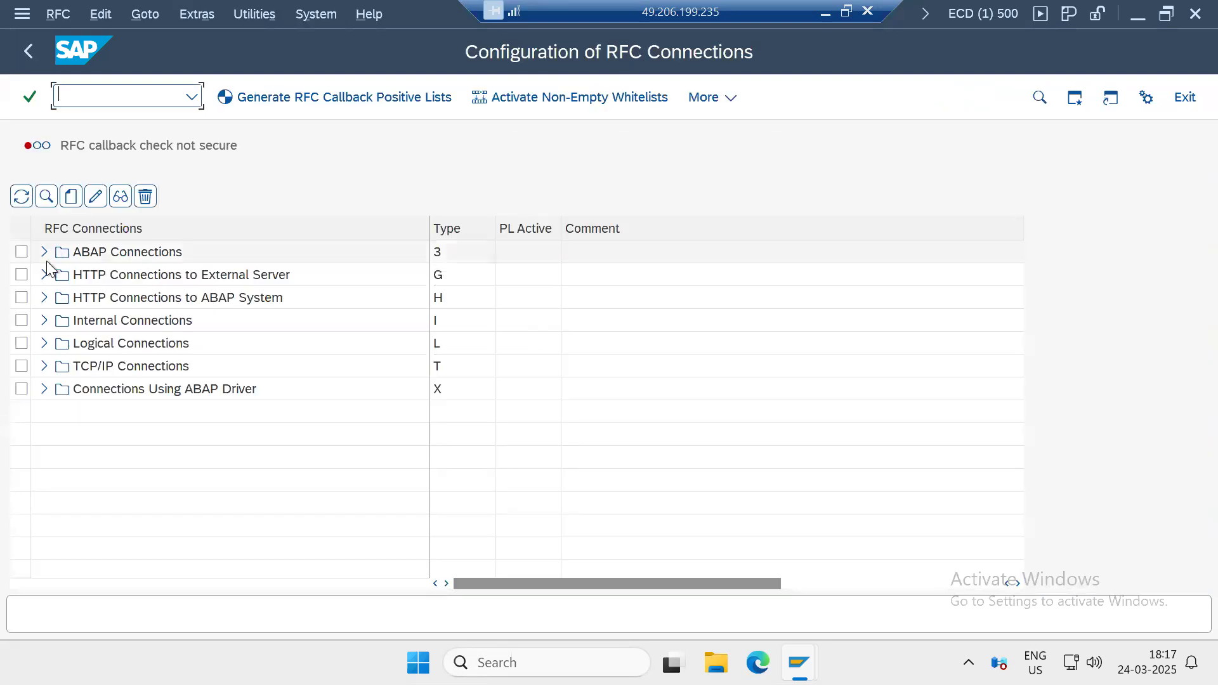
{"action": "left_click", "coordinate": [47, 246]}
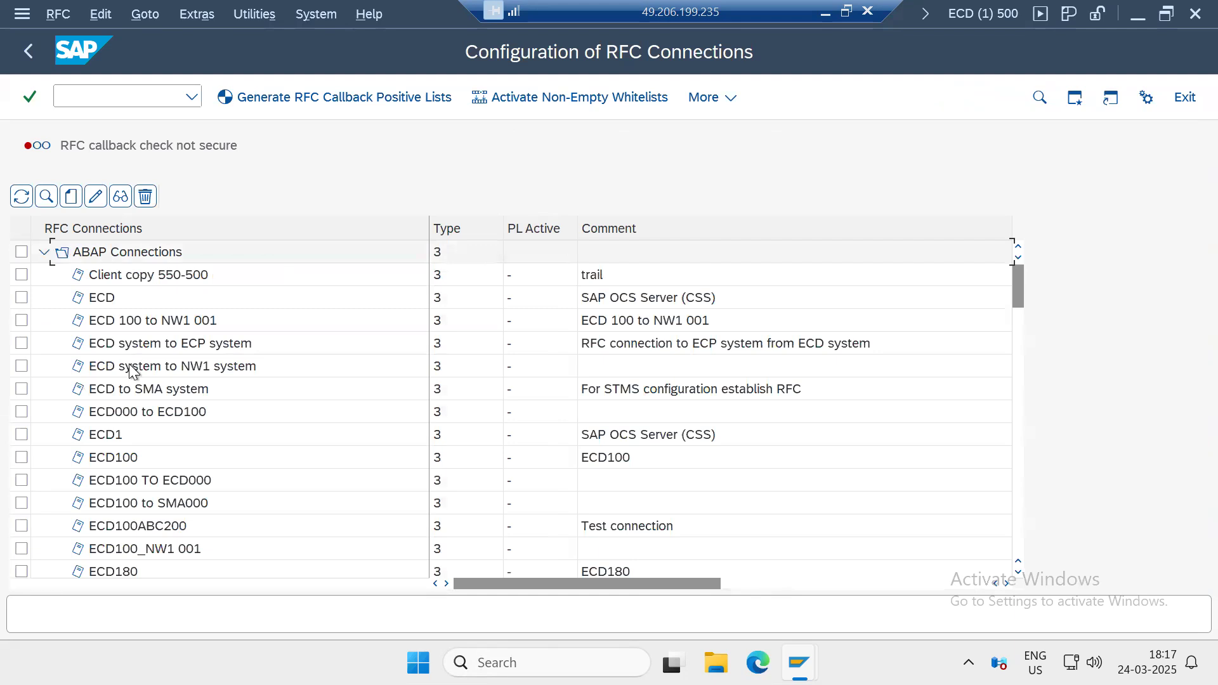
{"action": "scroll", "coordinate": [130, 392], "scroll_direction": "down", "scroll_amount": 1}
{"action": "scroll", "coordinate": [130, 392], "scroll_direction": "down", "scroll_amount": 10}
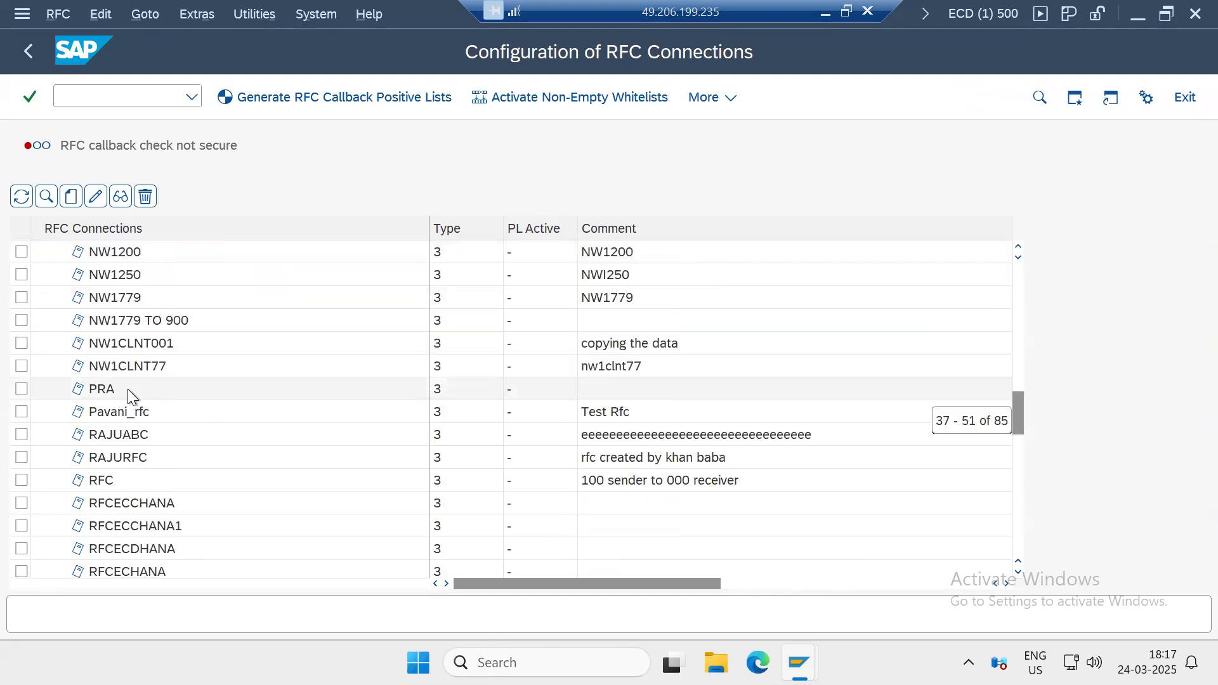
{"action": "scroll", "coordinate": [109, 463], "scroll_direction": "down", "scroll_amount": 4}
{"action": "scroll", "coordinate": [109, 463], "scroll_direction": "down", "scroll_amount": 3}
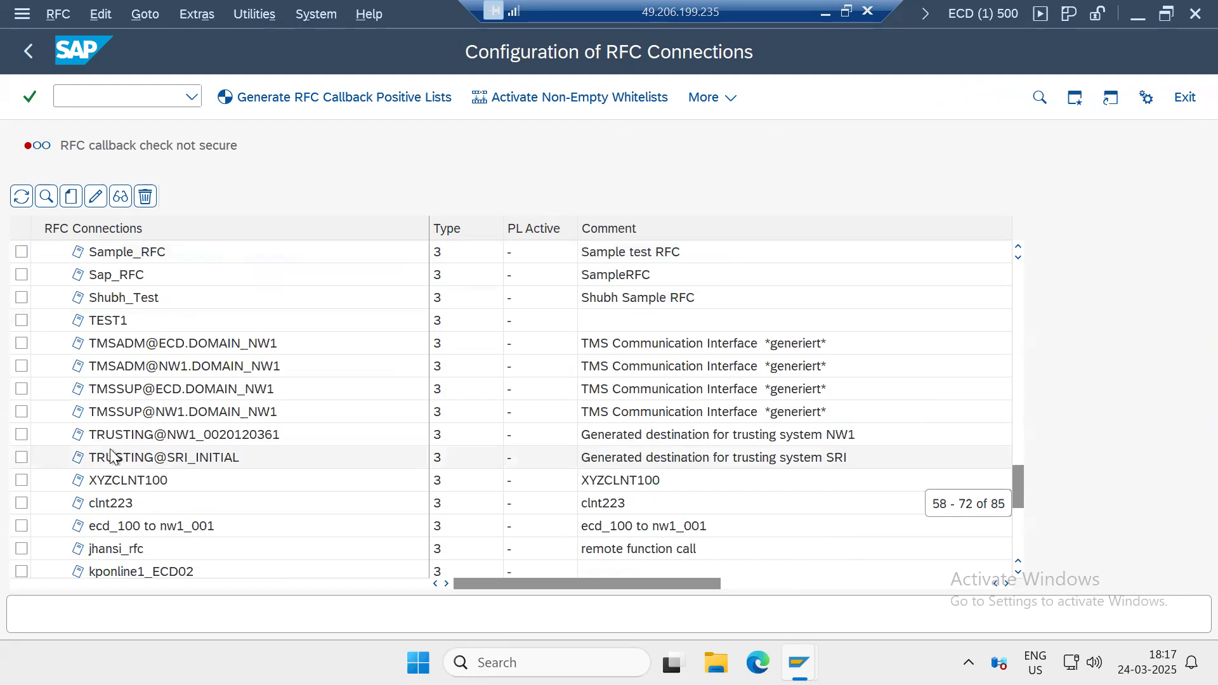
{"action": "scroll", "coordinate": [109, 447], "scroll_direction": "up", "scroll_amount": 8}
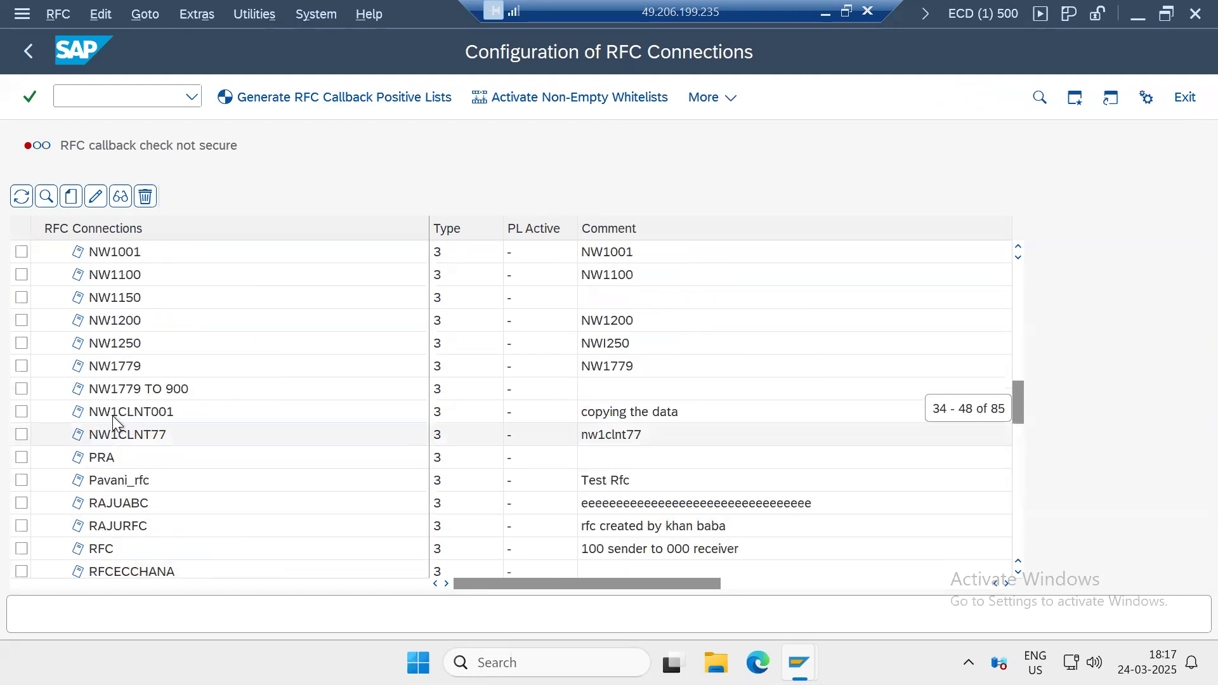
{"action": "double_click", "coordinate": [106, 321]}
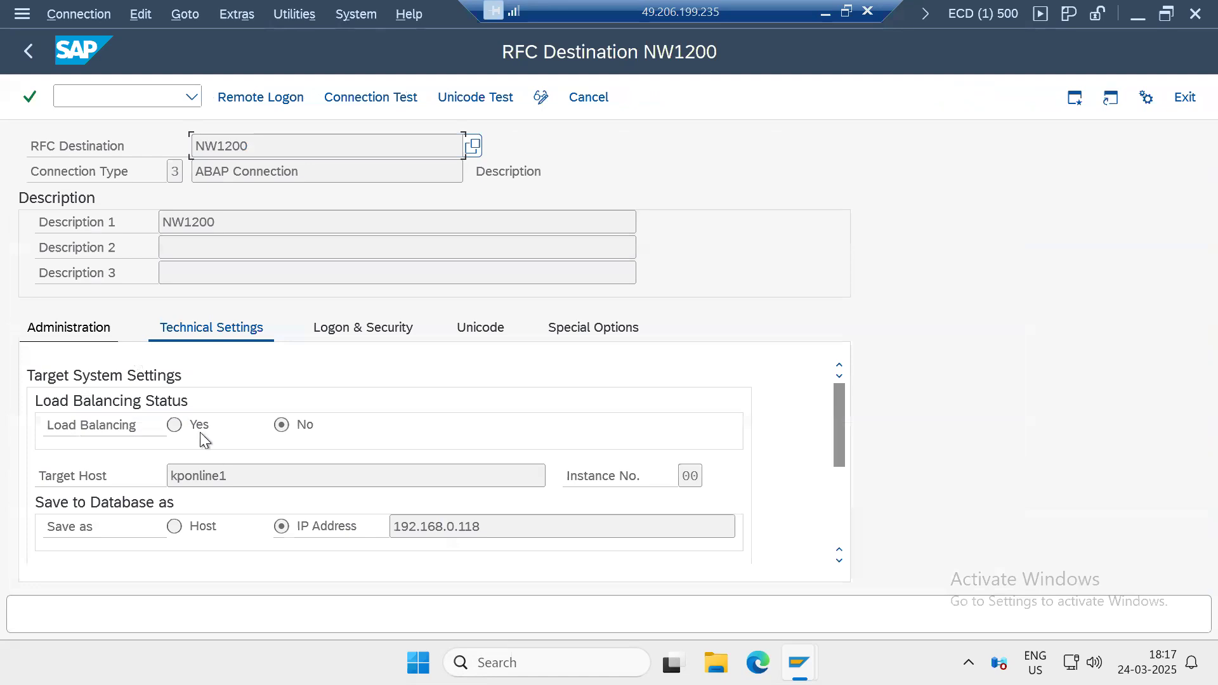
Step: Check the target host and logon data of NW1200, run its connection test and return to the destination
{"action": "double_click", "coordinate": [226, 476]}
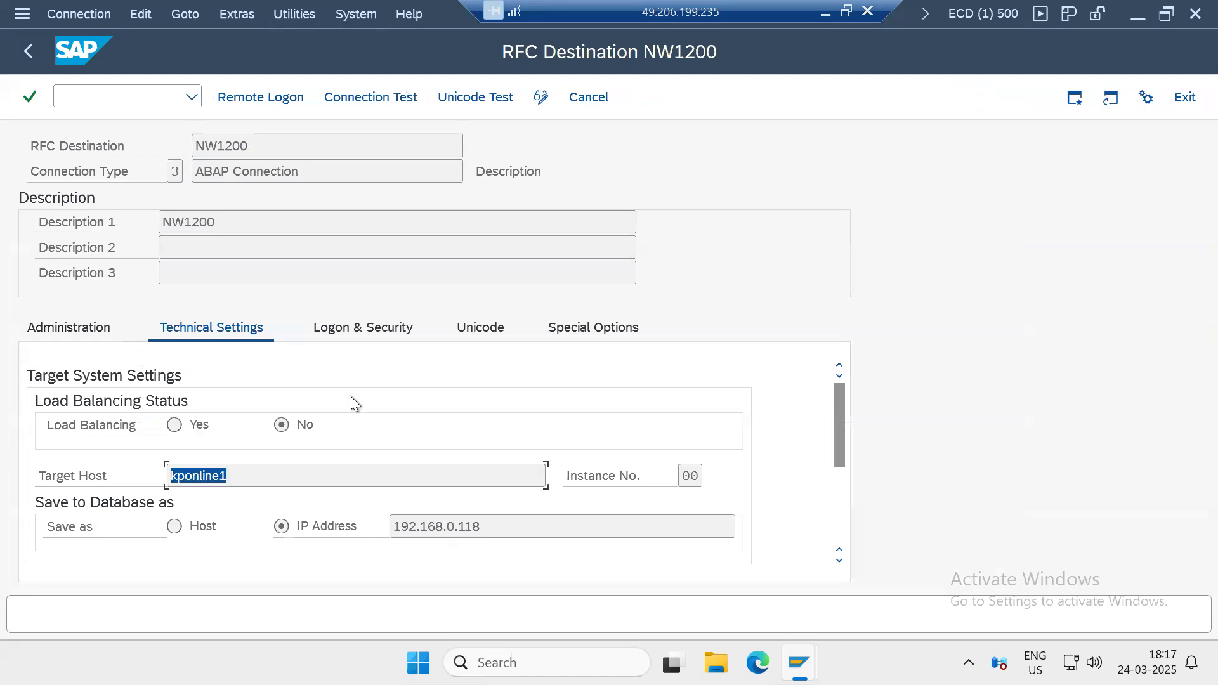
{"action": "left_click", "coordinate": [368, 327]}
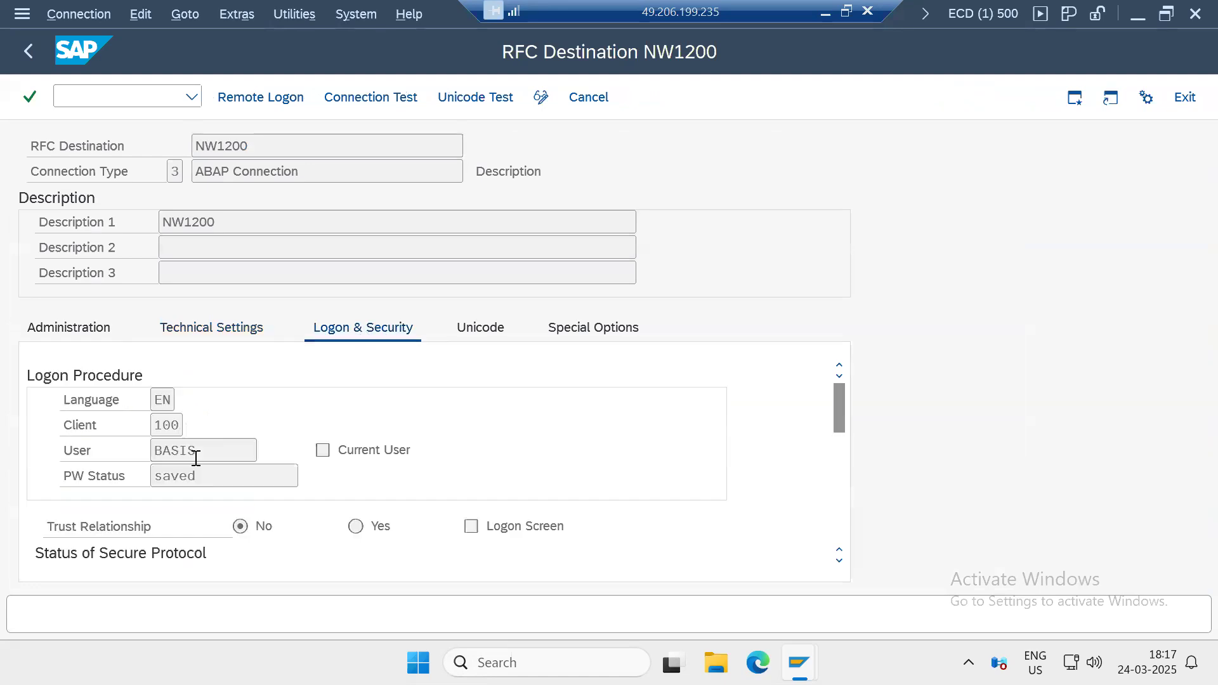
{"action": "double_click", "coordinate": [169, 425]}
{"action": "mouse_move", "coordinate": [189, 454]}
{"action": "left_mouse_down"}
{"action": "mouse_move", "coordinate": [164, 459]}
{"action": "mouse_move", "coordinate": [180, 475]}
{"action": "left_mouse_up"}
{"action": "left_click", "coordinate": [373, 99]}
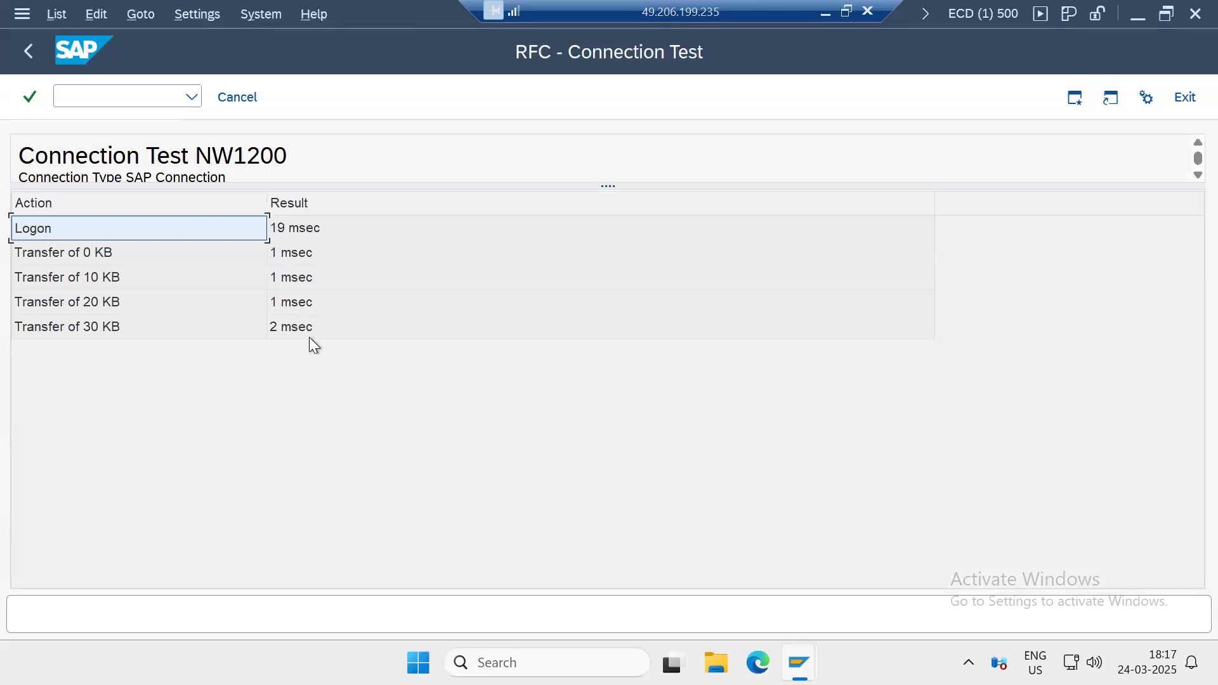
{"action": "left_click", "coordinate": [28, 56]}
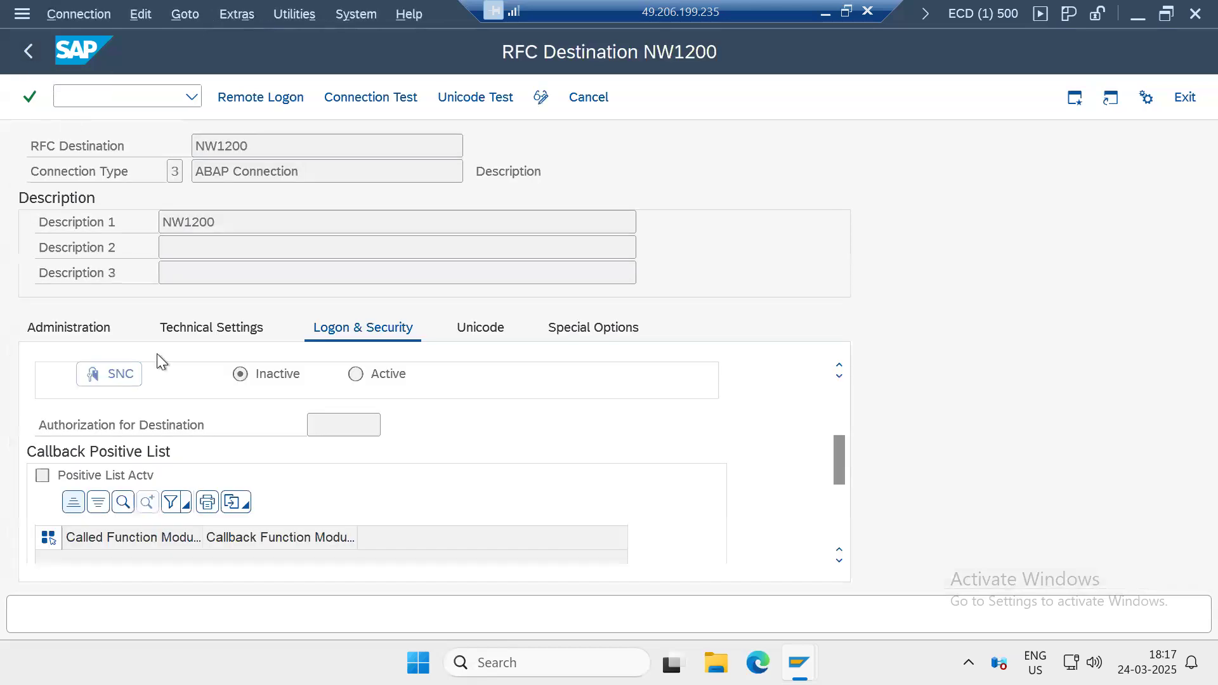
Step: Review the target host, instance number and logon procedure of RFC destination NW1200 again
{"action": "left_click", "coordinate": [200, 317]}
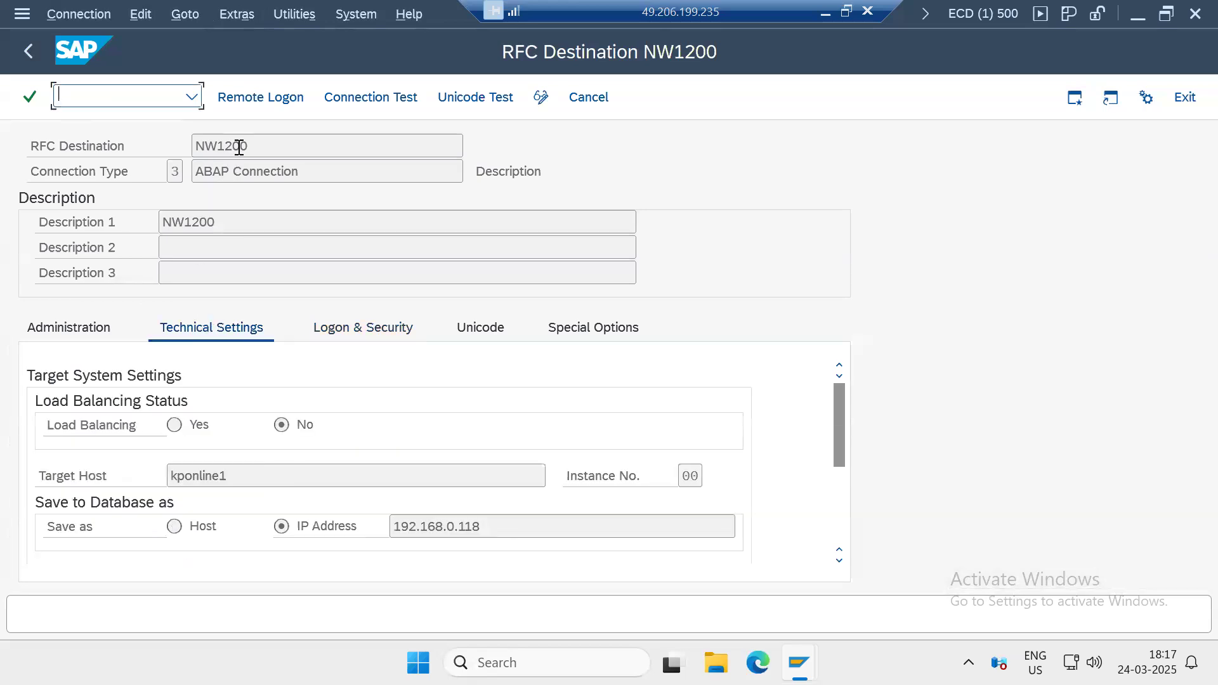
{"action": "left_click", "coordinate": [243, 475]}
{"action": "left_click", "coordinate": [360, 321]}
{"action": "scroll", "coordinate": [316, 346], "scroll_direction": "up", "scroll_amount": 5}
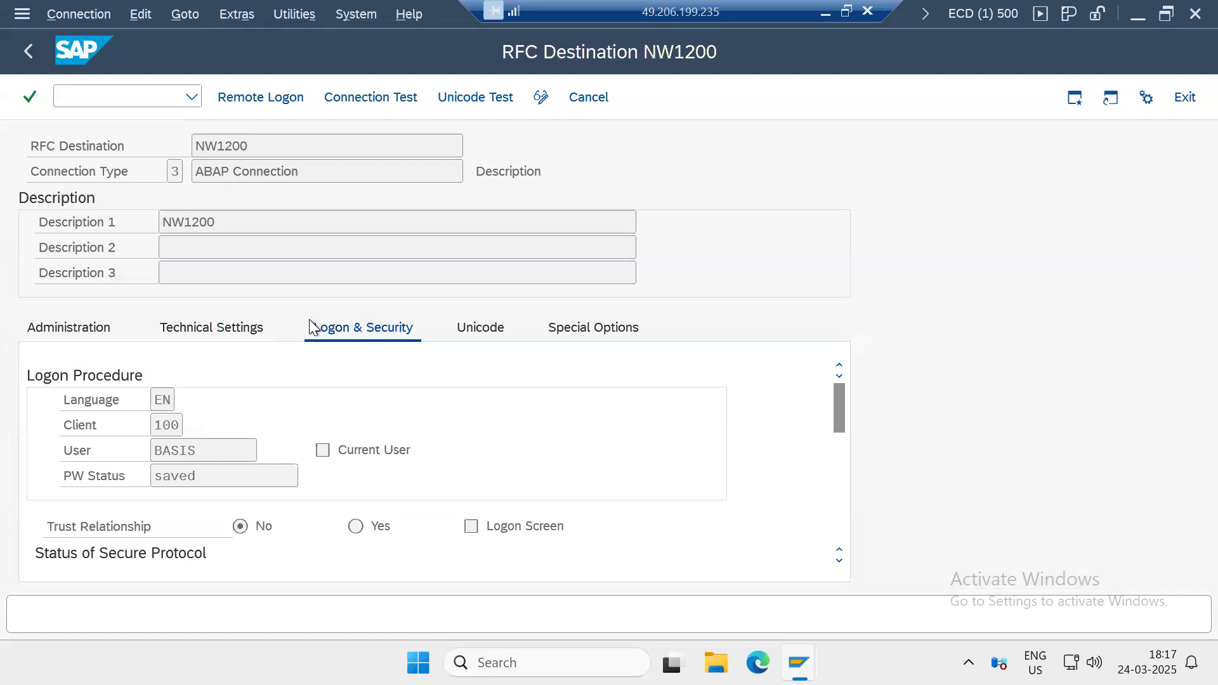
{"action": "left_click", "coordinate": [220, 329]}
{"action": "left_click_drag", "start_coordinate": [236, 479], "coordinate": [162, 498]}
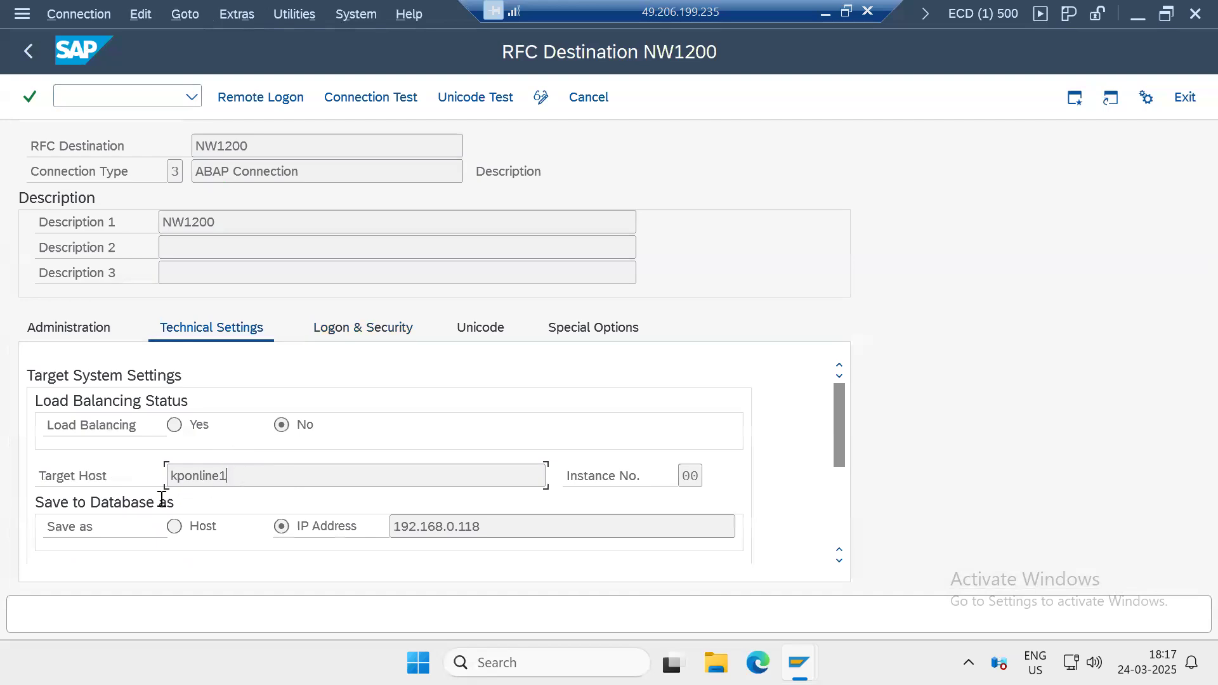
{"action": "left_click", "coordinate": [663, 477]}
{"action": "left_click", "coordinate": [353, 328]}
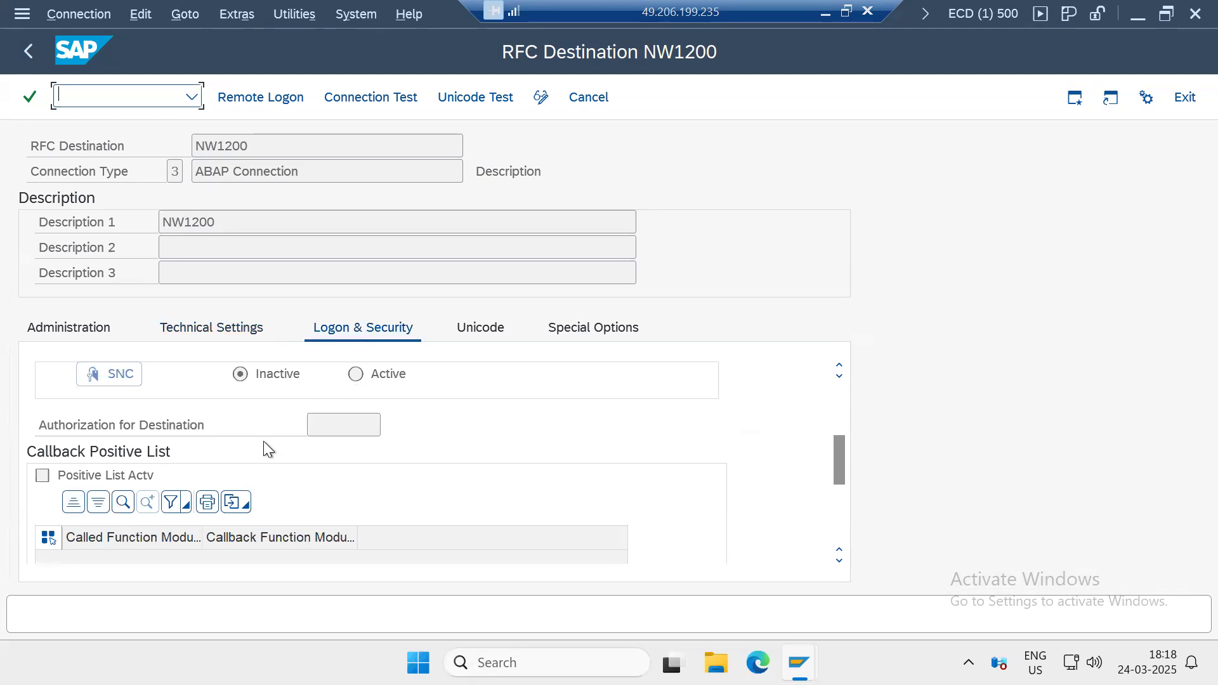
{"action": "left_click", "coordinate": [836, 403]}
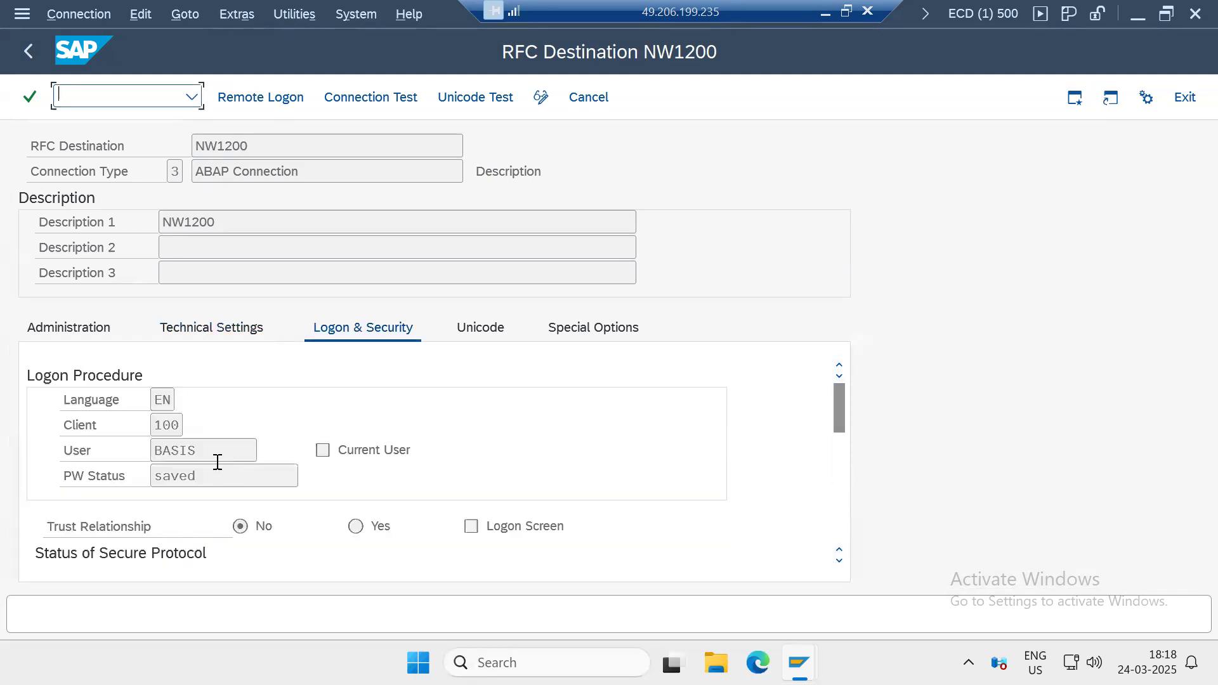
{"action": "left_click_drag", "start_coordinate": [208, 451], "coordinate": [162, 453]}
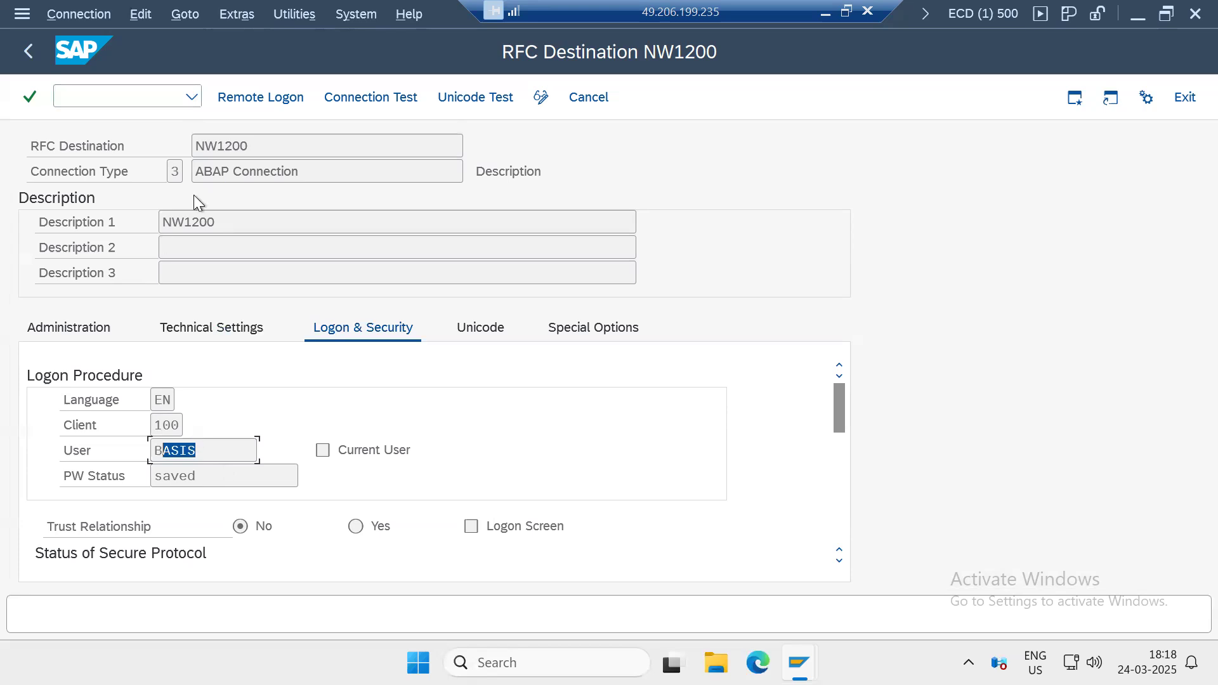
Step: Examine the description and logon user of NW1200, then leave the RFC connection configuration for SAP Easy Access
{"action": "left_click", "coordinate": [195, 224]}
{"action": "left_click_drag", "start_coordinate": [195, 223], "coordinate": [160, 223]}
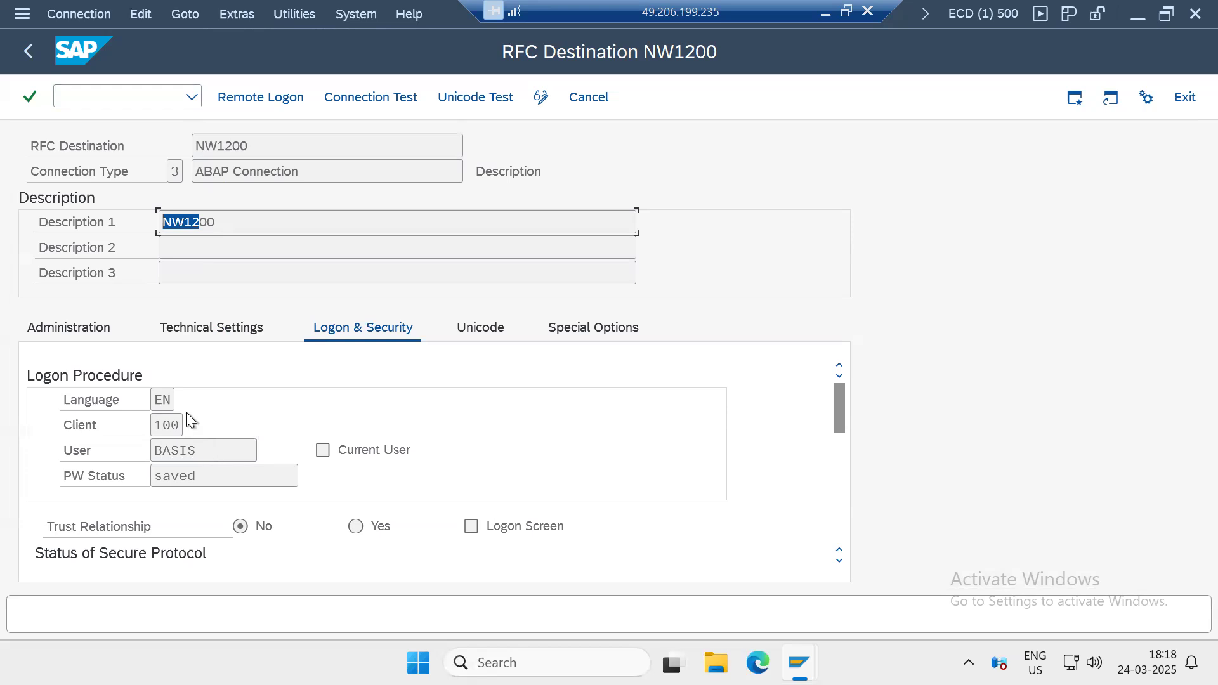
{"action": "left_click", "coordinate": [203, 330]}
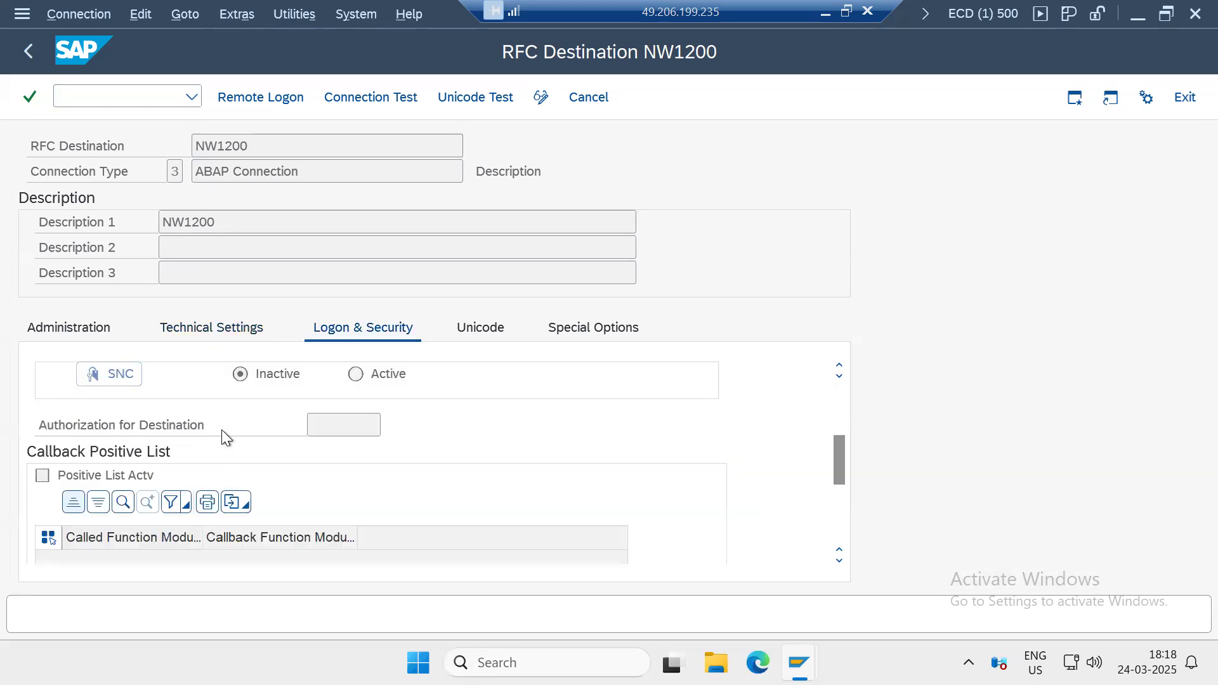
{"action": "scroll", "coordinate": [222, 429], "scroll_direction": "up", "scroll_amount": 3}
{"action": "left_click_drag", "start_coordinate": [212, 441], "coordinate": [125, 440]}
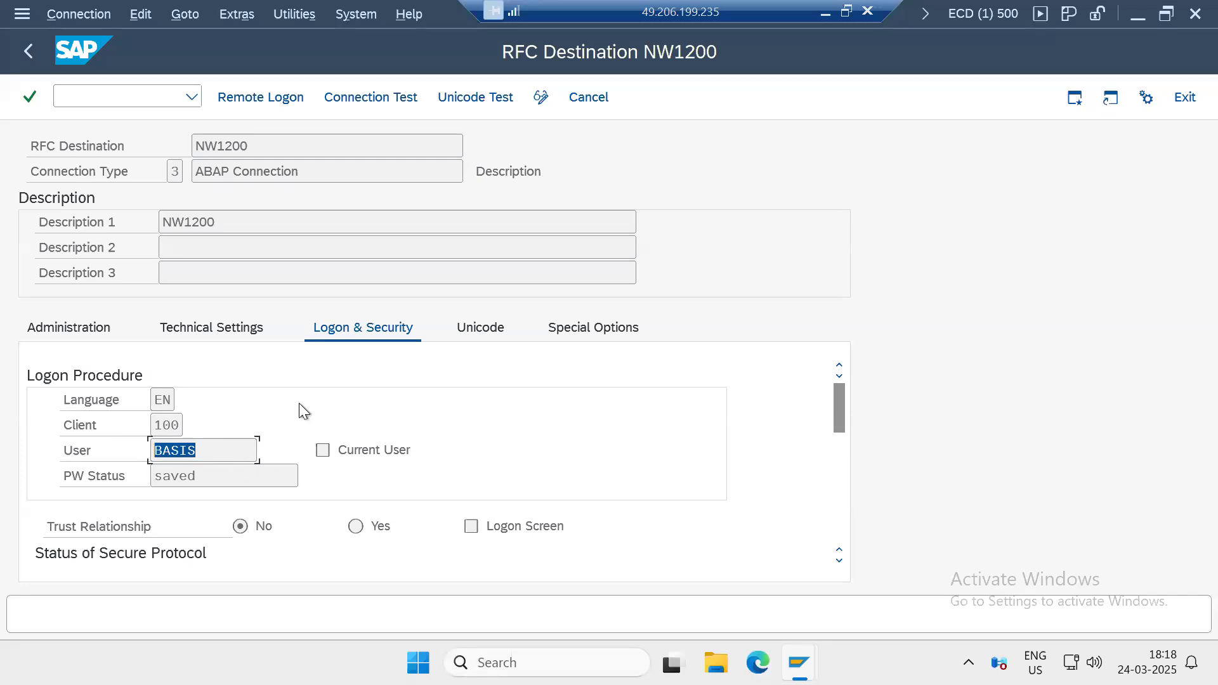
{"action": "left_click", "coordinate": [22, 53]}
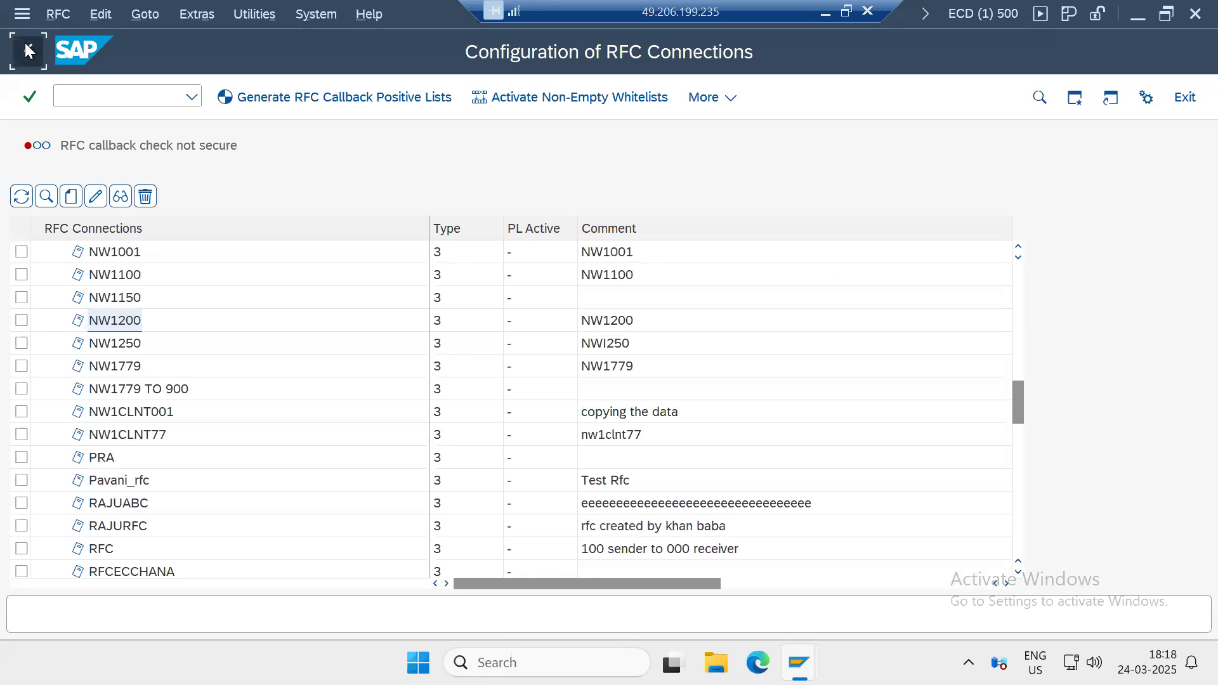
{"action": "left_click", "coordinate": [25, 47]}
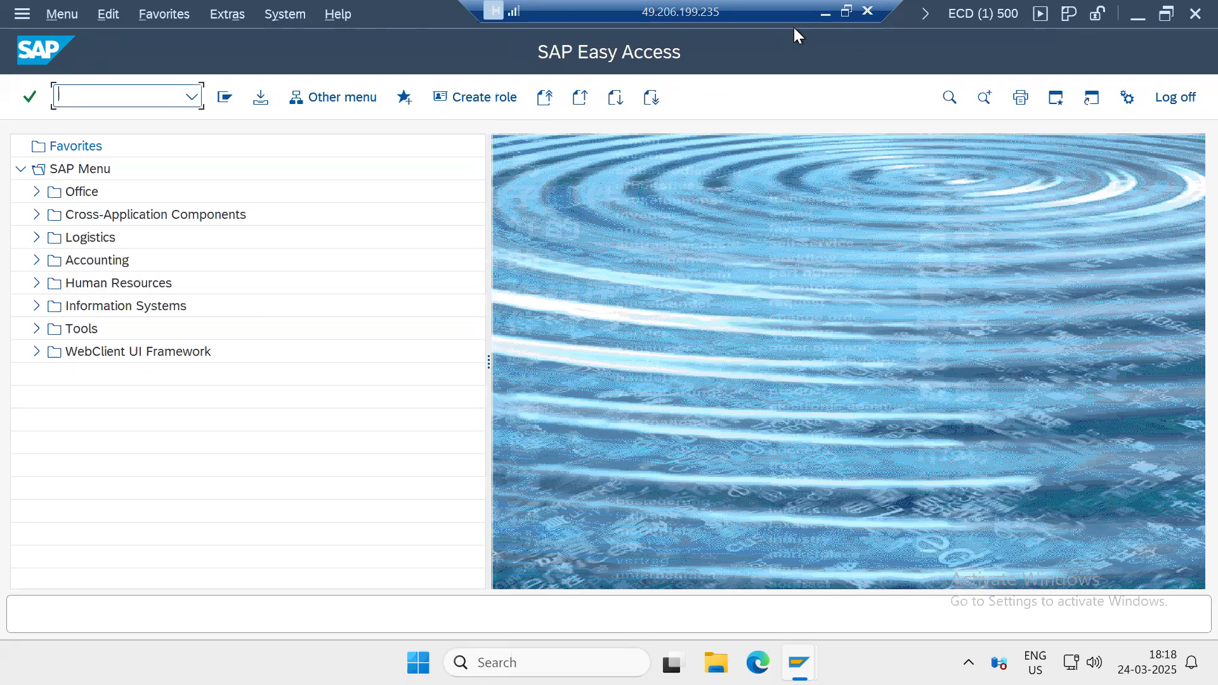
Step: Switch to the Paint diagram and draw marker lines around the Source and TGT boxes and between clients 100 and 500
{"action": "left_click", "coordinate": [825, 13]}
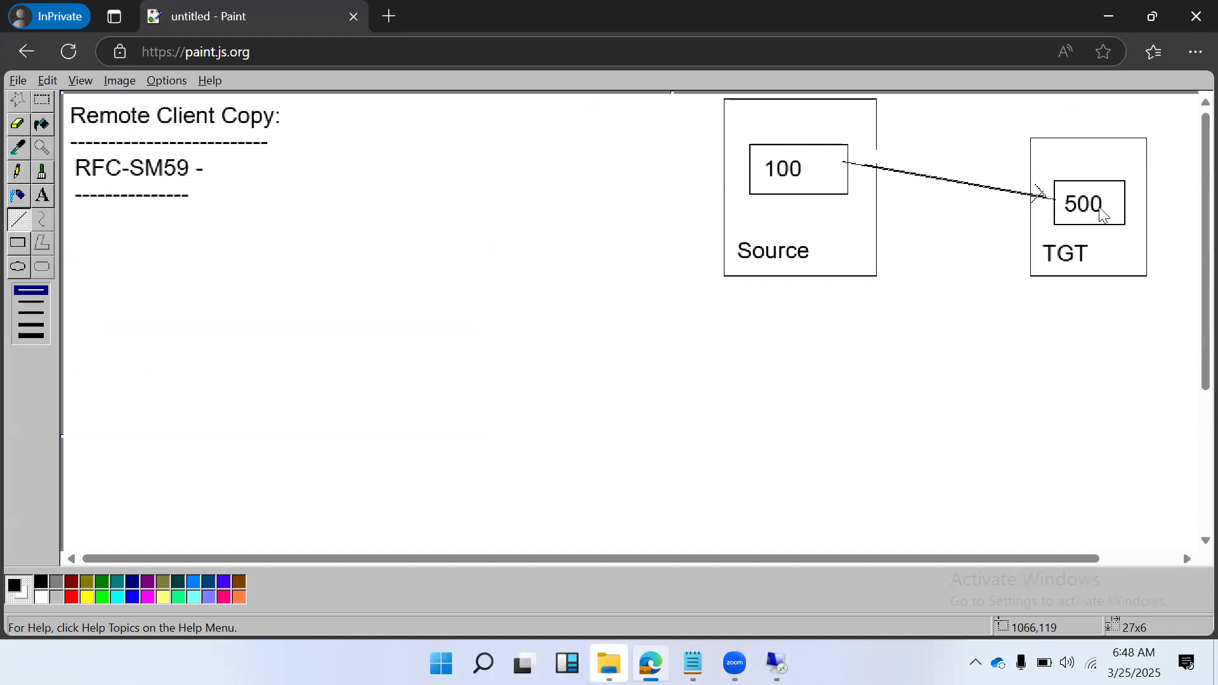
{"action": "left_click_drag", "start_coordinate": [1070, 138], "coordinate": [1106, 166]}
{"action": "left_click_drag", "start_coordinate": [846, 163], "coordinate": [1049, 204]}
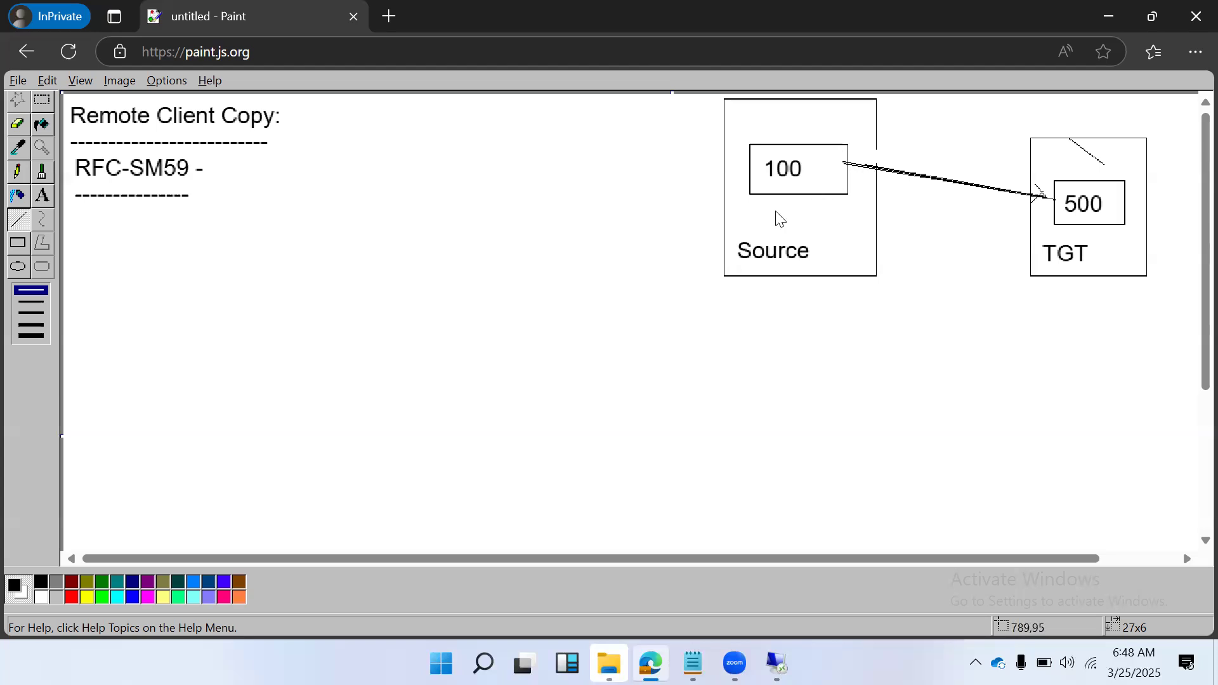
{"action": "left_click_drag", "start_coordinate": [774, 213], "coordinate": [792, 212]}
{"action": "left_click_drag", "start_coordinate": [1004, 191], "coordinate": [1050, 202]}
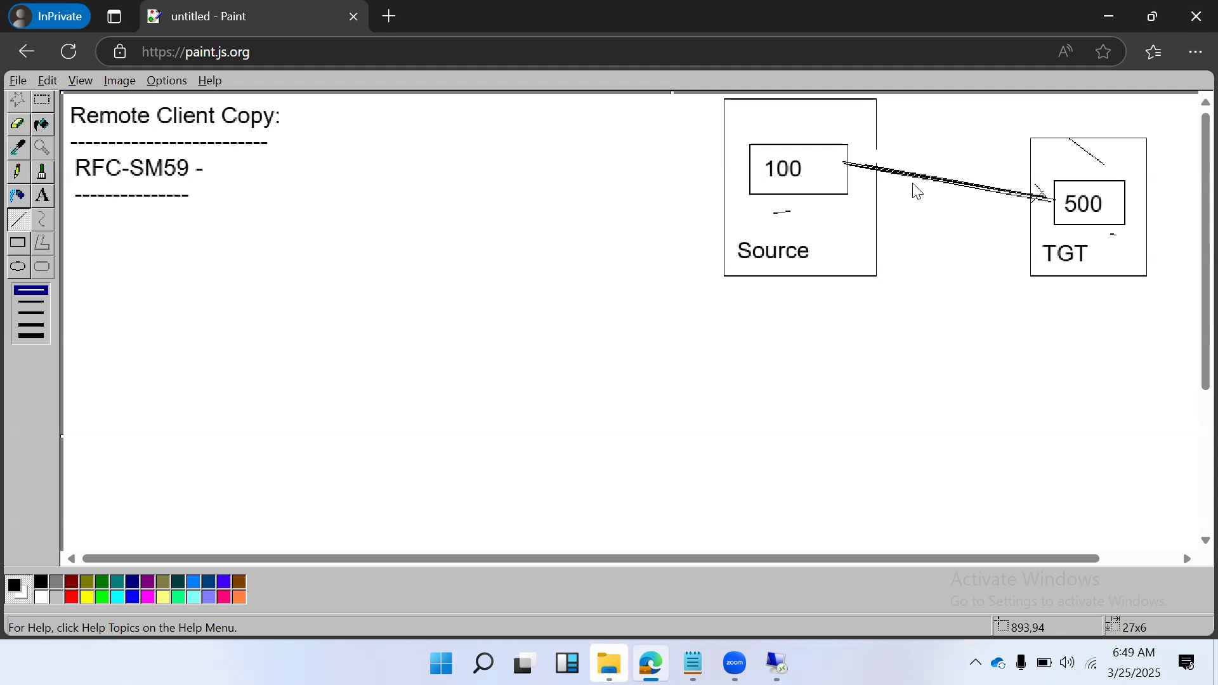
{"action": "left_click_drag", "start_coordinate": [914, 185], "coordinate": [929, 188]}
{"action": "left_click_drag", "start_coordinate": [812, 257], "coordinate": [826, 284]}
{"action": "left_click_drag", "start_coordinate": [860, 305], "coordinate": [845, 239]}
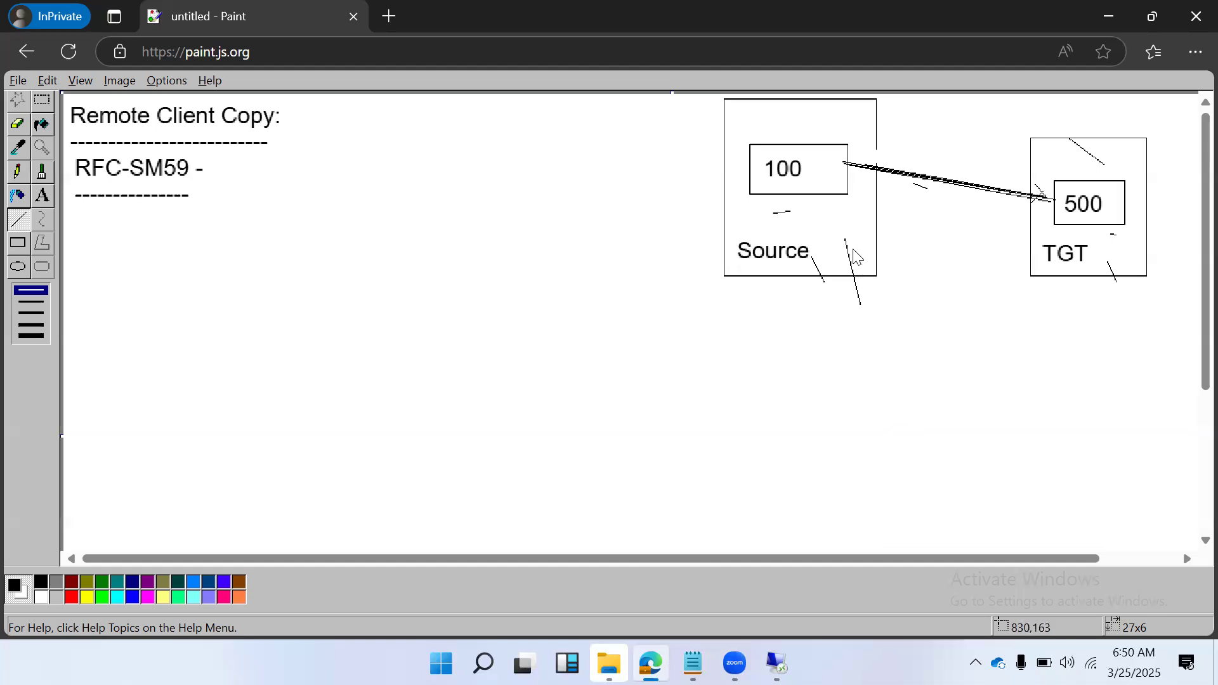
{"action": "left_click_drag", "start_coordinate": [847, 243], "coordinate": [860, 298]}
{"action": "left_click_drag", "start_coordinate": [814, 289], "coordinate": [813, 288]}
{"action": "left_click_drag", "start_coordinate": [824, 162], "coordinate": [865, 166]}
{"action": "left_click_drag", "start_coordinate": [1064, 297], "coordinate": [1076, 293]}
{"action": "left_click_drag", "start_coordinate": [808, 300], "coordinate": [824, 295]}
{"action": "left_click_drag", "start_coordinate": [1063, 318], "coordinate": [1079, 254]}
{"action": "left_click_drag", "start_coordinate": [1061, 209], "coordinate": [817, 173]}
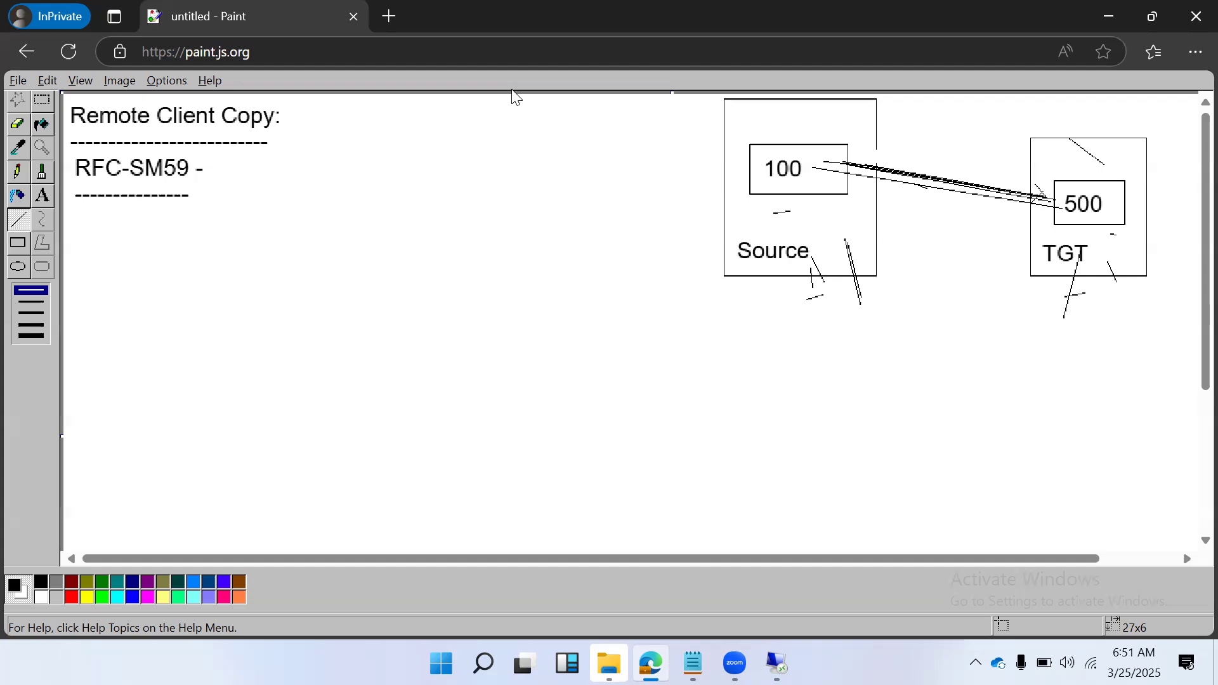
Step: Switch back to the remote desktop session, log off from client 500 and close all SAP windows
{"action": "left_click", "coordinate": [747, 650]}
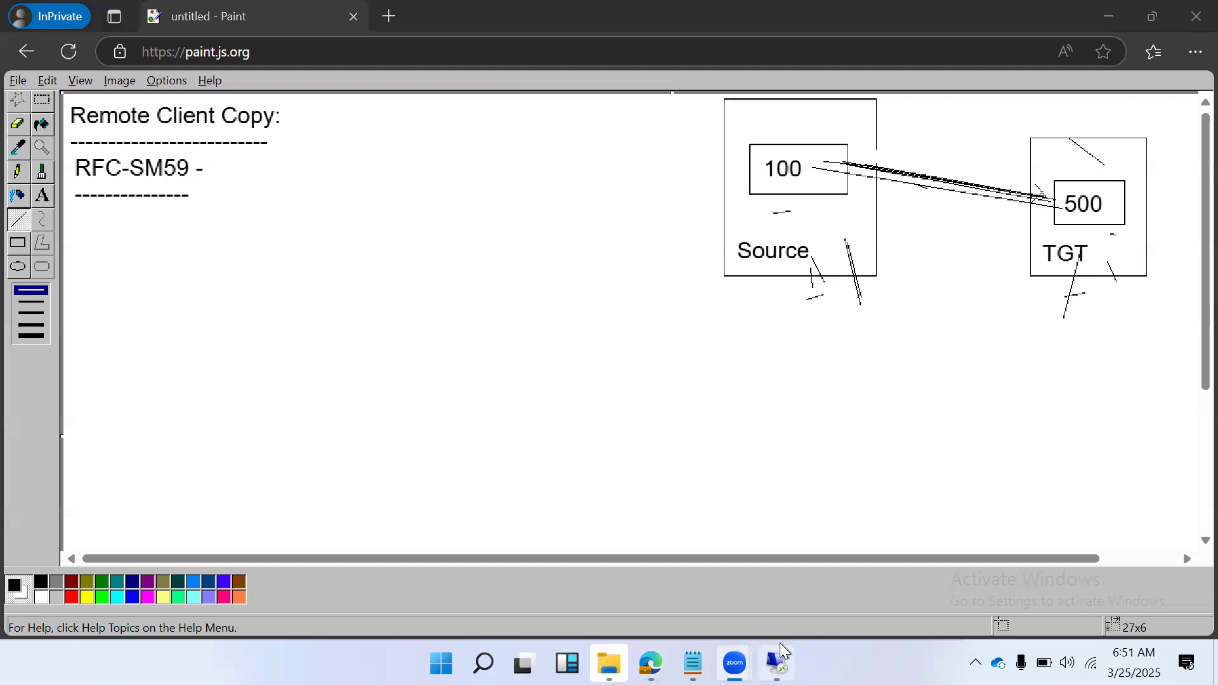
{"action": "left_click", "coordinate": [779, 642]}
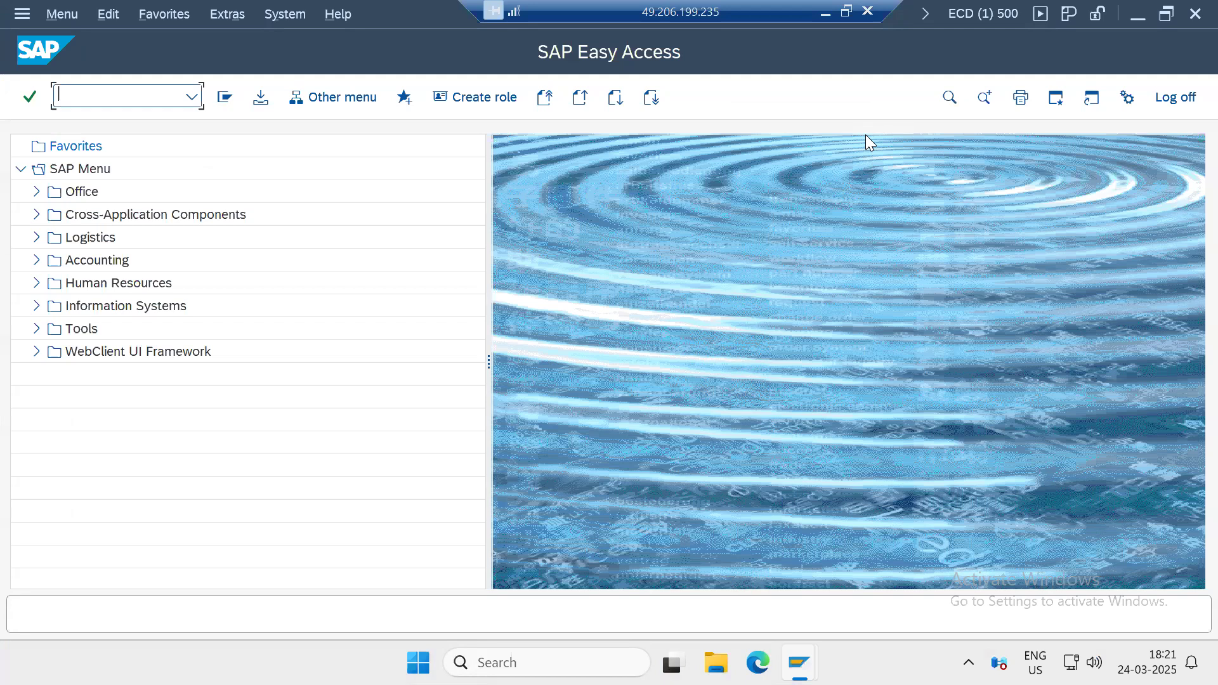
{"action": "left_click", "coordinate": [1195, 13]}
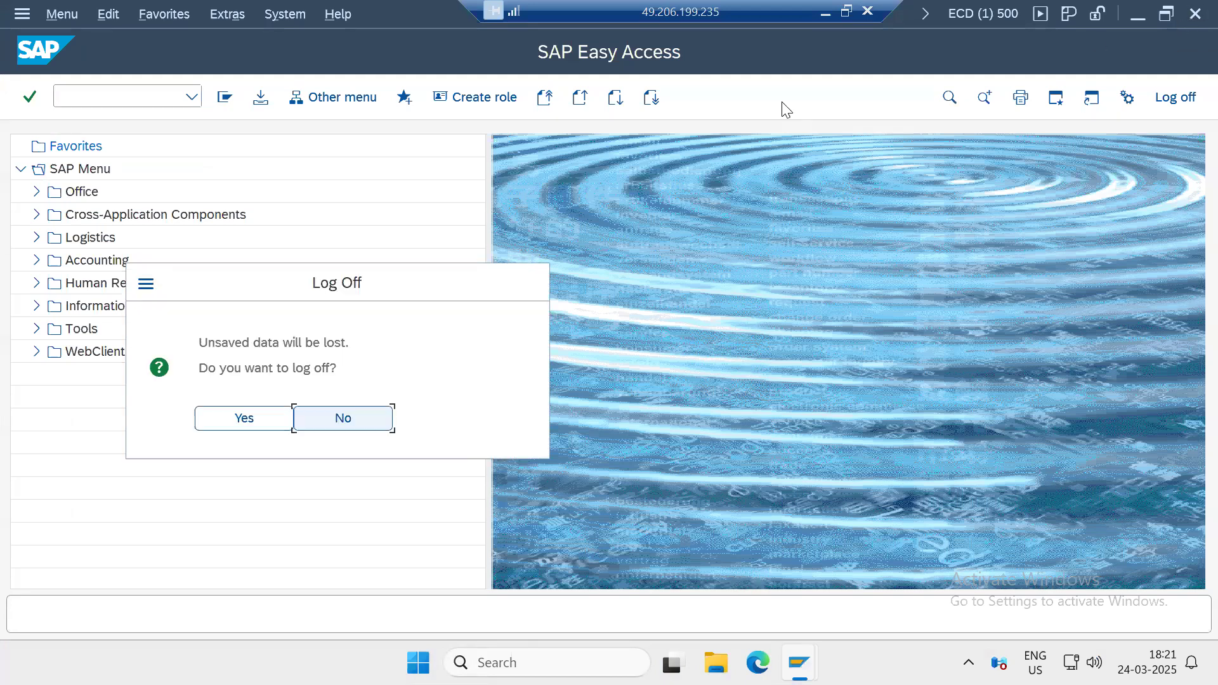
{"action": "left_click", "coordinate": [272, 416]}
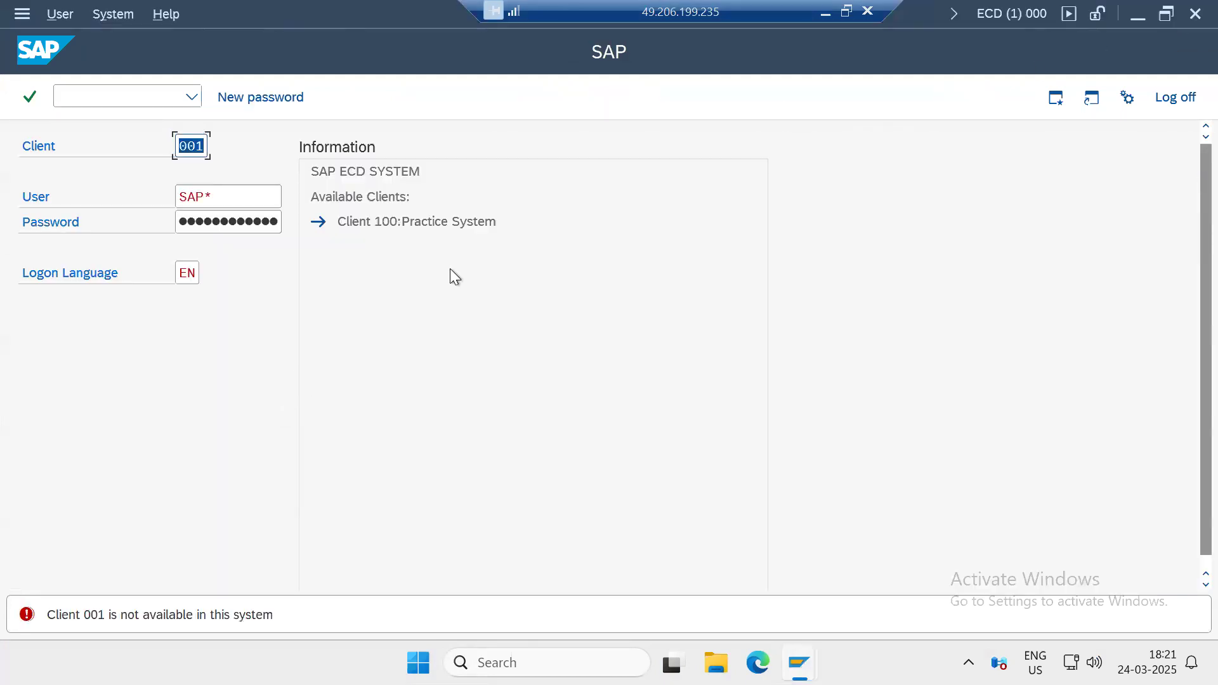
{"action": "left_click", "coordinate": [1188, 15]}
{"action": "left_click", "coordinate": [800, 663]}
{"action": "left_click", "coordinate": [800, 663]}
{"action": "left_click", "coordinate": [800, 662]}
{"action": "left_click", "coordinate": [598, 42]}
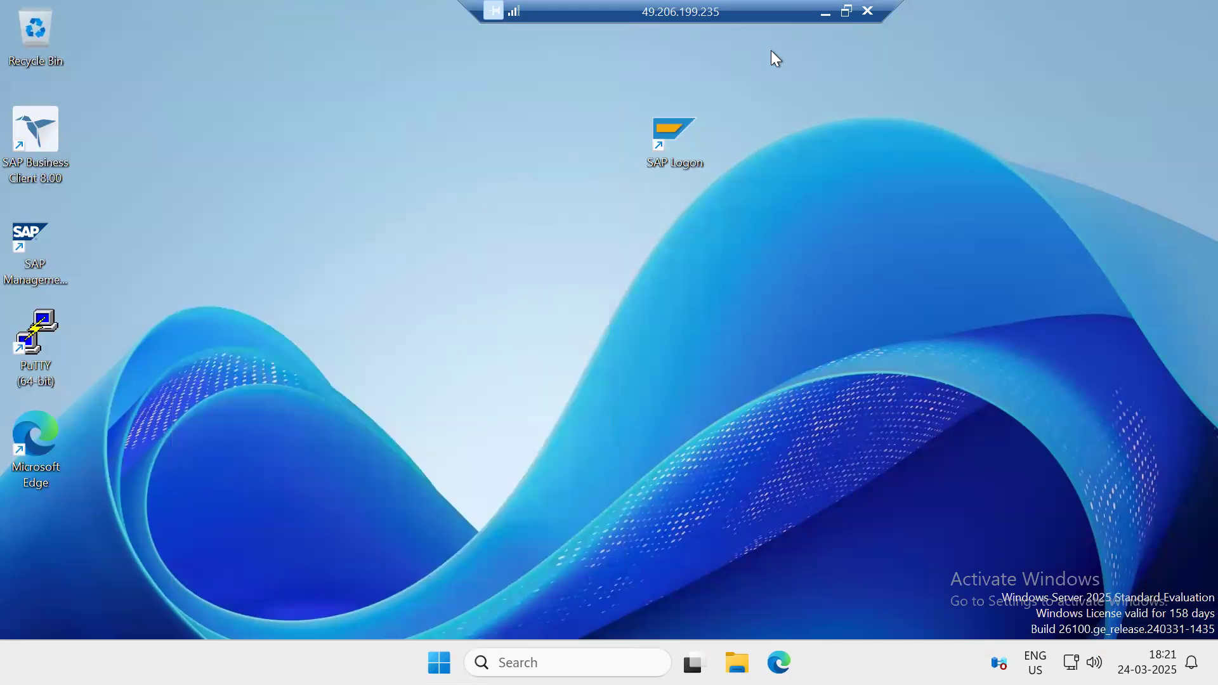
Step: Switch to the Paint diagram and draw a slanted line and two horizontal lines beside the RFC-SM59 text
{"action": "left_click", "coordinate": [825, 13]}
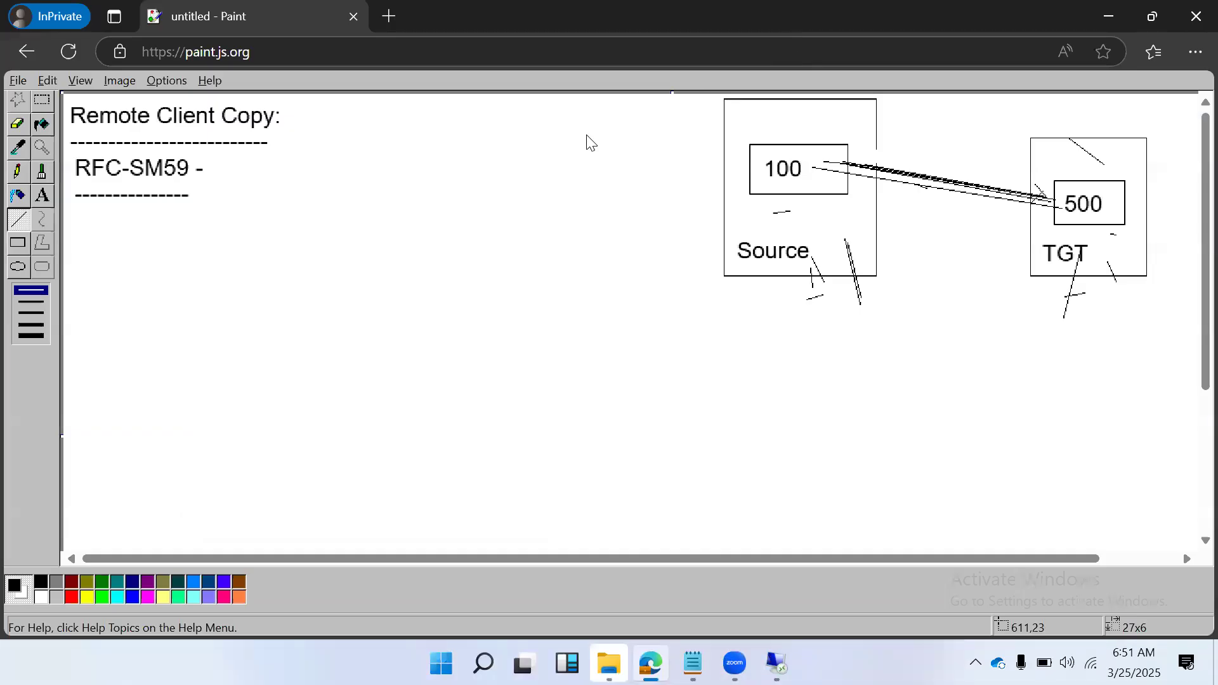
{"action": "left_click_drag", "start_coordinate": [217, 192], "coordinate": [241, 146]}
{"action": "left_click_drag", "start_coordinate": [231, 141], "coordinate": [279, 142]}
{"action": "left_click_drag", "start_coordinate": [191, 195], "coordinate": [248, 193]}
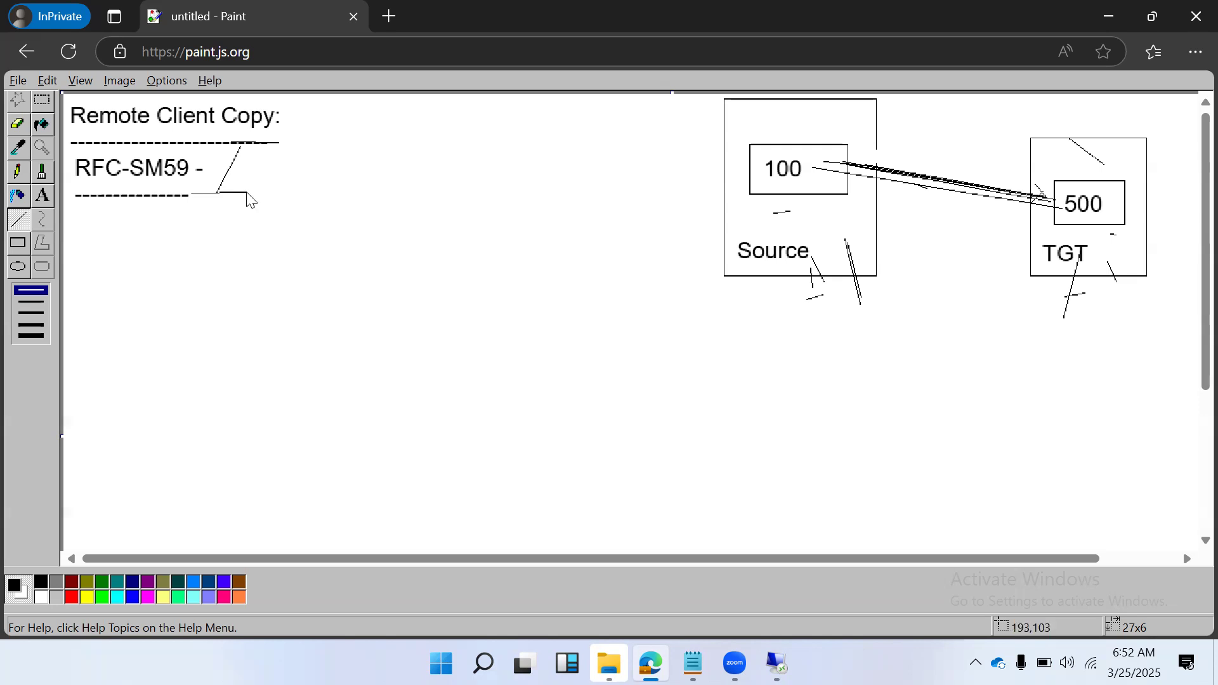